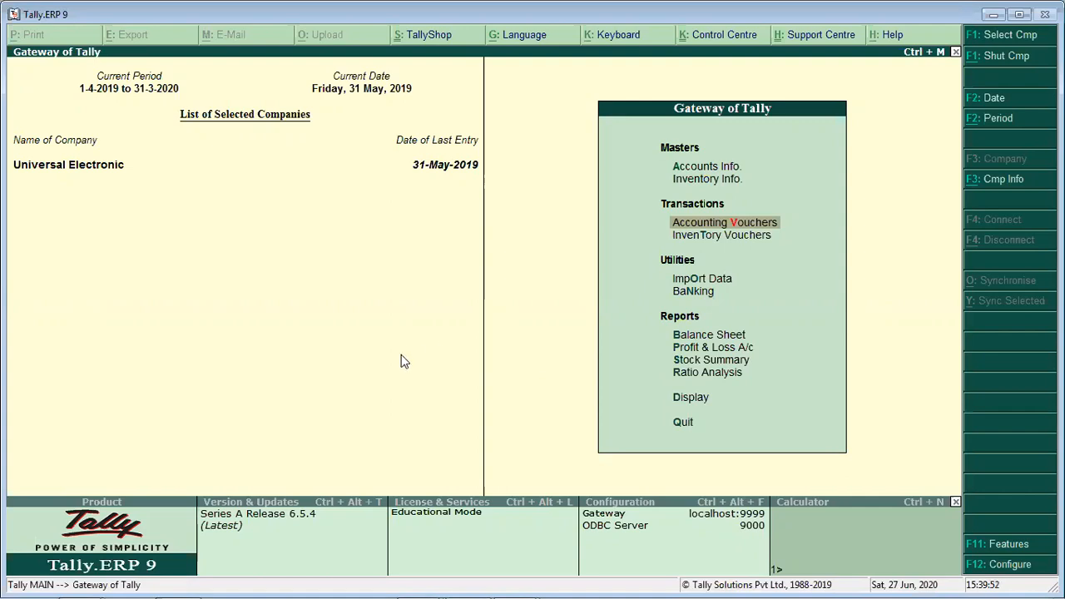
pyautogui.press('Down')
pyautogui.press('Down')
pyautogui.press('Down')
pyautogui.press('Down')
pyautogui.press('Down')
pyautogui.press('Down')
pyautogui.press('Down')
pyautogui.press('Down')
pyautogui.press('Down')
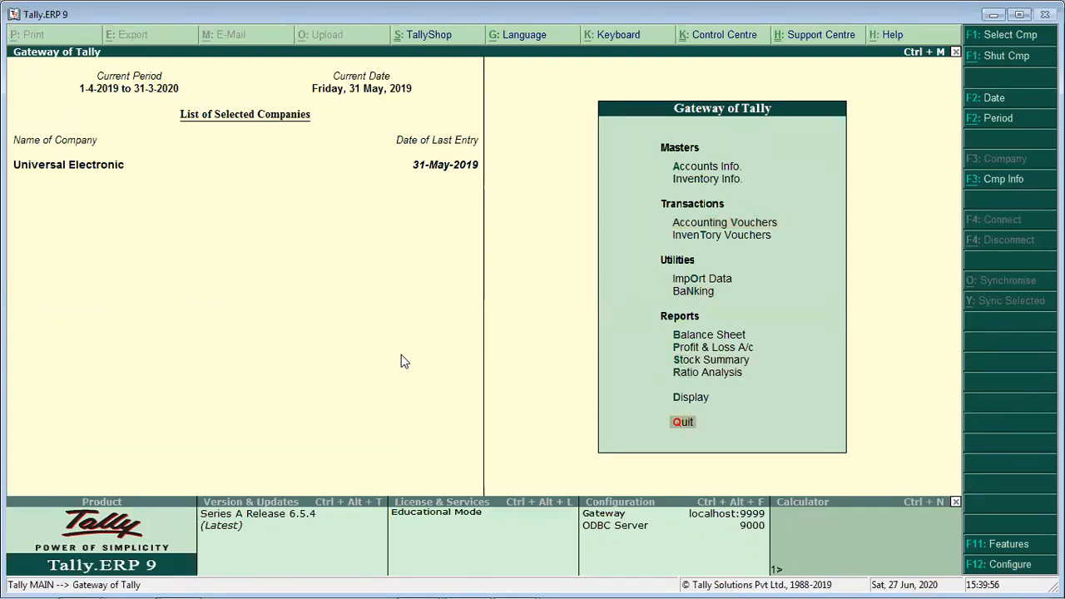
pyautogui.press('Up')
pyautogui.press('Up')
pyautogui.press('Up')
pyautogui.press('Up')
pyautogui.press('Up')
pyautogui.press('Up')
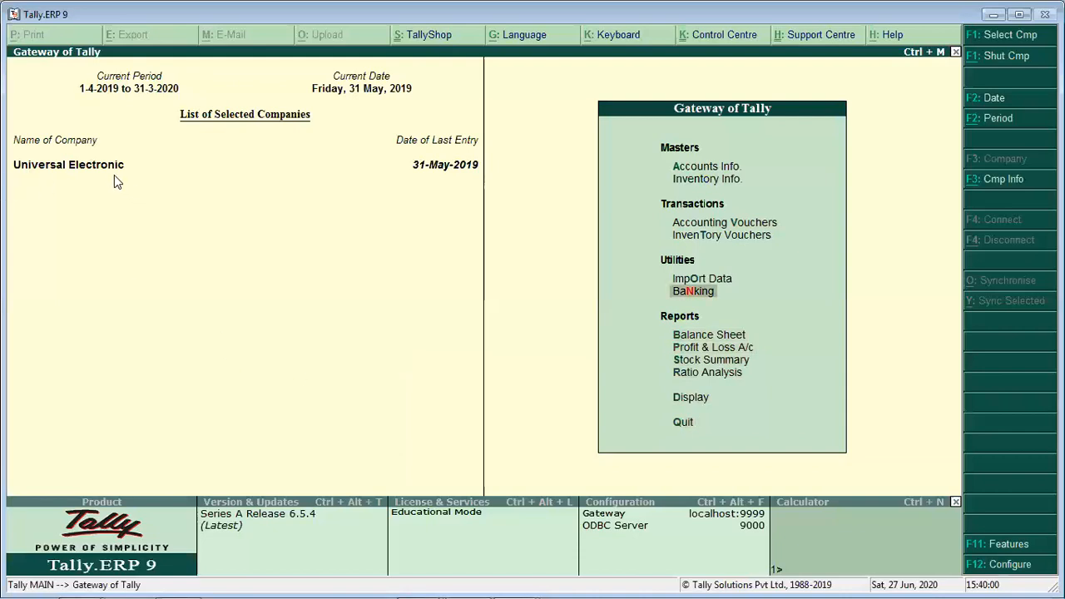
pyautogui.press('Up')
pyautogui.press('Up')
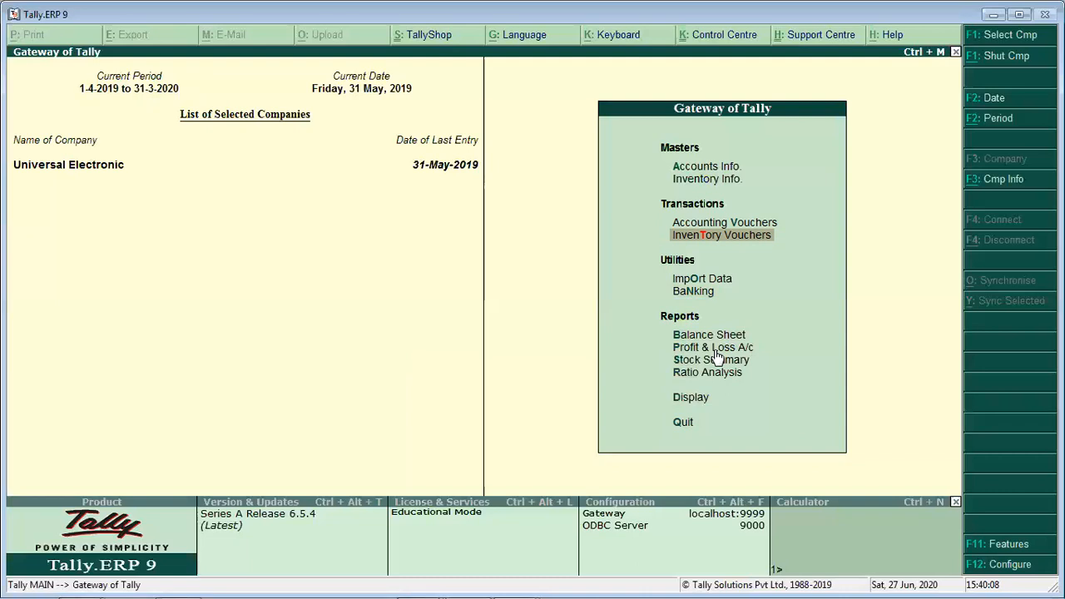
pyautogui.press('Up')
pyautogui.press('Up')
pyautogui.press('Up')
pyautogui.press('Down')
pyautogui.press('Down')
pyautogui.press('Down')
pyautogui.press('Down')
pyautogui.press('Down')
pyautogui.press('Down')
pyautogui.press('Down')
pyautogui.press('Down')
pyautogui.press('Down')
pyautogui.press('Down')
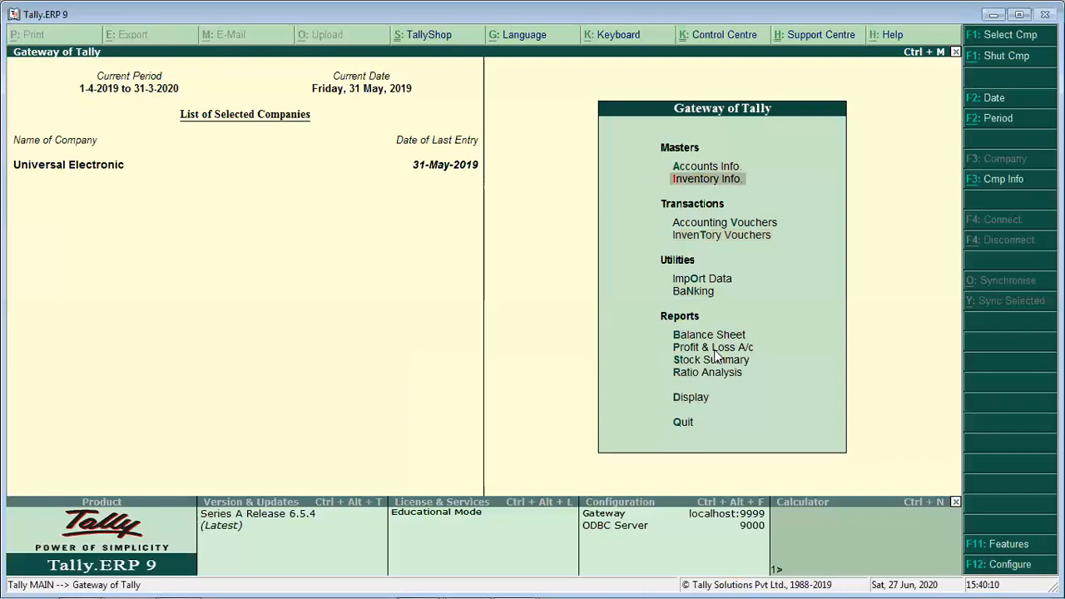
pyautogui.press('Down')
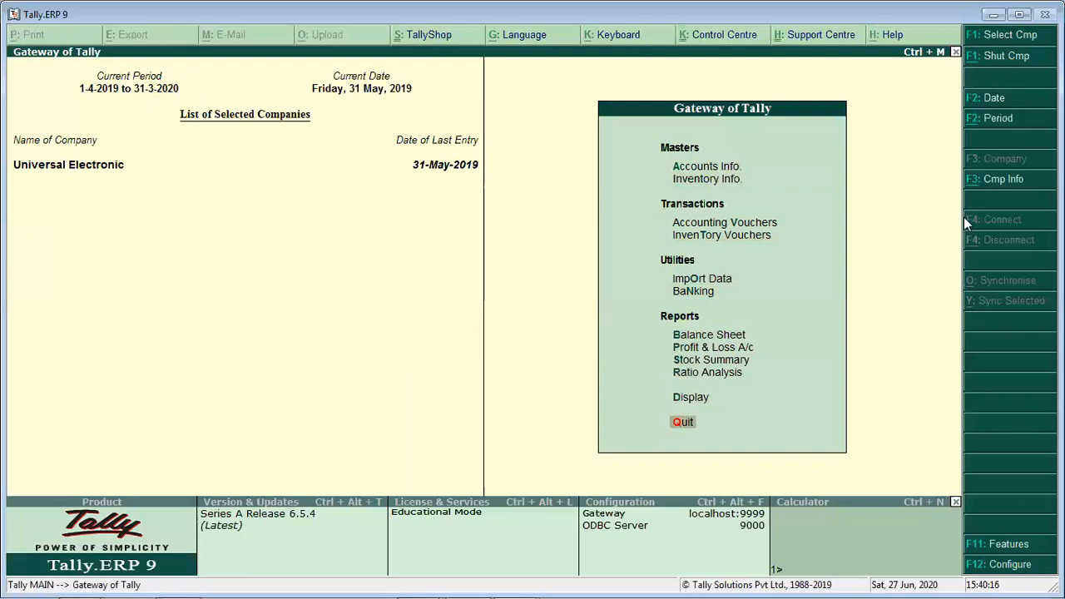
# - Open the Statutory & Taxation settings in the company features of Universal Electronic
pyautogui.click(1002, 543)
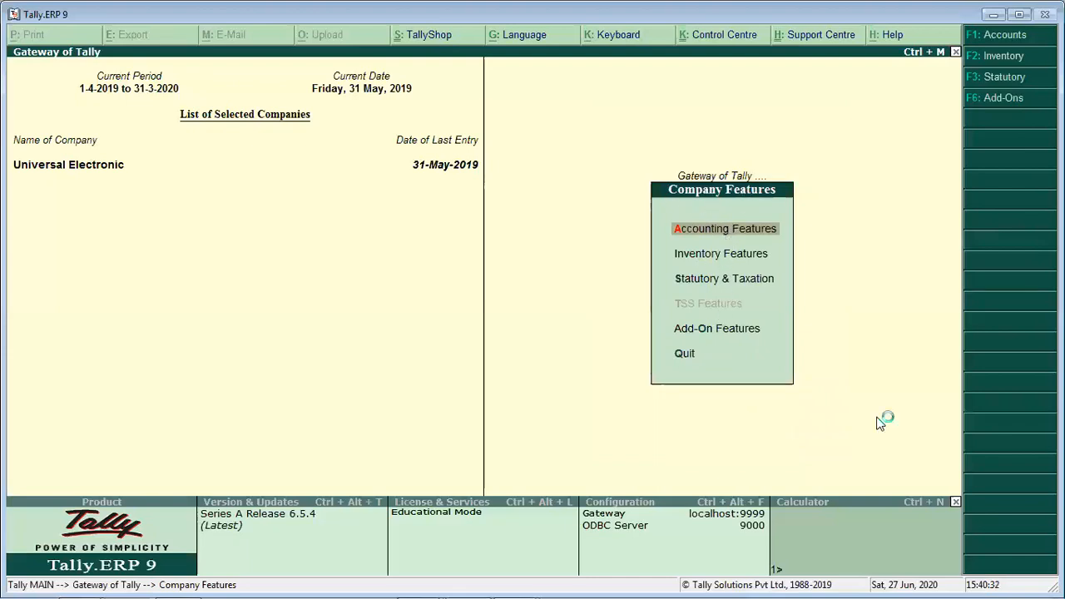
pyautogui.press('Down')
pyautogui.press('Down')
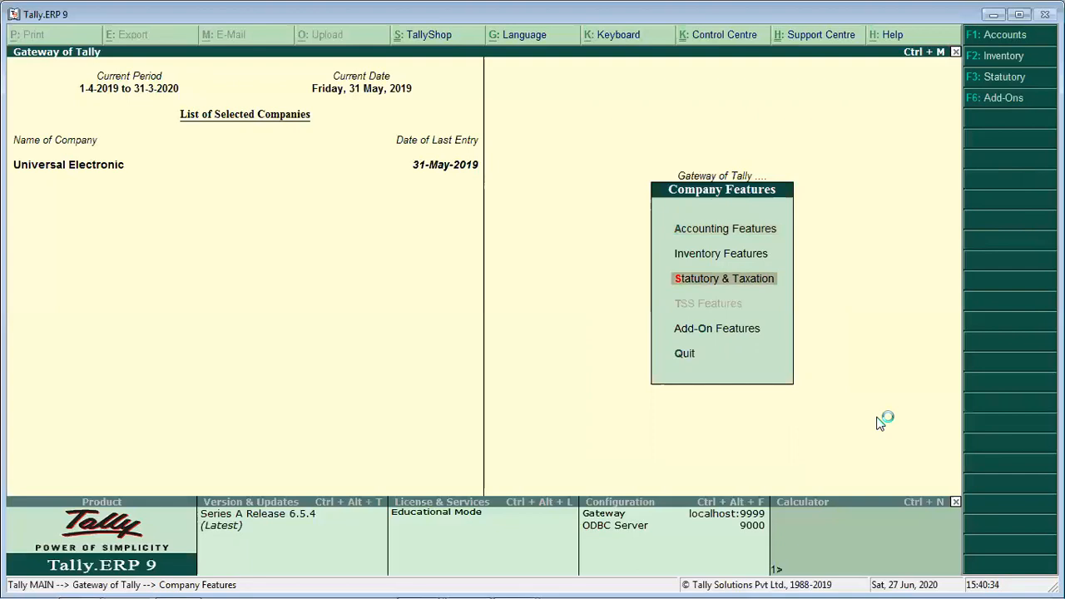
pyautogui.press('Return')
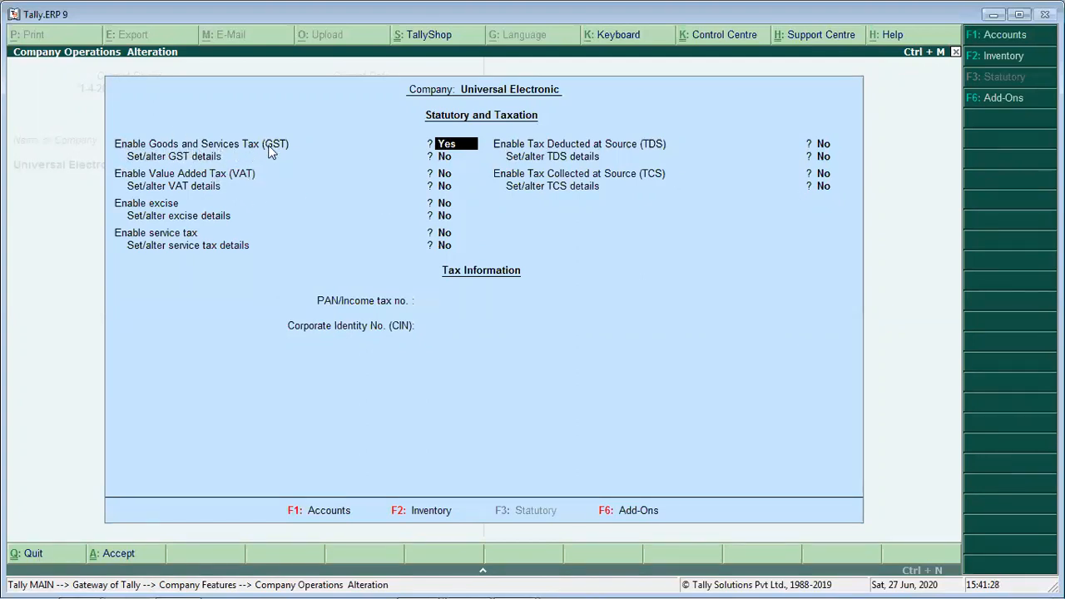
# - Keep Goods and Services Tax enabled and set Set/alter GST details to Yes to open the company's GST details
pyautogui.press('Return')
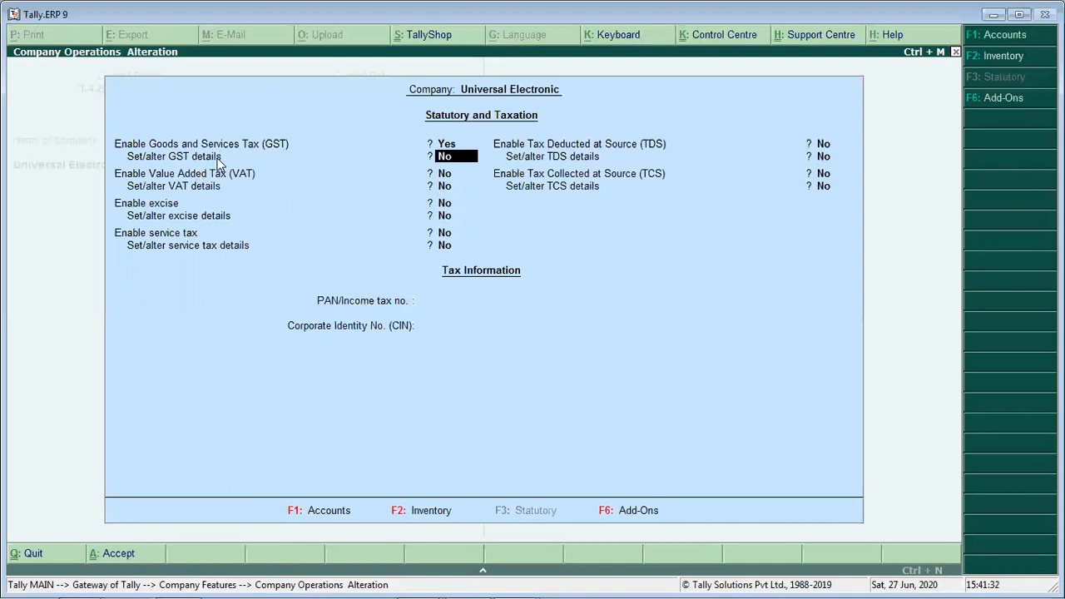
pyautogui.write('Y')
pyautogui.press('Return')
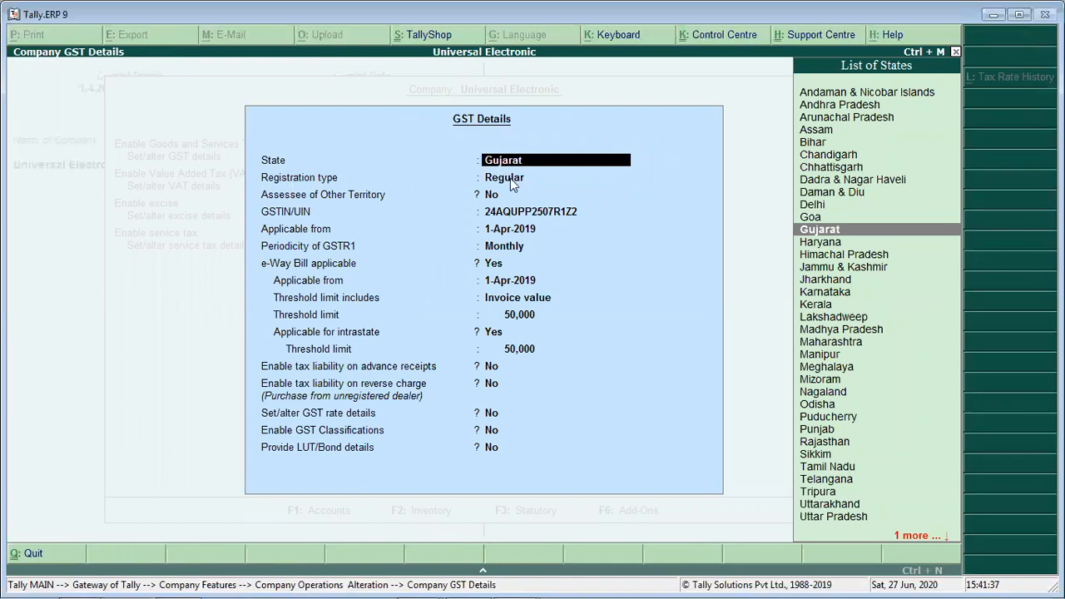
# - Keep Gujarat as the state and choose Regular as the GST registration type
pyautogui.press('Return')
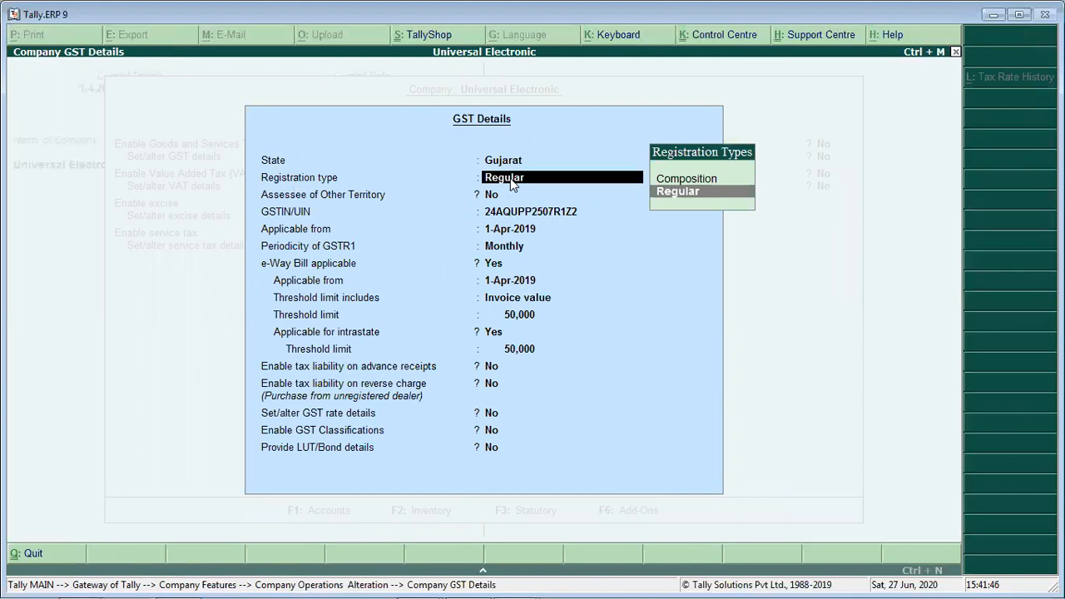
pyautogui.press('Up')
pyautogui.press('Down')
pyautogui.press('Up')
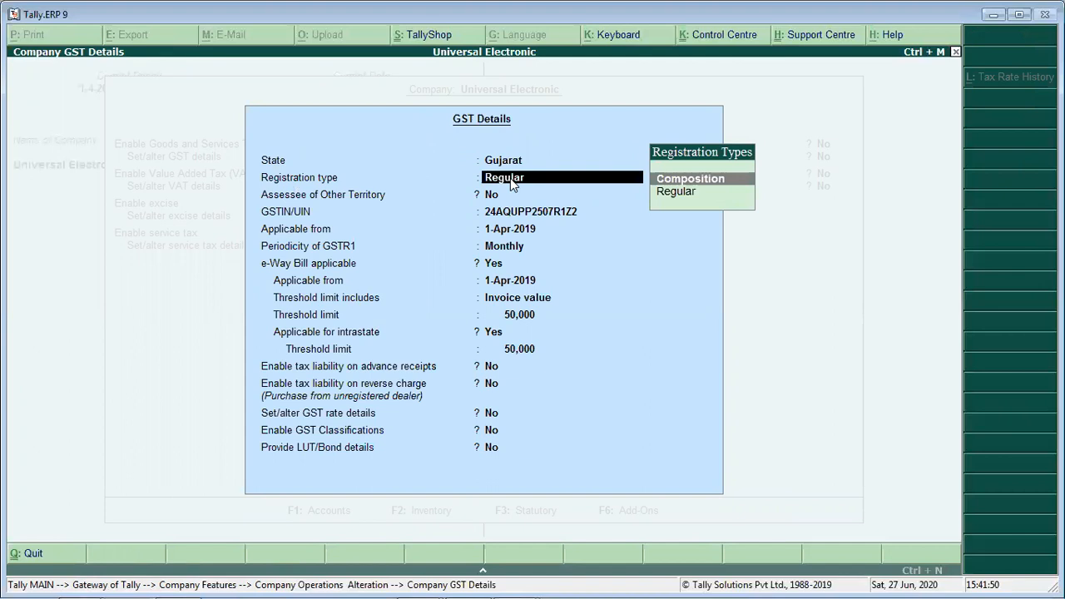
pyautogui.press('Down')
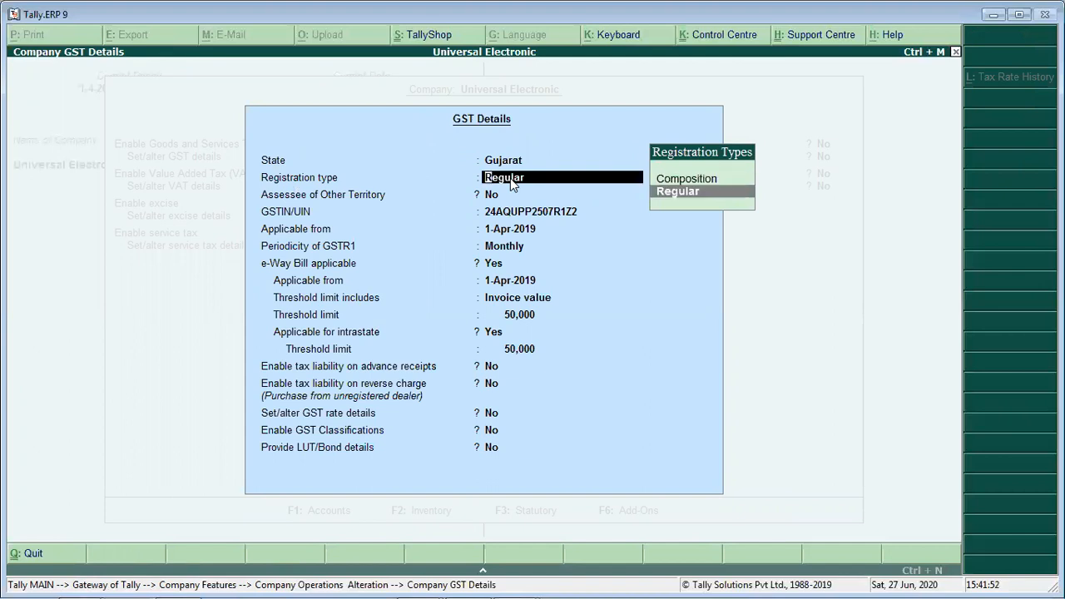
pyautogui.press('Up')
pyautogui.press('Down')
pyautogui.press('Return')
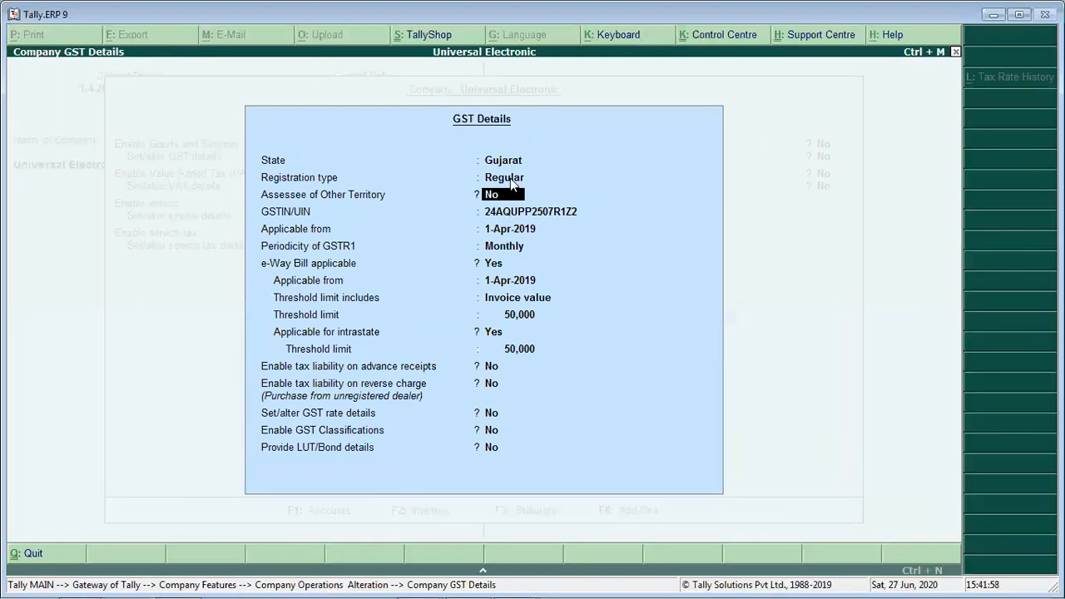
# - Accept No for Assessee of Other Territory, the existing GSTIN, 1-Apr-2019 as the applicable date and Monthly GSTR1 periodicity
pyautogui.press('Return')
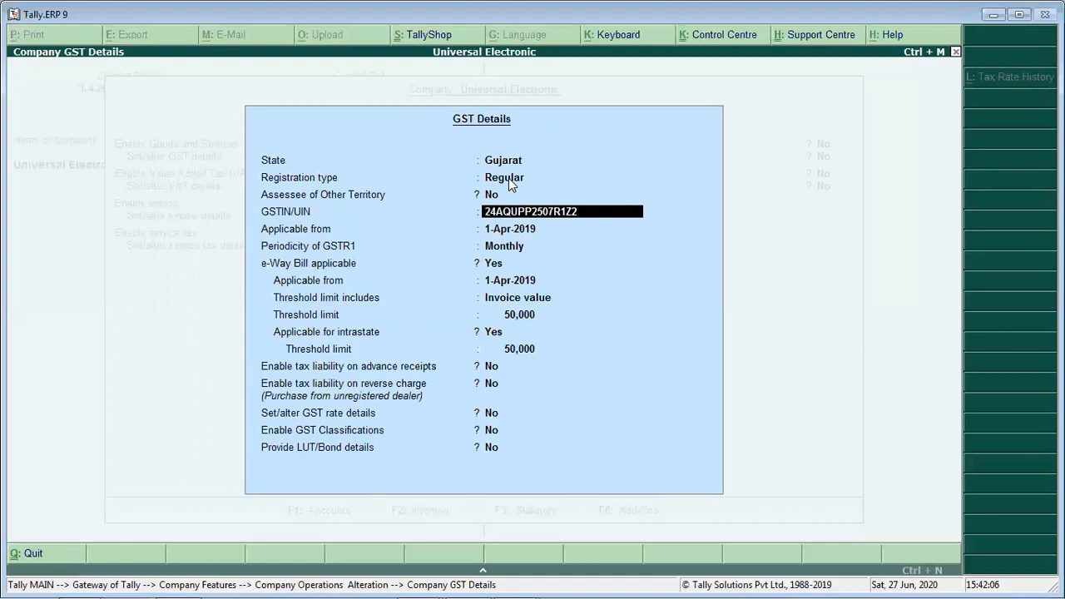
pyautogui.press('Return')
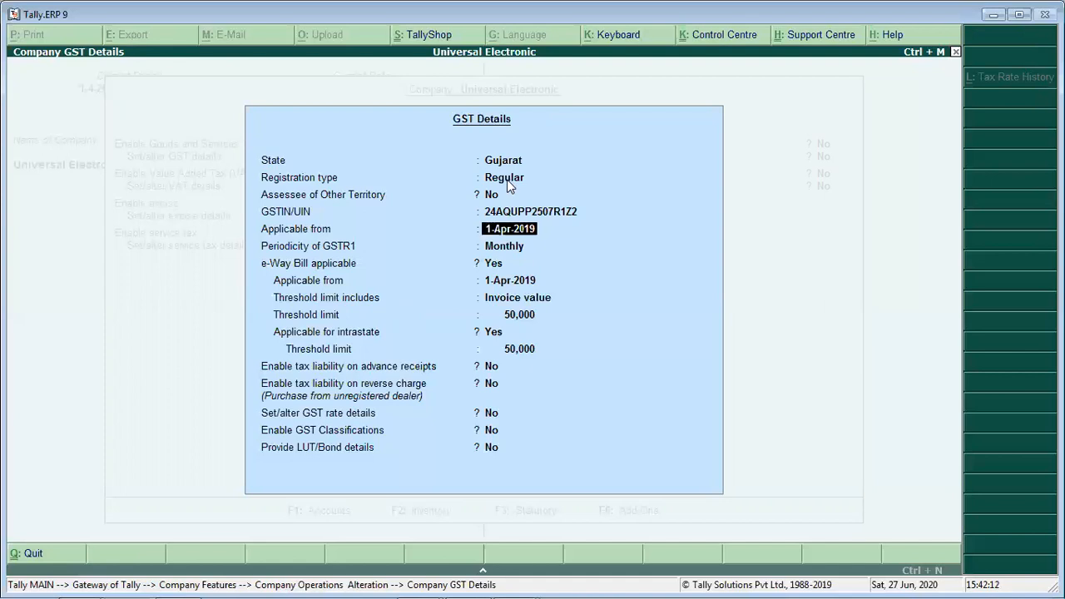
pyautogui.press('Return')
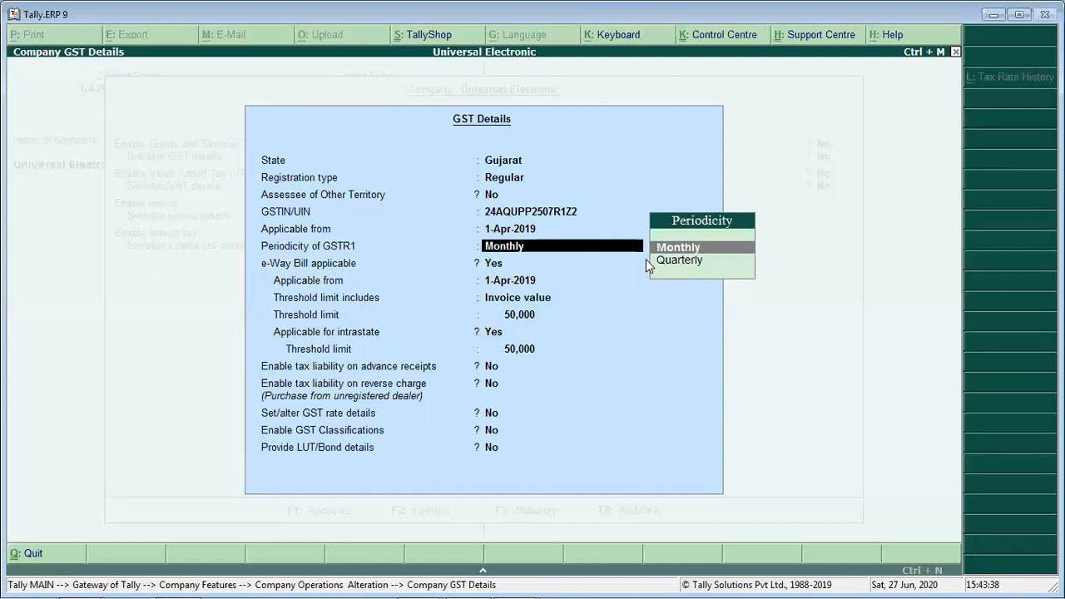
pyautogui.press('Return')
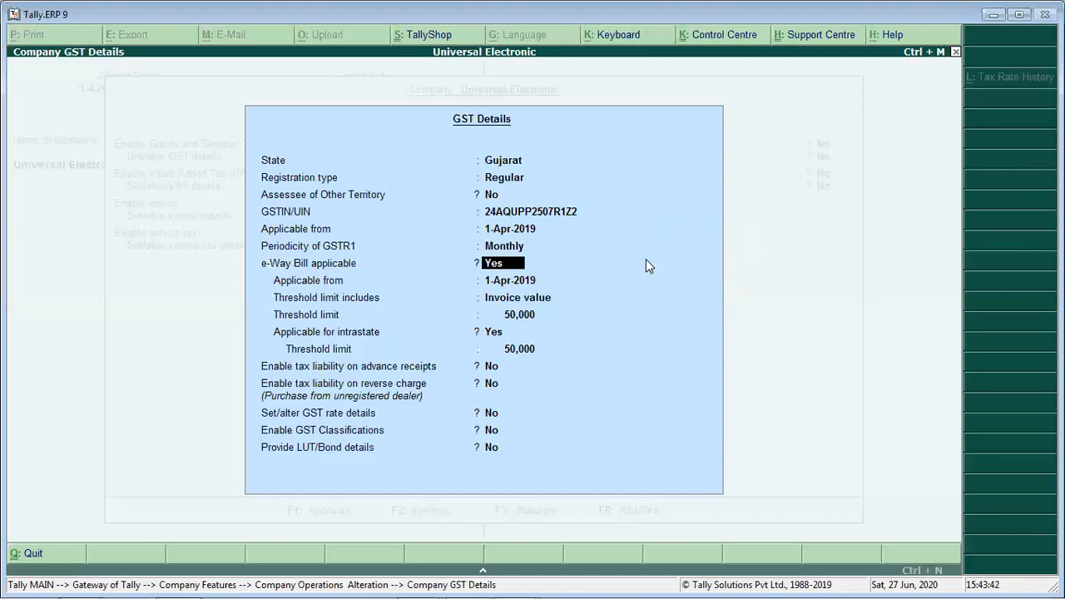
# - Keep e-Way Bill applicable from 1-Apr-2019 on invoice value, including intrastate, with both threshold limits at 50,000
pyautogui.press('Return')
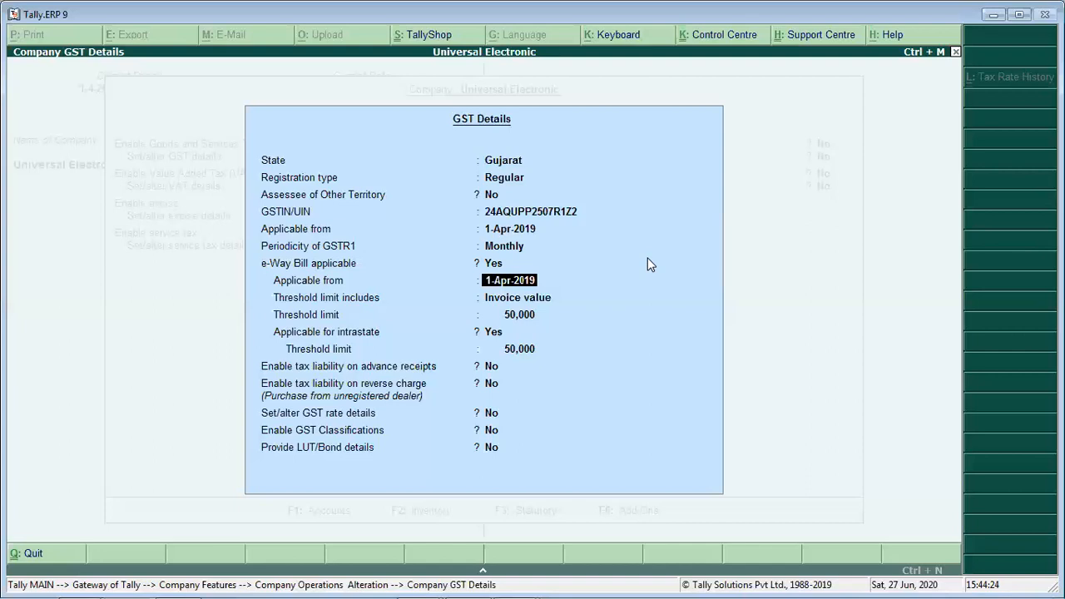
pyautogui.press('Return')
pyautogui.press('Return')
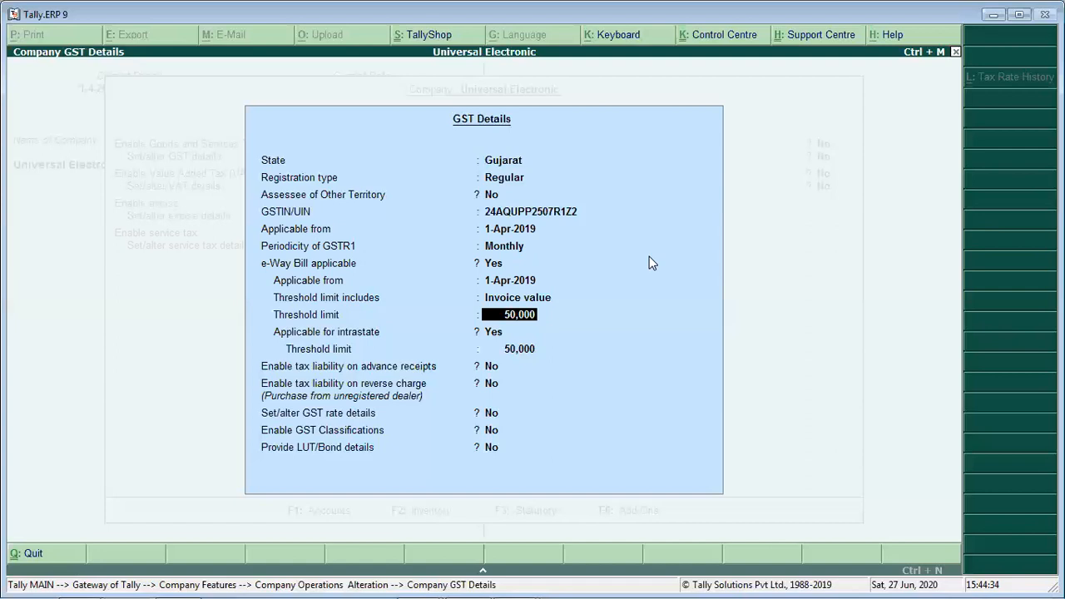
pyautogui.press('Return')
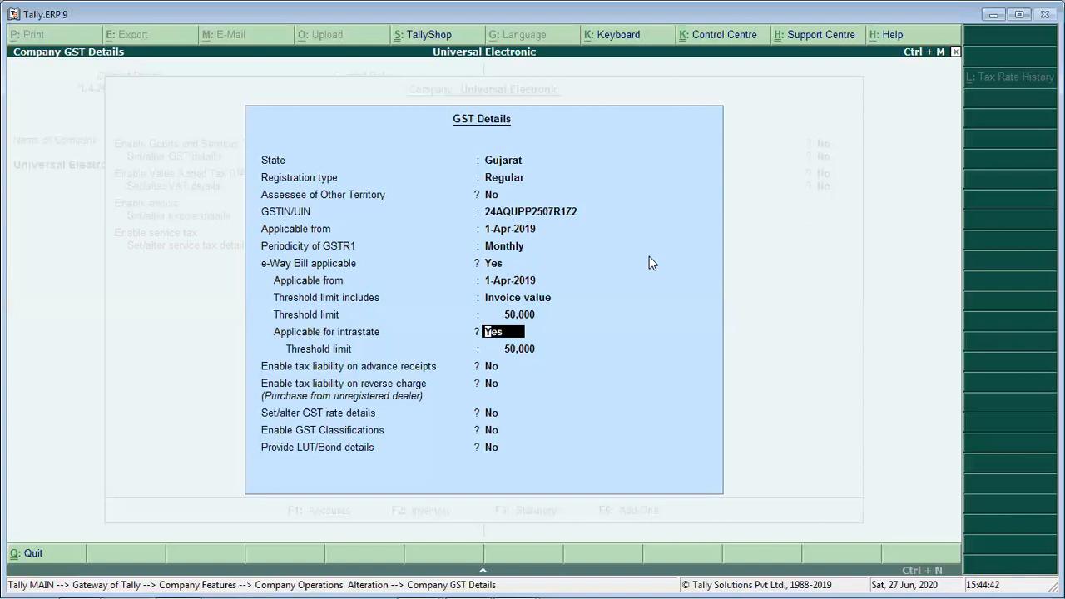
pyautogui.press('Return')
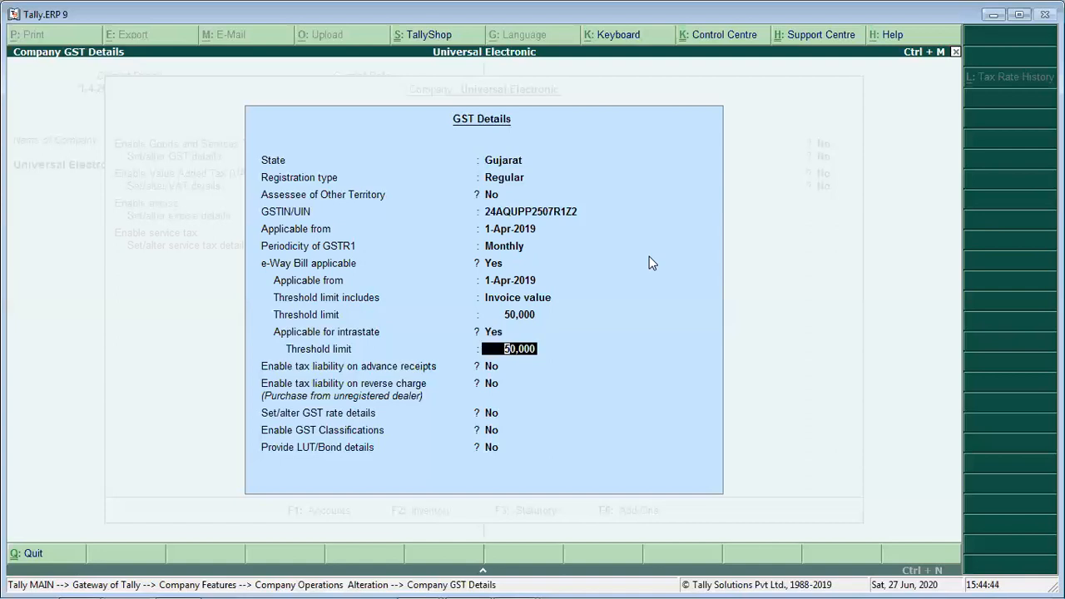
pyautogui.press('Return')
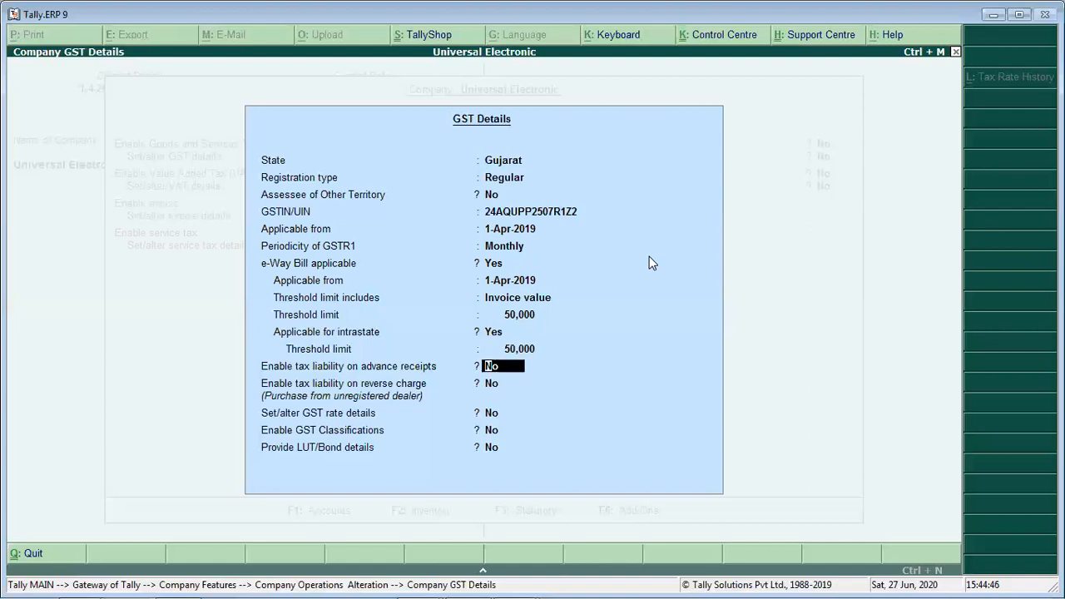
# - Leave the tax liability, GST rate, classification and LUT/Bond options at No and accept the GST details
pyautogui.press('Return')
pyautogui.press('Return')
pyautogui.press('Return')
pyautogui.press('Return')
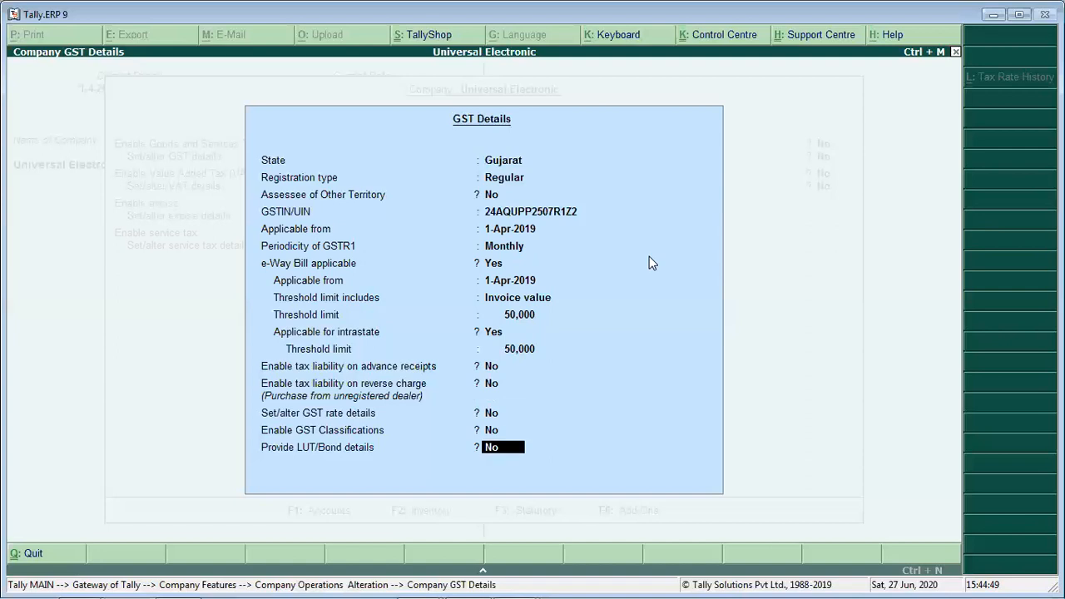
pyautogui.press('Return')
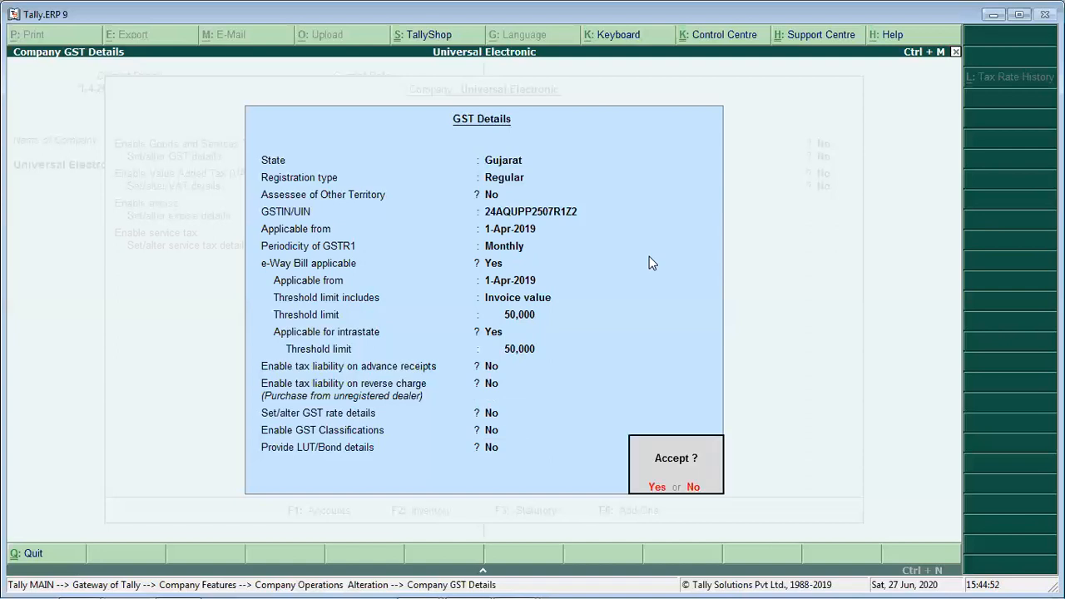
# - Leave VAT, excise and service tax at No, accept the Statutory and Taxation settings, and return to the Gateway of Tally
pyautogui.press('Return')
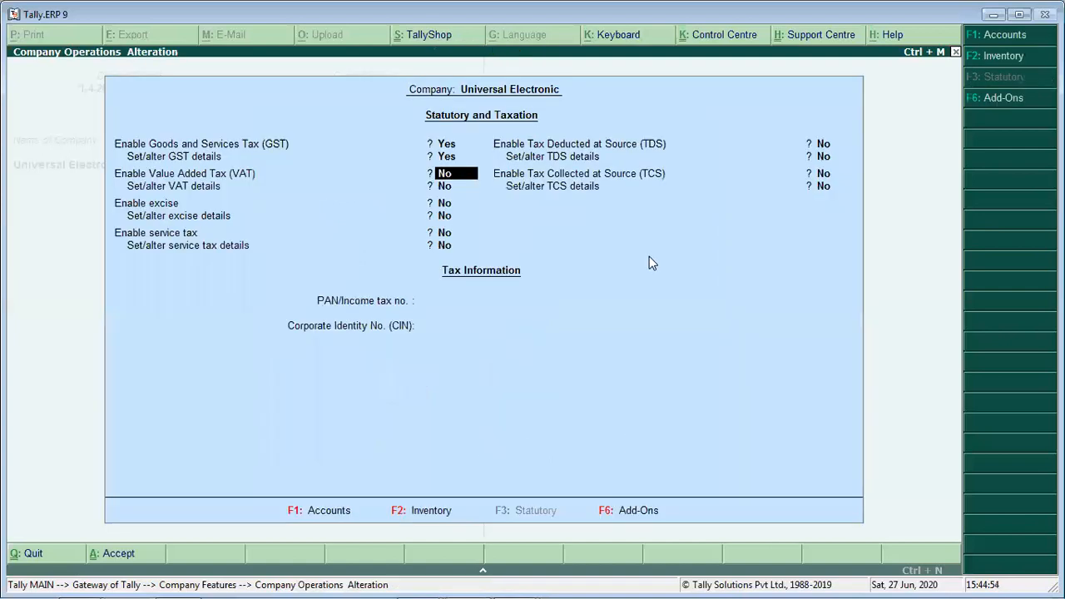
pyautogui.press('Return')
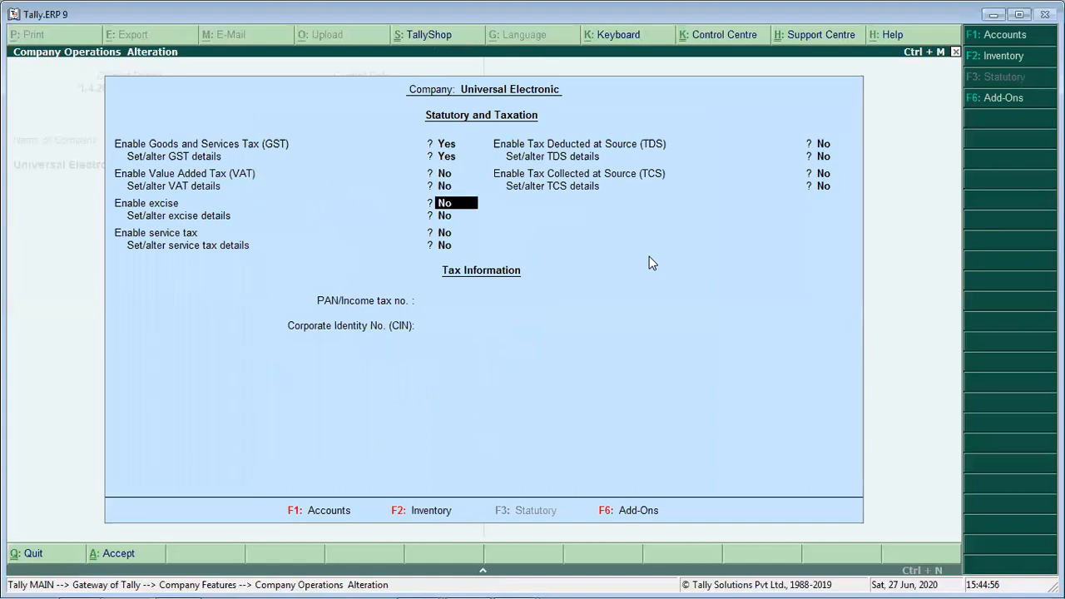
pyautogui.press('Return')
pyautogui.press('Return')
pyautogui.press('Return')
pyautogui.press('Return')
pyautogui.press('Return')
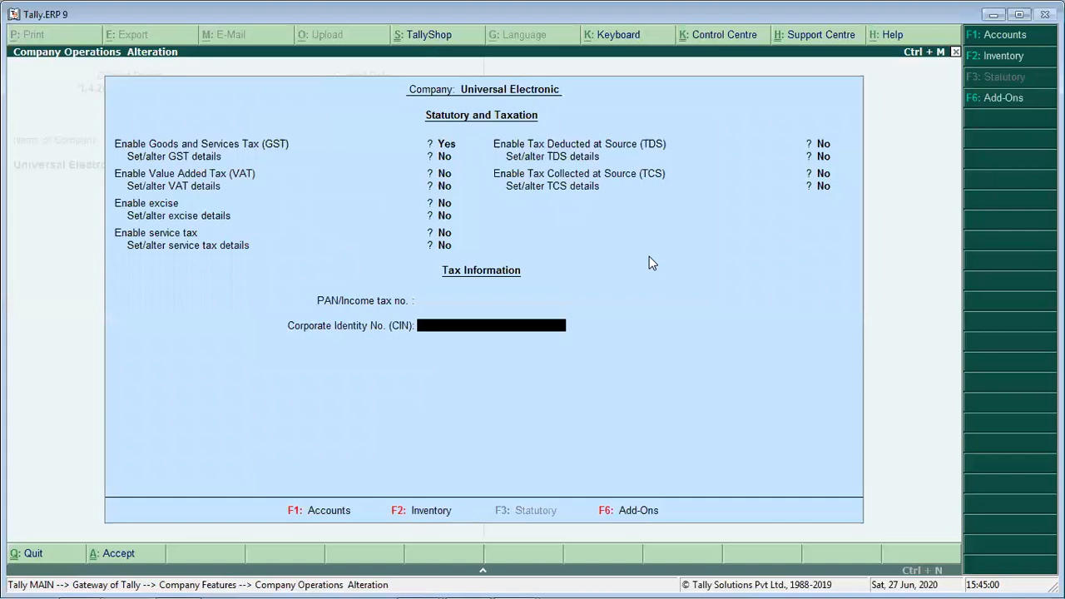
pyautogui.press('Return')
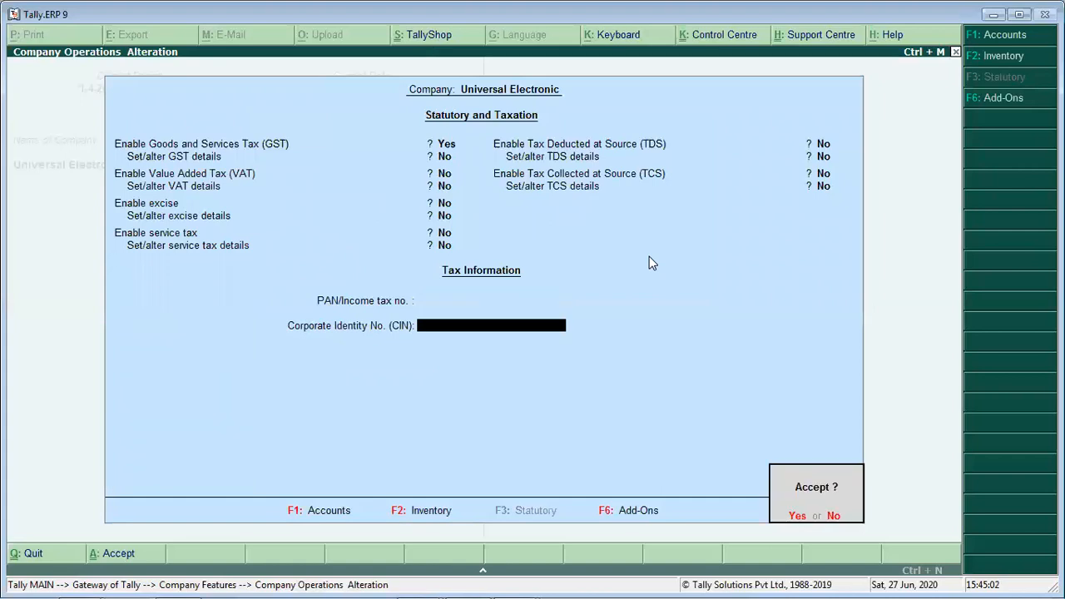
pyautogui.press('Return')
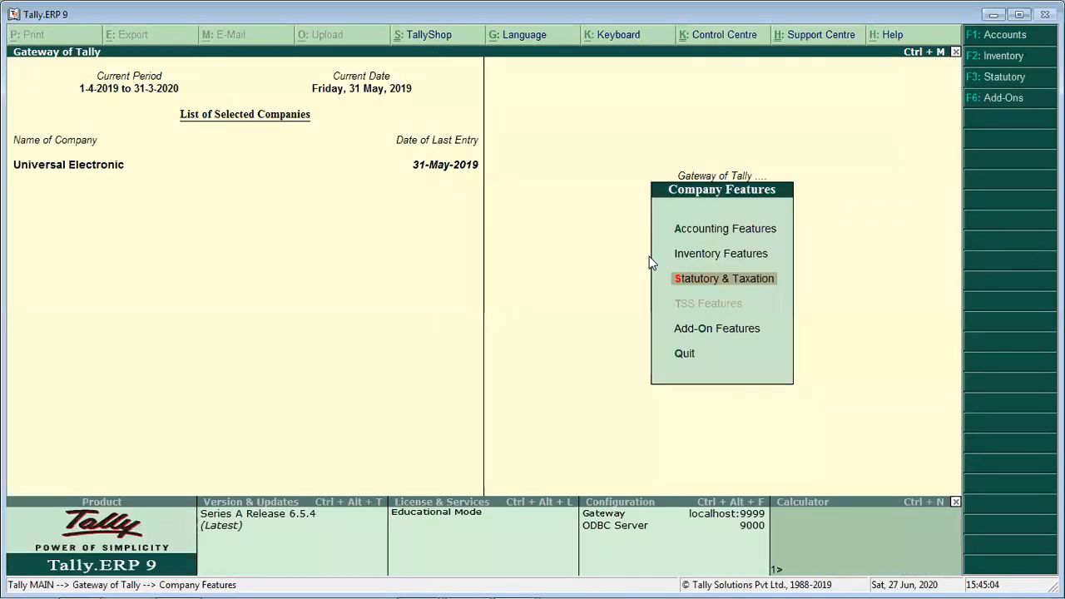
pyautogui.press('Down')
pyautogui.press('Down')
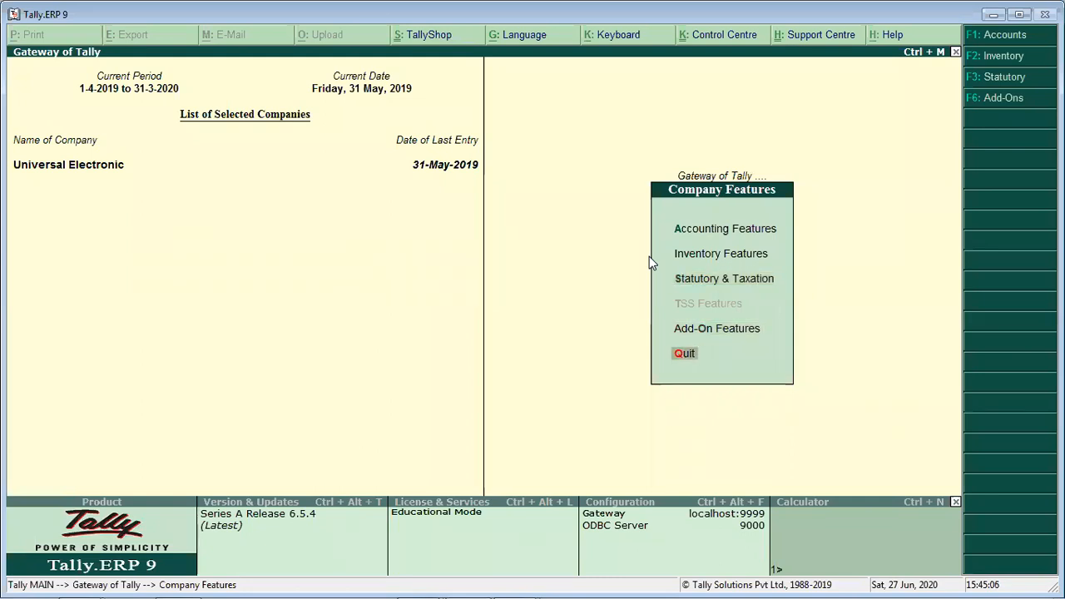
pyautogui.press('Return')
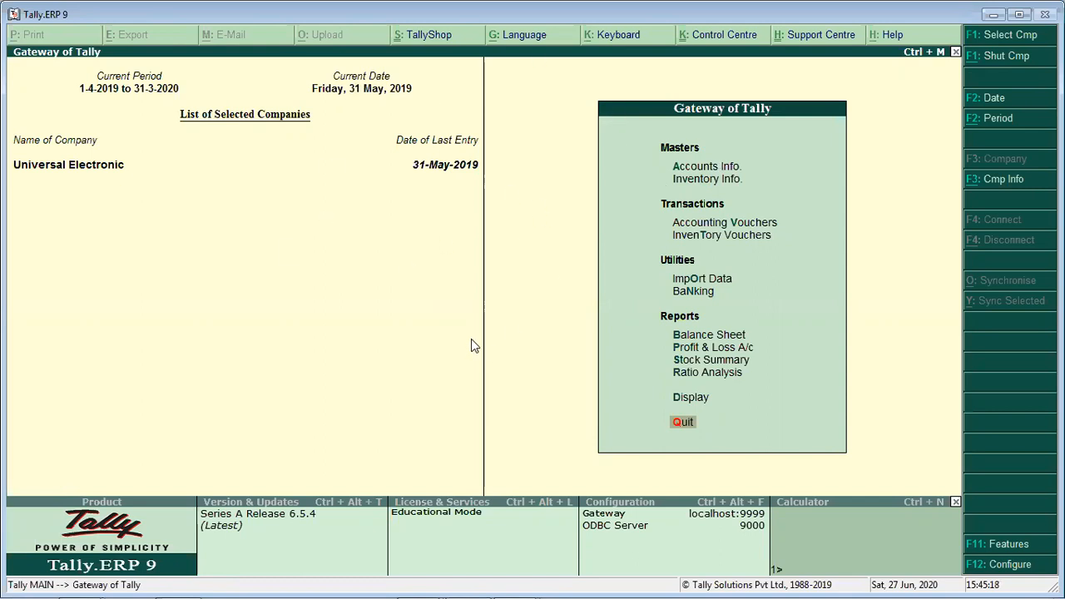
pyautogui.press('Up')
pyautogui.press('Up')
pyautogui.press('Up')
pyautogui.press('Up')
pyautogui.press('Up')
pyautogui.press('Up')
pyautogui.press('Up')
pyautogui.press('Up')
pyautogui.press('Up')
pyautogui.press('Up')
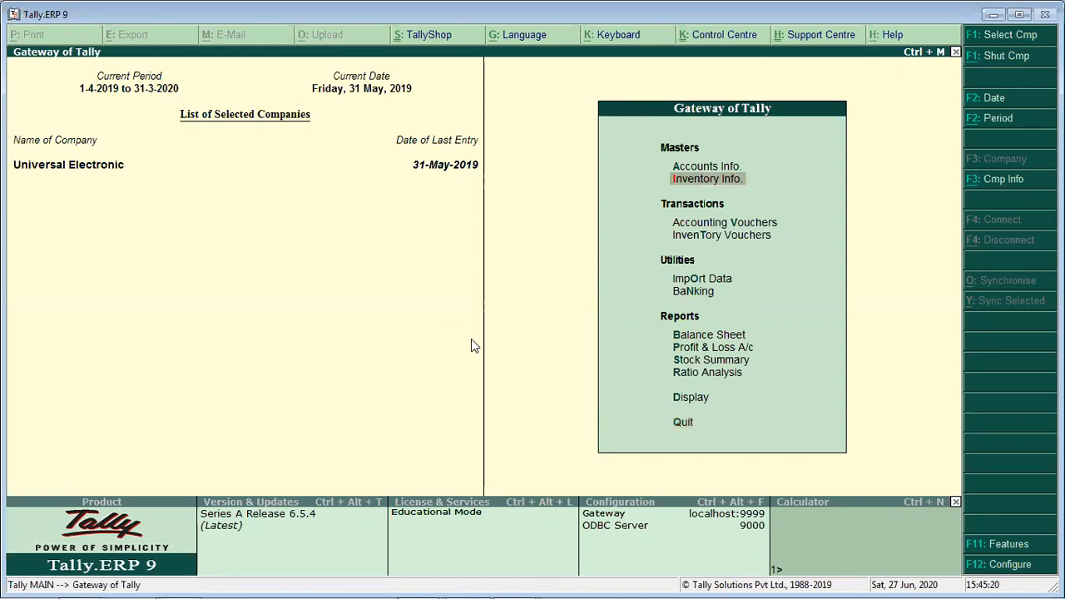
pyautogui.press('Up')
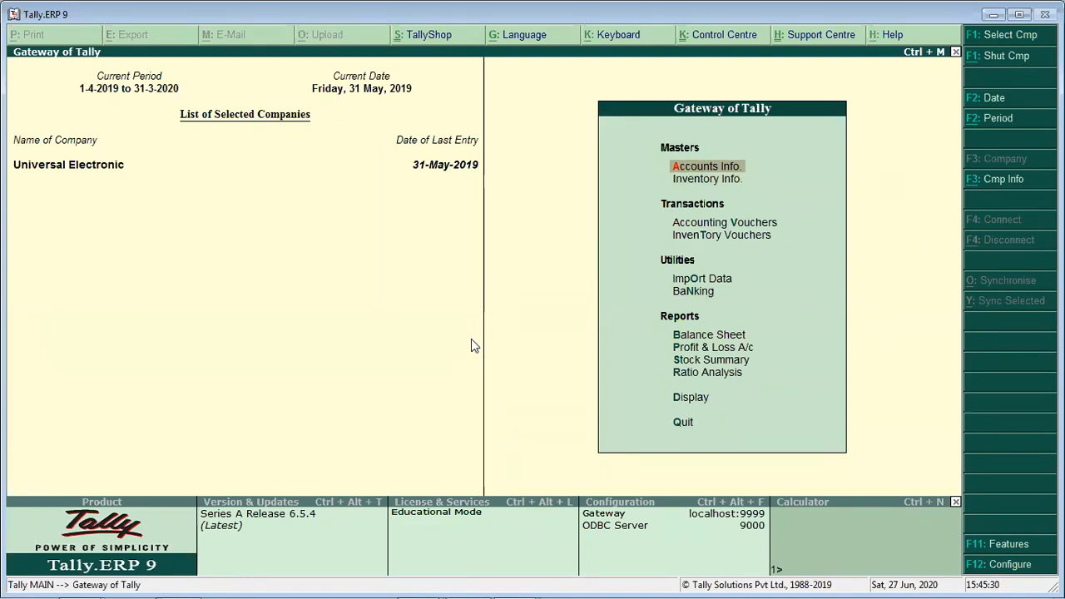
# - Switch to the GST_Samaj document in Microsoft Word to consult the notes on GST settings in Tally
pyautogui.hotkey('alt', 'Tab')
pyautogui.hotkey('alt', 'Tab')
pyautogui.hotkey('alt', 'Tab')
pyautogui.hotkey('alt', 'Tab')
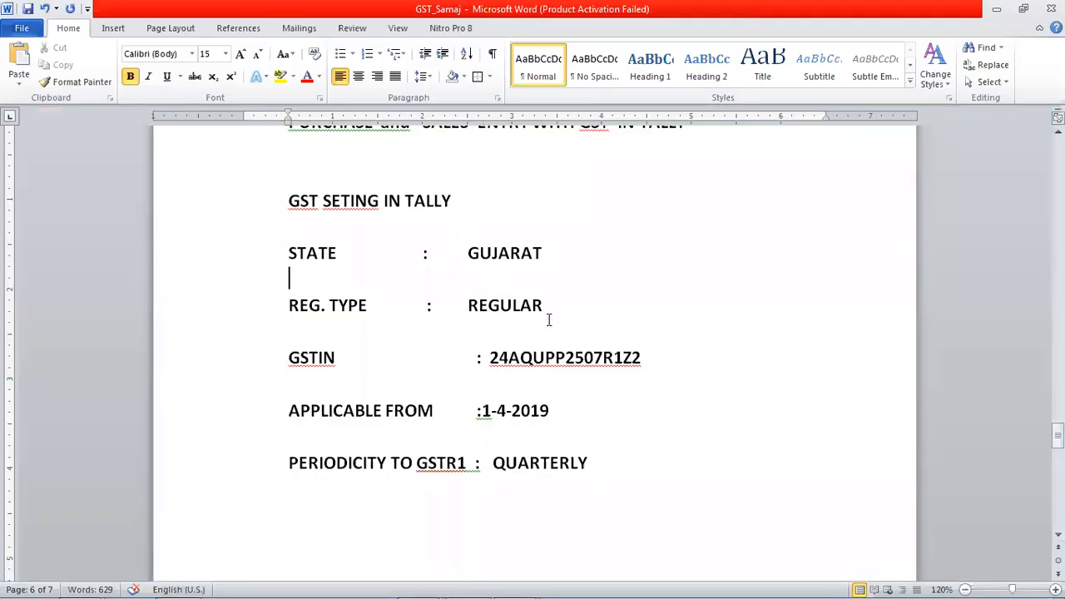
# - Review the GST setting notes covering state, registration type, GSTIN, applicable date and GSTR1 periodicity
pyautogui.scroll(3, 549, 316)
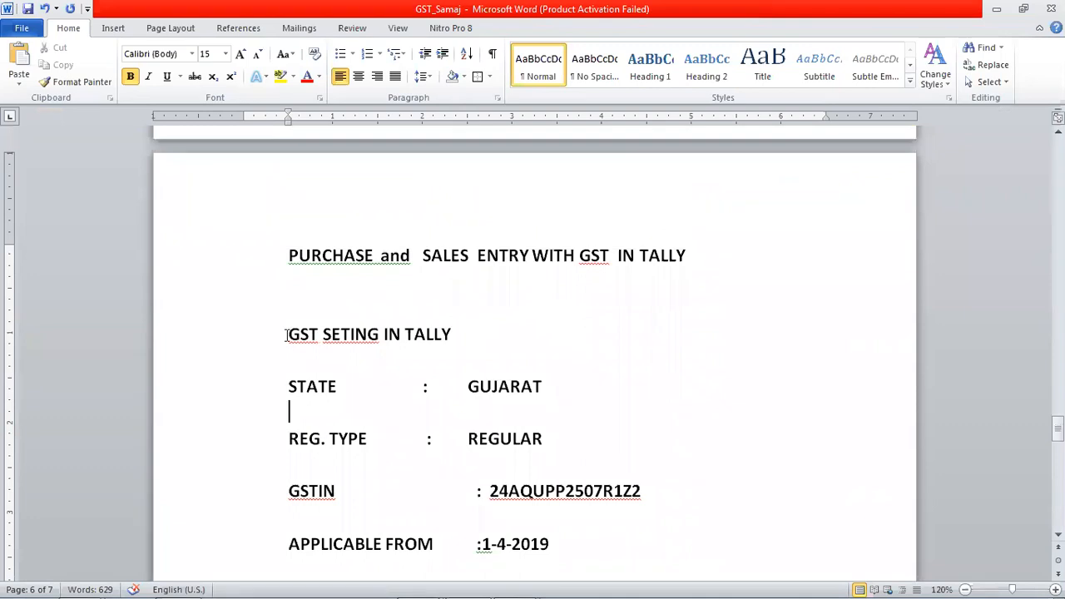
pyautogui.moveTo(289, 335); pyautogui.dragTo(462, 330)
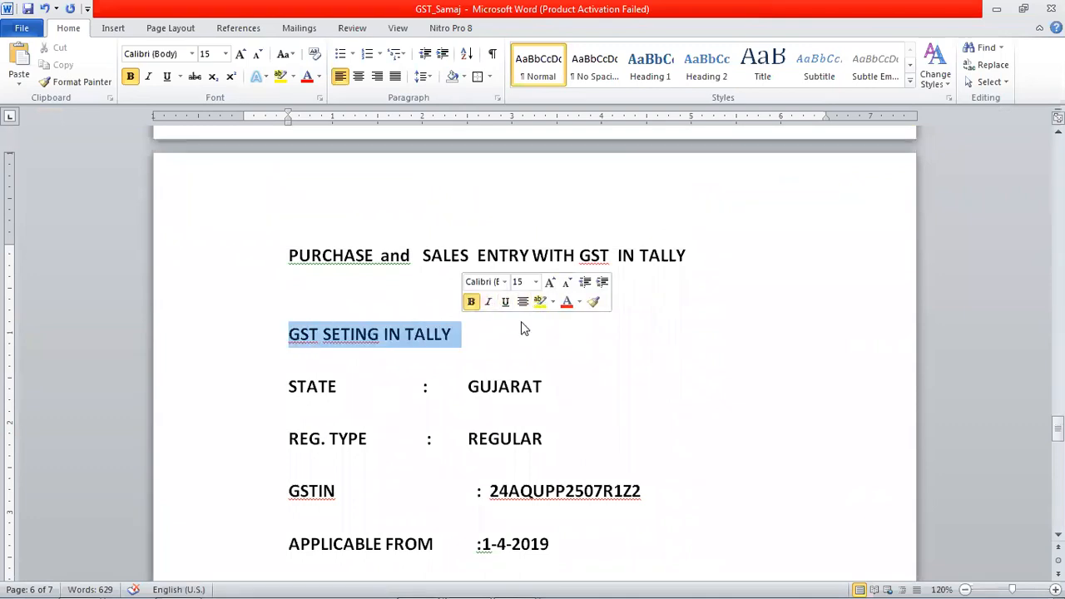
pyautogui.scroll(-1, 675, 375)
pyautogui.scroll(-2, 674, 375)
pyautogui.moveTo(287, 252); pyautogui.dragTo(701, 489)
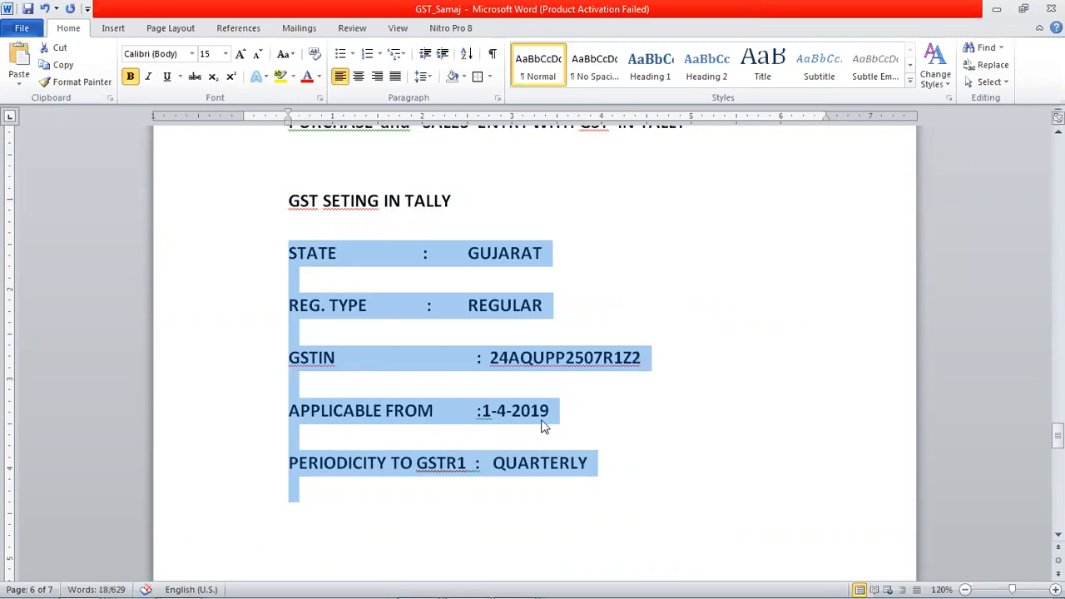
pyautogui.scroll(-1, 541, 415)
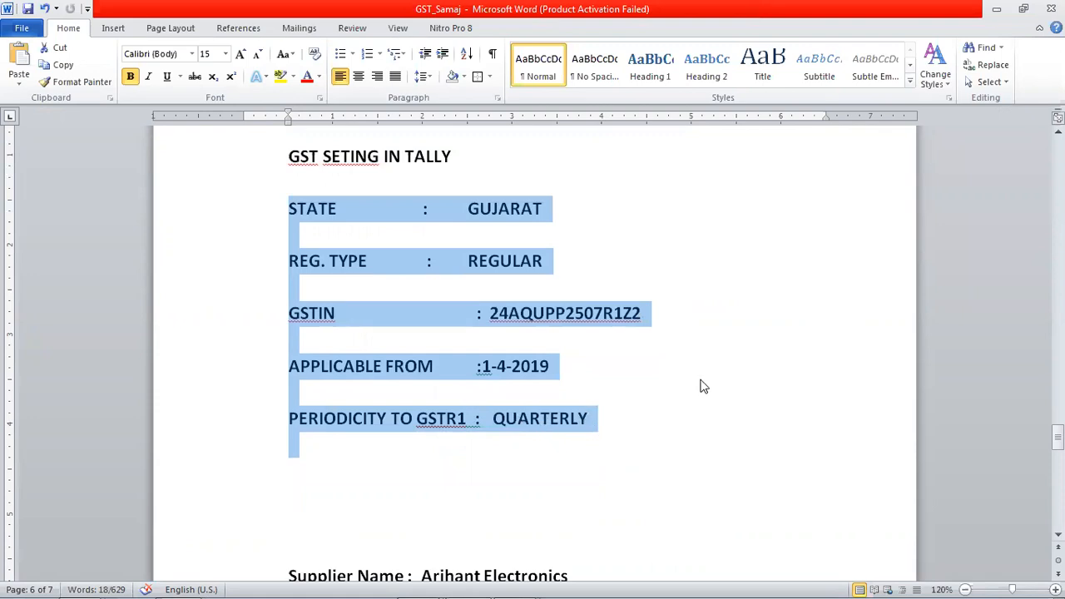
pyautogui.scroll(-8, 701, 386)
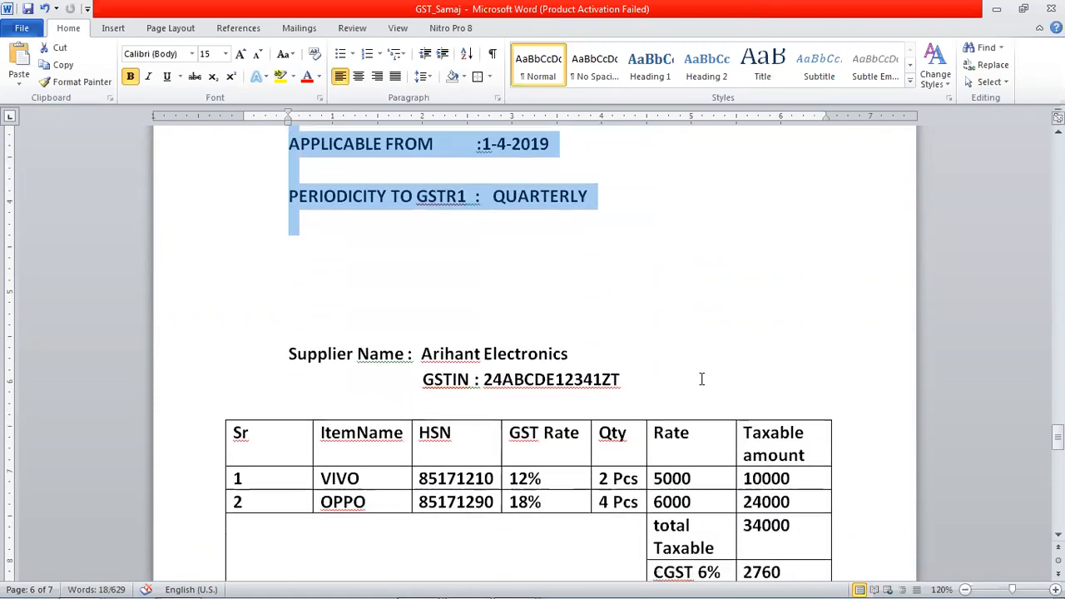
# - Examine the supplier's name and GSTIN and the HSN code and GST rate of each item in the purchase table
pyautogui.click(439, 223)
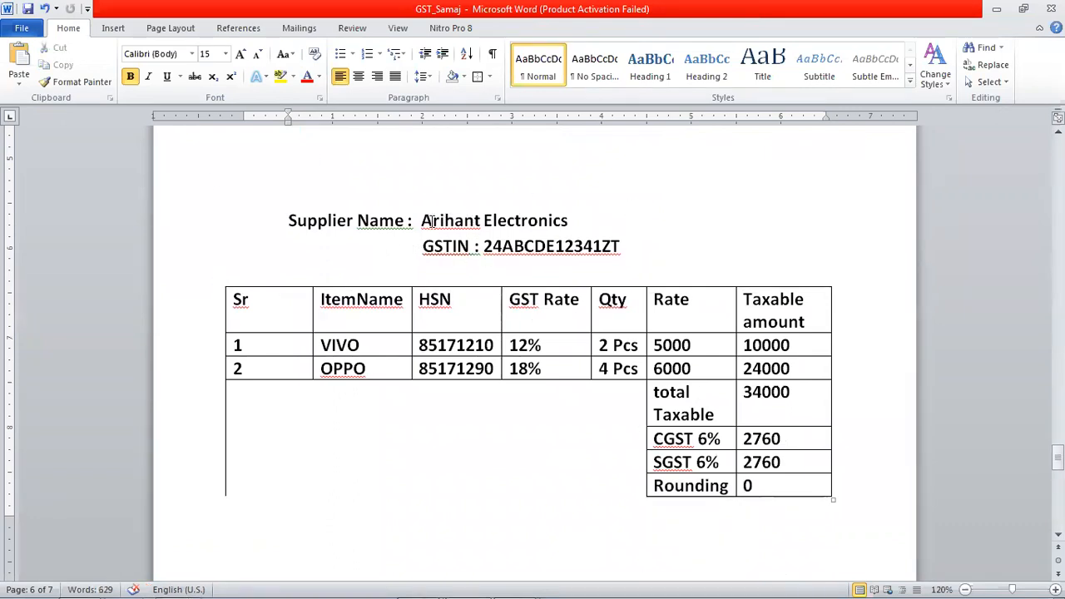
pyautogui.moveTo(422, 220); pyautogui.dragTo(476, 219)
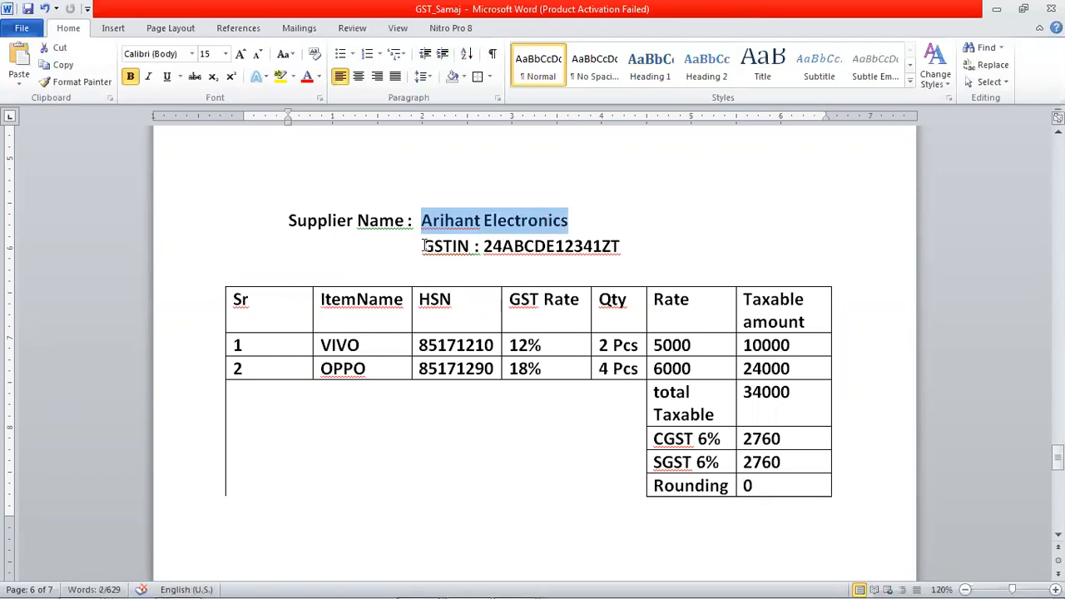
pyautogui.moveTo(484, 246); pyautogui.dragTo(638, 238)
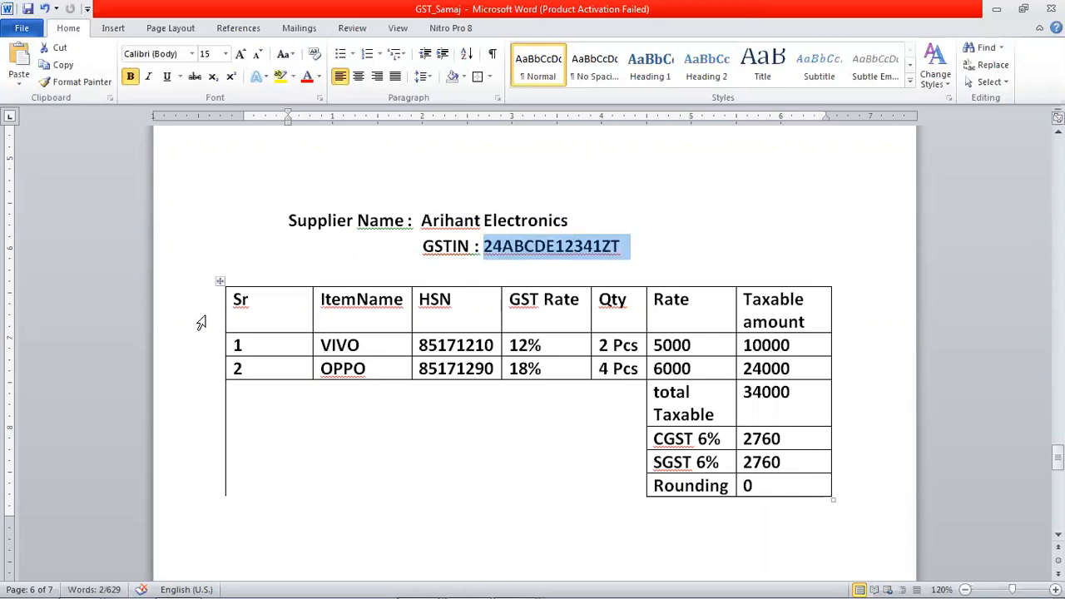
pyautogui.click(371, 345)
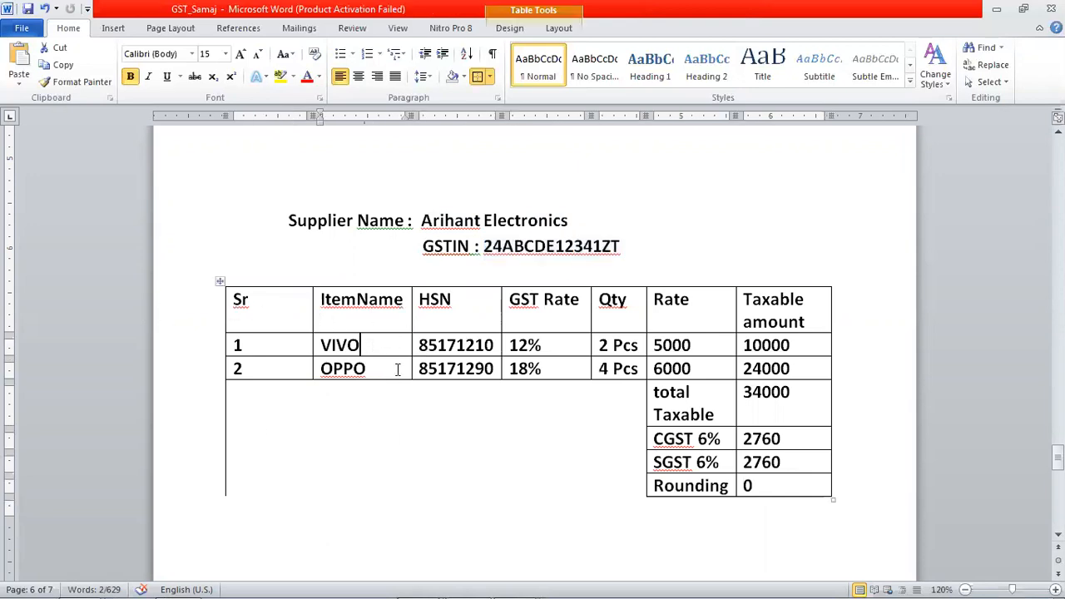
pyautogui.click(470, 346)
pyautogui.click(475, 369)
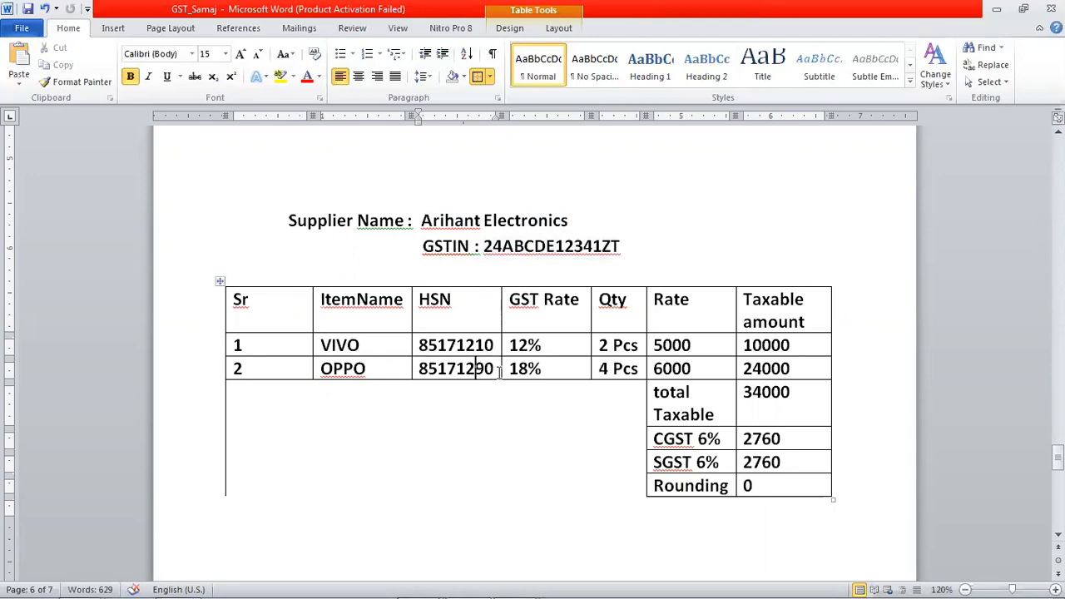
pyautogui.click(465, 345)
pyautogui.moveTo(323, 345); pyautogui.dragTo(376, 345)
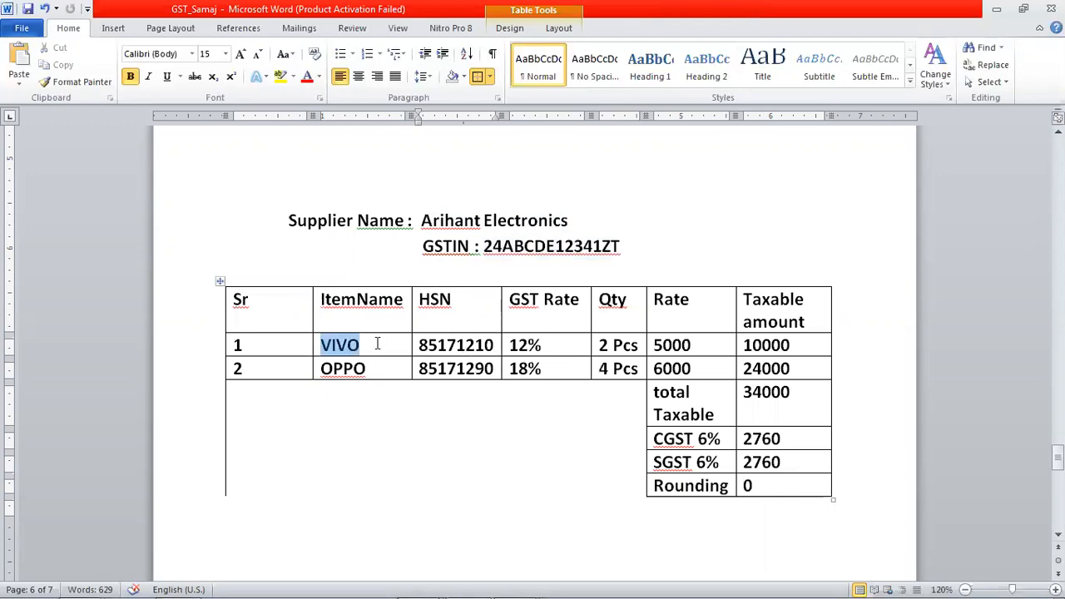
pyautogui.click(449, 345)
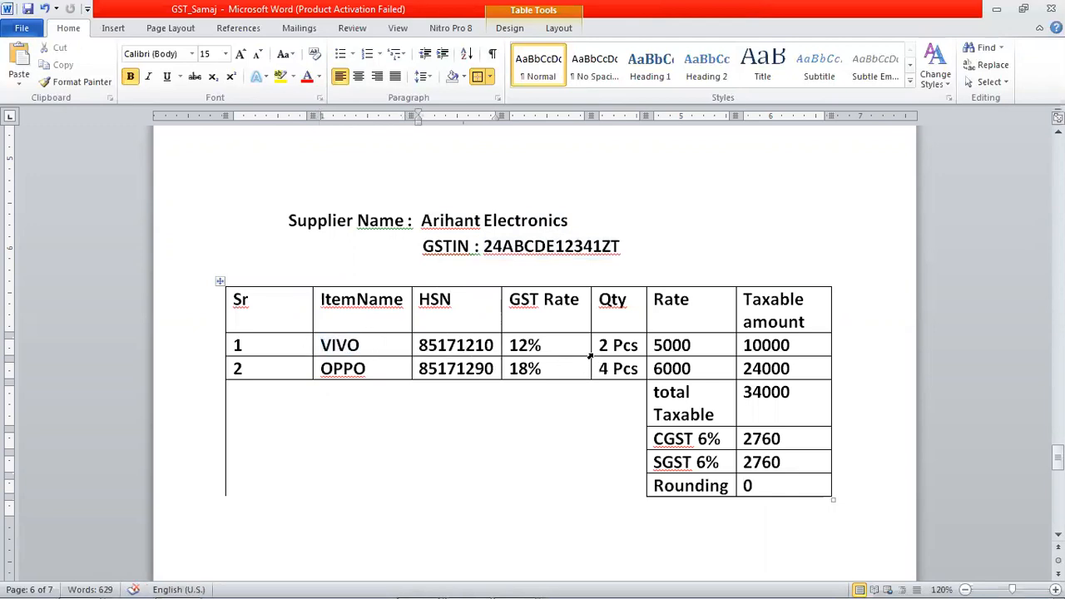
pyautogui.click(532, 300)
pyautogui.moveTo(321, 345); pyautogui.dragTo(359, 345)
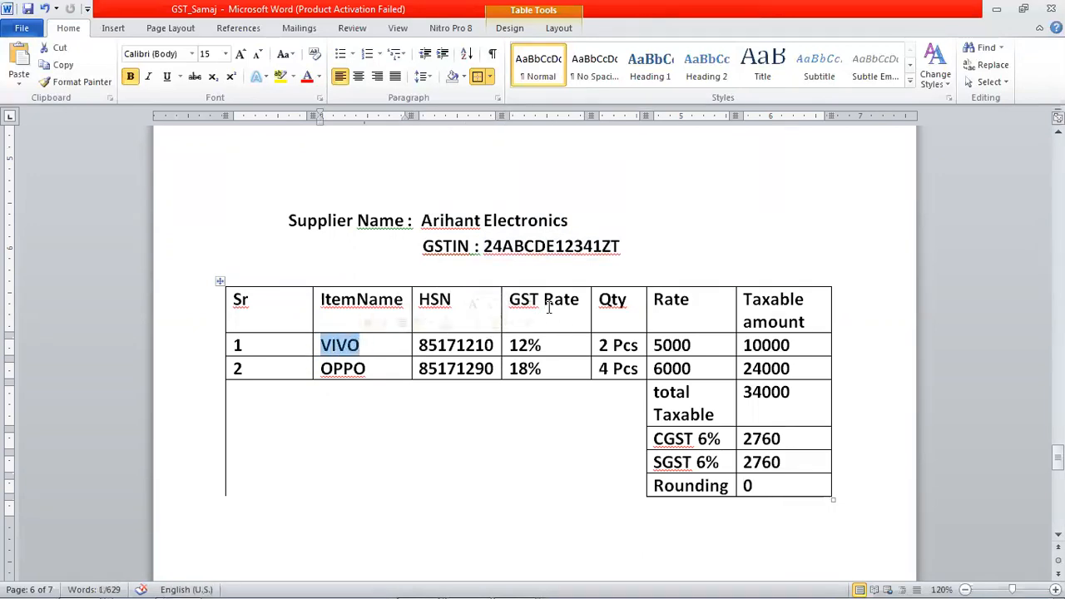
pyautogui.click(544, 346)
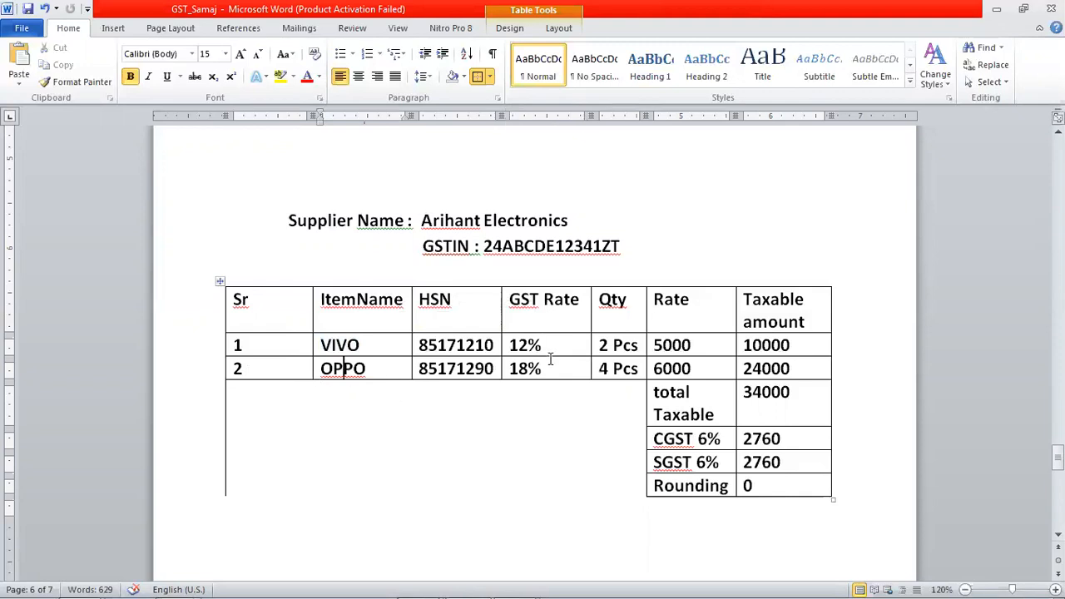
pyautogui.moveTo(510, 369); pyautogui.dragTo(550, 368)
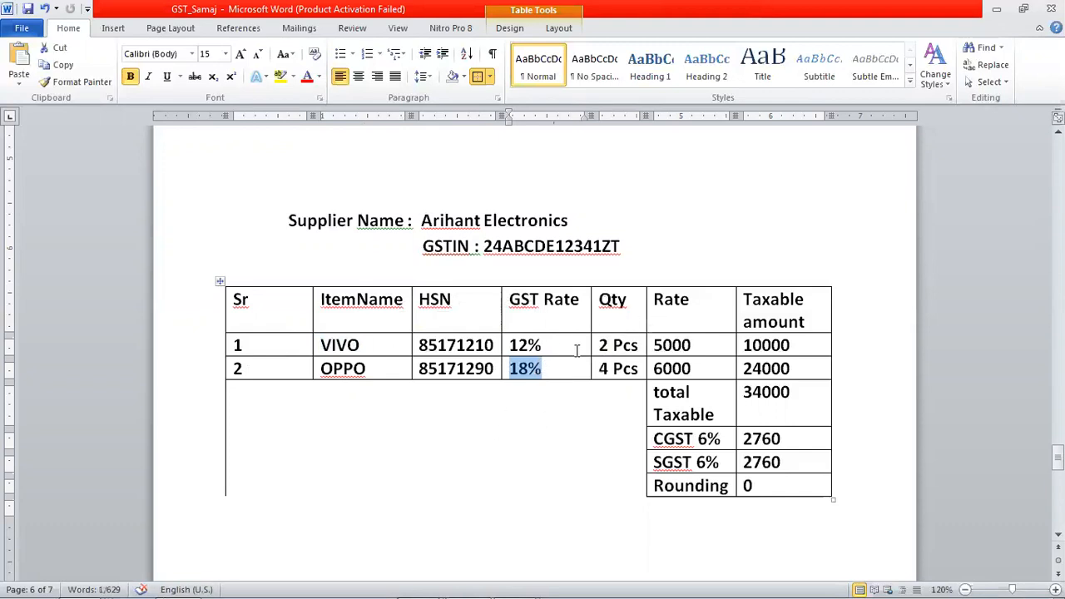
# - Check the quantity, rate and taxable amount of the VIVO and OPPO items and the total taxable amount
pyautogui.click(374, 364)
pyautogui.click(625, 375)
pyautogui.click(667, 345)
pyautogui.click(625, 344)
pyautogui.click(767, 345)
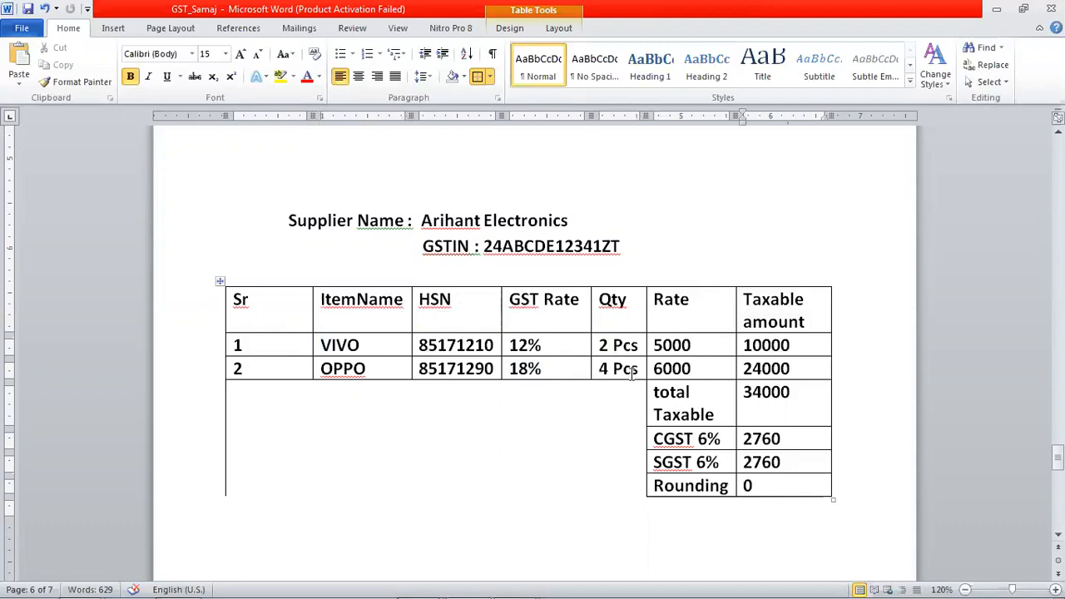
pyautogui.click(603, 369)
pyautogui.click(693, 369)
pyautogui.click(608, 368)
pyautogui.click(809, 367)
pyautogui.moveTo(790, 391); pyautogui.dragTo(744, 390)
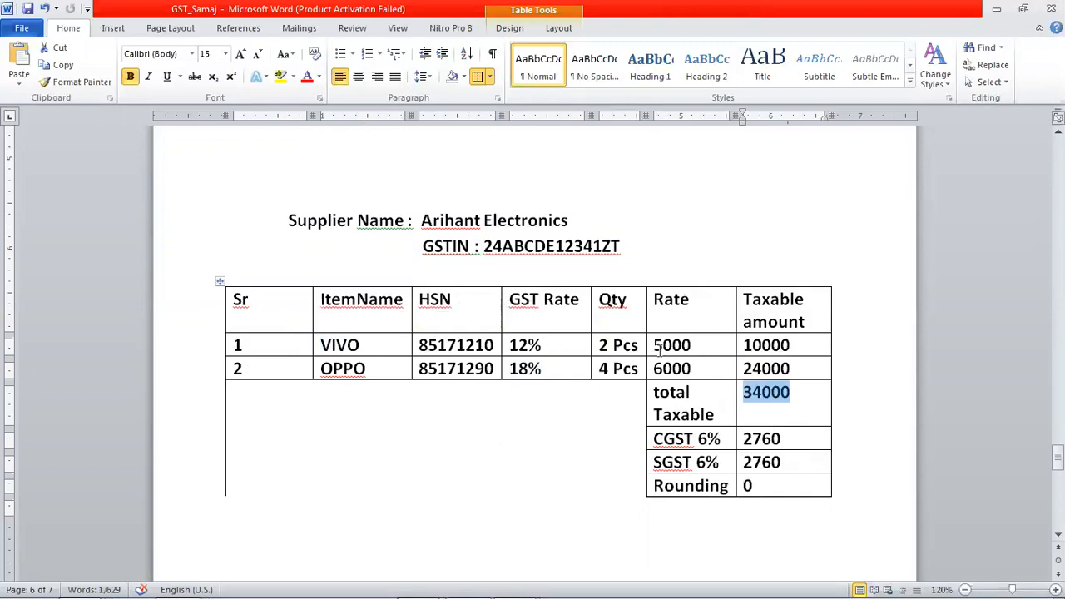
# - Compare each item's taxable amount with its GST rate and check the tax, rounding and total invoice value rows
pyautogui.moveTo(746, 344); pyautogui.dragTo(806, 344)
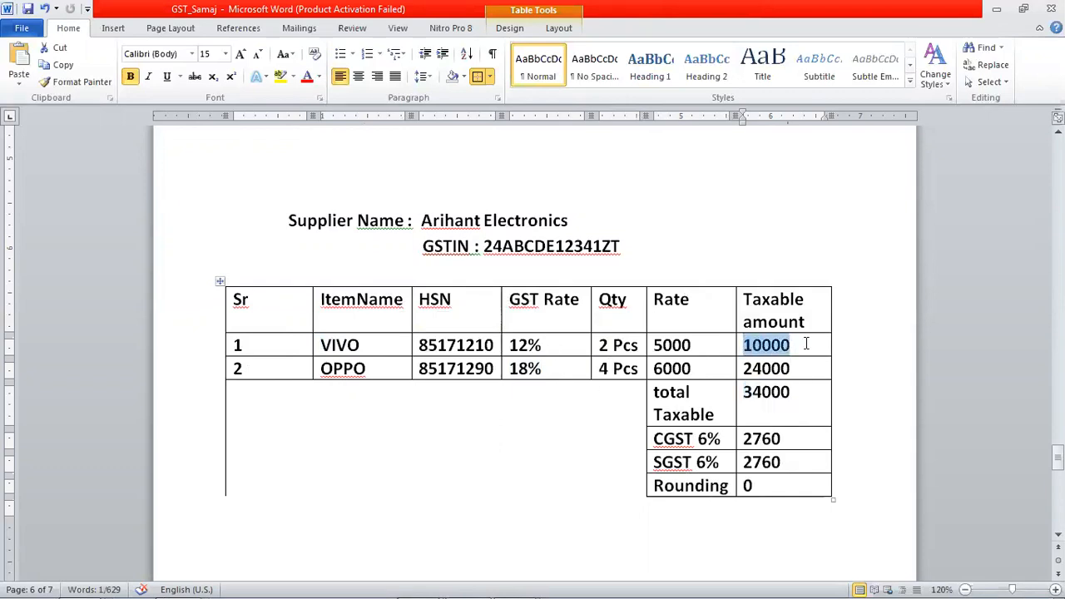
pyautogui.click(514, 347)
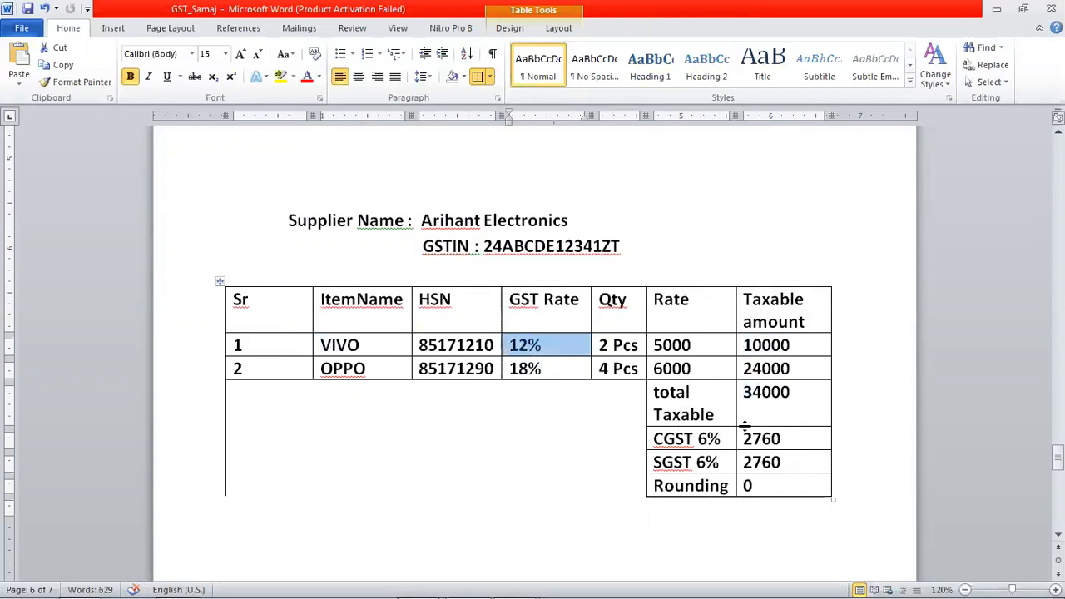
pyautogui.moveTo(744, 366); pyautogui.dragTo(790, 369)
pyautogui.moveTo(511, 367); pyautogui.dragTo(542, 368)
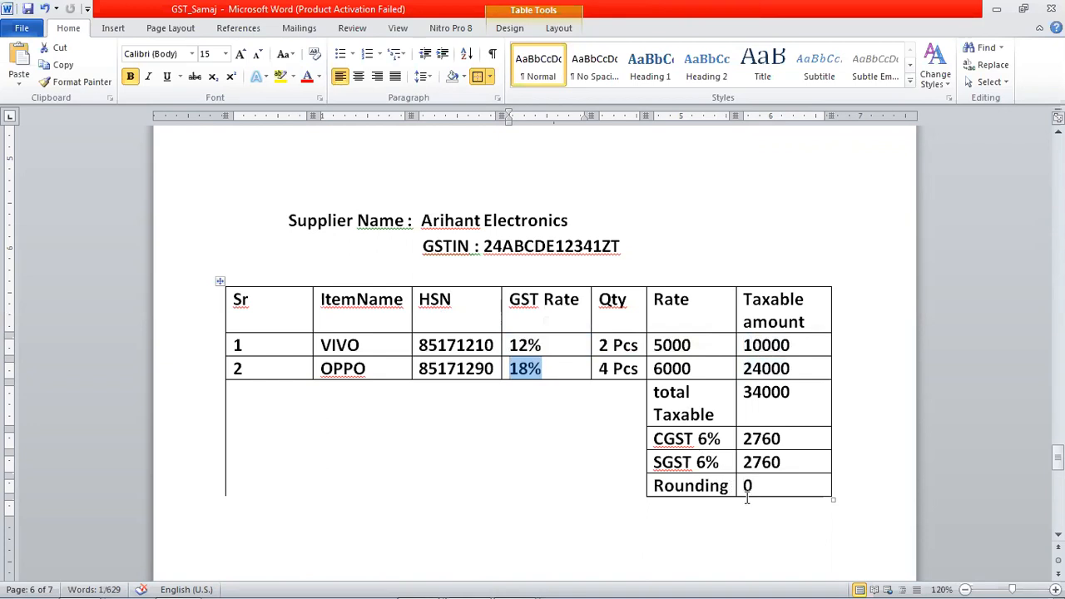
pyautogui.scroll(-3, 759, 518)
pyautogui.scroll(3, 758, 517)
pyautogui.scroll(-3, 758, 515)
pyautogui.scroll(-2, 757, 515)
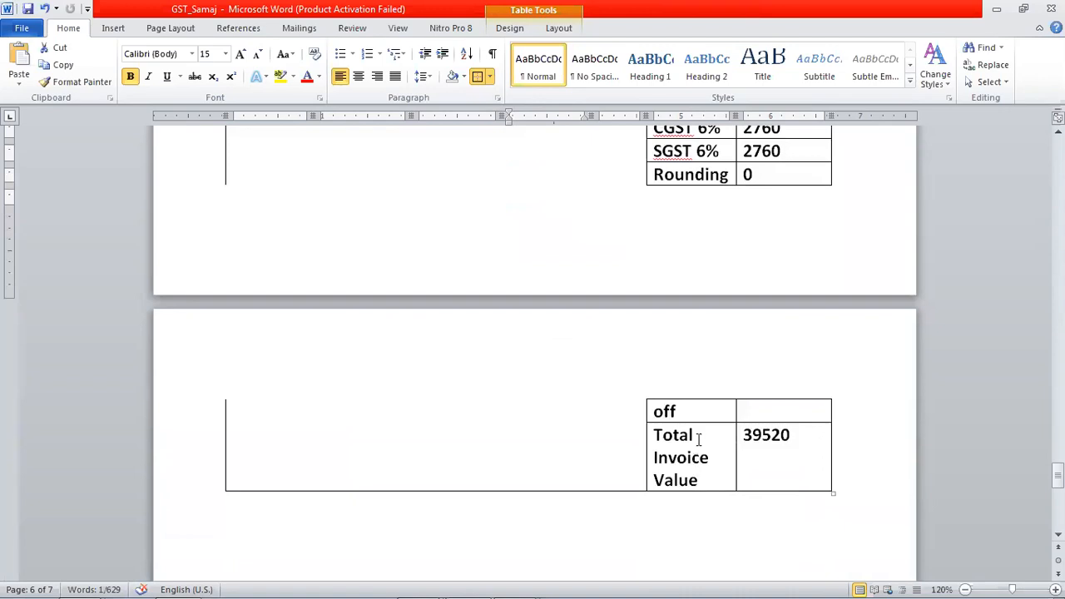
pyautogui.moveTo(738, 442); pyautogui.dragTo(801, 437)
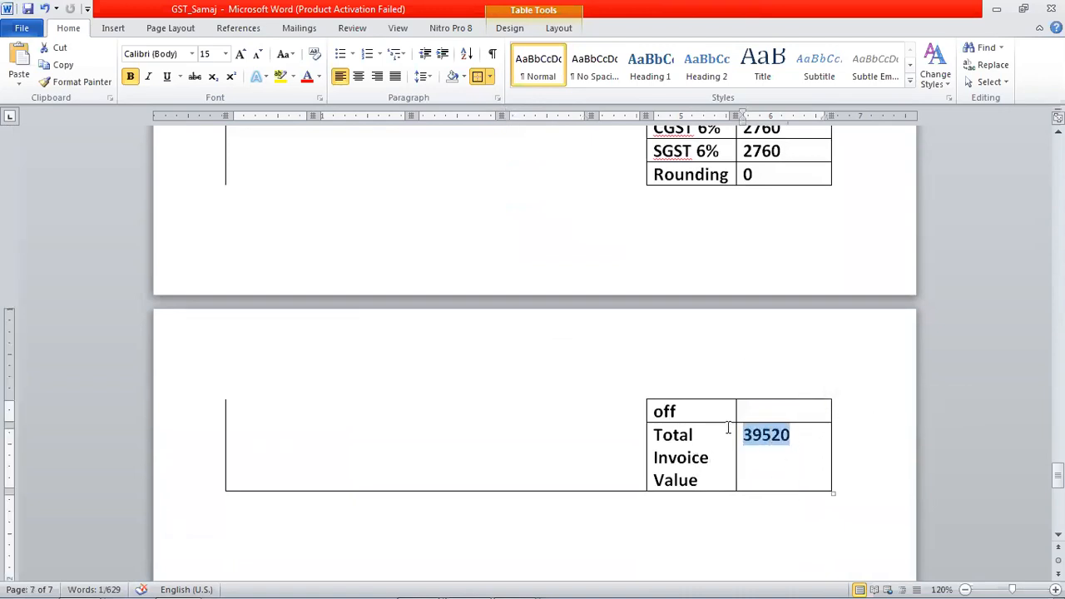
# - Reduce the text of the entire purchase invoice table to 10 pt
pyautogui.moveTo(620, 480); pyautogui.dragTo(677, 245)
pyautogui.click(879, 464)
pyautogui.moveTo(879, 464); pyautogui.dragTo(280, 376)
pyautogui.hotkey('ctrl', 'shift', ',')
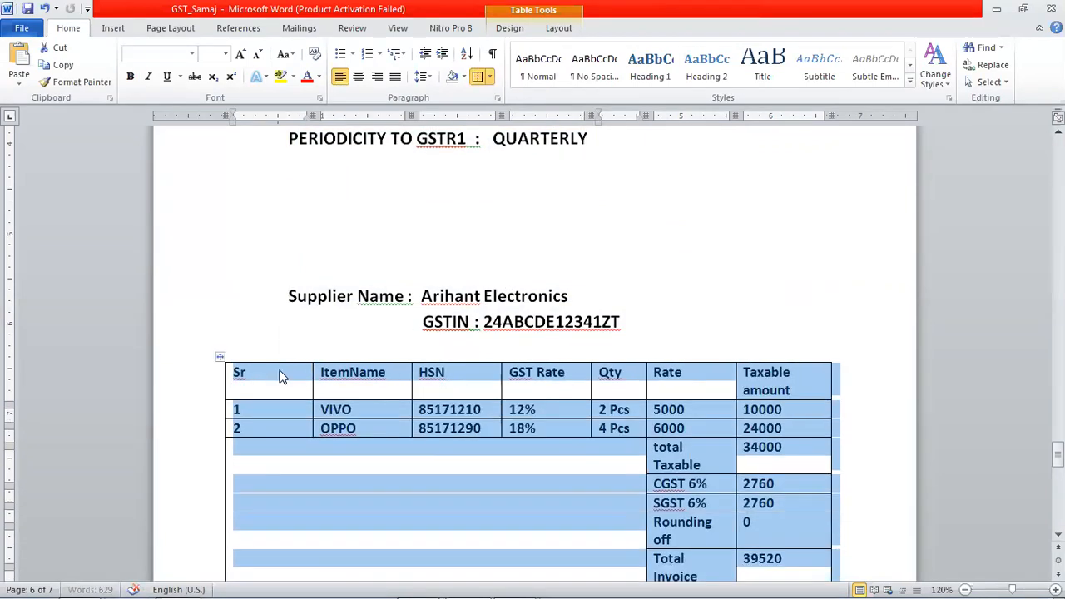
pyautogui.hotkey('ctrl', 'shift', ',')
pyautogui.scroll(-2, 353, 354)
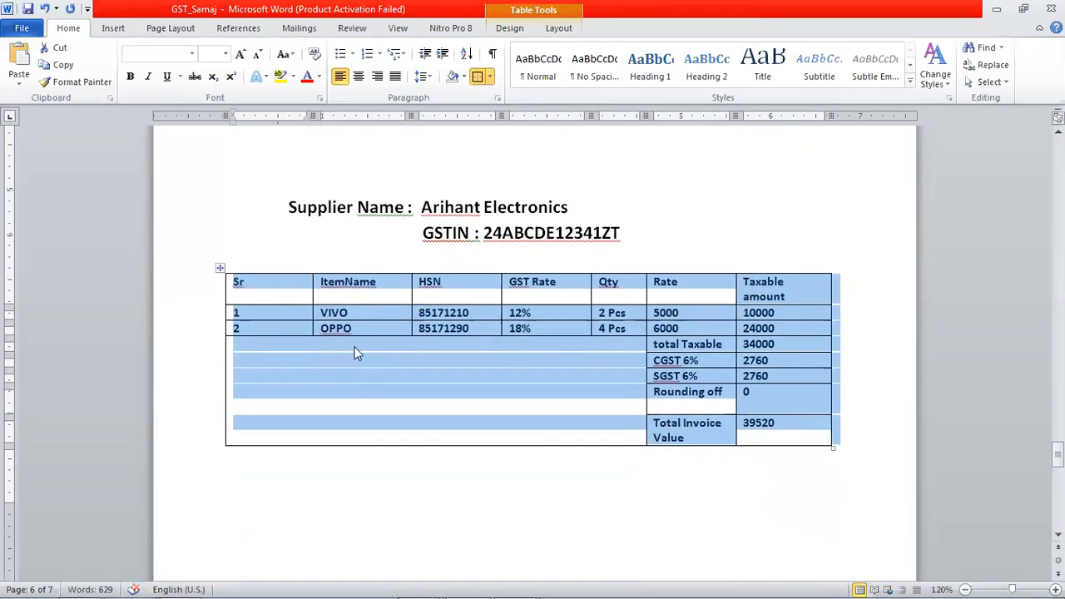
pyautogui.click(516, 494)
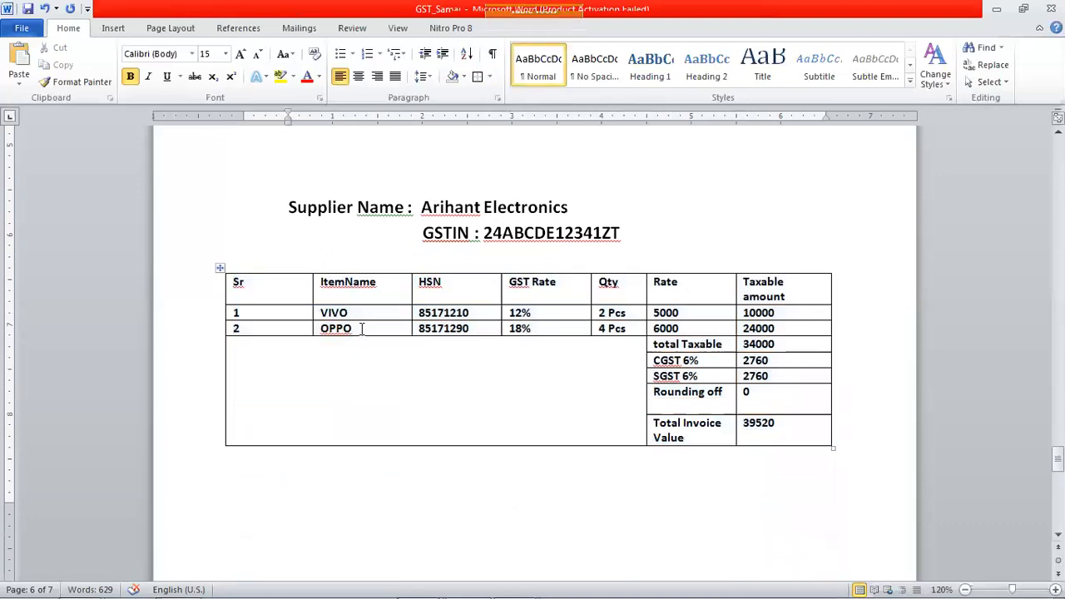
# - Recheck the item names, unit of quantity, supplier name and supplier GSTIN in the purchase invoice
pyautogui.click(363, 312)
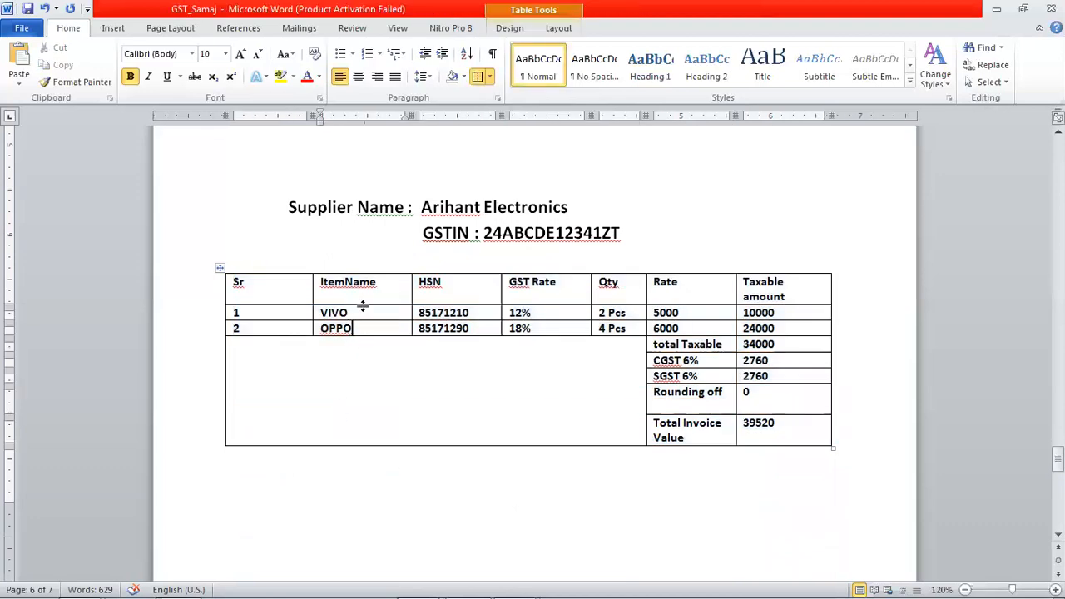
pyautogui.click(629, 312)
pyautogui.doubleClick(622, 312)
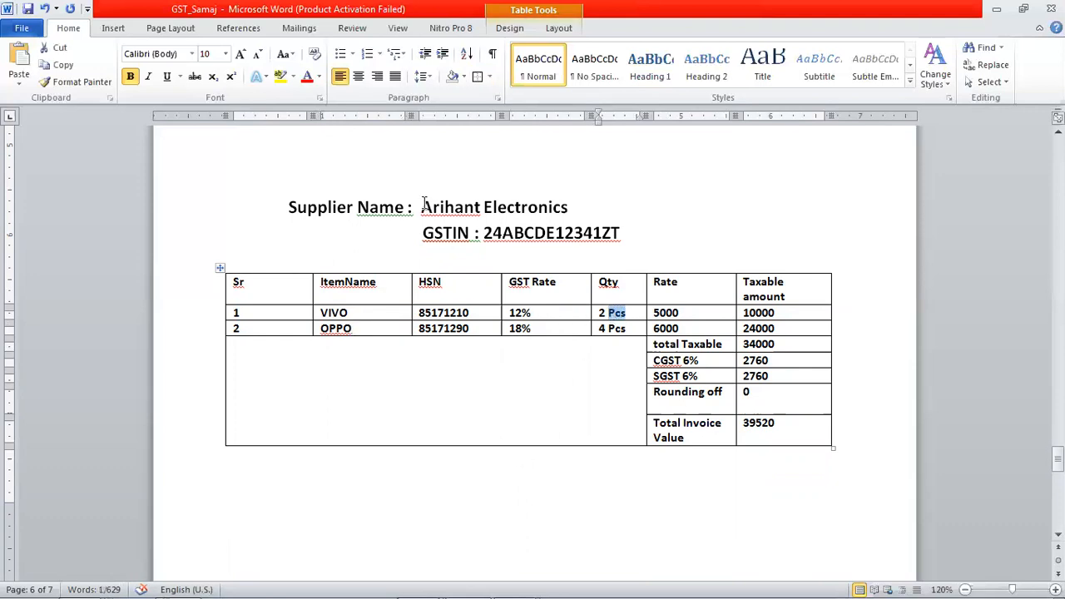
pyautogui.moveTo(421, 206); pyautogui.dragTo(569, 207)
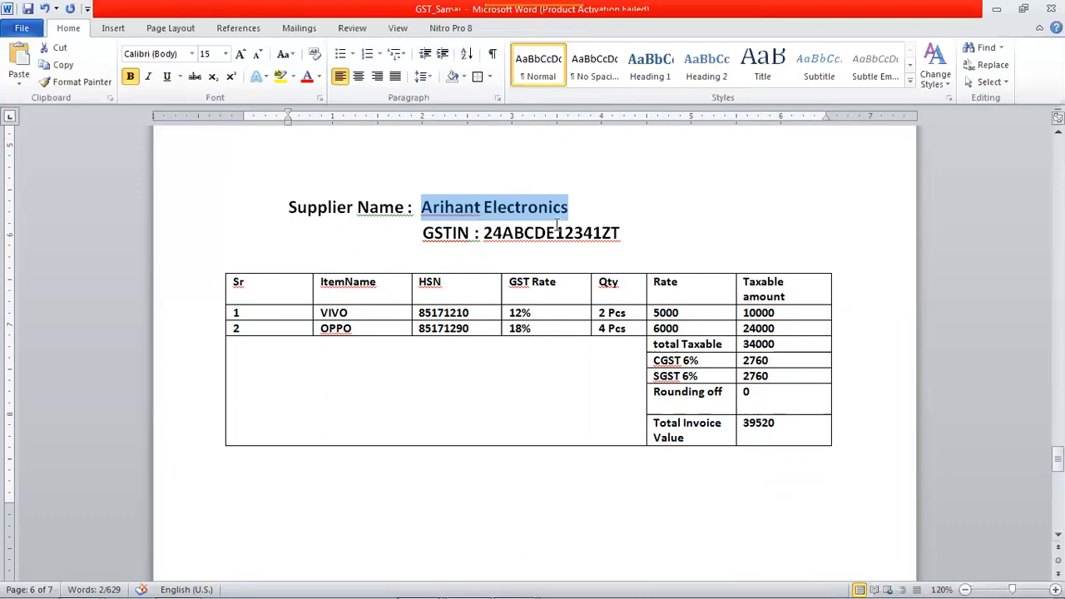
pyautogui.click(565, 234)
pyautogui.moveTo(486, 233); pyautogui.dragTo(626, 239)
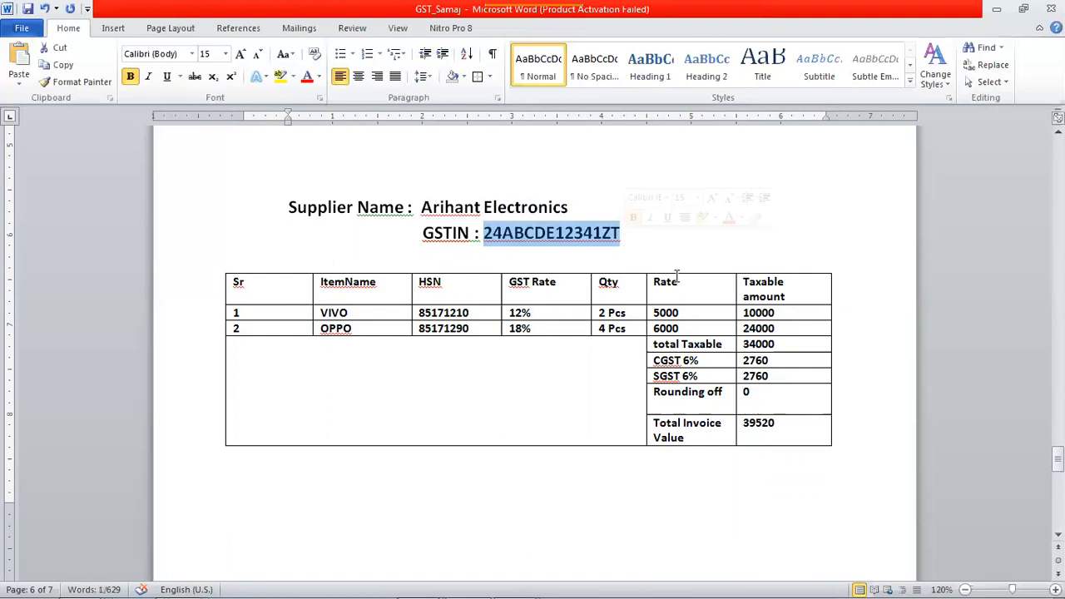
# - Remove the 6% from the CGST and SGST labels in the purchase invoice table
pyautogui.click(670, 360)
pyautogui.press('Delete')
pyautogui.press('Delete')
pyautogui.press('Delete')
pyautogui.press('Down')
pyautogui.press('Delete')
pyautogui.press('Delete')
pyautogui.press('Delete')
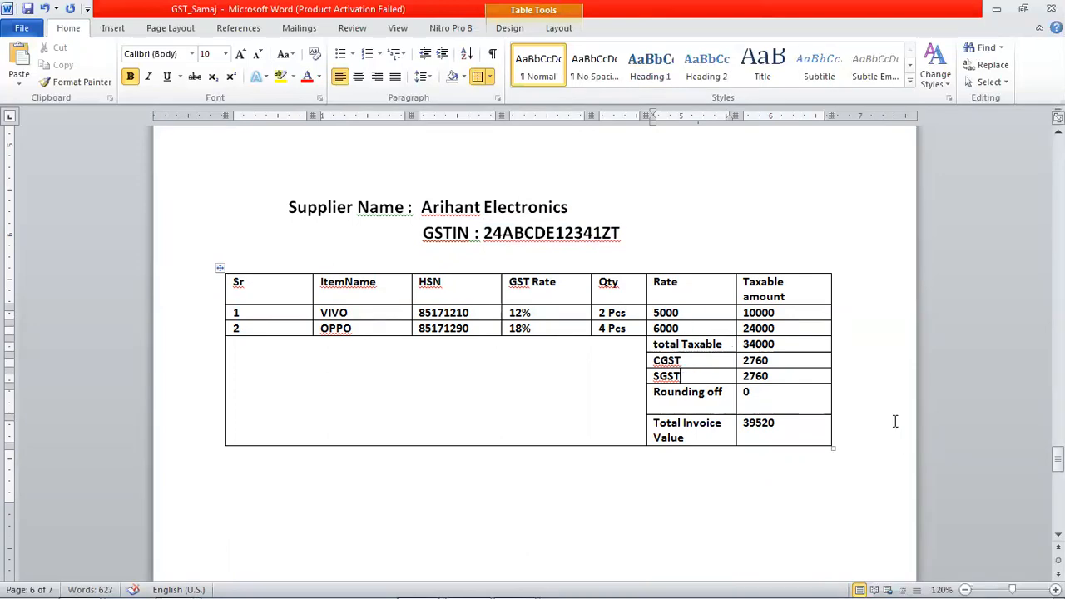
# - Review the Account Ledger notes for the groups assigned to the Purchase GST, CGST and SGST ledgers
pyautogui.scroll(-8, 543, 485)
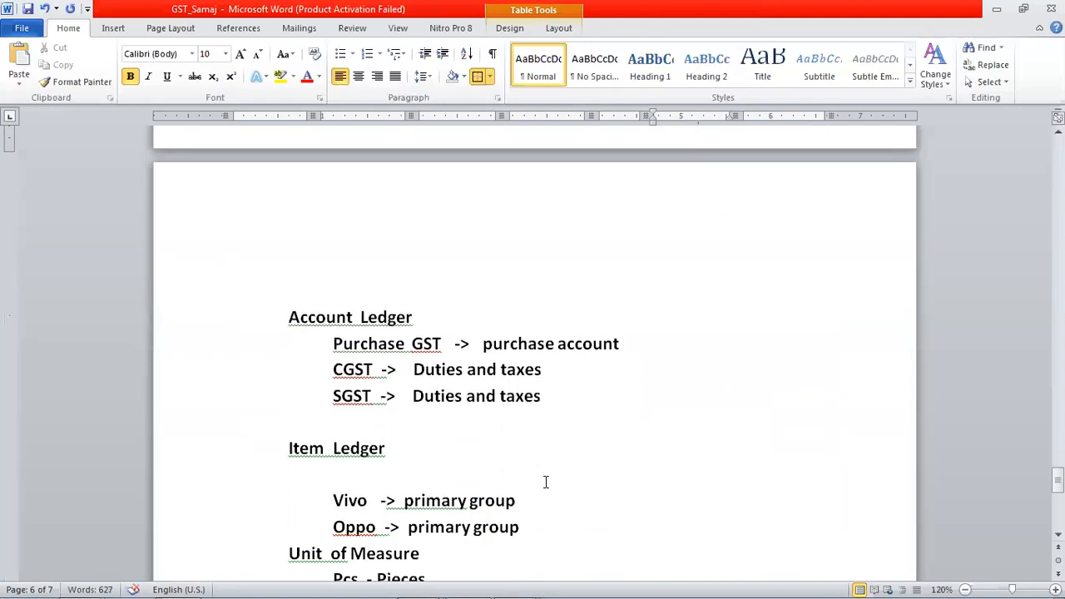
pyautogui.moveTo(332, 344); pyautogui.dragTo(454, 343)
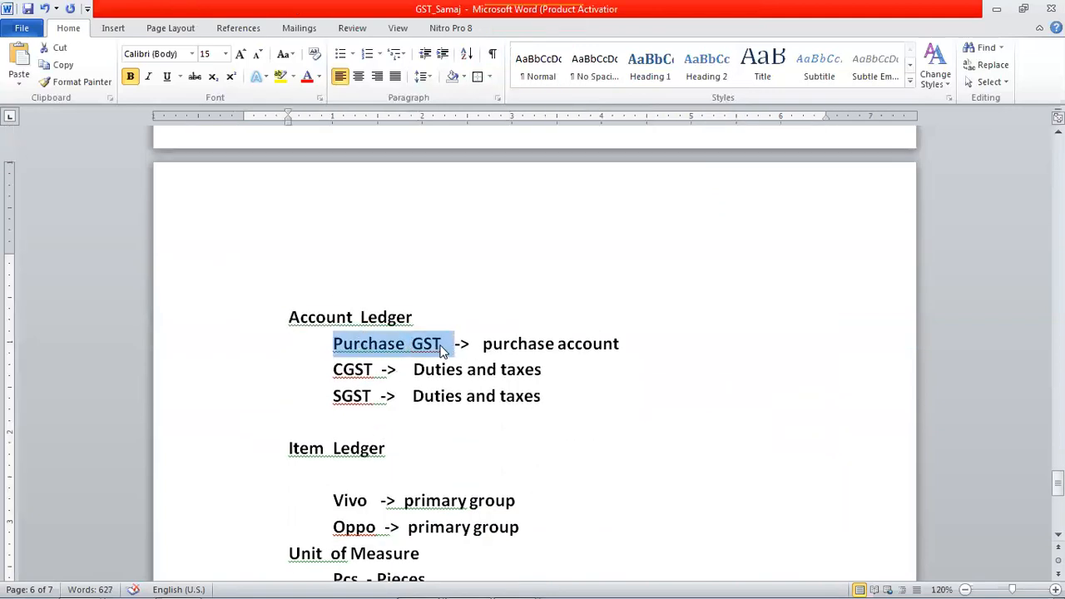
pyautogui.click(530, 344)
pyautogui.click(542, 320)
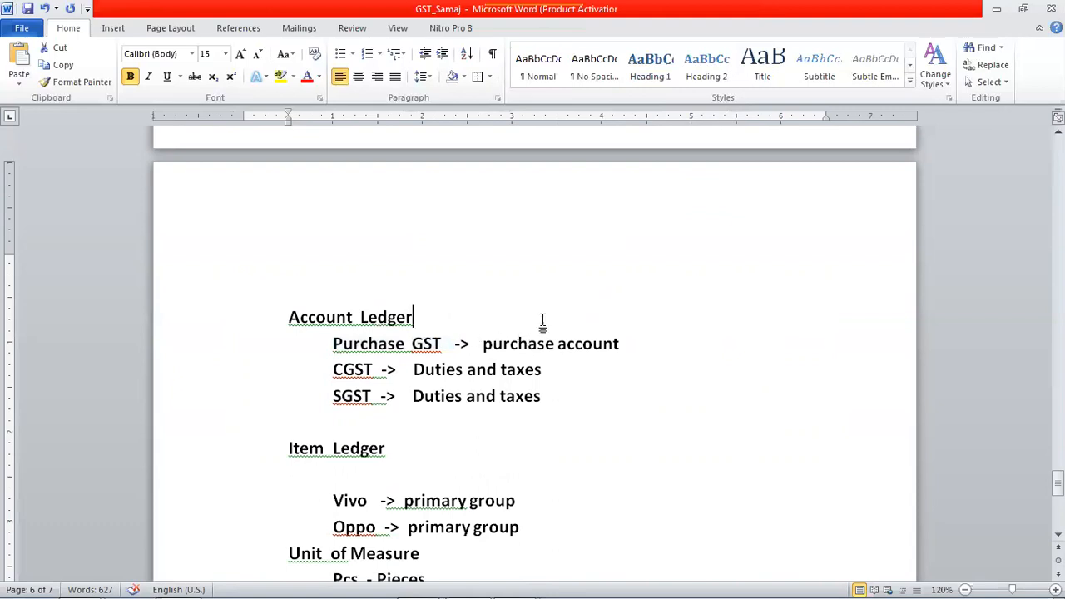
pyautogui.moveTo(483, 344); pyautogui.dragTo(629, 344)
pyautogui.moveTo(333, 370); pyautogui.dragTo(381, 397)
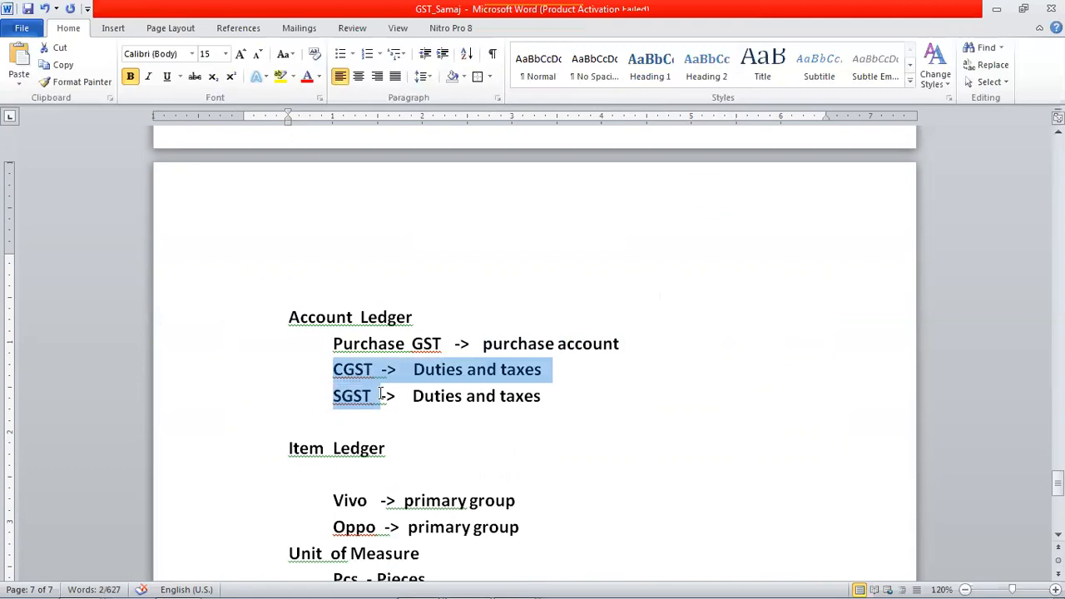
pyautogui.click(542, 396)
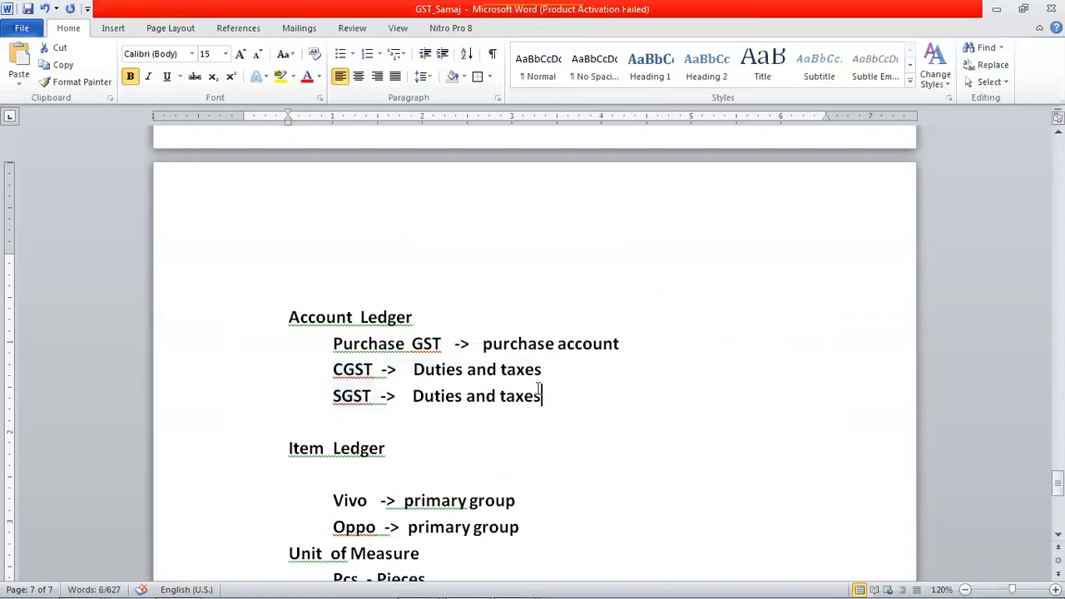
# - Review the groups noted for the CGST and SGST ledgers and for the Vivo and Oppo items
pyautogui.click(411, 370)
pyautogui.moveTo(381, 369); pyautogui.dragTo(544, 369)
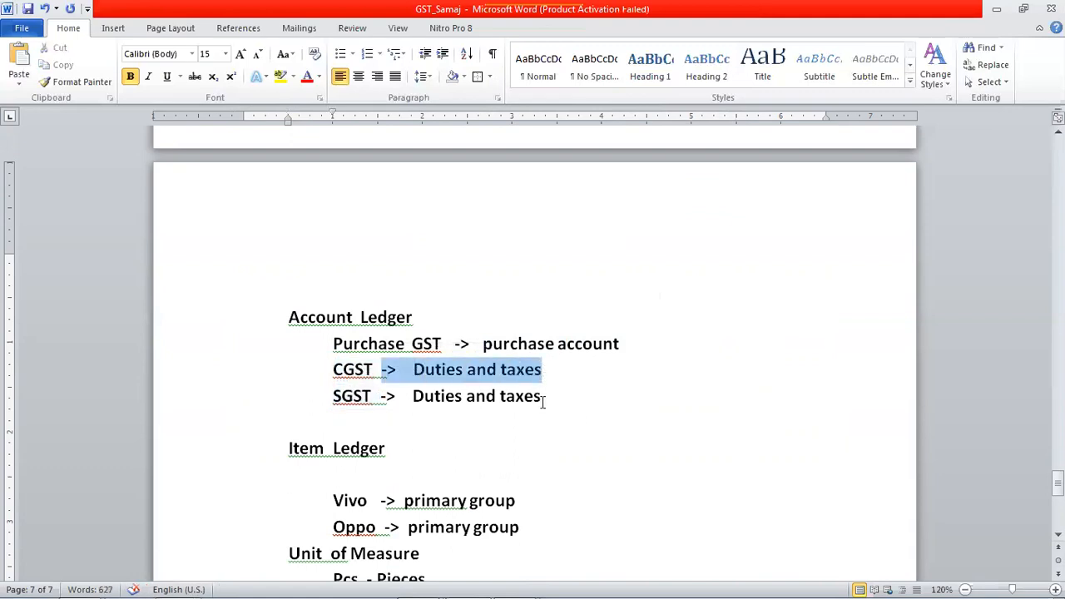
pyautogui.click(541, 403)
pyautogui.scroll(-2, 548, 430)
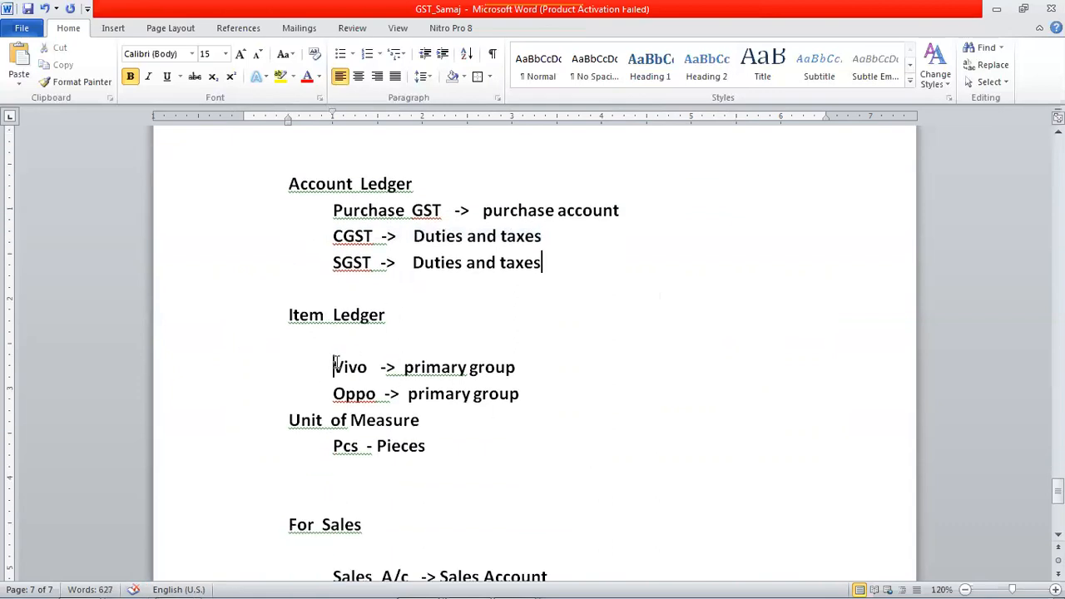
pyautogui.moveTo(333, 366); pyautogui.dragTo(371, 366)
pyautogui.click(443, 368)
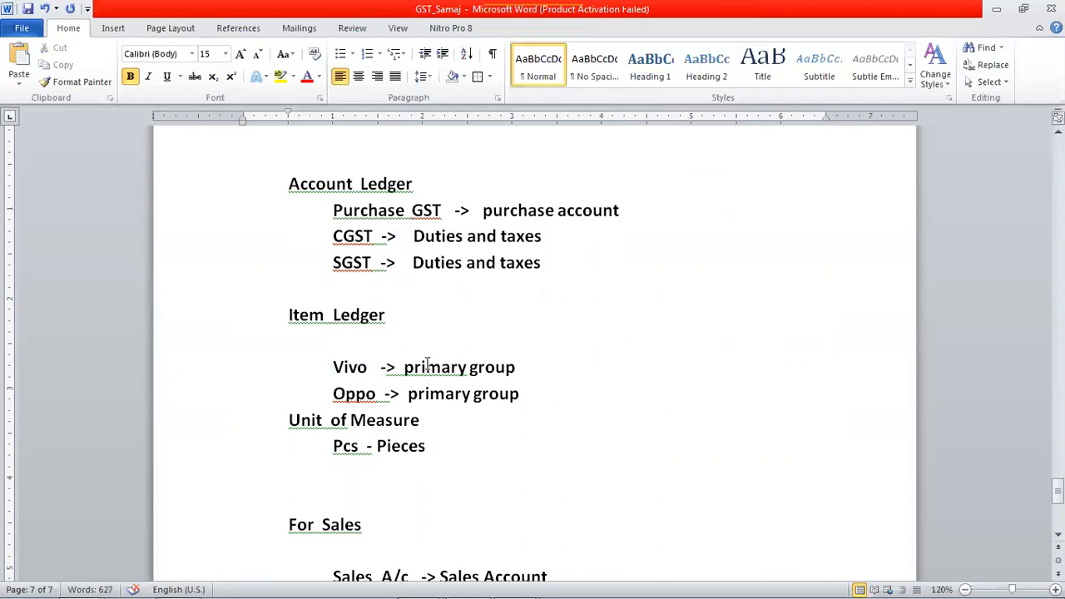
pyautogui.moveTo(333, 395); pyautogui.dragTo(388, 404)
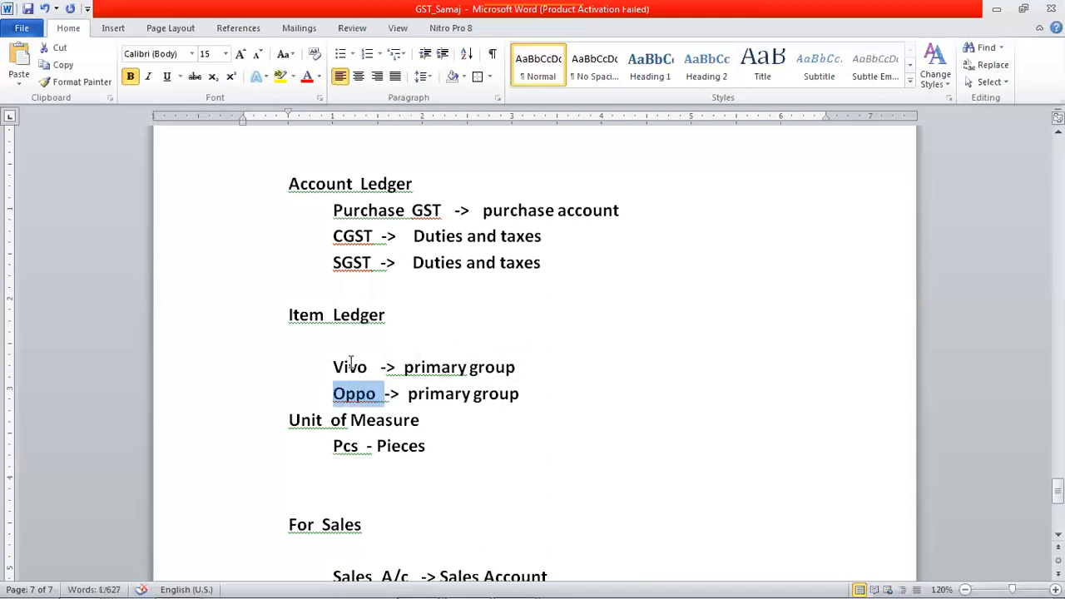
pyautogui.click(453, 423)
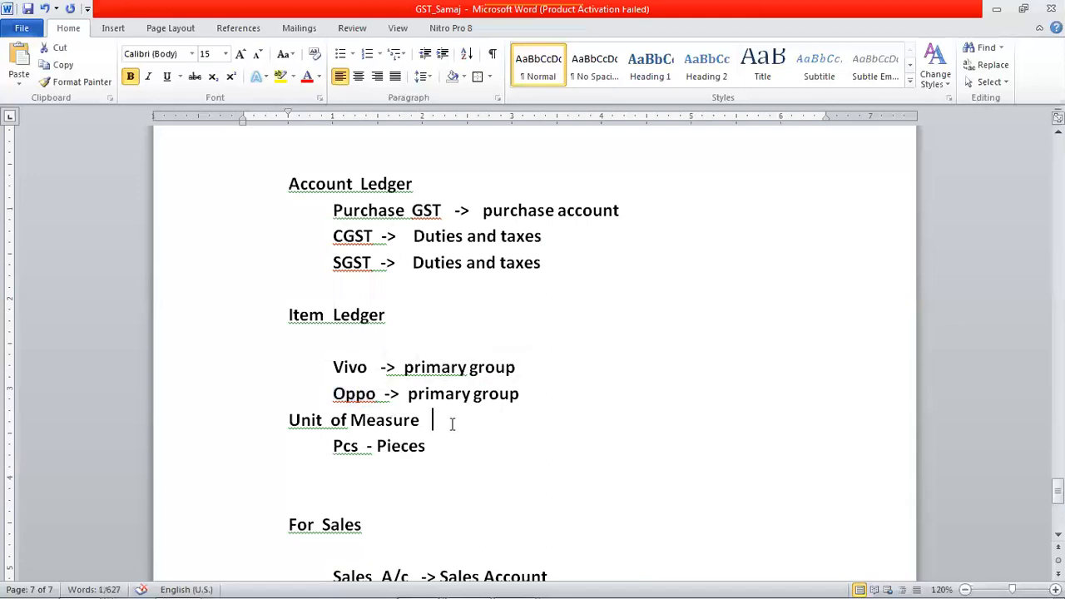
# - Insert a blank line above the Unit of Measure heading in the notes
pyautogui.click(289, 420)
pyautogui.press('Return')
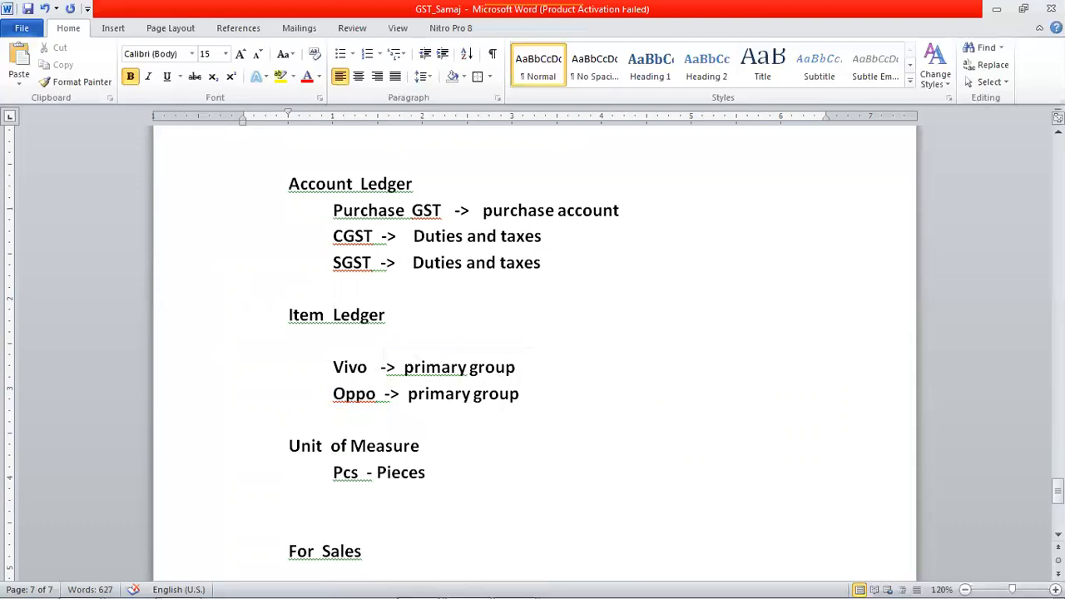
pyautogui.scroll(-2, 454, 470)
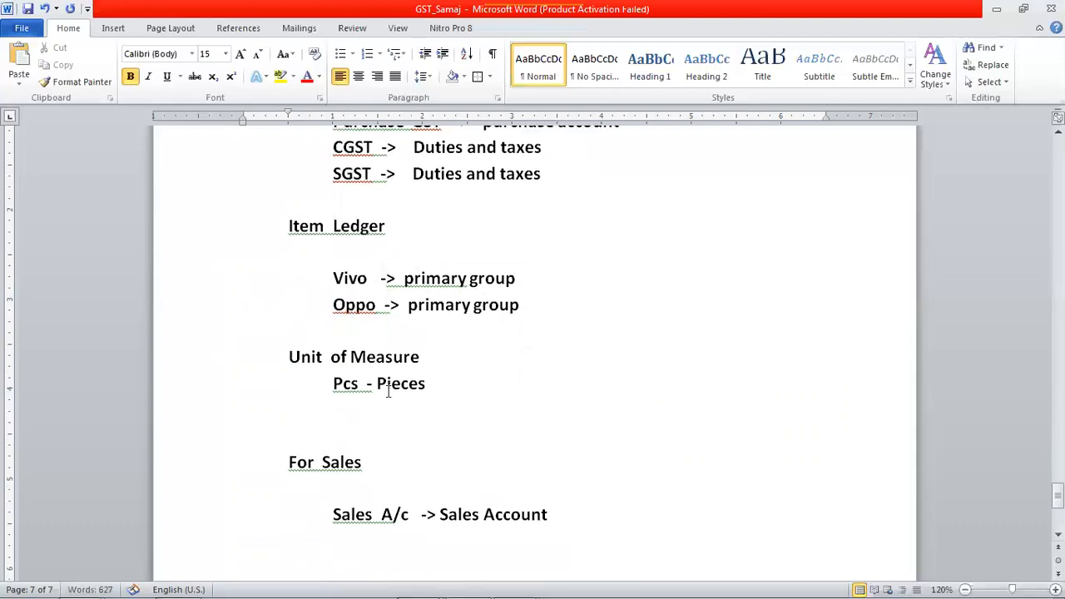
pyautogui.scroll(4, 477, 379)
pyautogui.scroll(-3, 475, 373)
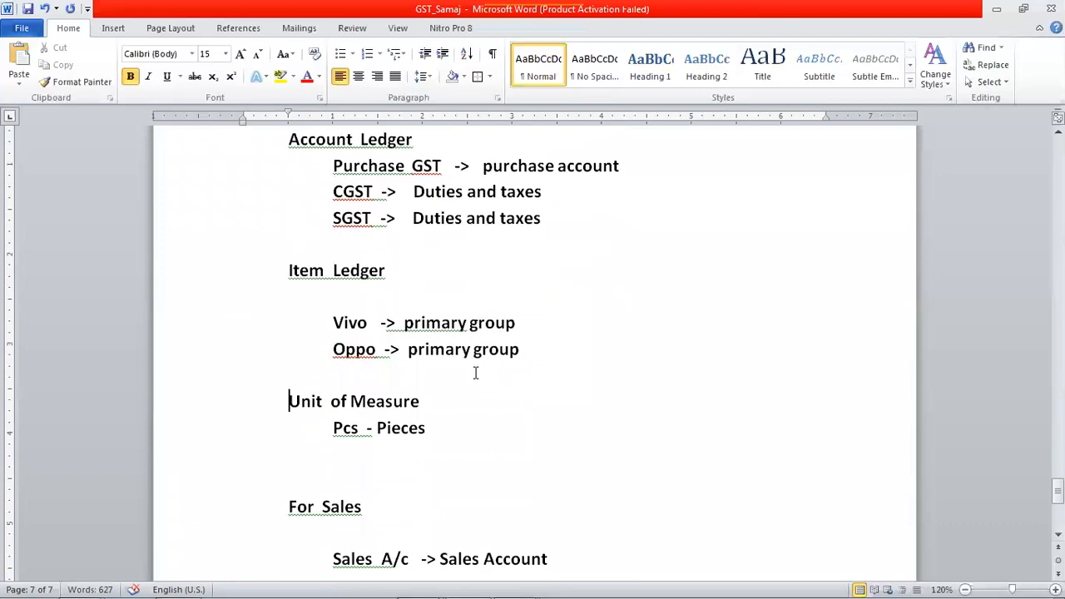
# - Review the Purchase GST, CGST and SGST ledger notes and the sales ledger entry under For Sales
pyautogui.moveTo(326, 191); pyautogui.dragTo(517, 219)
pyautogui.moveTo(331, 166); pyautogui.dragTo(447, 162)
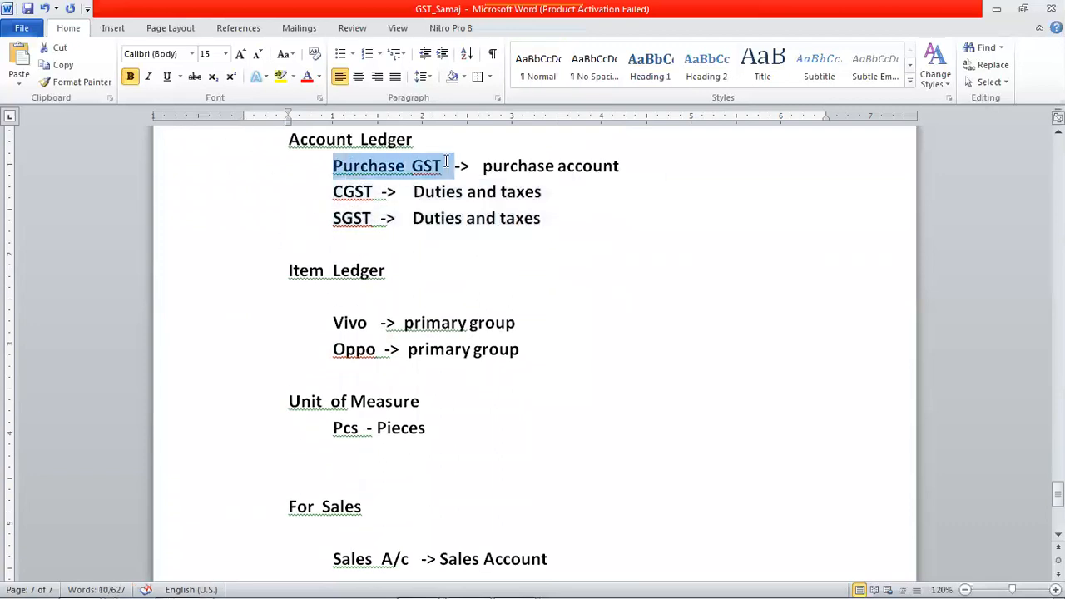
pyautogui.scroll(-3, 637, 368)
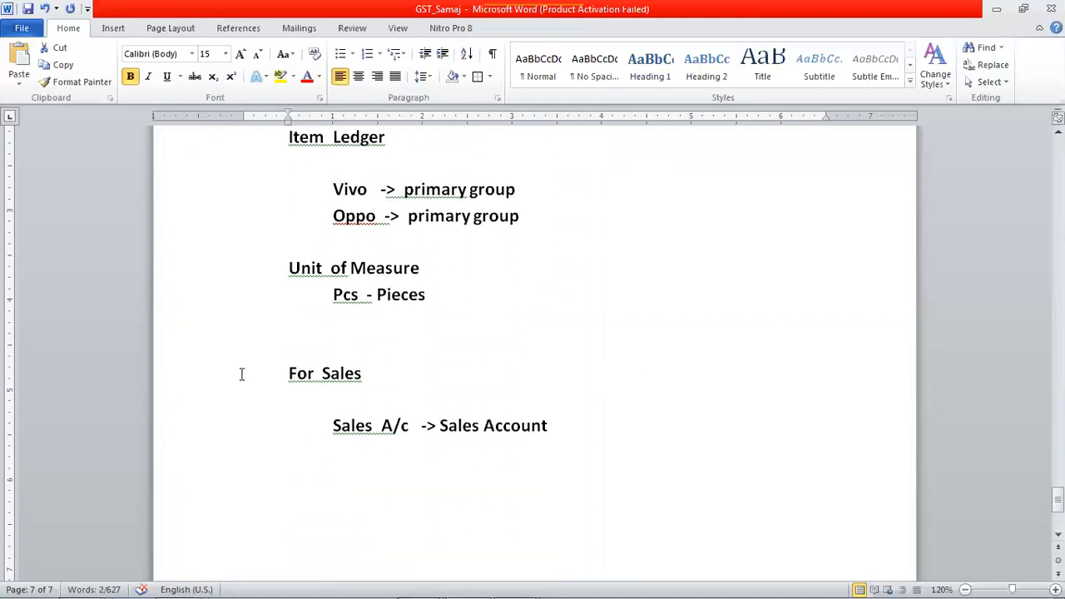
pyautogui.moveTo(285, 374); pyautogui.dragTo(371, 385)
pyautogui.moveTo(335, 423); pyautogui.dragTo(555, 411)
# - Rename the Sales A/c entry under For Sales to Sales GST
pyautogui.click(369, 417)
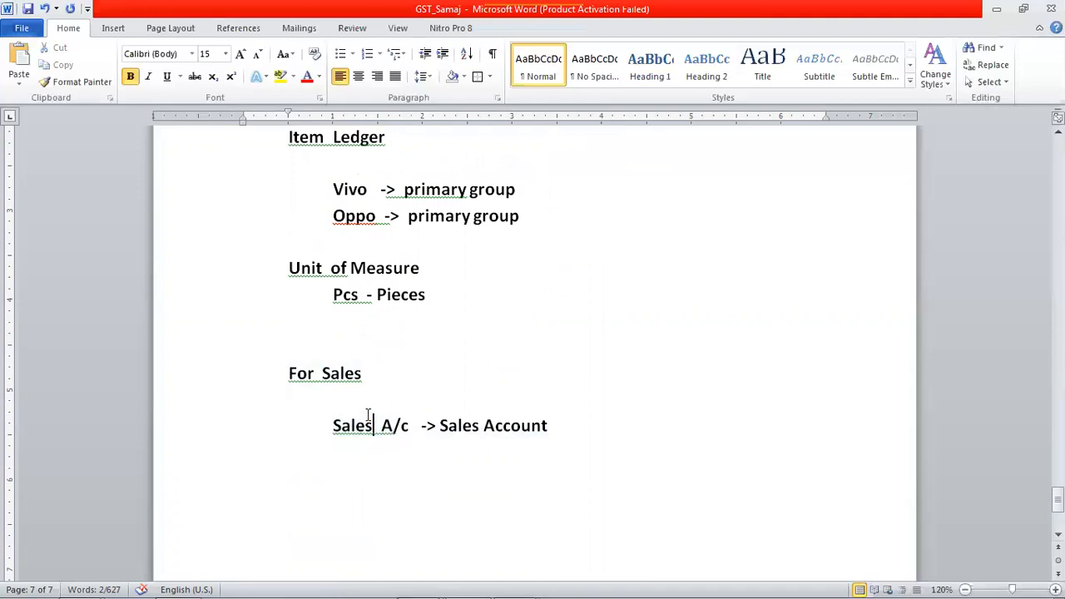
pyautogui.write('gst')
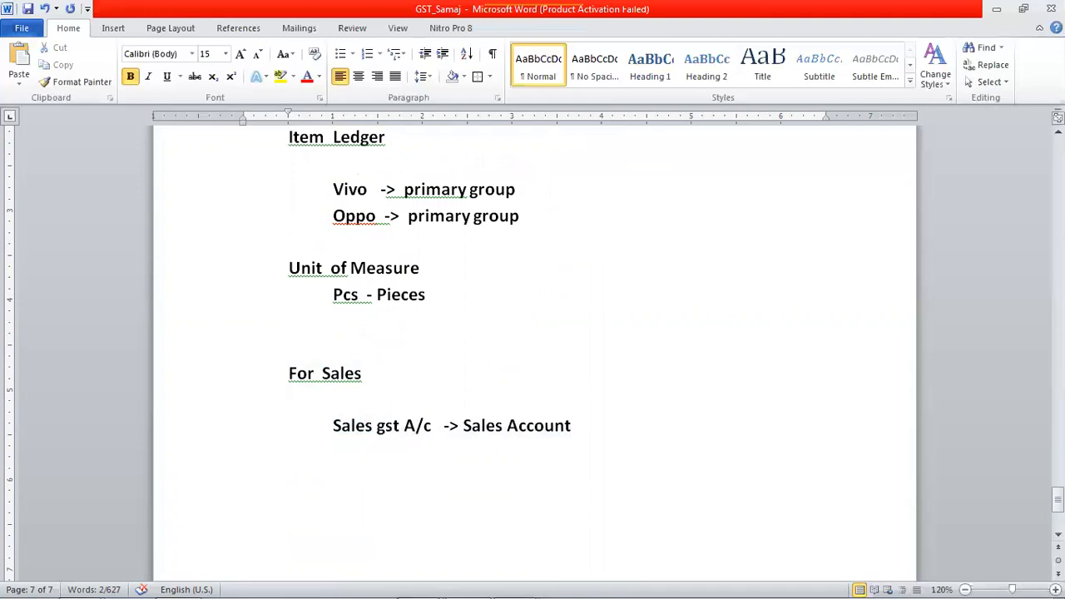
pyautogui.press('BackSpace')
pyautogui.press('BackSpace')
pyautogui.press('BackSpace')
pyautogui.write('GST')
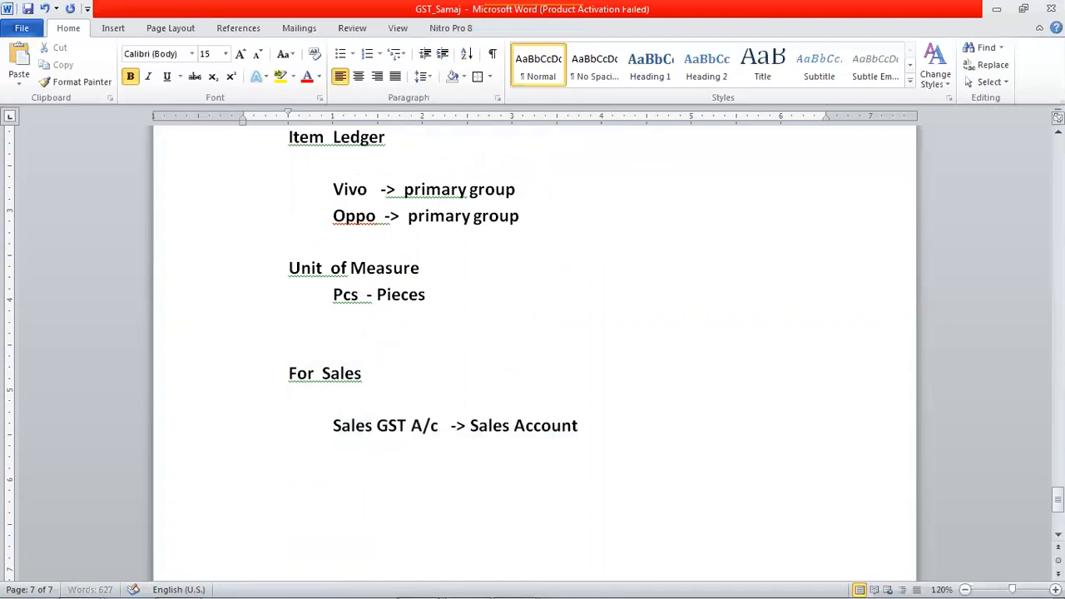
pyautogui.press('Delete')
pyautogui.press('Delete')
pyautogui.press('Delete')
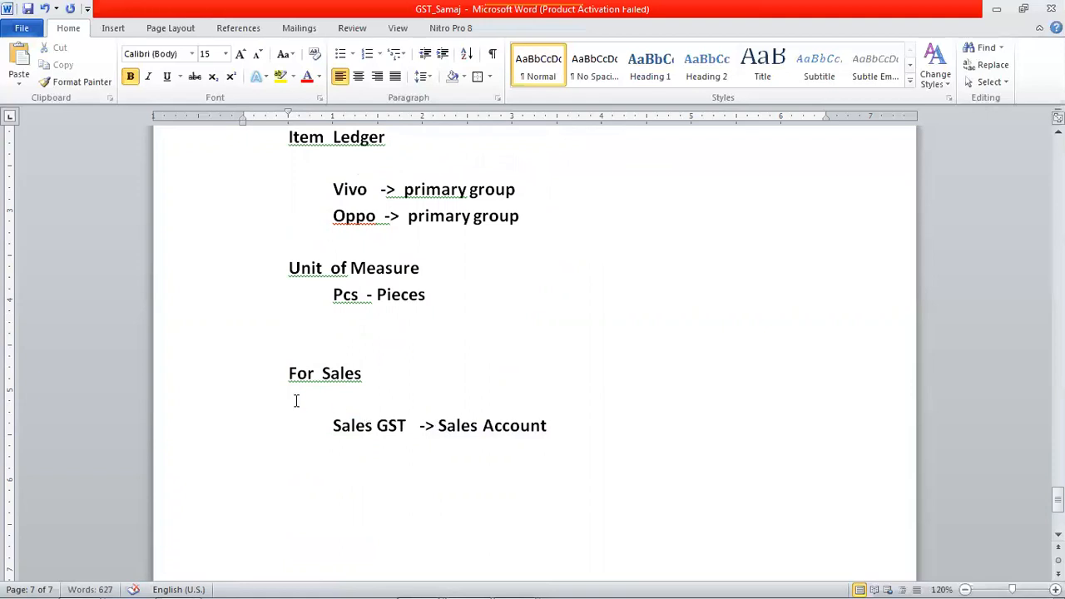
# - Recheck the supplier details and item table of the purchase invoice, and switch to Tally.ERP 9
pyautogui.scroll(15, 464, 457)
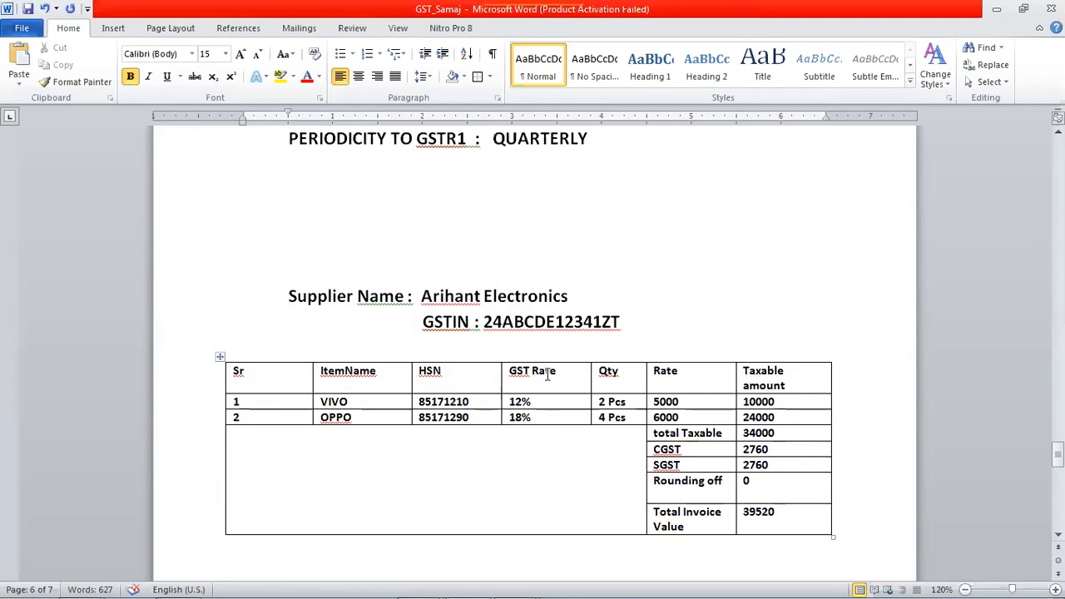
pyautogui.scroll(-2, 636, 389)
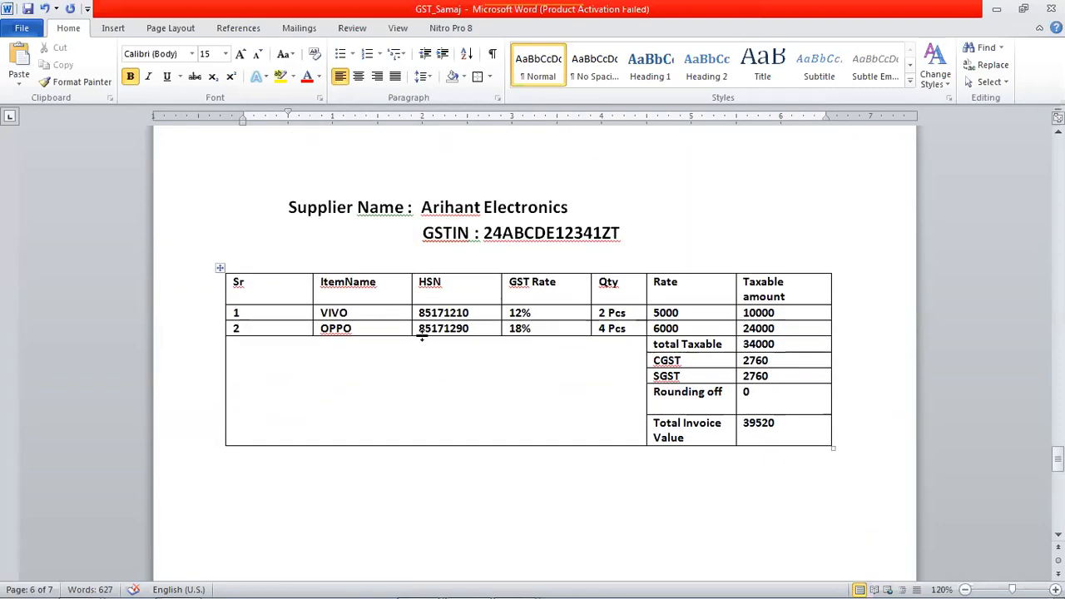
pyautogui.hotkey('alt', 'Tab')
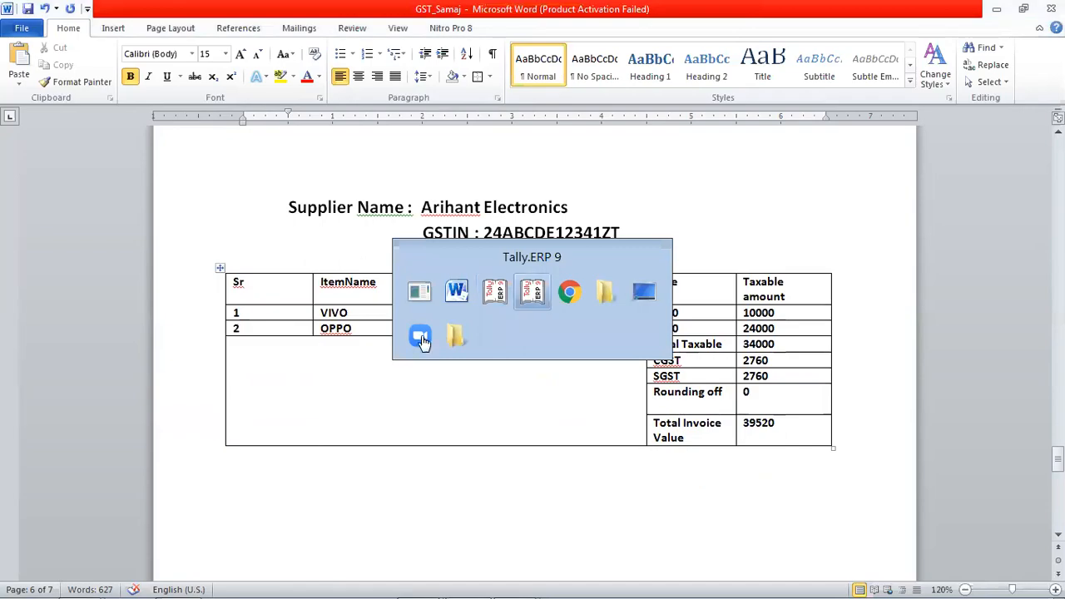
pyautogui.hotkey('alt', 'Tab')
pyautogui.hotkey('alt', 'Tab')
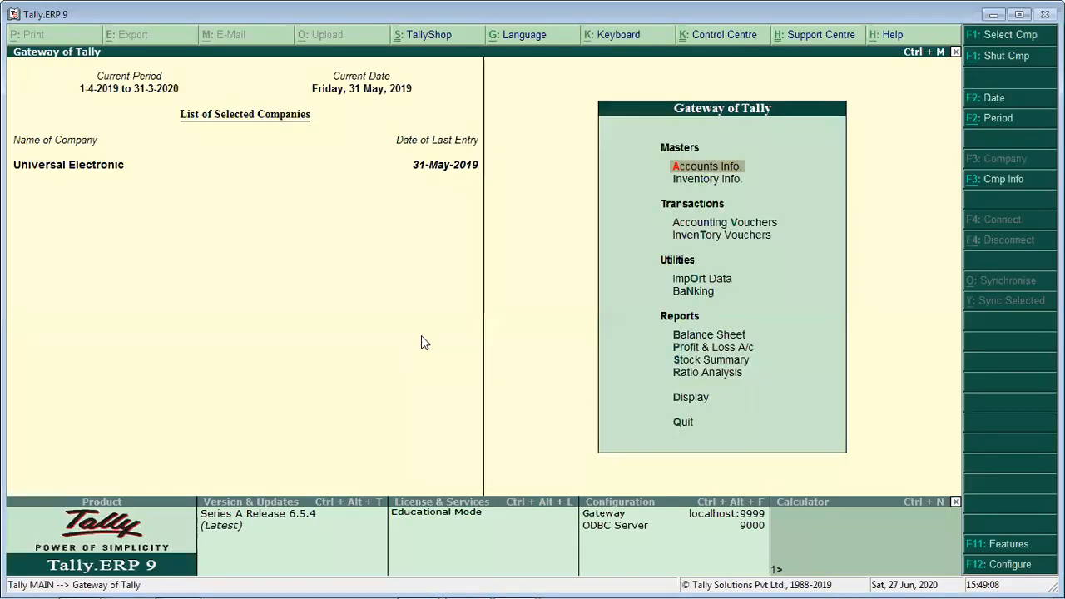
pyautogui.press('Down')
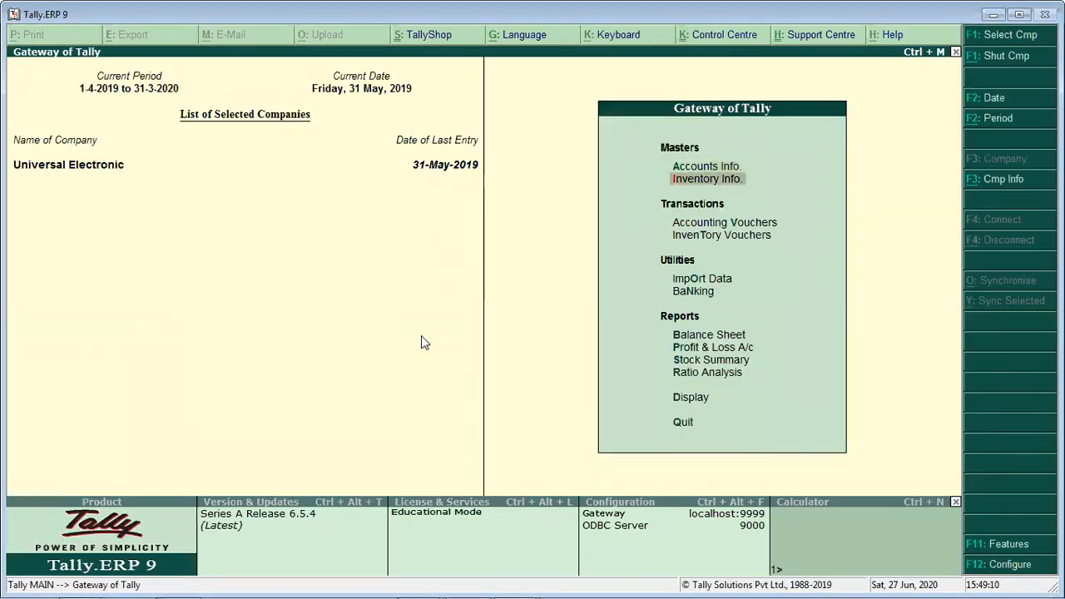
pyautogui.press('a')
pyautogui.press('l')
pyautogui.press('Down')
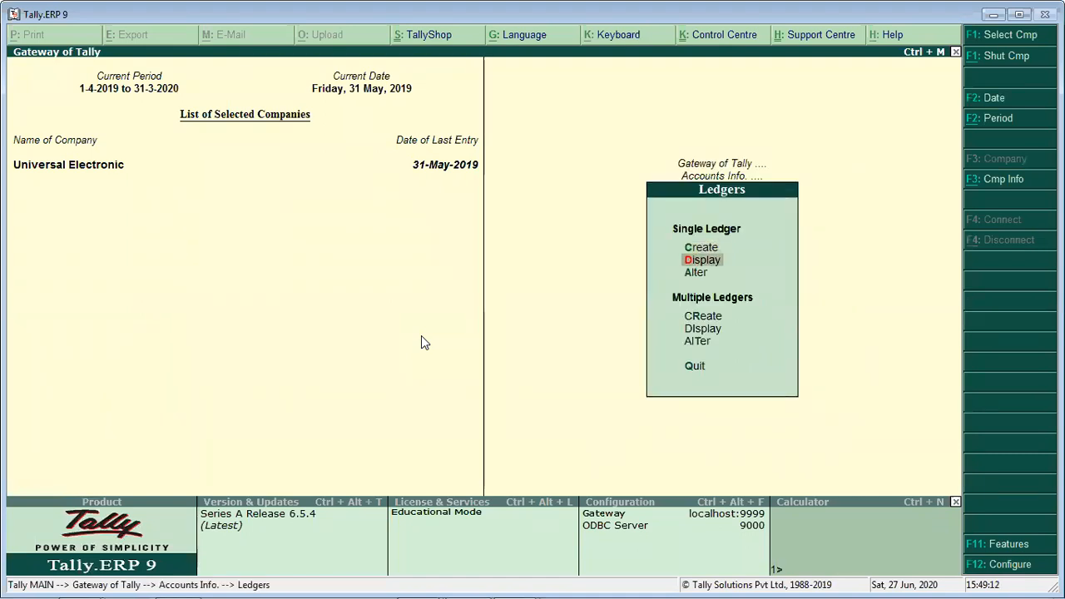
pyautogui.press('Escape')
pyautogui.press('Escape')
# - Open the ARIHANT ELECT. ledger of Universal Electronic for alteration
pyautogui.press('Return')
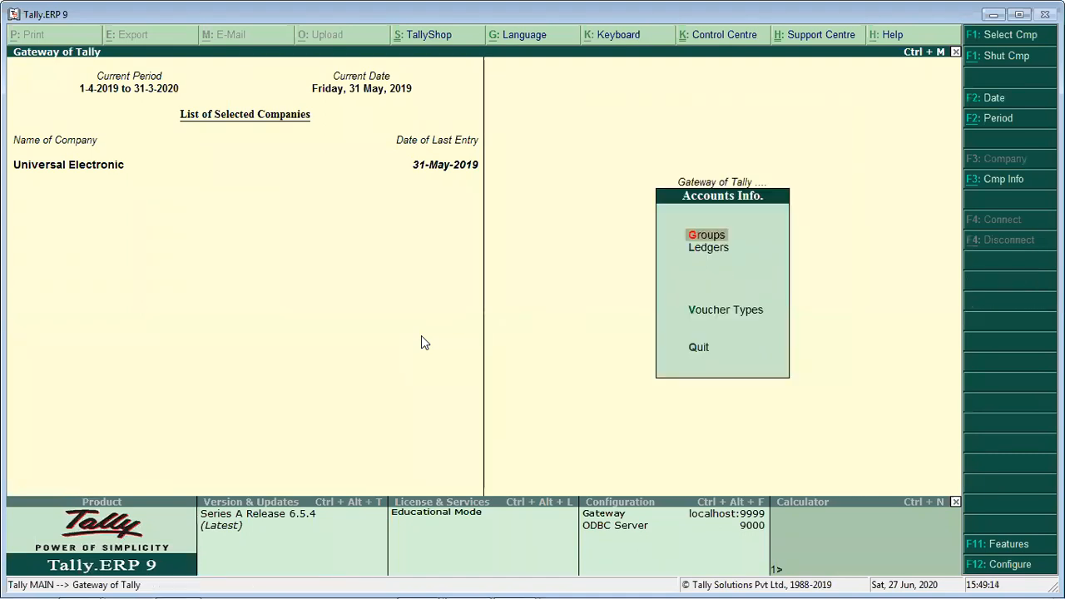
pyautogui.press('l')
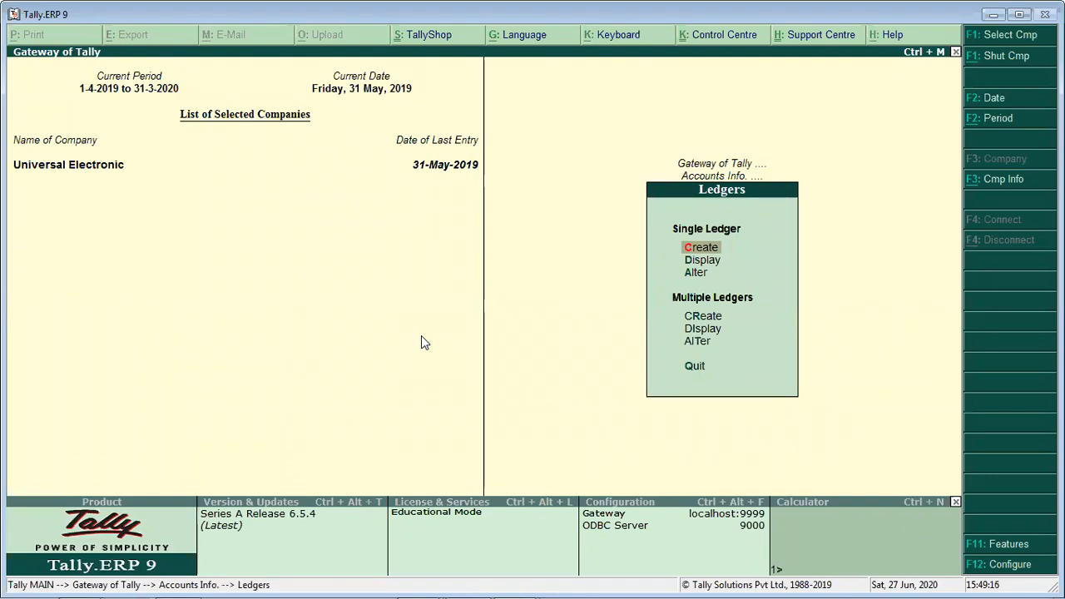
pyautogui.press('Return')
pyautogui.press('Escape')
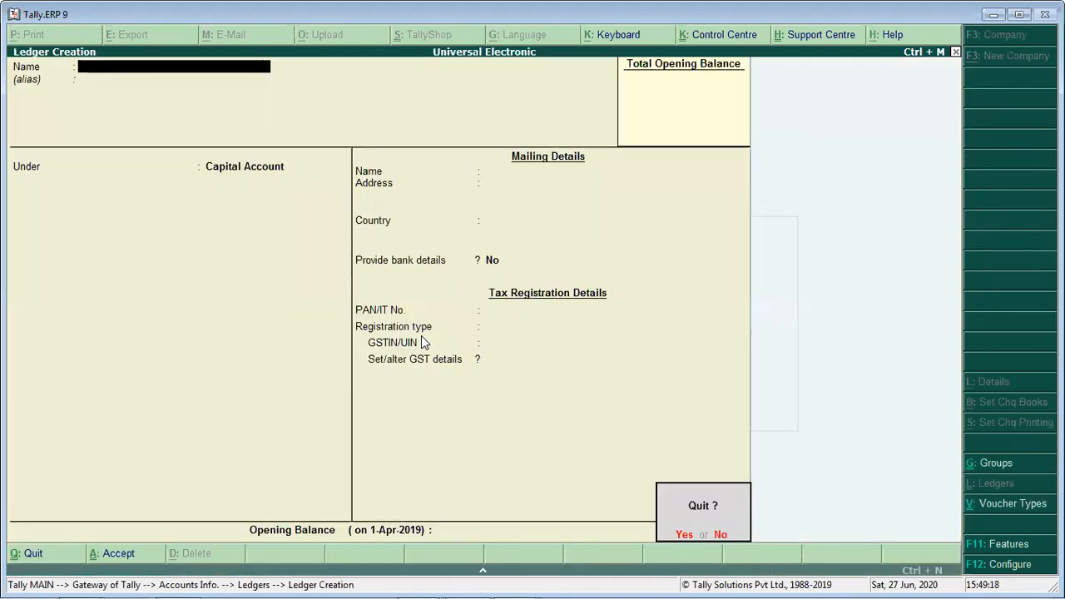
pyautogui.press('Return')
pyautogui.press('a')
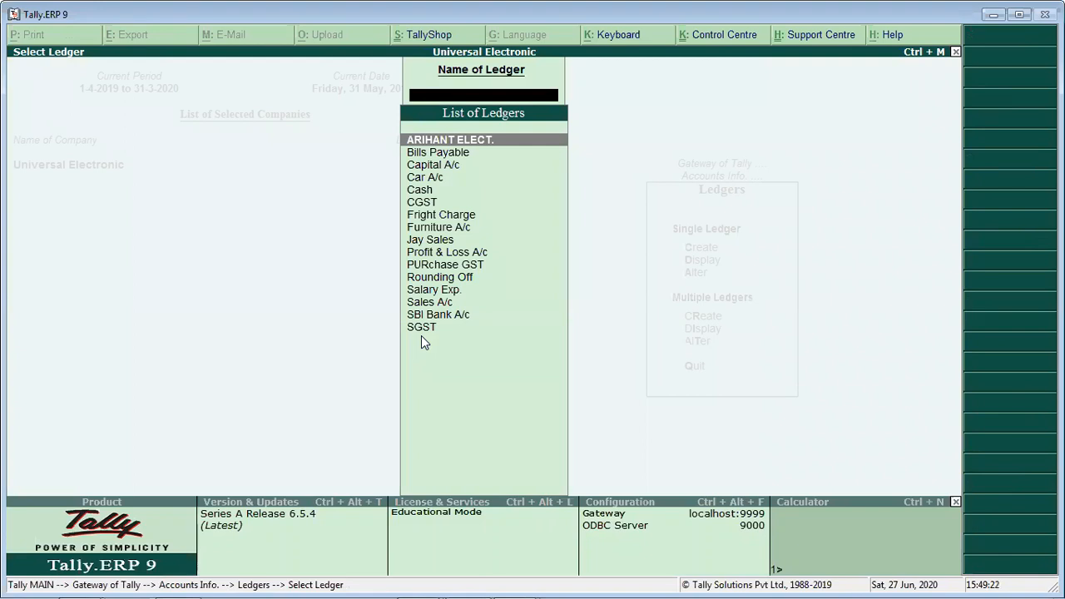
pyautogui.press('Return')
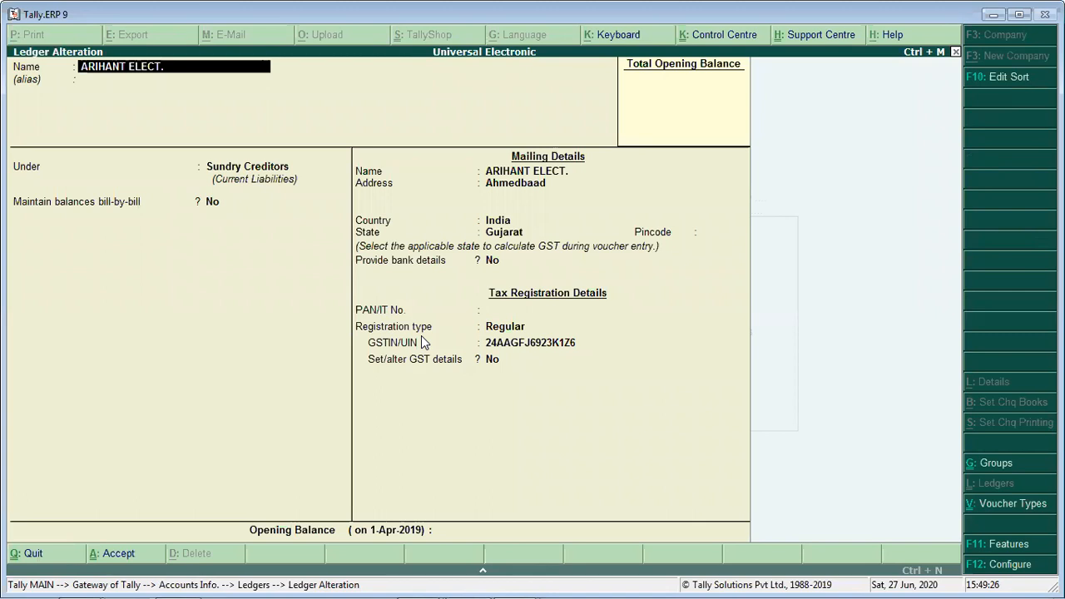
# - Review the ARIHANT ELECT. ledger's group, mailing details, state, registration type and GSTIN field, and accept the ledger
pyautogui.press('Return')
pyautogui.press('Return')
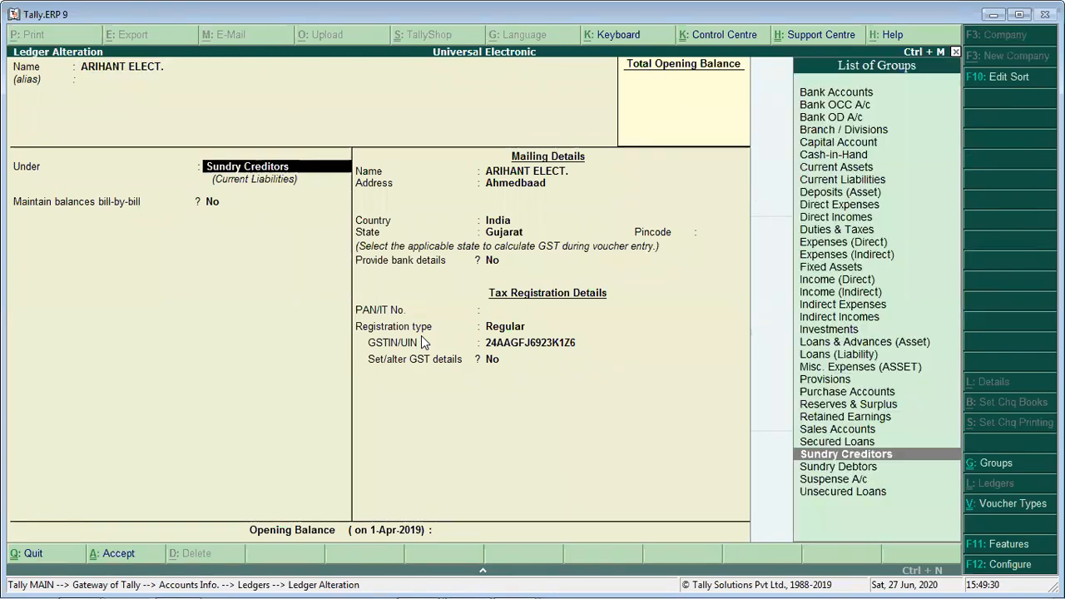
pyautogui.press('Return')
pyautogui.press('Return')
pyautogui.press('Return')
pyautogui.press('Return')
pyautogui.press('Return')
pyautogui.press('Return')
pyautogui.press('Return')
pyautogui.press('Return')
pyautogui.press('Return')
pyautogui.press('Return')
pyautogui.press('Return')
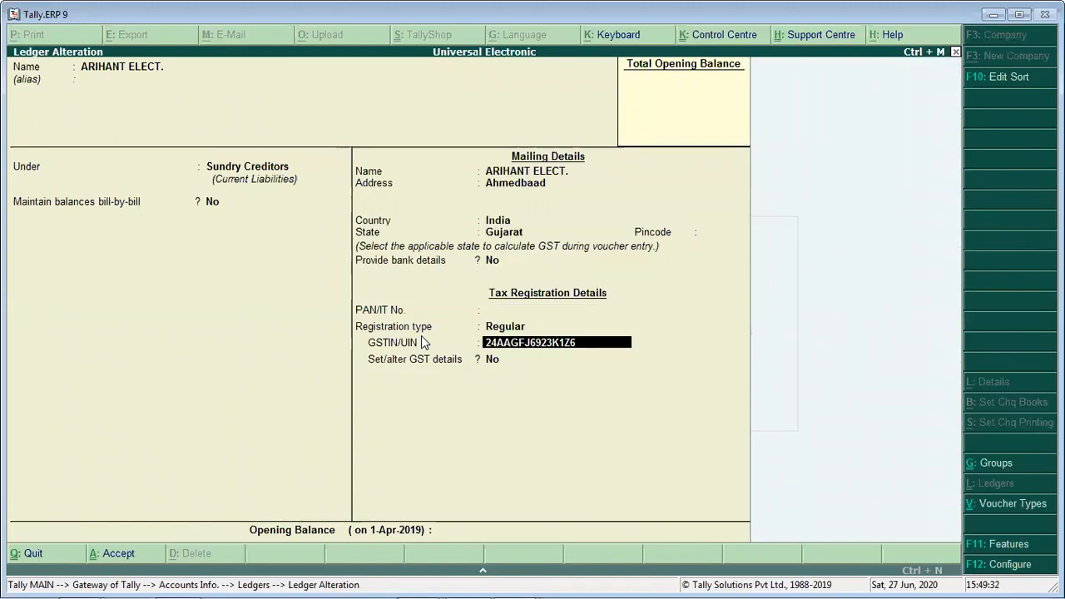
pyautogui.press('Return')
pyautogui.press('Return')
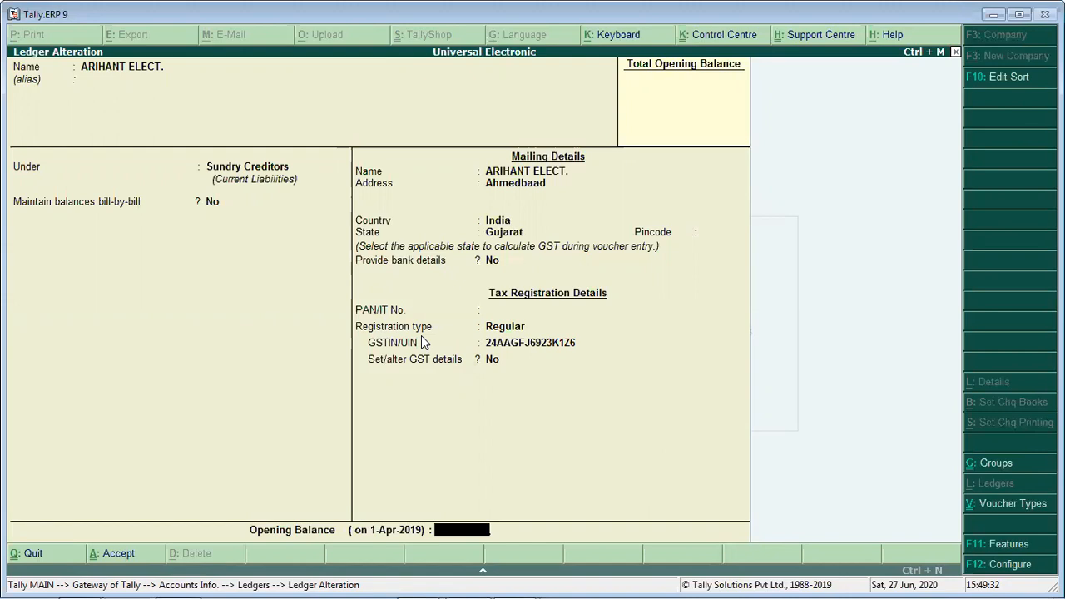
pyautogui.press('Return')
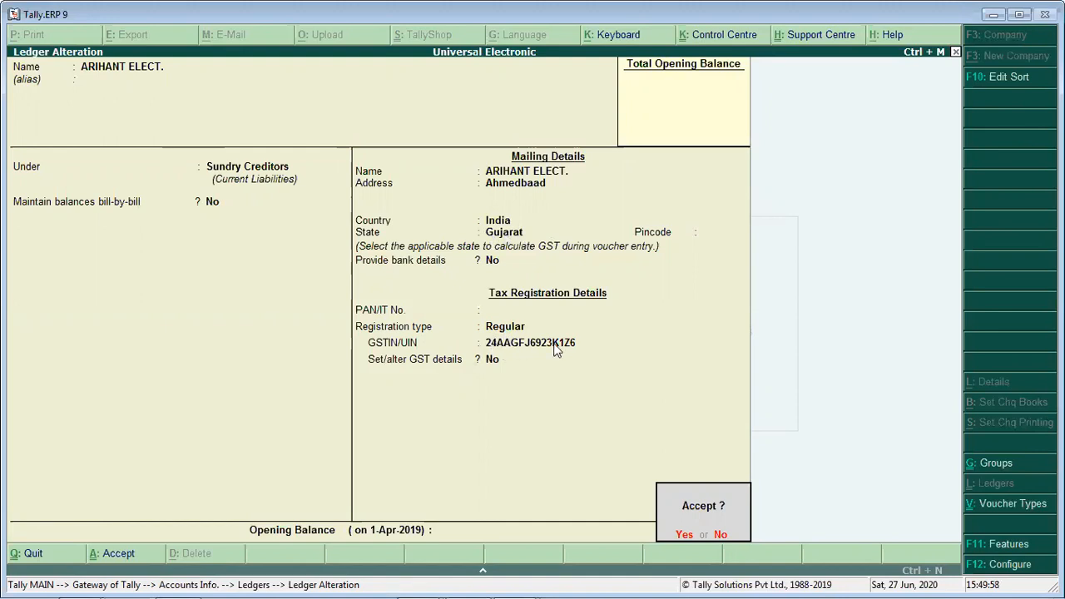
pyautogui.press('Return')
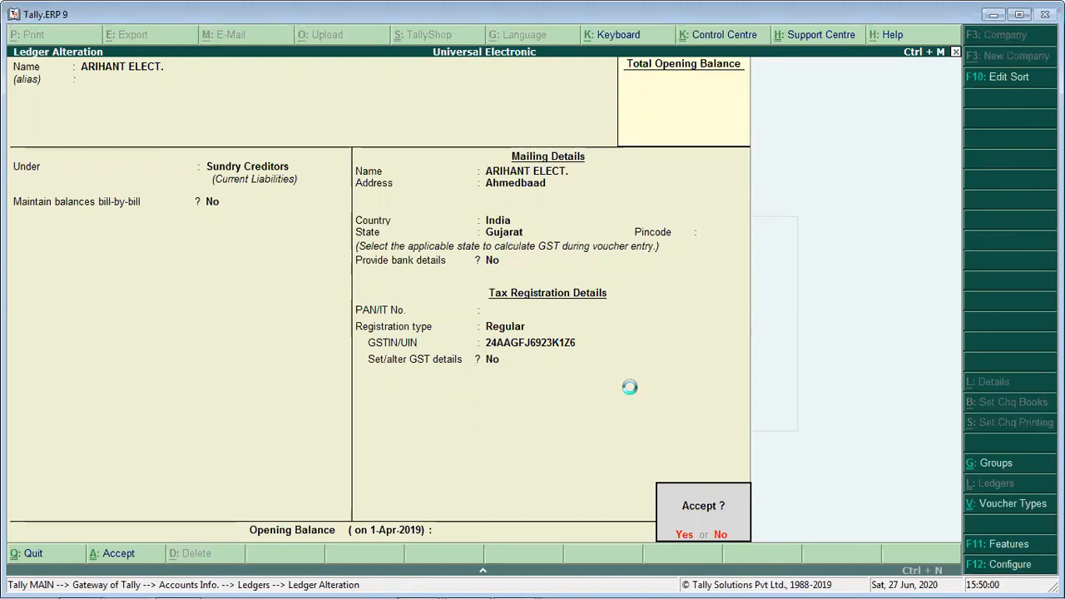
# - Open the CGST ledger of Universal Electronic for alteration
pyautogui.press('Down')
pyautogui.press('Down')
pyautogui.press('Down')
pyautogui.press('Down')
pyautogui.press('Down')
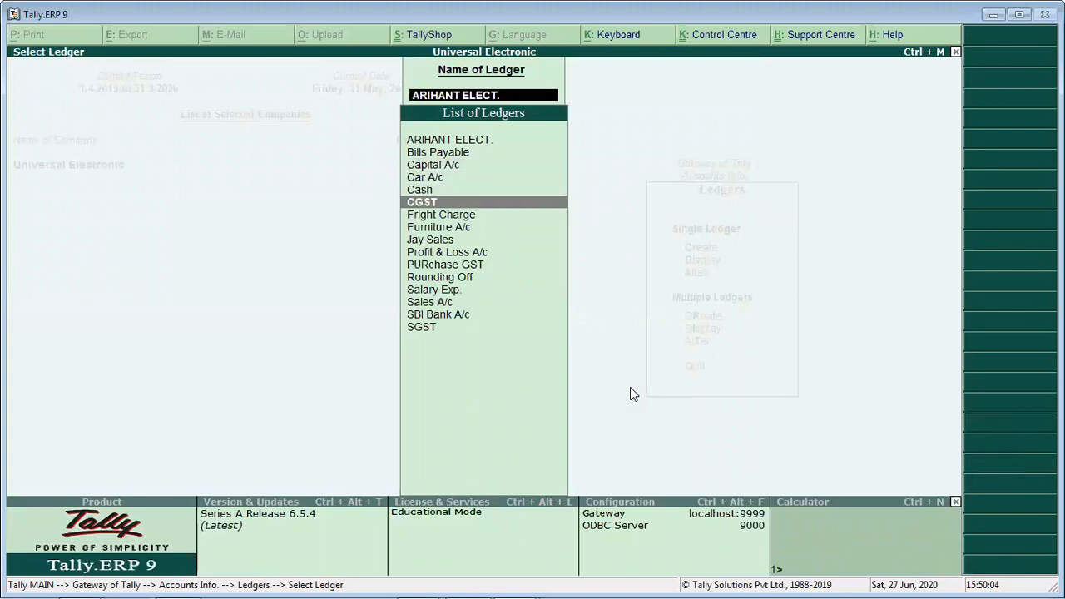
pyautogui.press('Return')
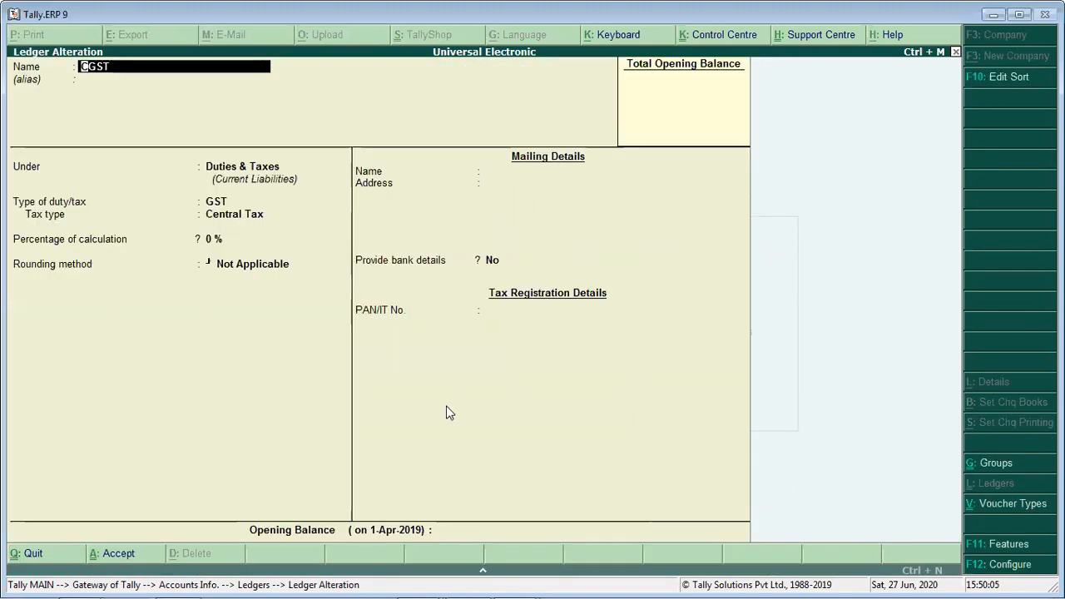
# - Review the CGST ledger's group, duty type, tax type, calculation percentage and rounding method, and accept the ledger
pyautogui.press('Return')
pyautogui.press('Return')
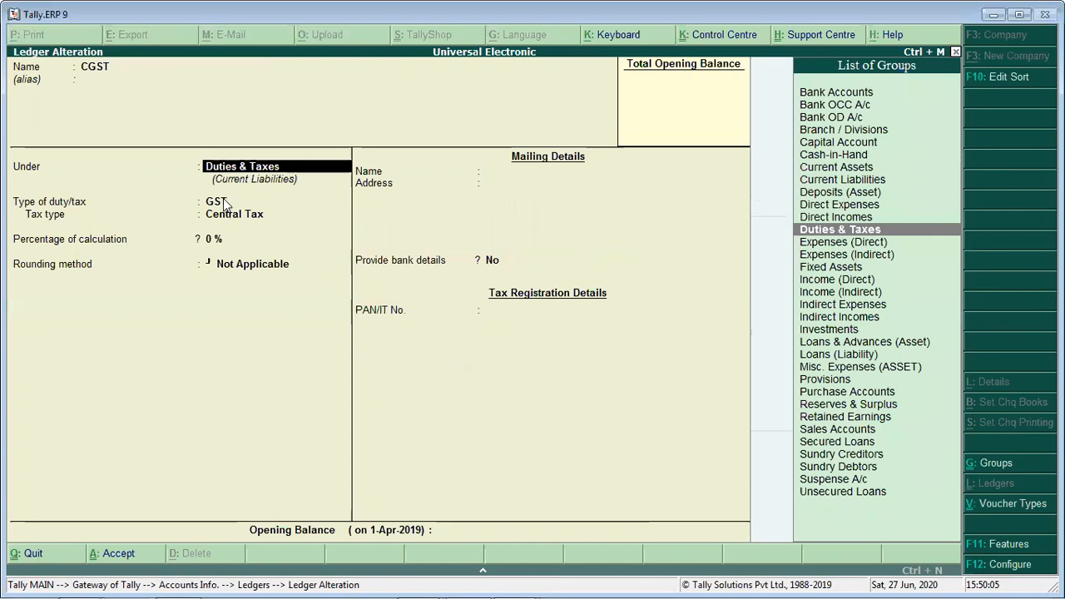
pyautogui.press('Return')
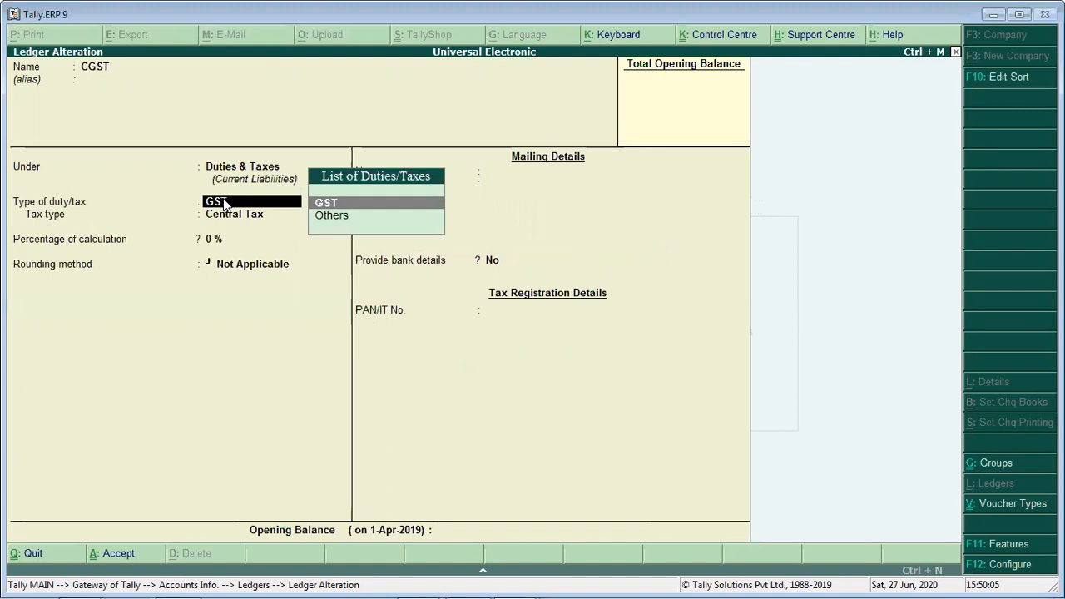
pyautogui.press('Return')
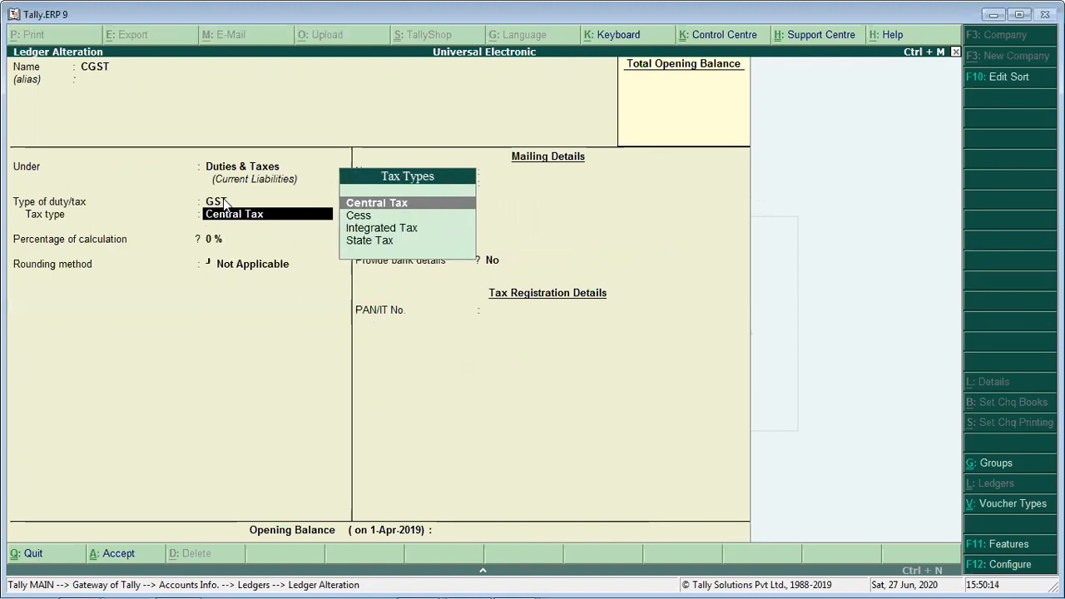
pyautogui.click(227, 205)
pyautogui.press('Return')
pyautogui.press('Return')
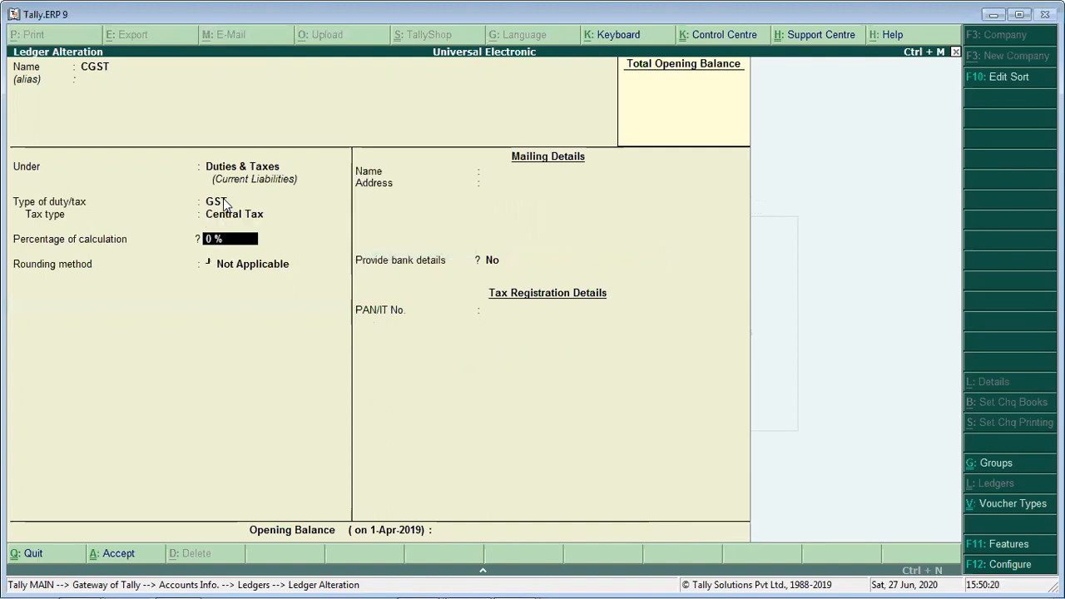
pyautogui.press('Return')
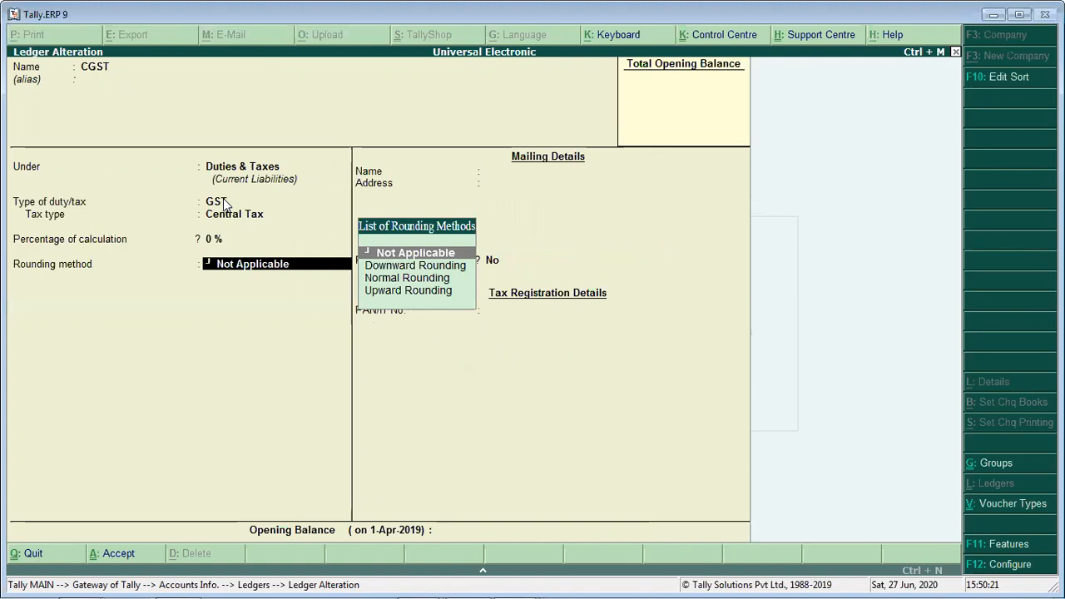
pyautogui.press('Return')
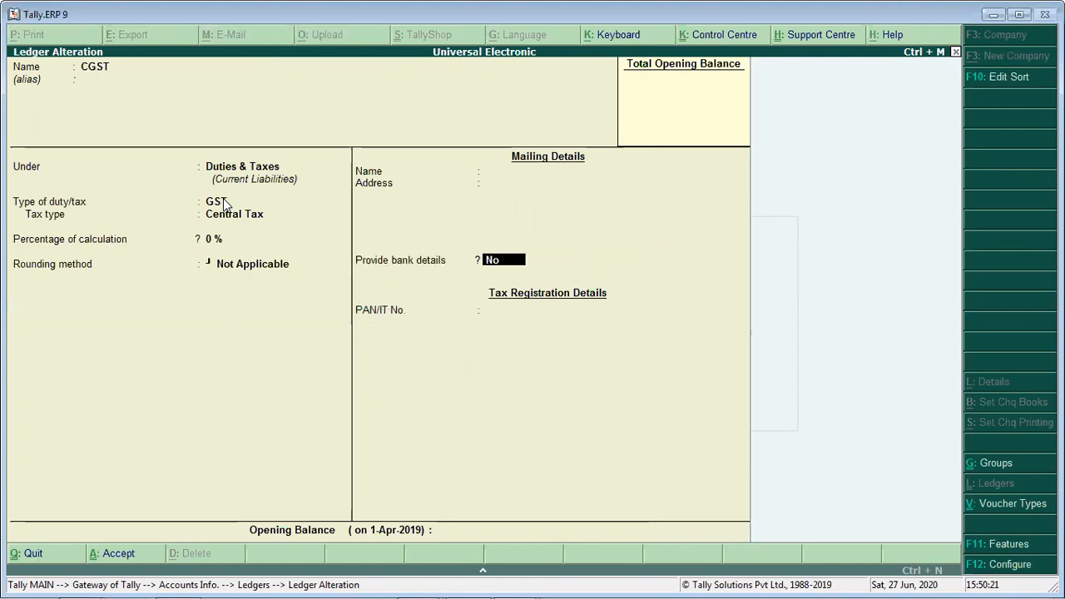
pyautogui.press('Return')
pyautogui.press('Return')
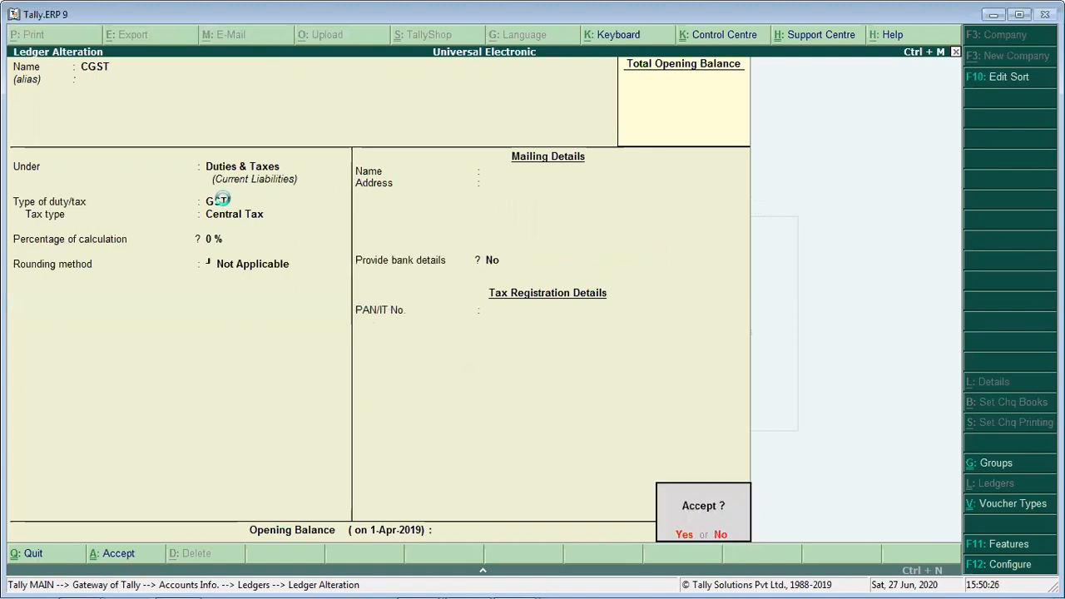
pyautogui.press('Return')
# - Open the SGST ledger for alteration
pyautogui.press('Down')
pyautogui.press('Down')
pyautogui.press('Down')
pyautogui.press('Down')
pyautogui.press('Down')
pyautogui.press('Down')
pyautogui.press('Down')
pyautogui.press('Down')
pyautogui.press('Down')
pyautogui.press('Down')
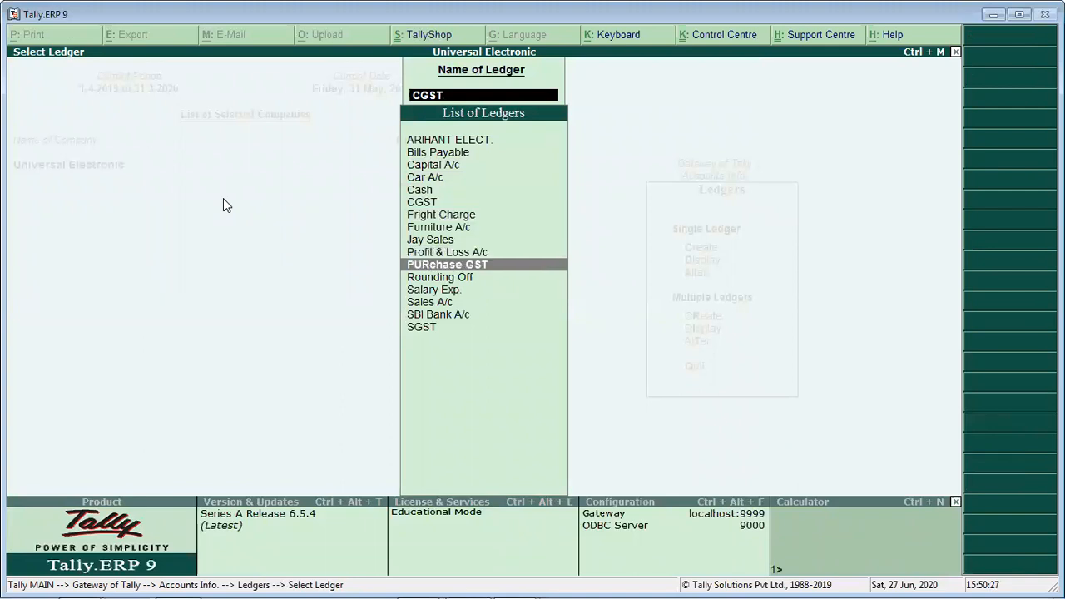
pyautogui.press('Return')
# - Review the SGST ledger's group, duty type, tax type, calculation percentage and rounding method, and accept the ledger
pyautogui.press('Return')
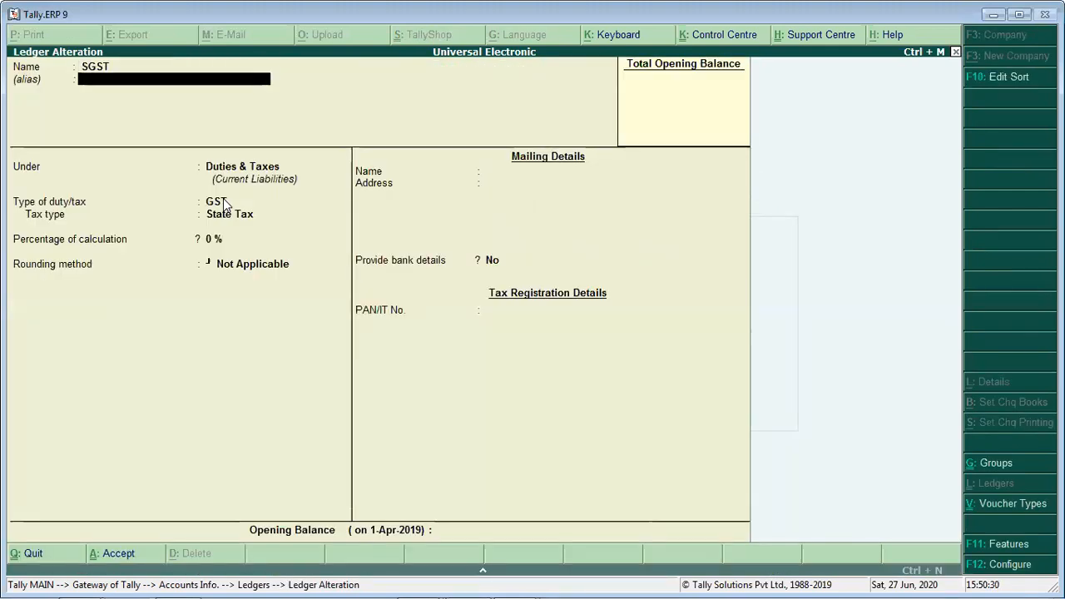
pyautogui.press('Return')
pyautogui.press('Up')
pyautogui.press('Up')
pyautogui.press('Down')
pyautogui.press('Down')
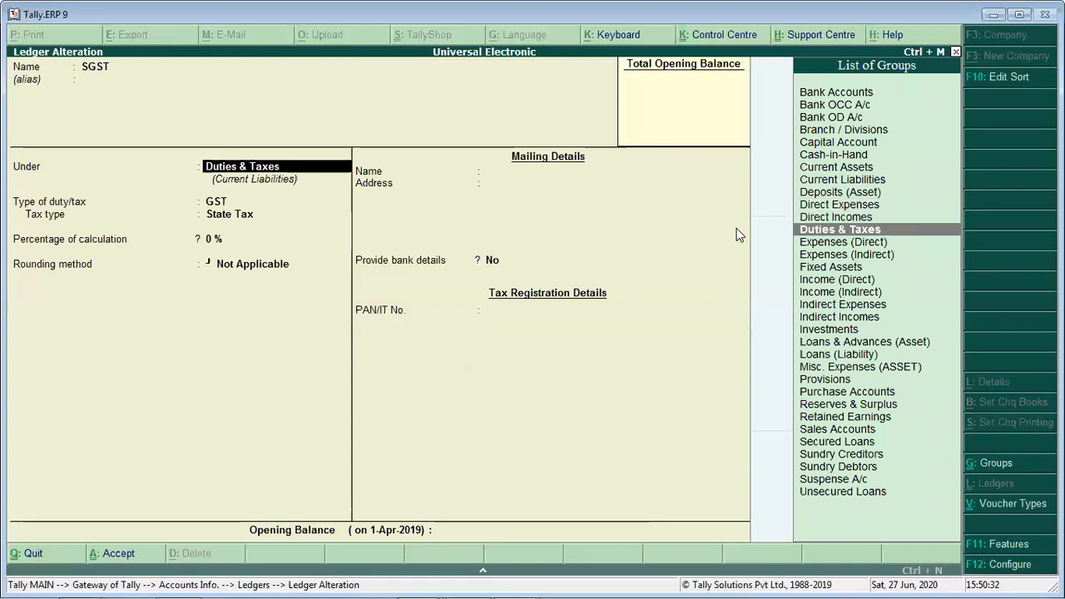
pyautogui.press('Return')
pyautogui.press('Return')
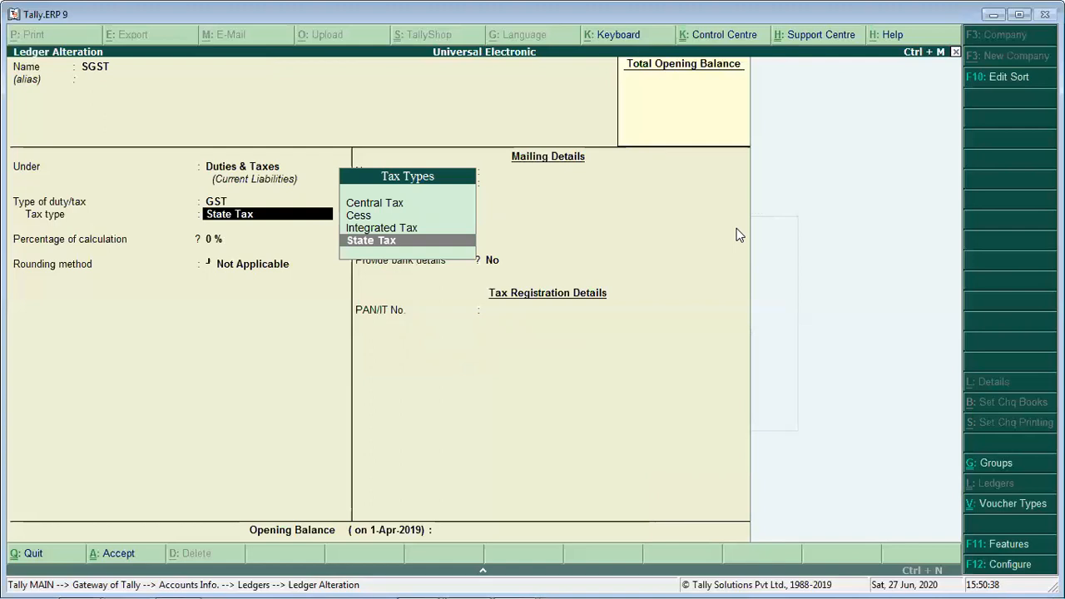
pyautogui.press('Return')
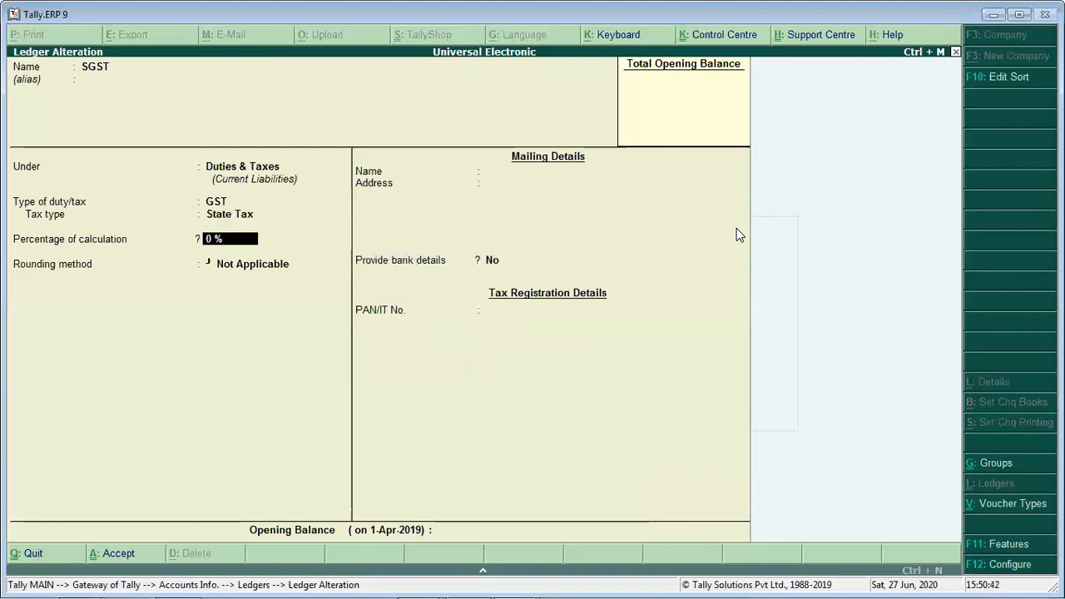
pyautogui.press('Return')
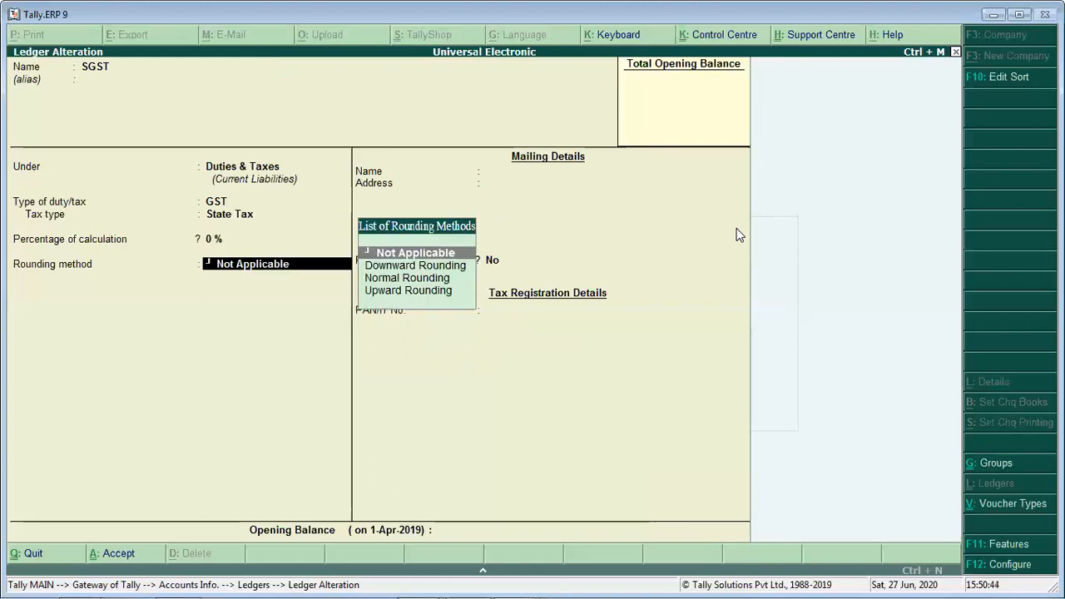
pyautogui.press('Return')
pyautogui.press('Return')
pyautogui.press('Return')
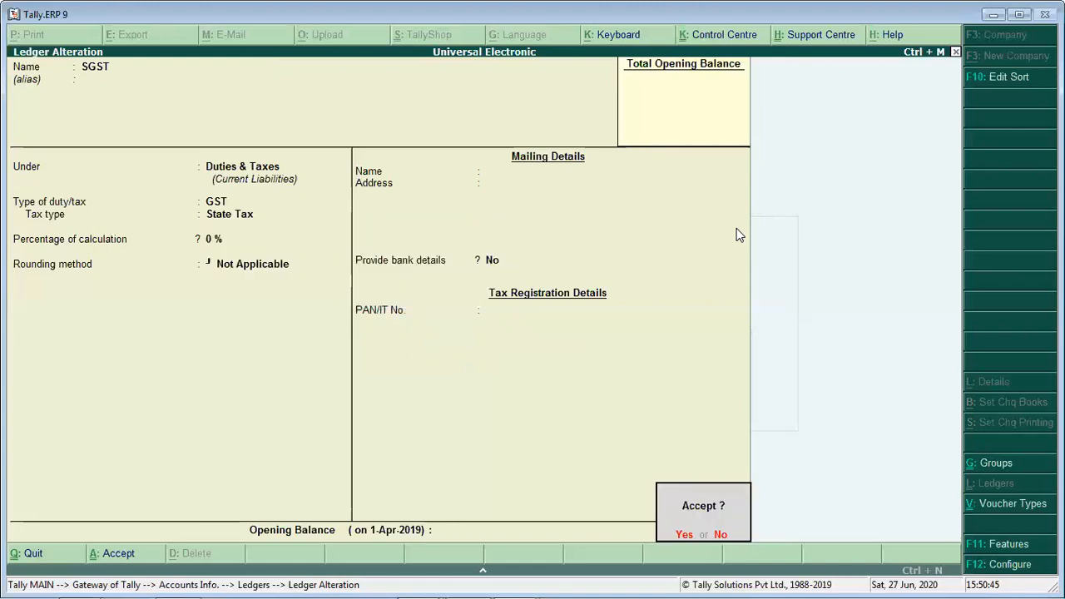
pyautogui.press('Return')
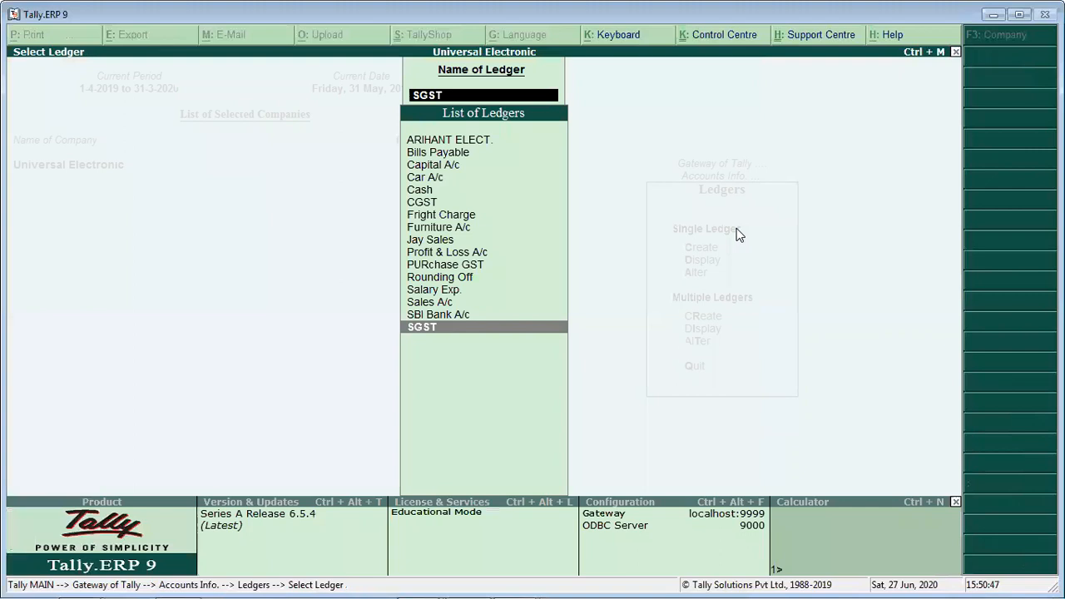
# - Open the PURchase GST ledger for alteration
pyautogui.press('Up')
pyautogui.press('Up')
pyautogui.press('Up')
pyautogui.press('Up')
pyautogui.press('Up')
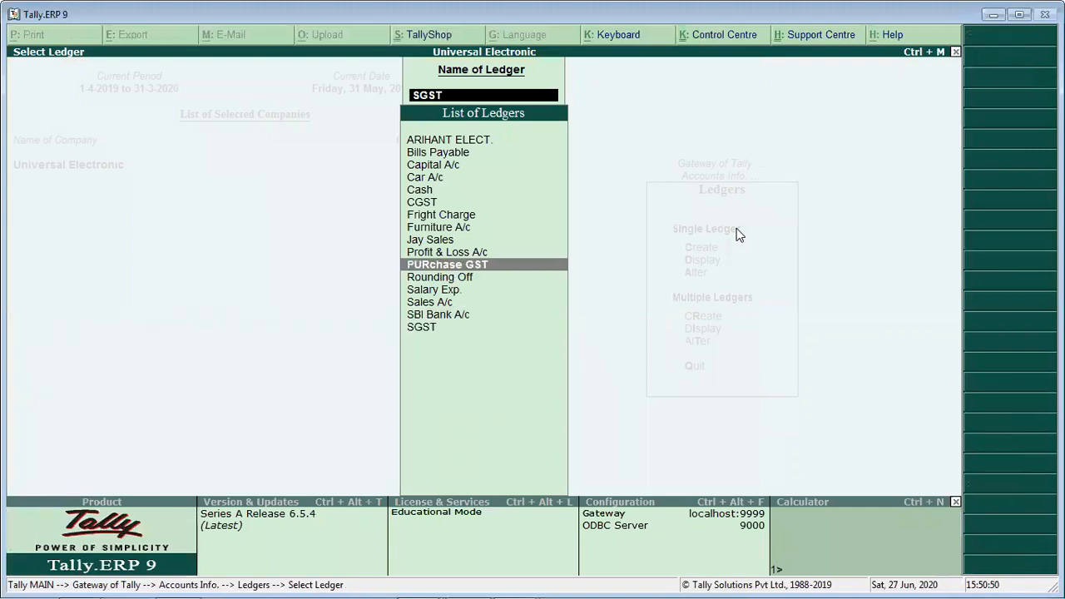
pyautogui.press('Return')
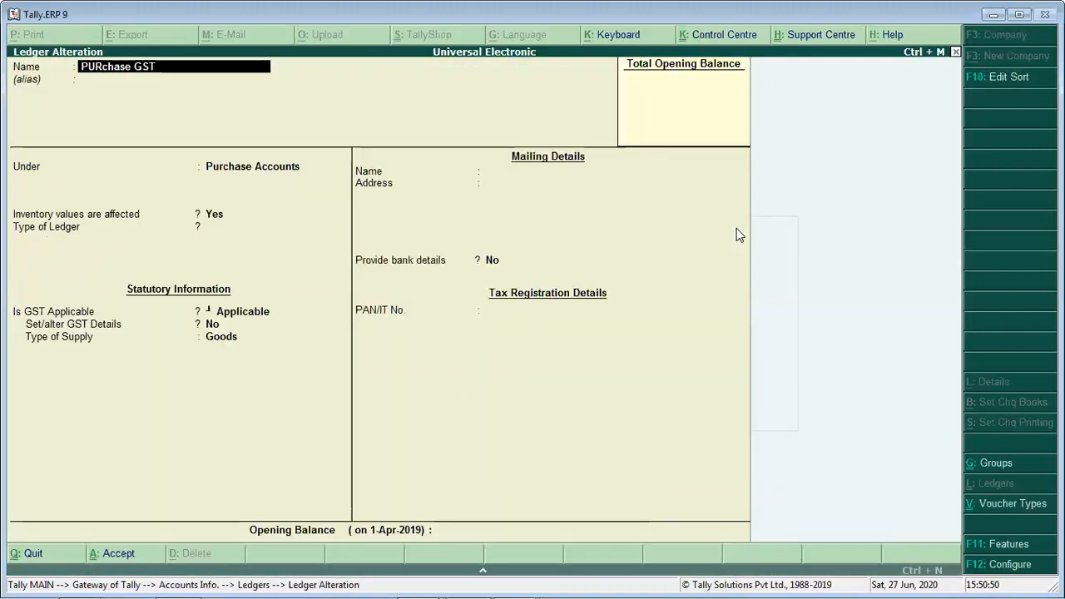
# - Set the PURchase GST ledger's type to Not Applicable, keep GST applicable with Goods as the supply type, and accept the ledger
pyautogui.press('Return')
pyautogui.press('Return')
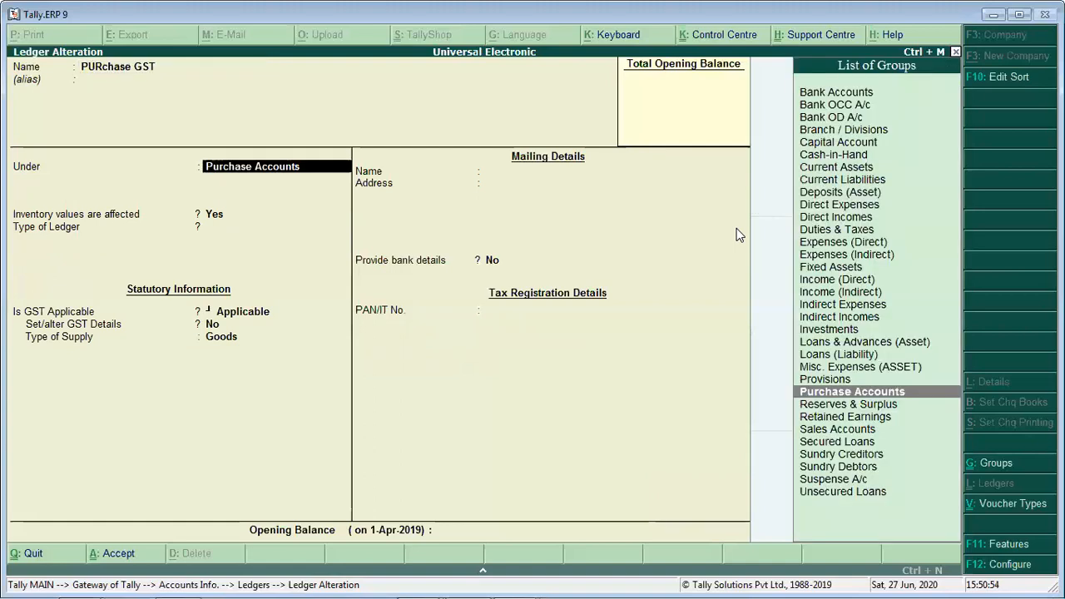
pyautogui.press('Return')
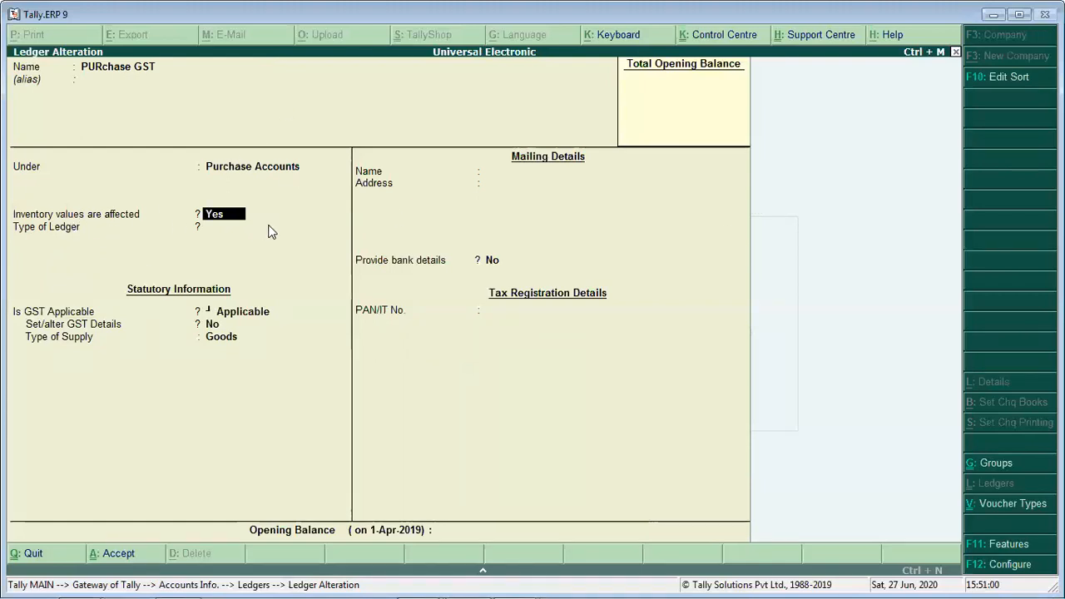
pyautogui.press('Return')
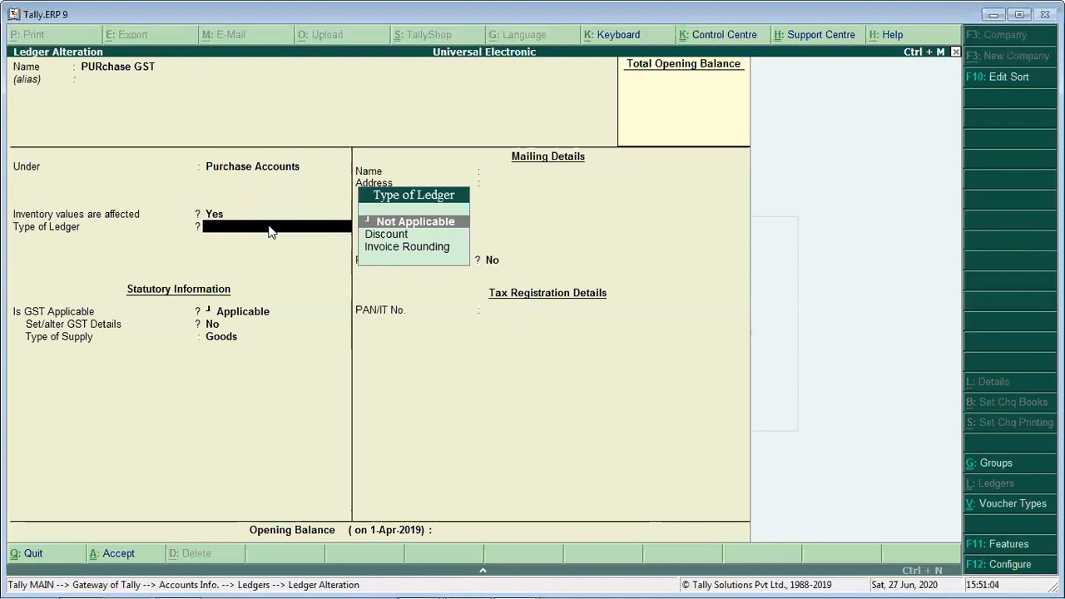
pyautogui.press('Return')
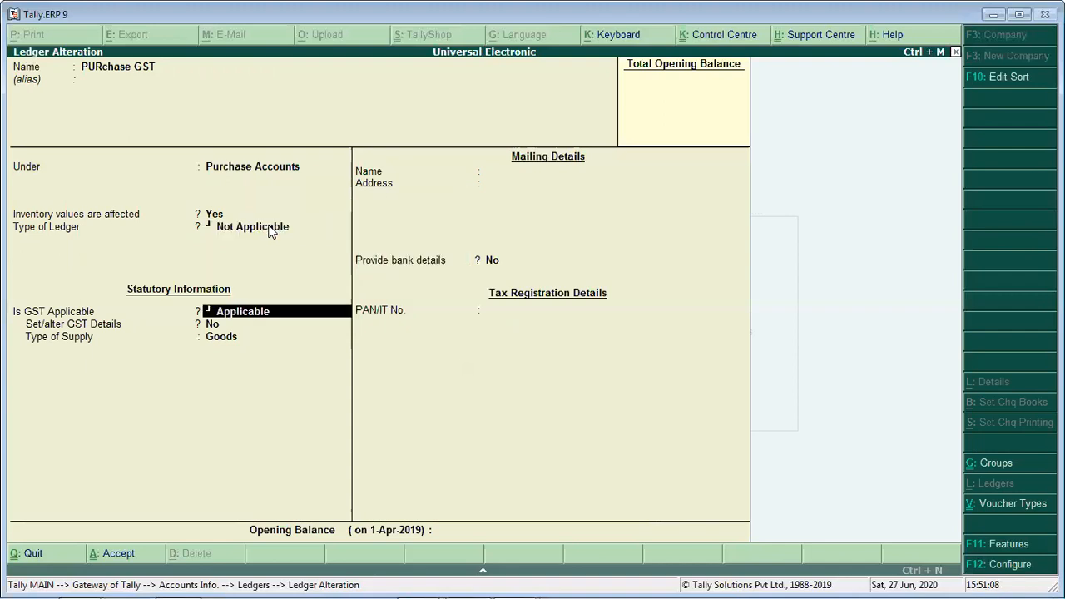
pyautogui.press('Return')
pyautogui.press('Return')
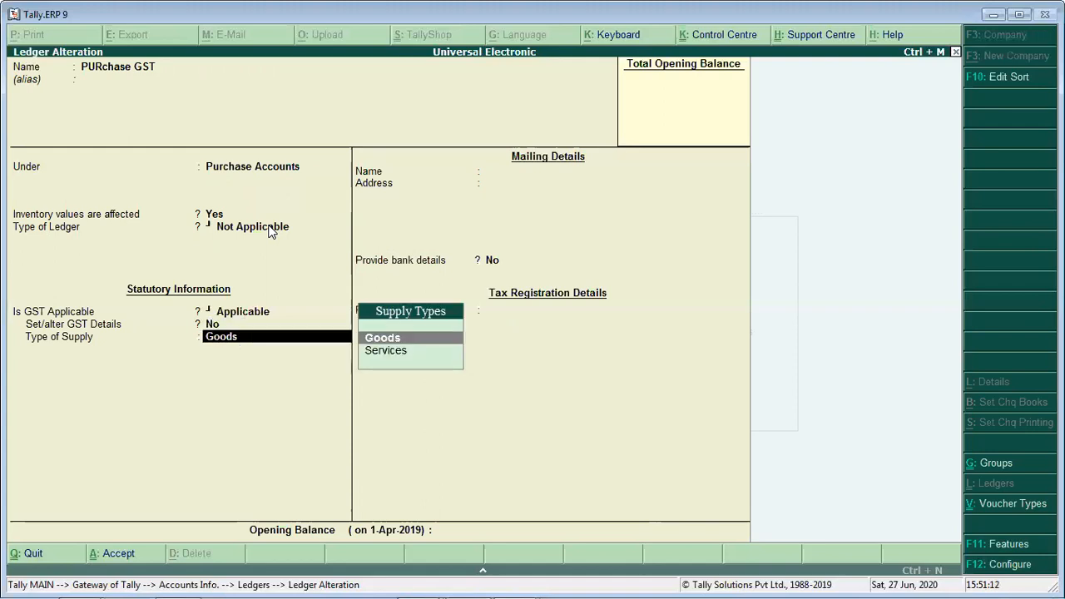
pyautogui.press('Return')
pyautogui.press('Return')
pyautogui.press('Return')
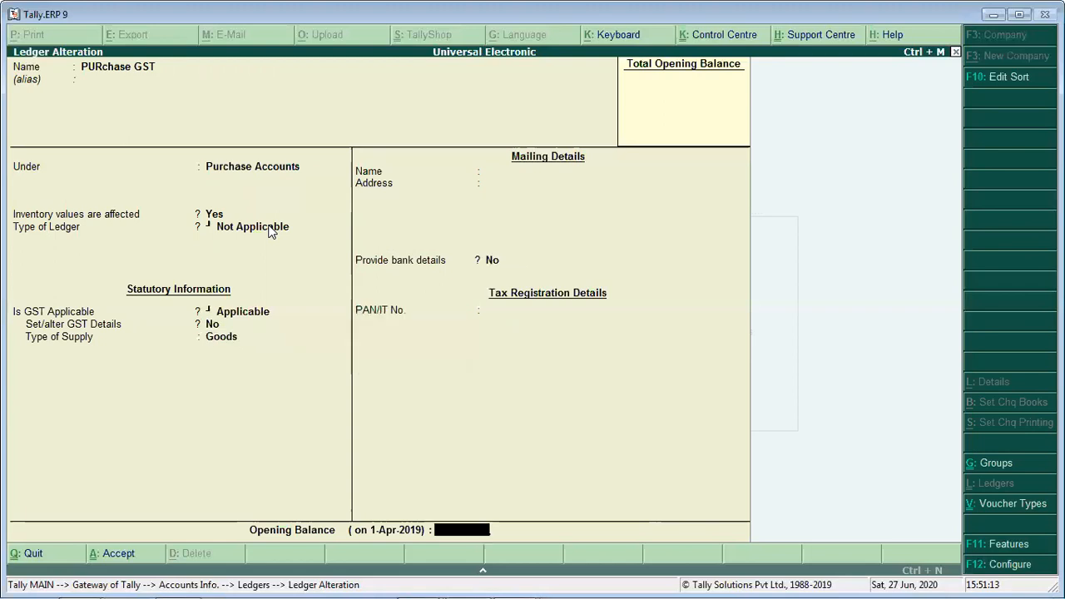
pyautogui.press('Return')
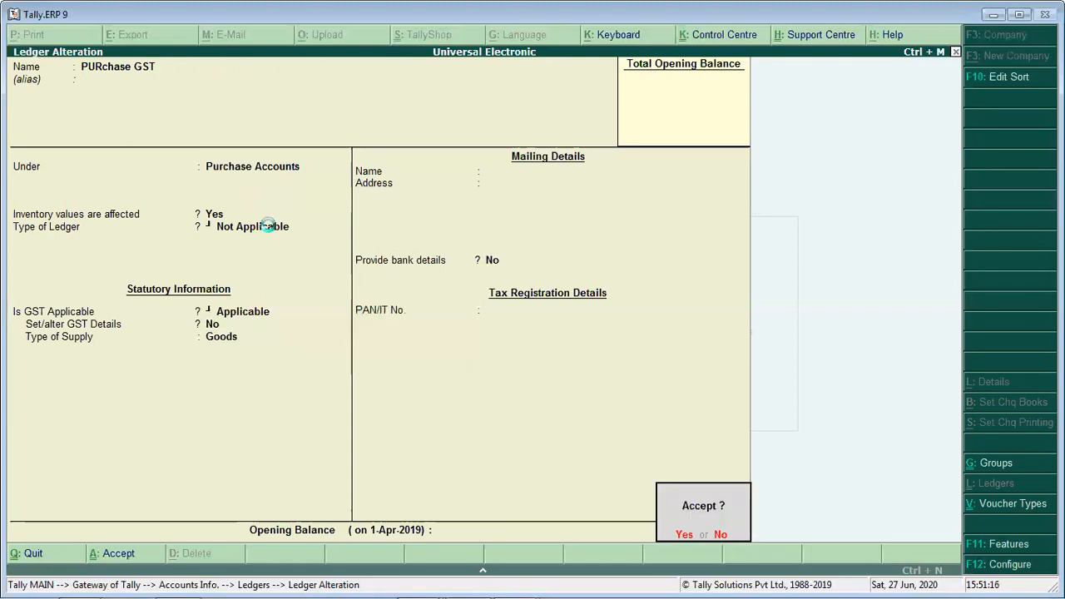
pyautogui.press('Return')
# - Leave the ledger selection and return to the Gateway of Tally
pyautogui.press('Up')
pyautogui.press('Up')
pyautogui.press('Up')
pyautogui.press('Up')
pyautogui.press('Up')
pyautogui.press('Up')
pyautogui.press('Up')
pyautogui.press('Up')
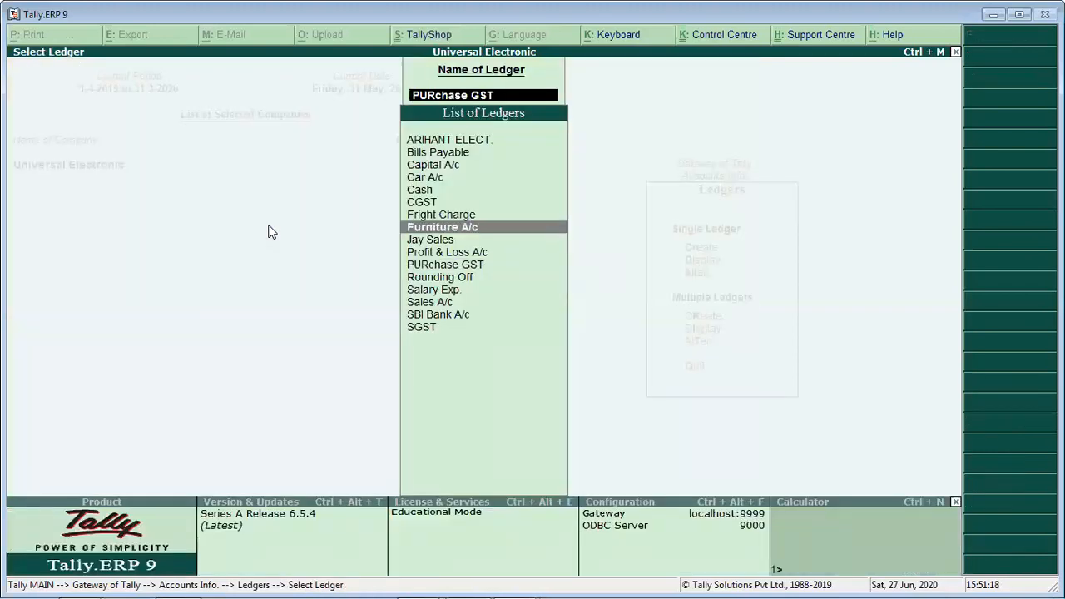
pyautogui.press('Up')
pyautogui.press('Up')
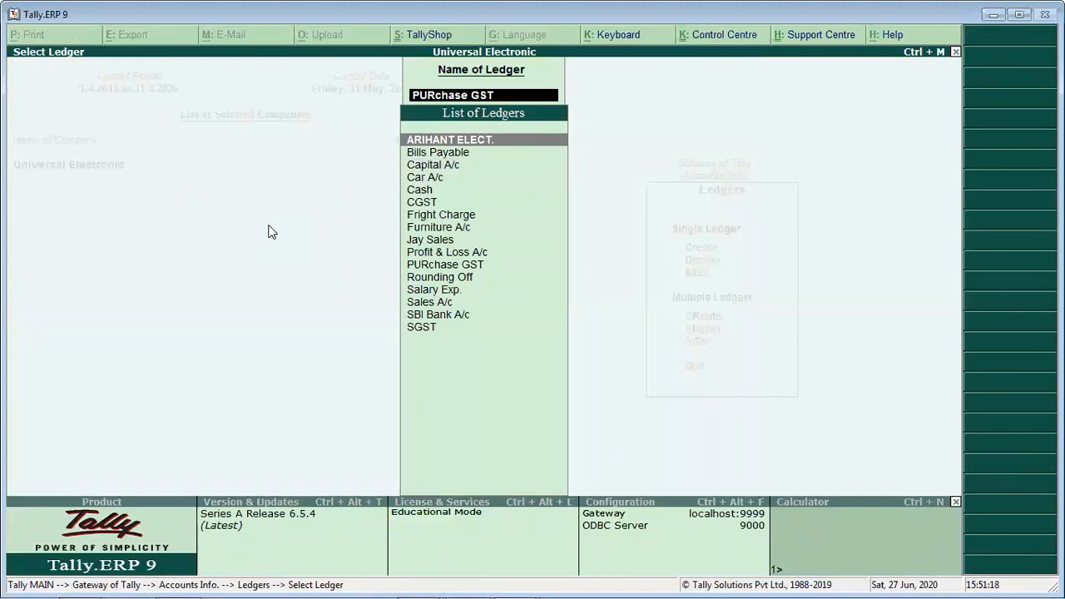
pyautogui.press('Escape')
pyautogui.press('Escape')
pyautogui.press('Escape')
pyautogui.press('Escape')
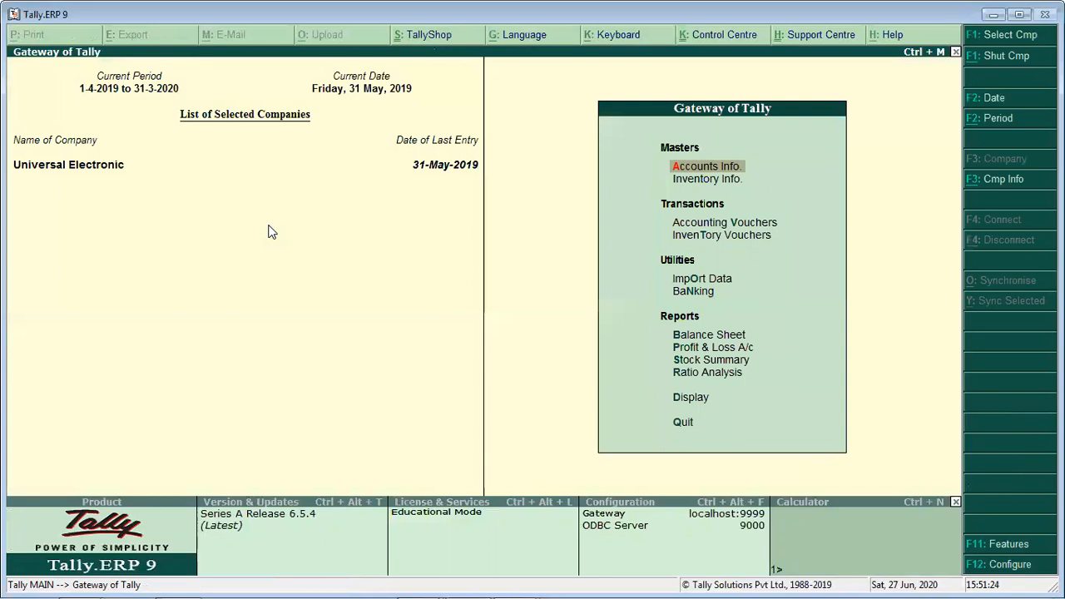
# - Open the Oppo stock item from the inventory masters for alteration
pyautogui.press('i')
pyautogui.press('Down')
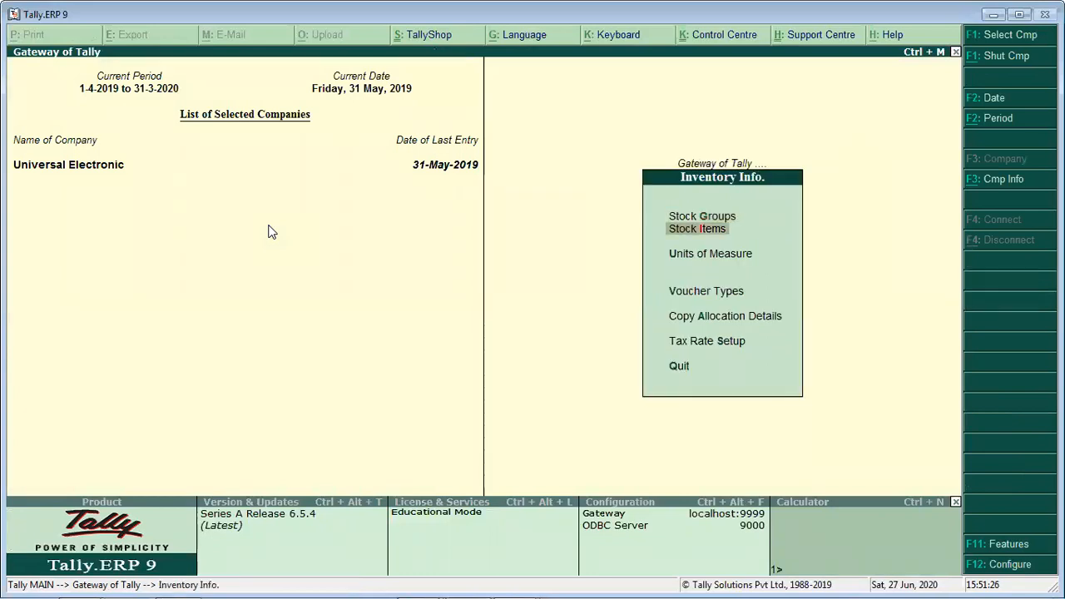
pyautogui.press('Return')
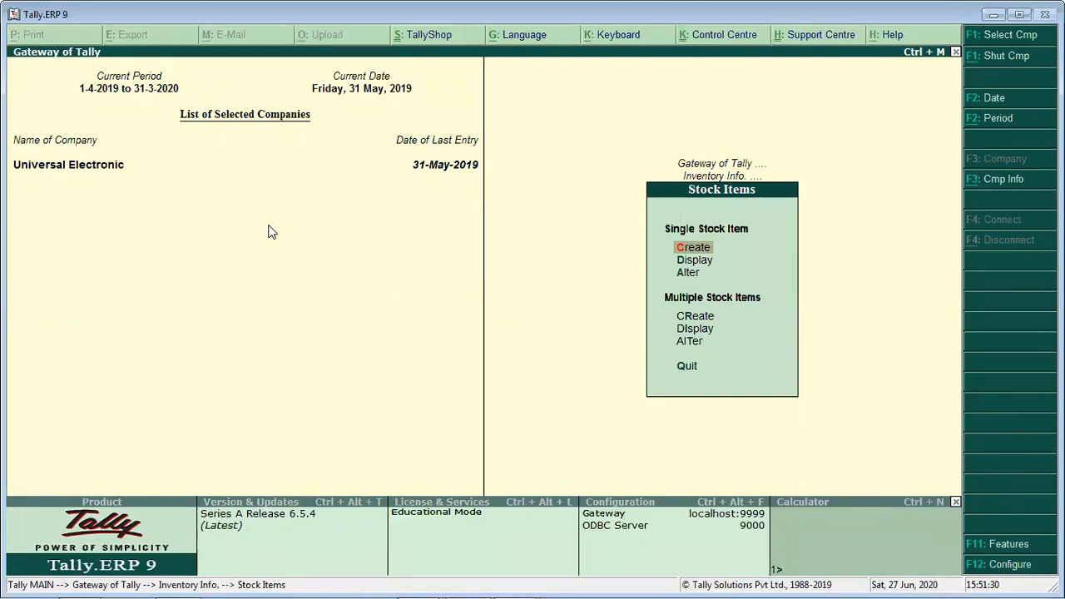
pyautogui.press('Down')
pyautogui.press('Down')
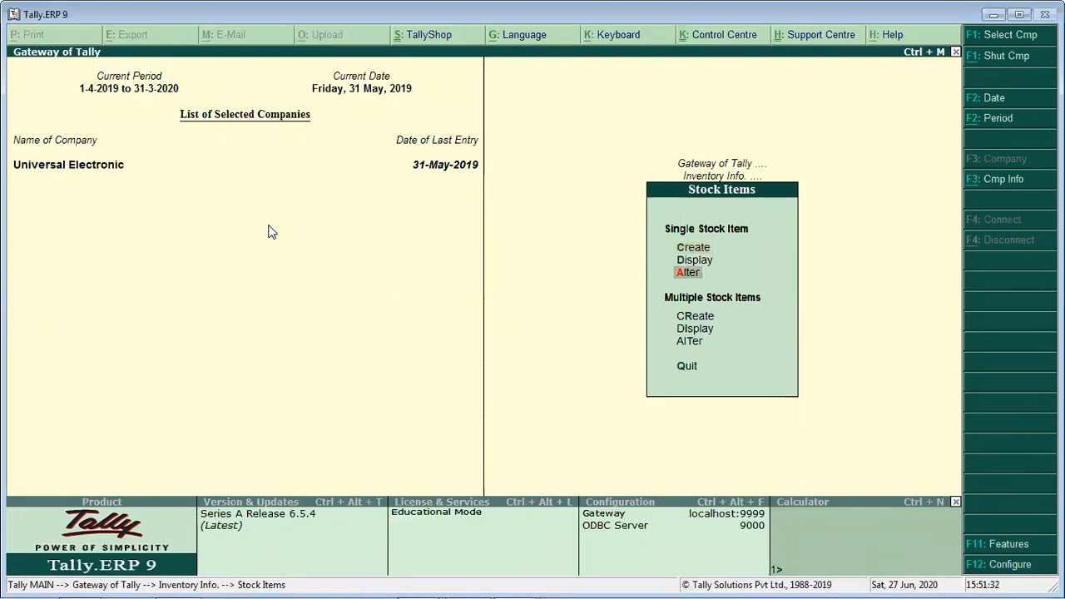
pyautogui.press('Return')
# - Place the Oppo item under Primary, keep GST applicable, and open its GST details for alteration
pyautogui.press('Return')
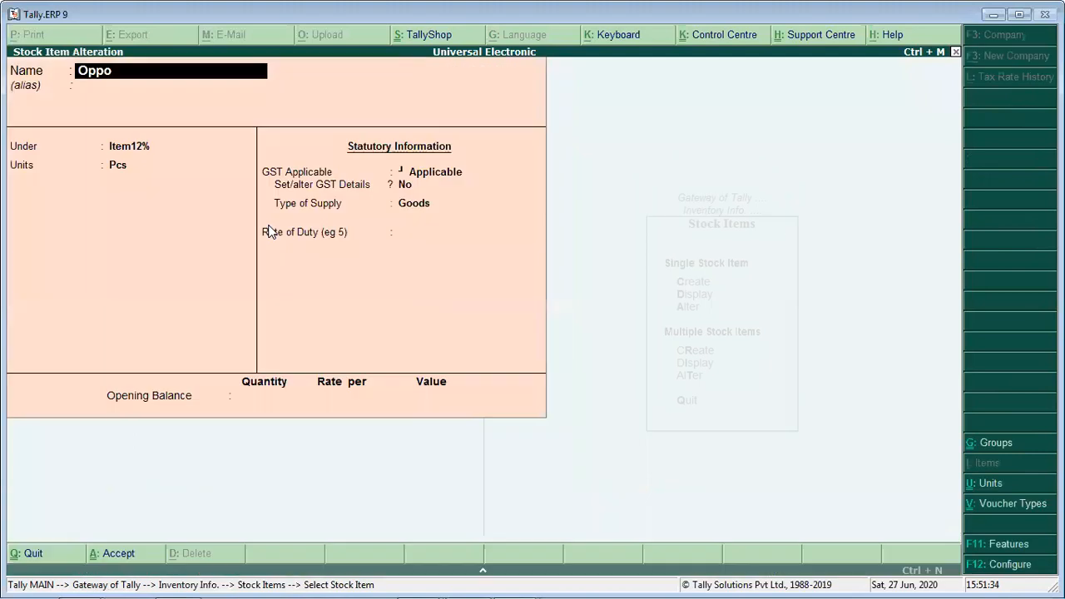
pyautogui.press('Return')
pyautogui.press('Return')
pyautogui.press('Up')
pyautogui.press('Return')
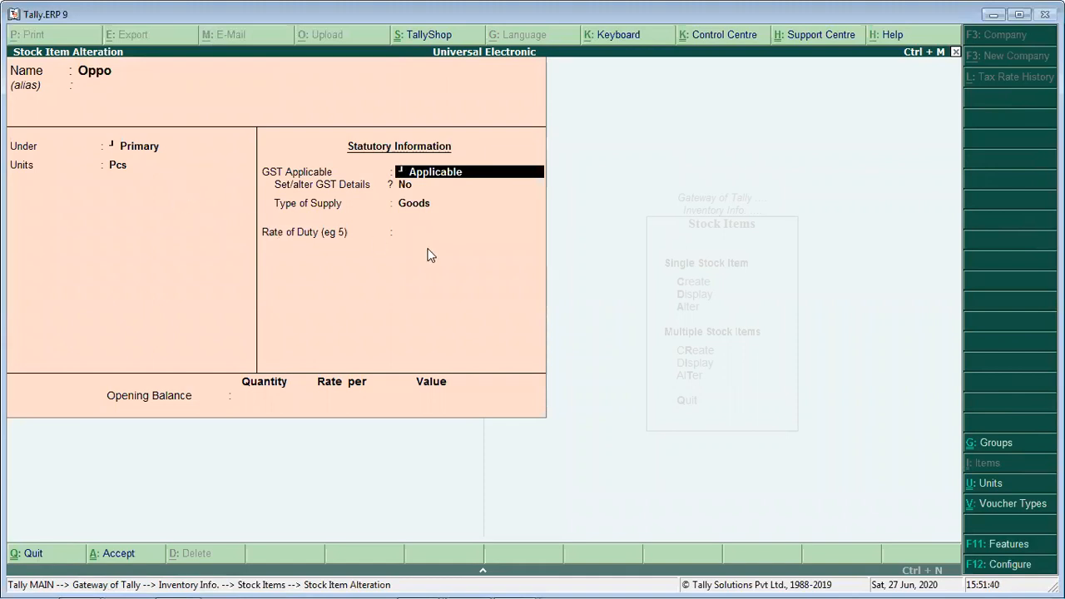
pyautogui.press('Return')
pyautogui.write('y')
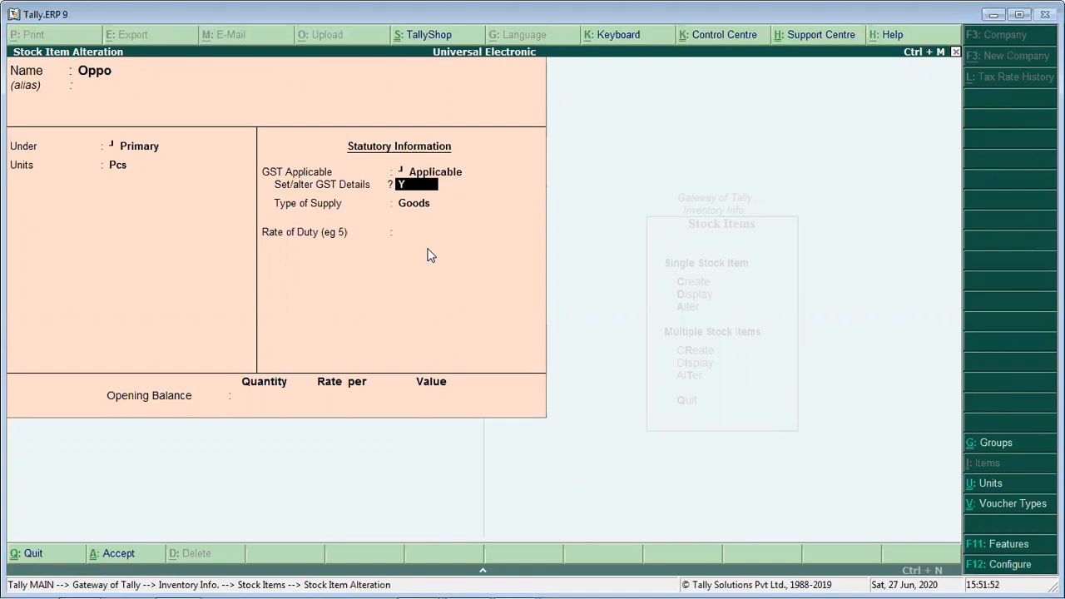
pyautogui.press('Return')
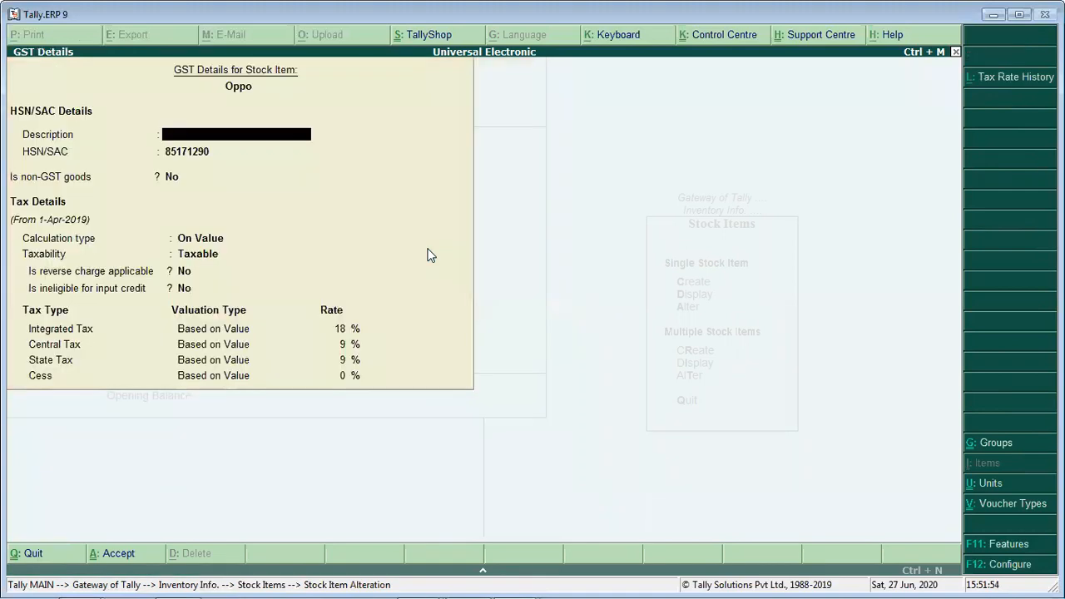
# - Check Oppo's HSN code against the Arihant Electronics invoice table in Word, and return to Tally
pyautogui.press('Return')
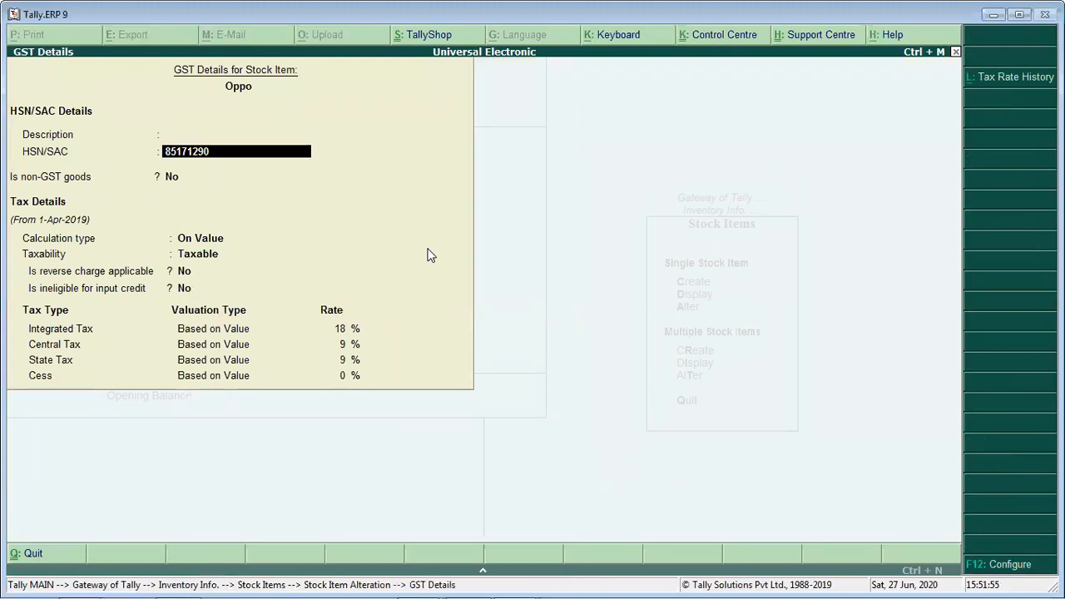
pyautogui.hotkey('alt', 'Tab')
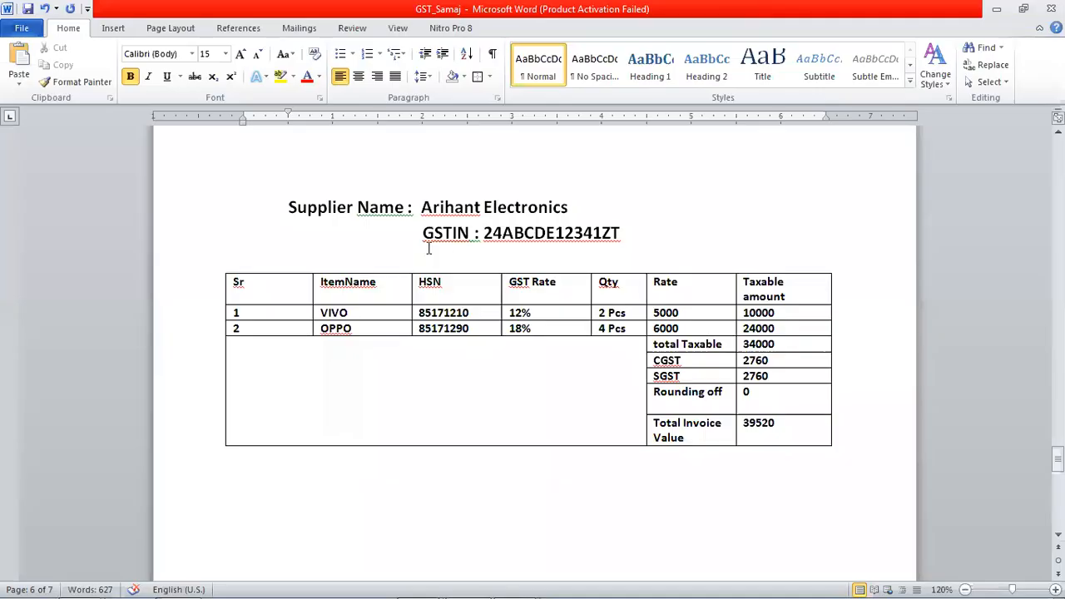
pyautogui.click(450, 329)
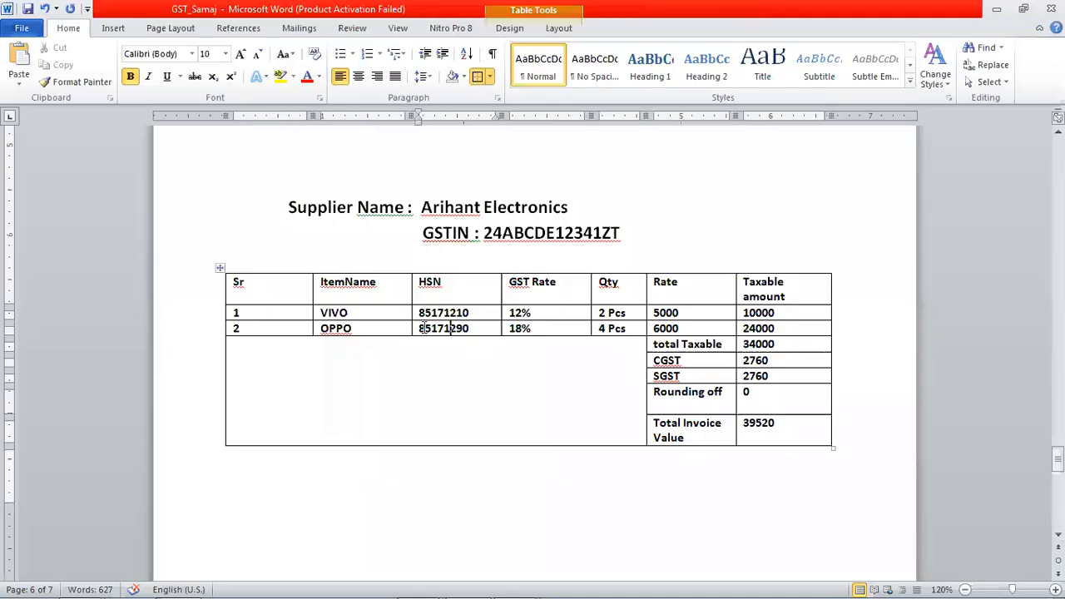
pyautogui.hotkey('alt', 'Tab')
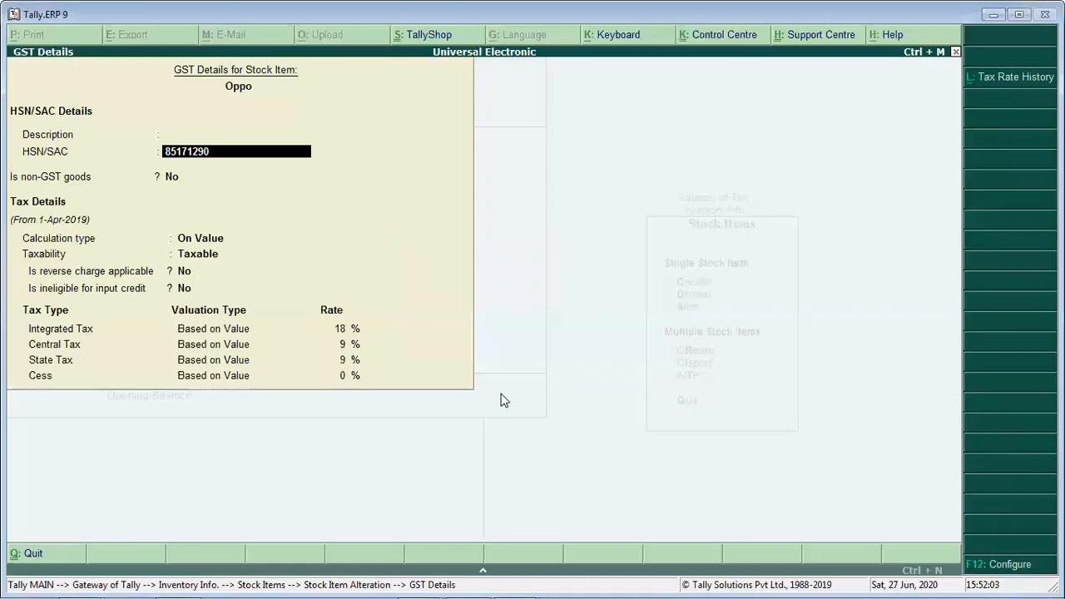
# - Keep Oppo as GST goods with calculation type On Value, taxability Taxable, and No for reverse charge and input credit ineligibility
pyautogui.press('Return')
pyautogui.press('Return')
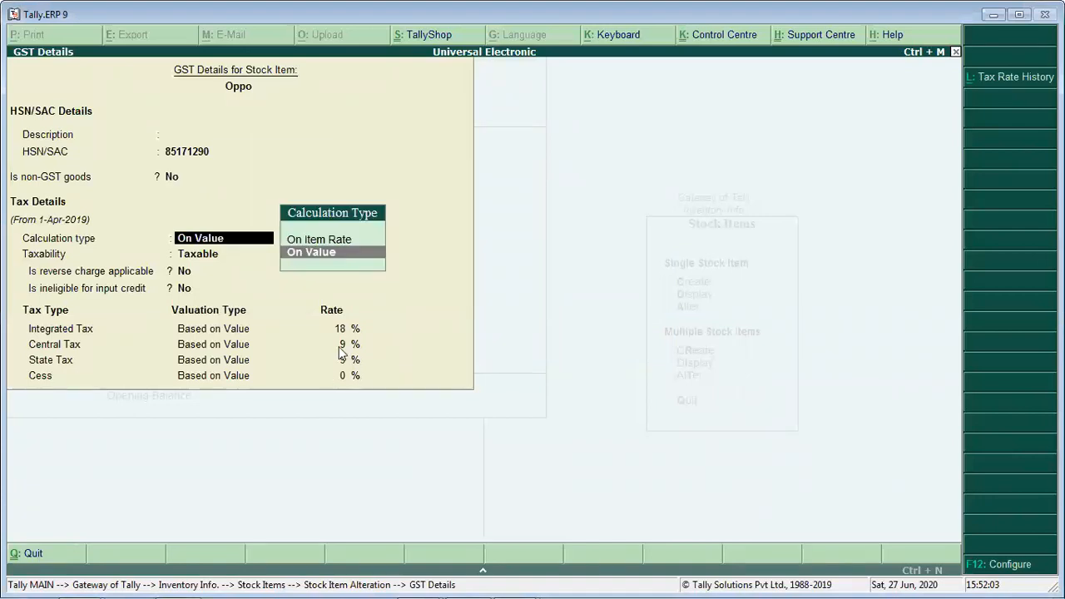
pyautogui.press('Return')
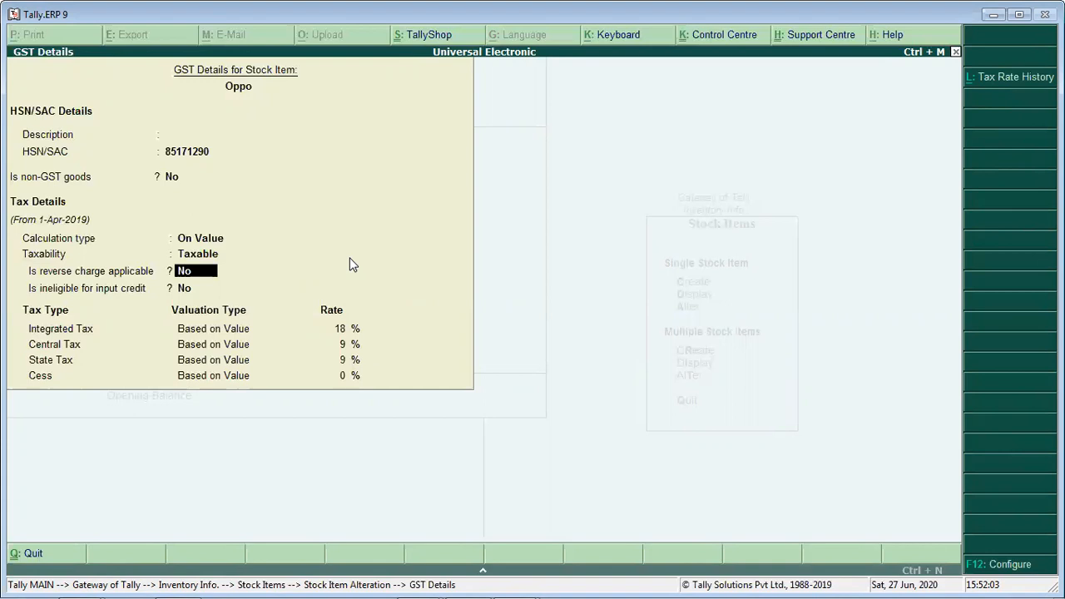
pyautogui.press('BackSpace')
pyautogui.press('BackSpace')
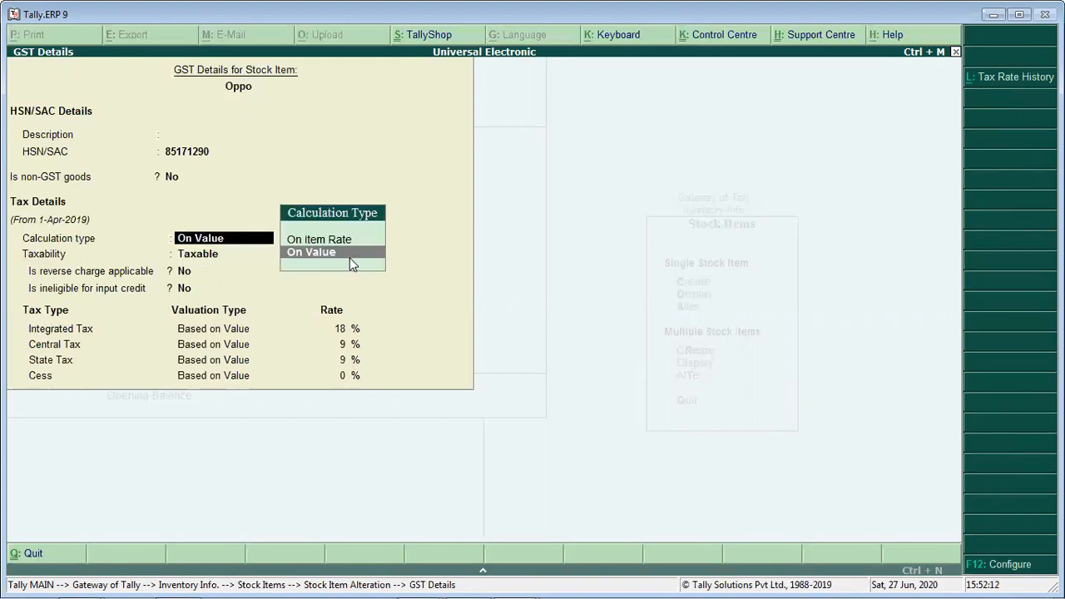
pyautogui.press('Up')
pyautogui.press('Down')
pyautogui.press('Return')
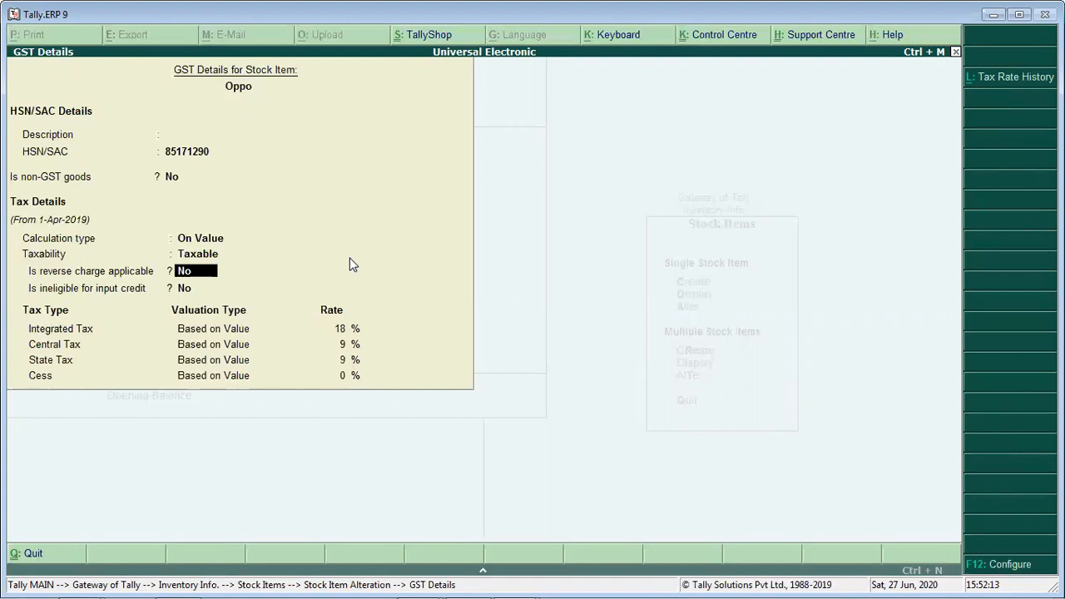
pyautogui.press('Return')
pyautogui.press('Return')
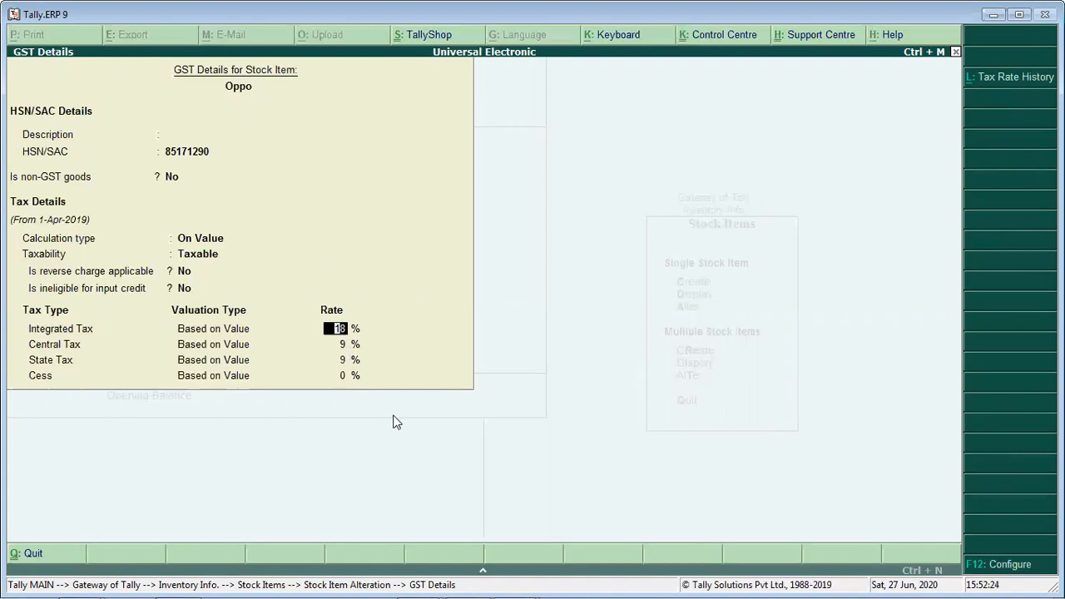
# - Set Oppo's integrated tax rate to 18%, with central and state tax at 9% each
pyautogui.write('12')
pyautogui.press('Return')
pyautogui.press('Up')
pyautogui.write('18')
pyautogui.press('Return')
# - Make Oppo's revised GST details applicable from 1-4-19, and accept the item with a rate of duty of 0
pyautogui.press('Return')
pyautogui.press('Return')
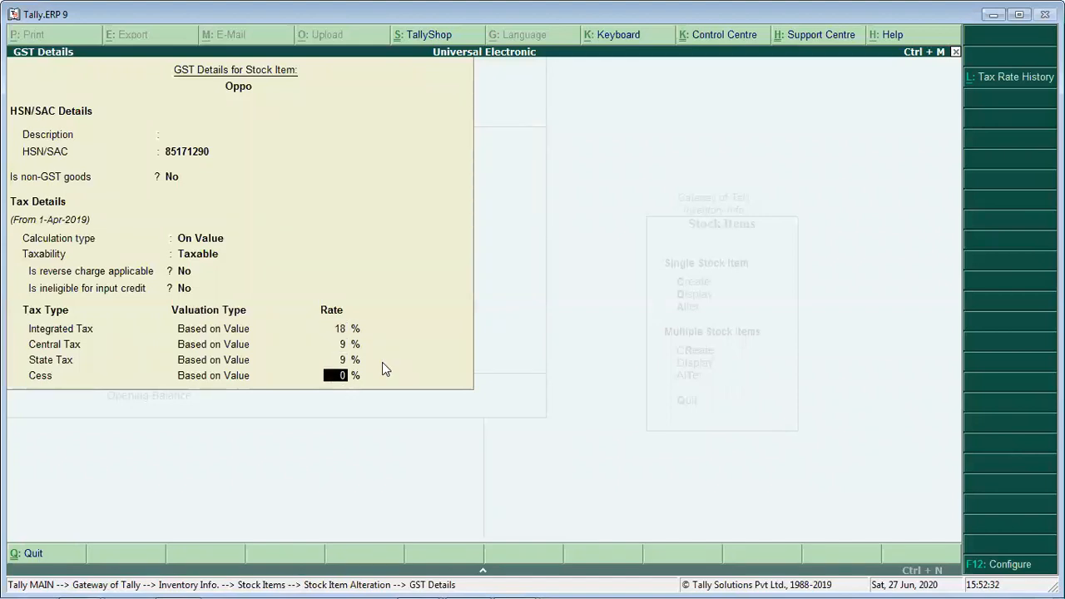
pyautogui.press('Return')
pyautogui.write('1-4-19')
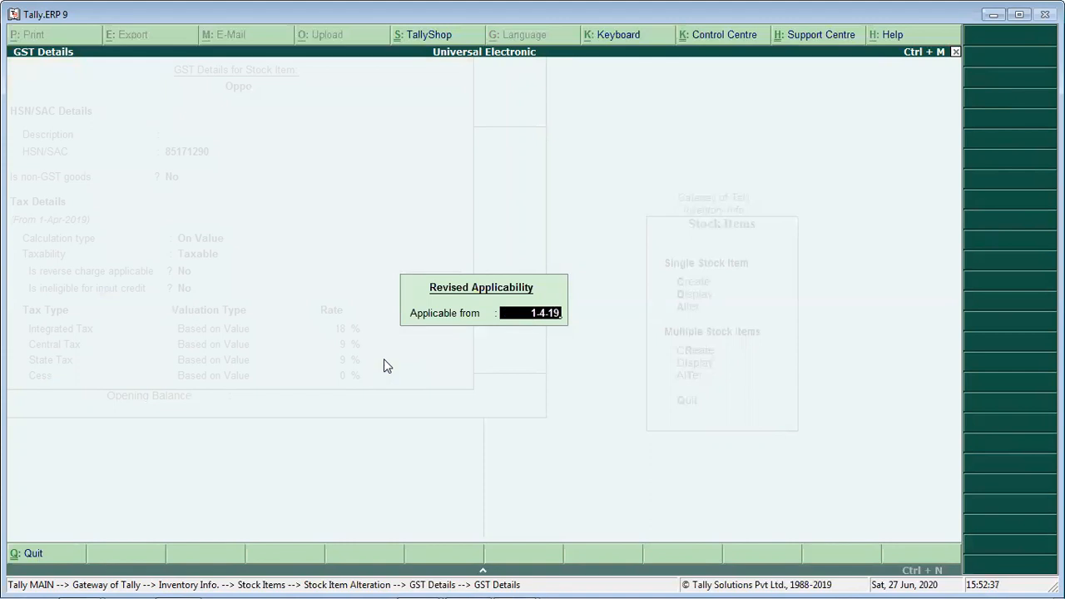
pyautogui.press('Return')
pyautogui.press('Return')
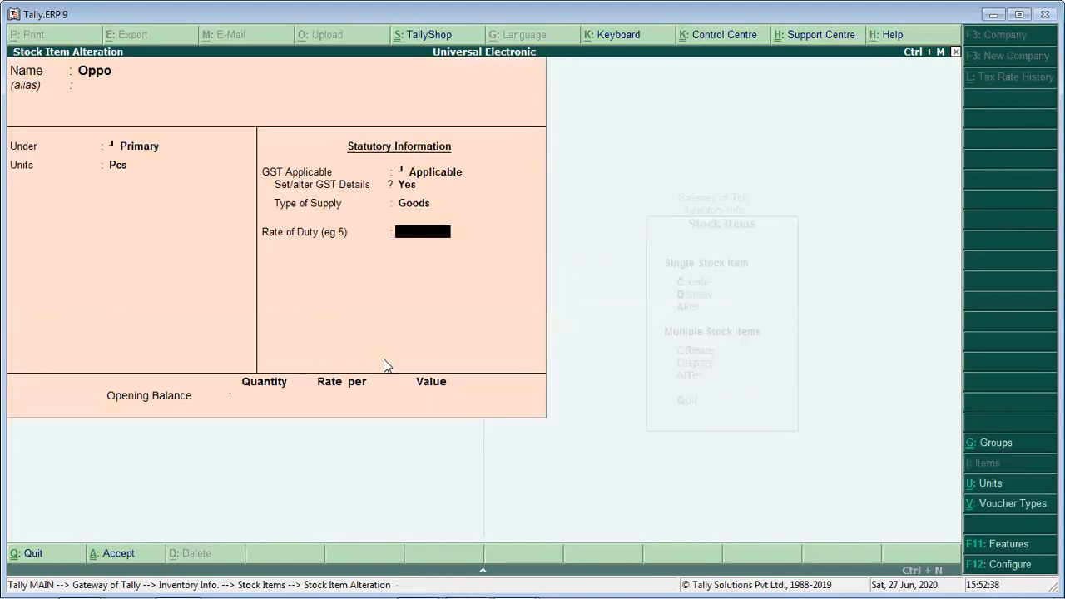
pyautogui.write('0')
pyautogui.press('Return')
pyautogui.press('Return')
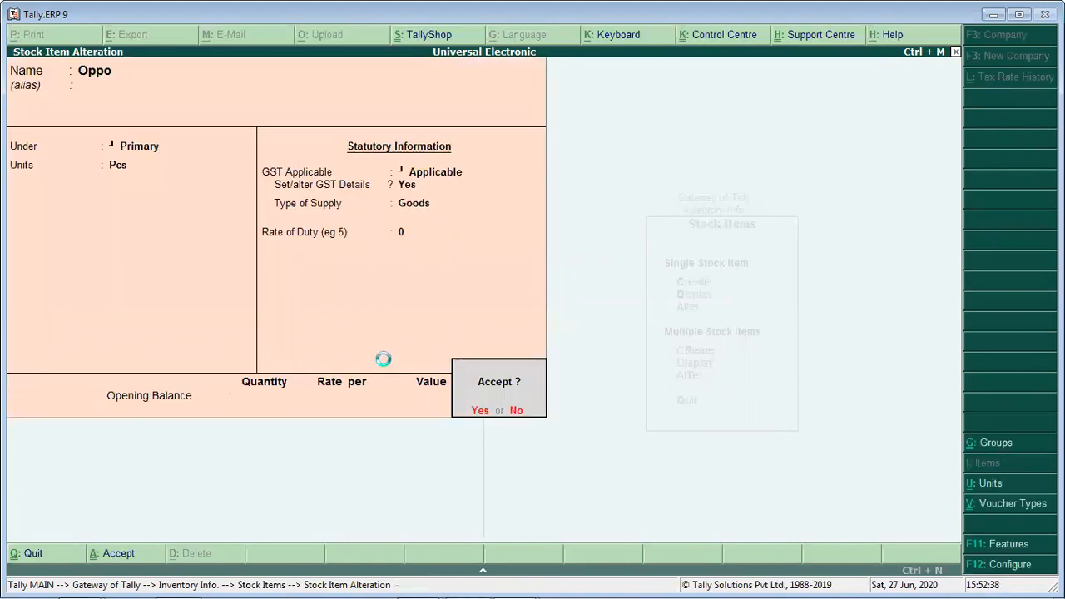
pyautogui.press('Return')
# - Open the VIVO N91 stock item, keep it under Primary with GST applicable, and open its GST details
pyautogui.press('Down')
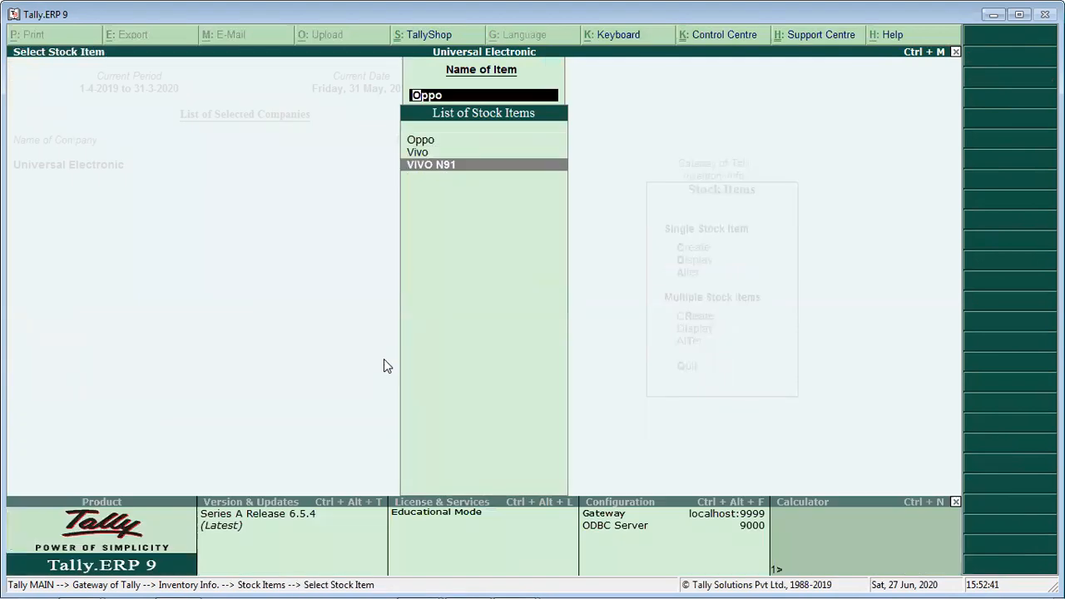
pyautogui.press('Return')
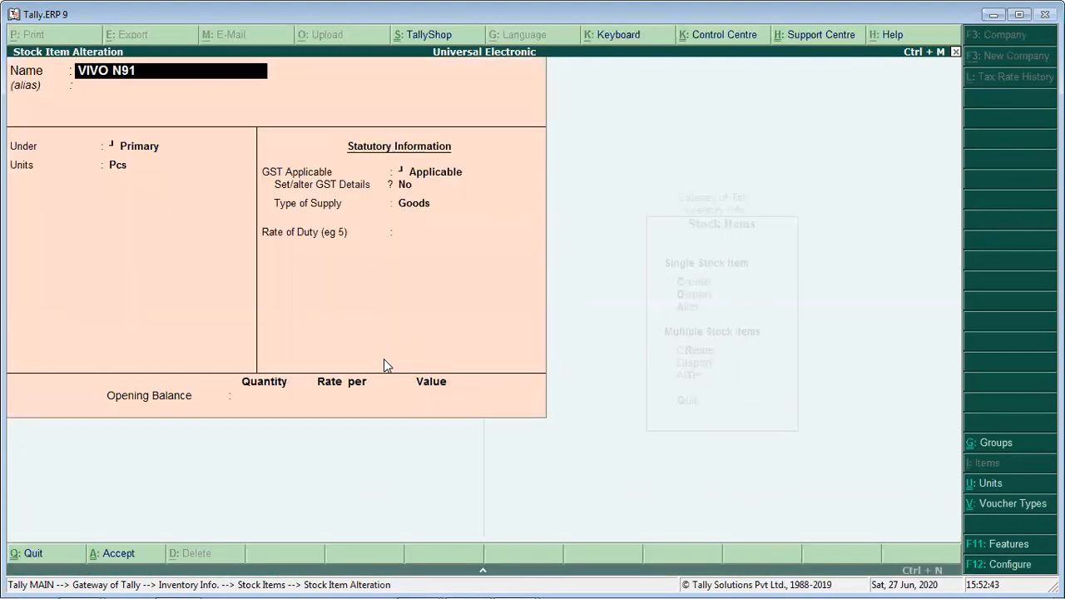
pyautogui.press('Return')
pyautogui.press('Return')
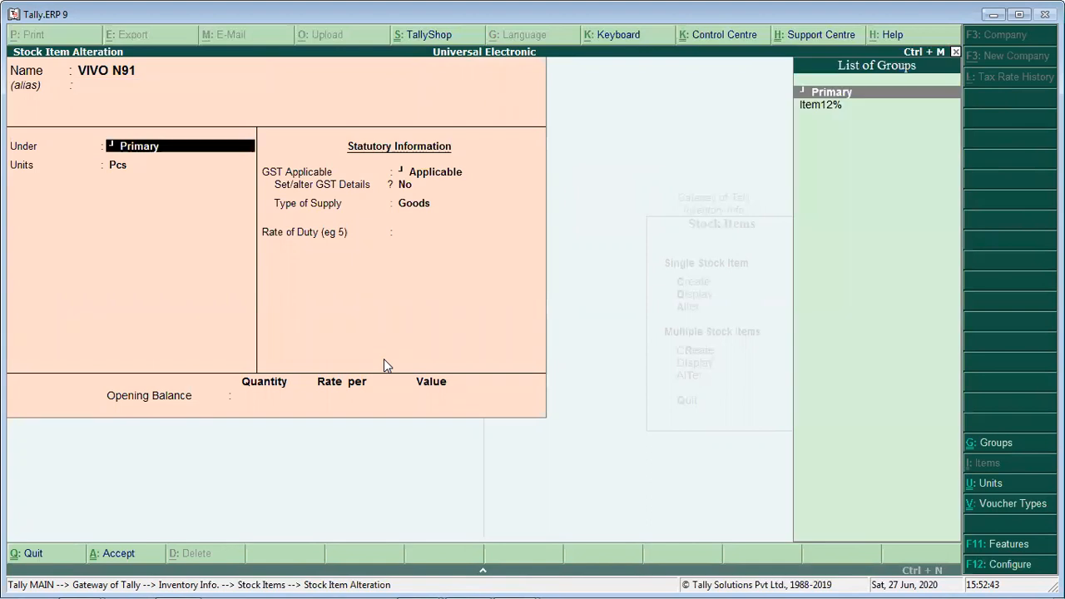
pyautogui.press('Return')
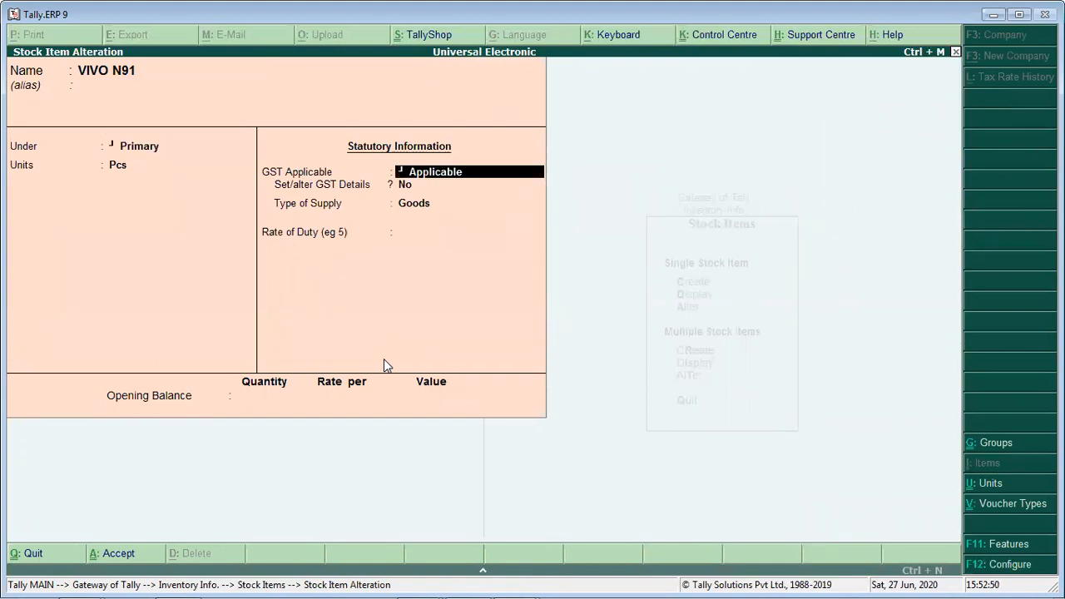
pyautogui.press('Return')
pyautogui.press('y')
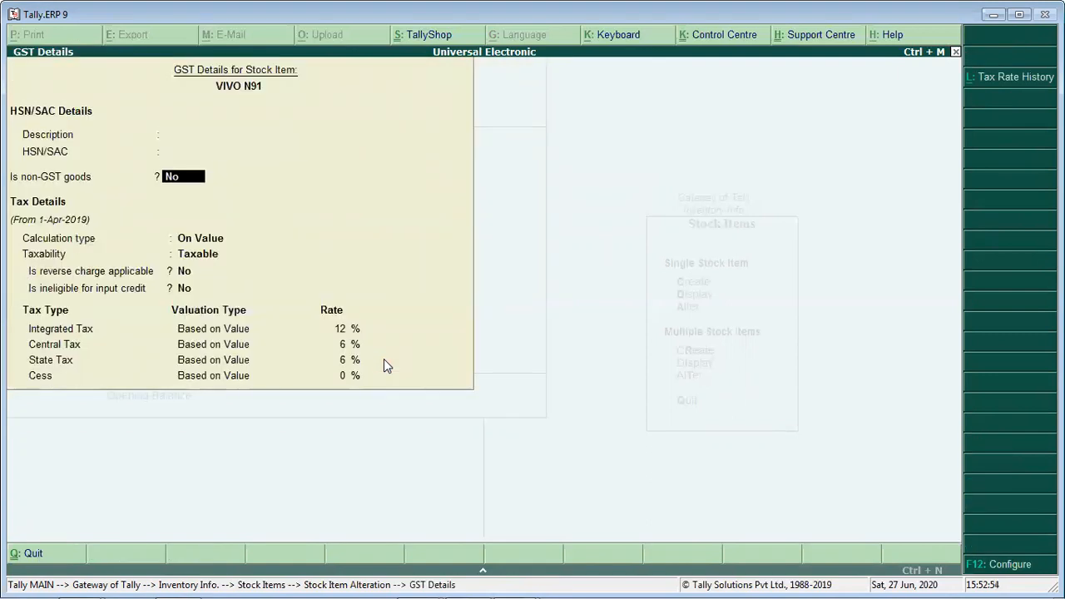
# - Look up VIVO's HSN code in the Word invoice table and enter 85171210 as VIVO N91's HSN/SAC
pyautogui.press('Return')
pyautogui.press('Return')
pyautogui.press('Return')
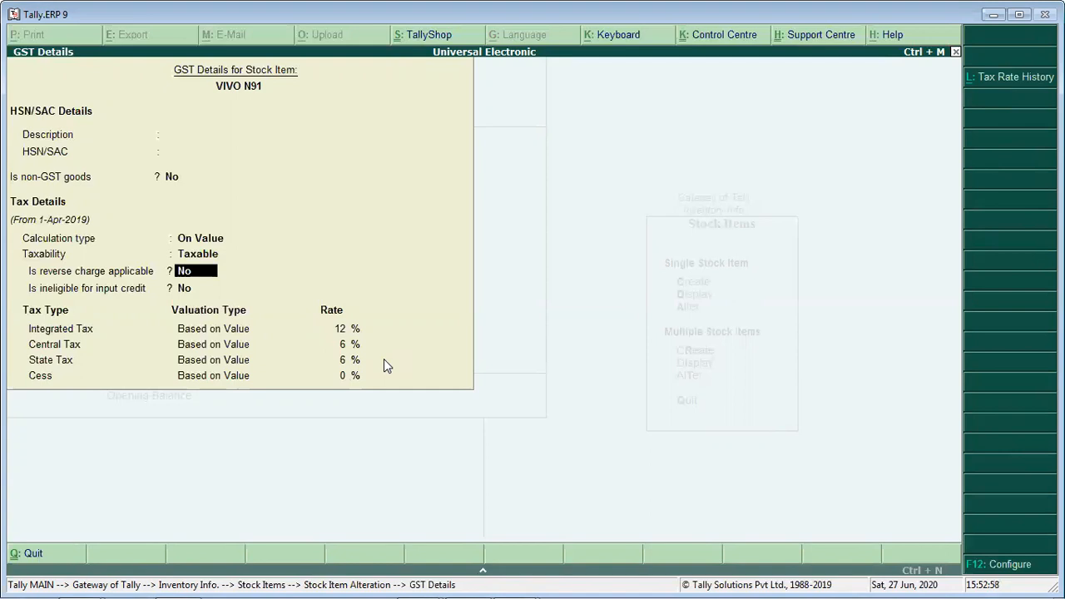
pyautogui.press('BackSpace')
pyautogui.press('BackSpace')
pyautogui.press('BackSpace')
pyautogui.press('BackSpace')
pyautogui.hotkey('alt', 'Tab')
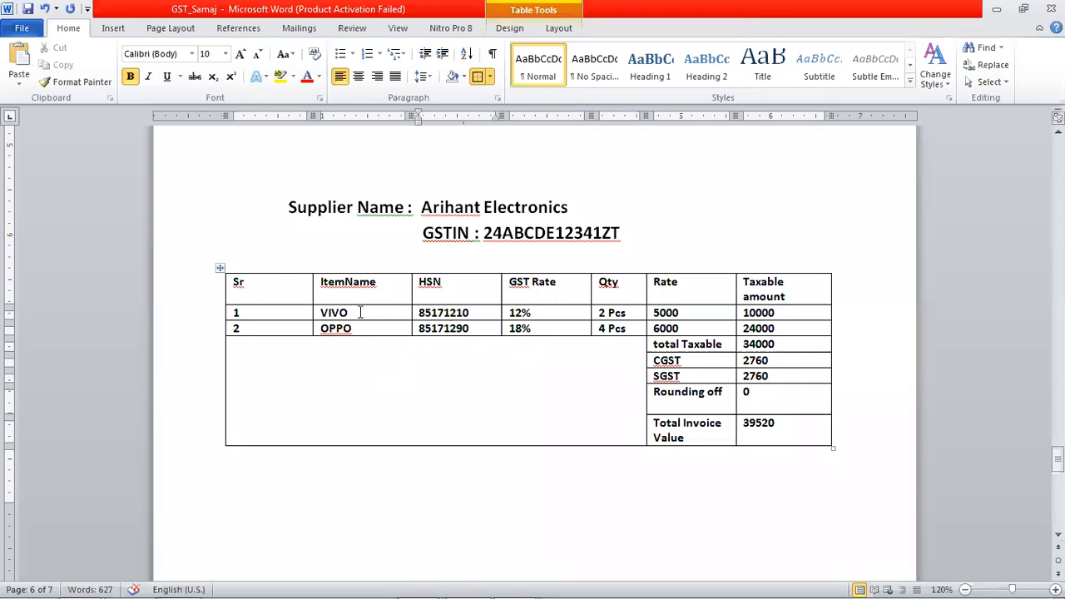
pyautogui.click(397, 312)
pyautogui.hotkey('alt', 'Tab')
pyautogui.write('85171210')
pyautogui.press('Return')
pyautogui.press('Return')
# - Keep VIVO N91's tax details as On Value and Taxable, with 12% integrated, 6% central and 6% state tax
pyautogui.press('Return')
pyautogui.press('Return')
pyautogui.press('Return')
pyautogui.press('Return')
pyautogui.press('Return')
pyautogui.press('Return')
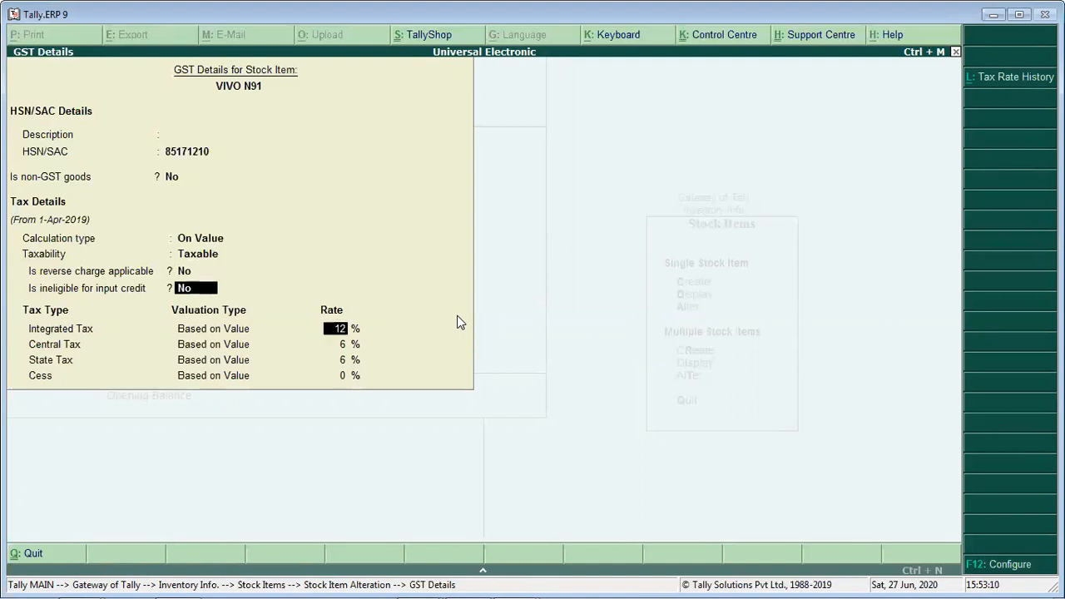
# - Make VIVO N91's GST details applicable from 1-4-19, and accept the item with a rate of duty of 0
pyautogui.press('Return')
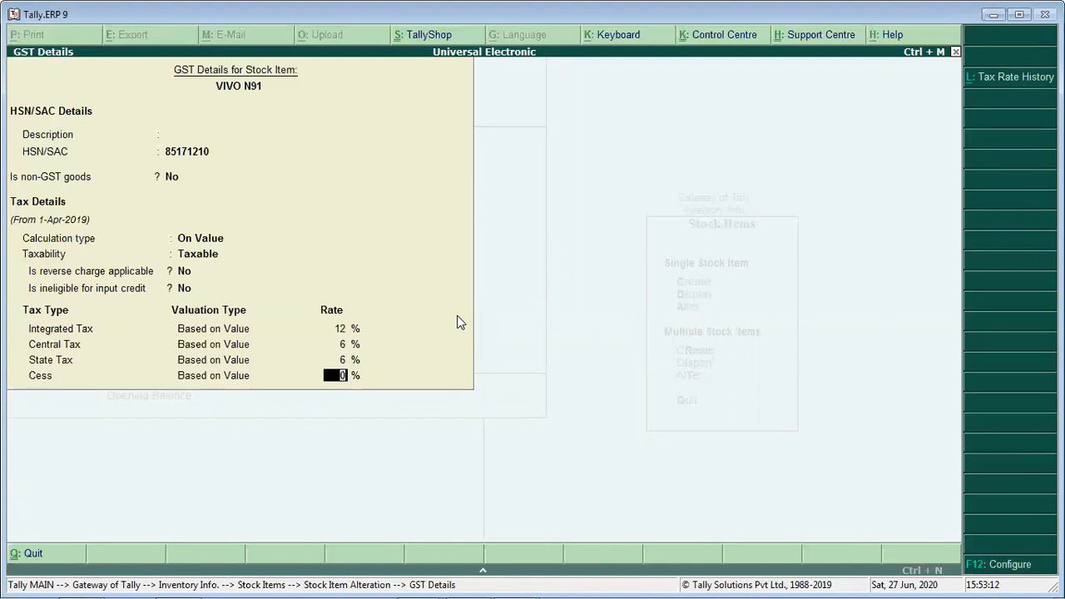
pyautogui.press('Return')
pyautogui.write('1-4-19')
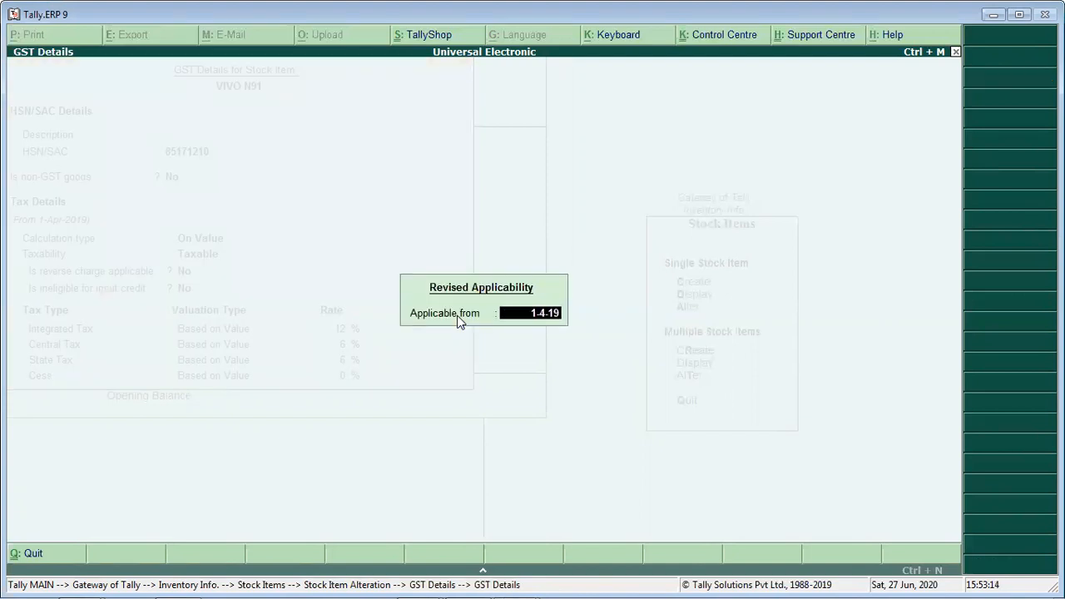
pyautogui.press('Return')
pyautogui.press('Return')
pyautogui.press('Return')
pyautogui.press('Return')
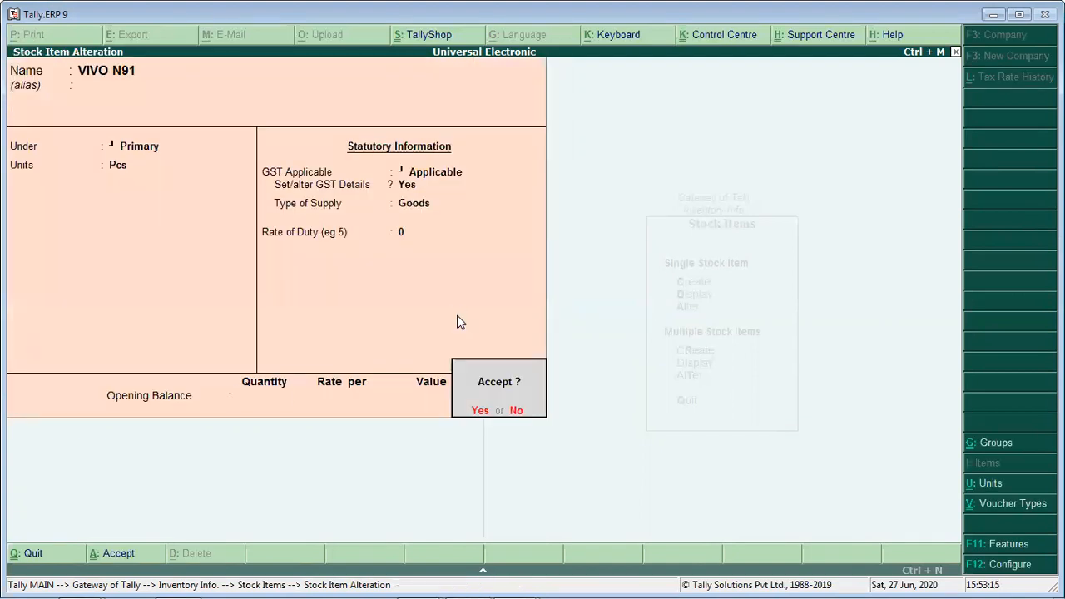
pyautogui.press('Return')
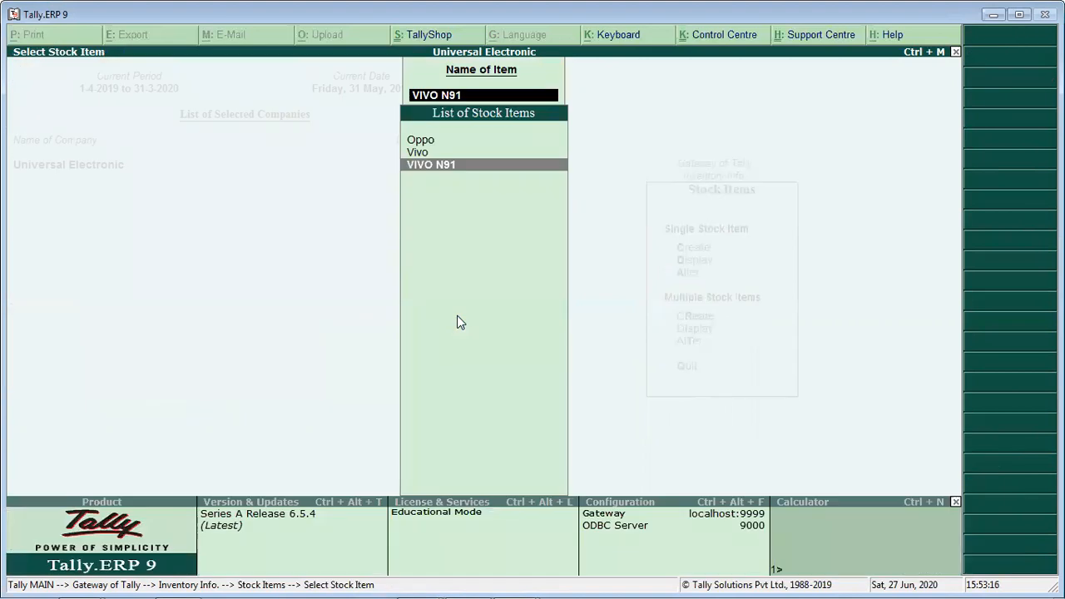
# - Leave the stock items and start creating a unit of measure of type Simple
pyautogui.press('Escape')
pyautogui.press('Escape')
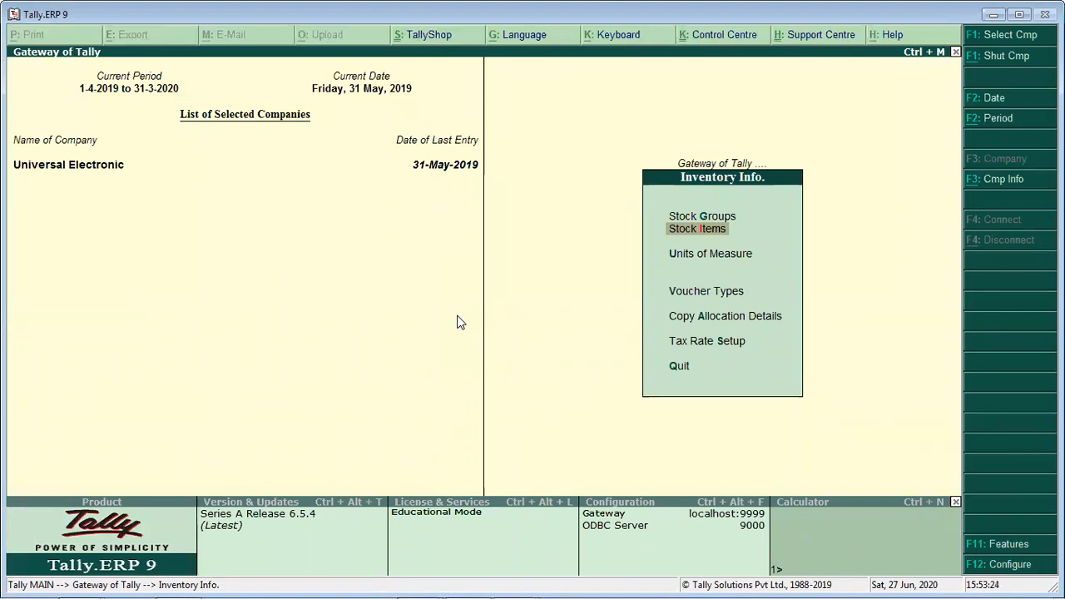
pyautogui.press('u')
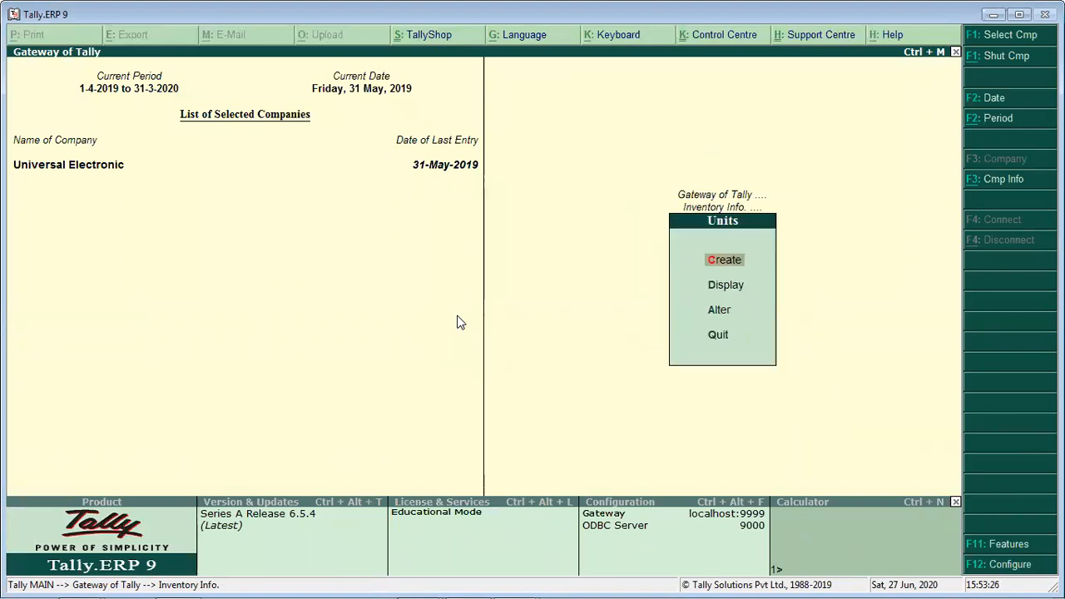
pyautogui.press('Return')
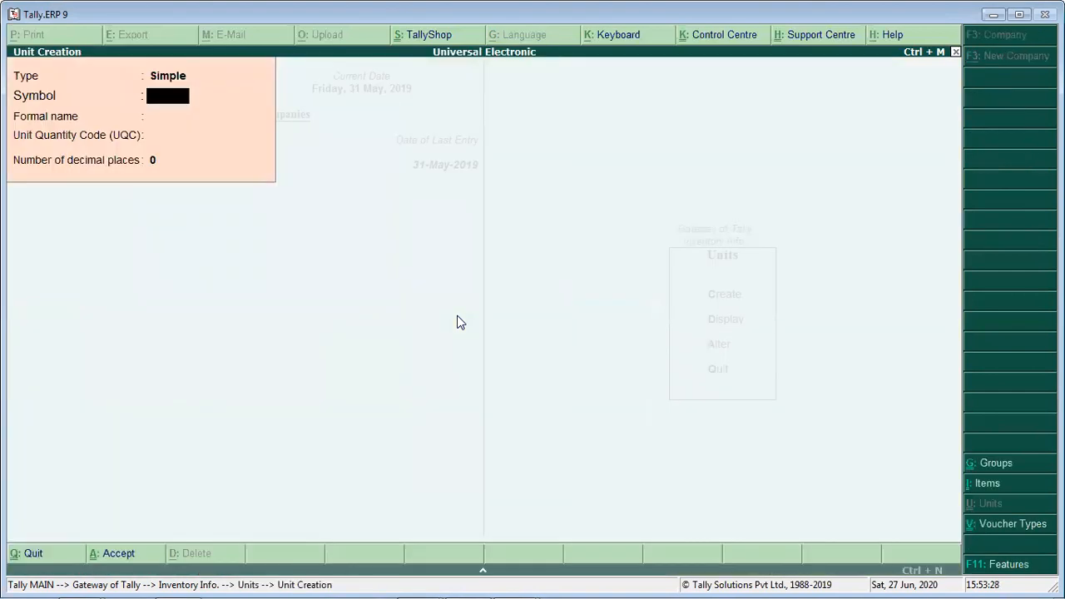
pyautogui.press('BackSpace')
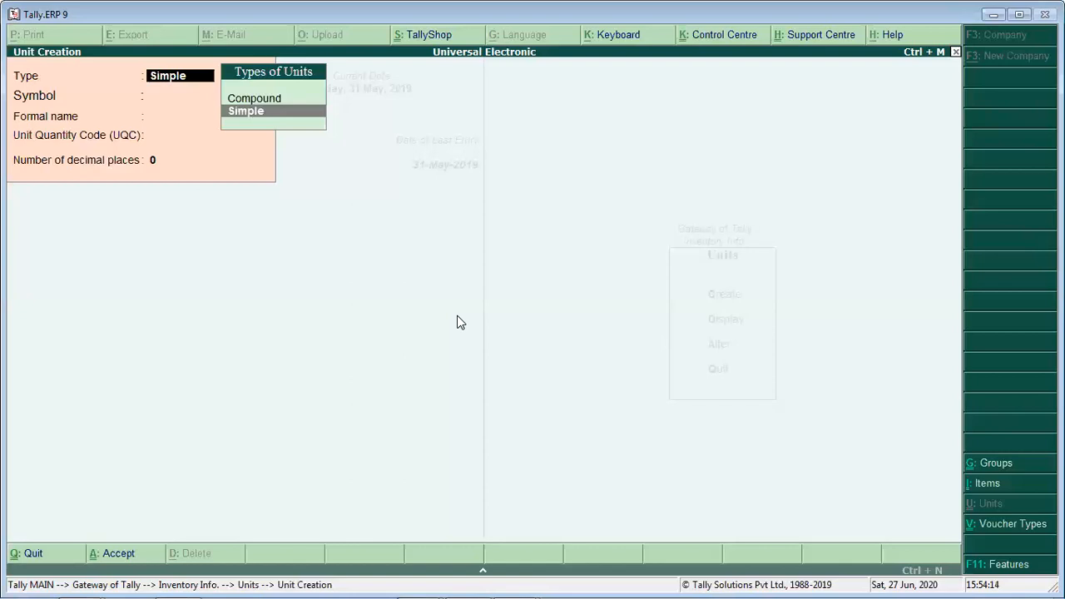
pyautogui.press('Return')
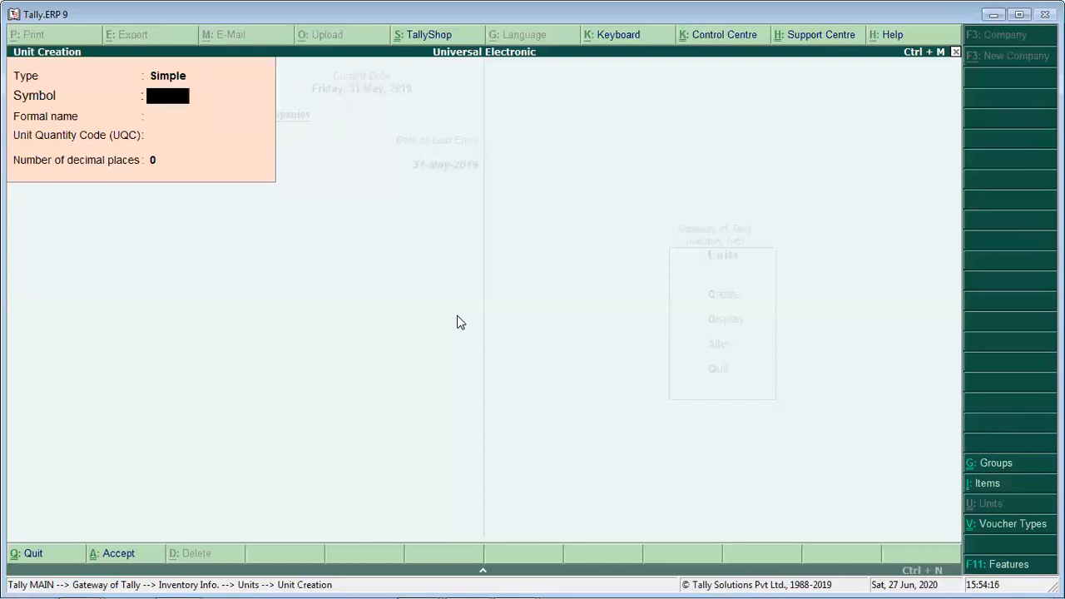
# - Try to use PCS as the new unit's symbol, and clear the entry
pyautogui.write('PCS')
pyautogui.press('Return')
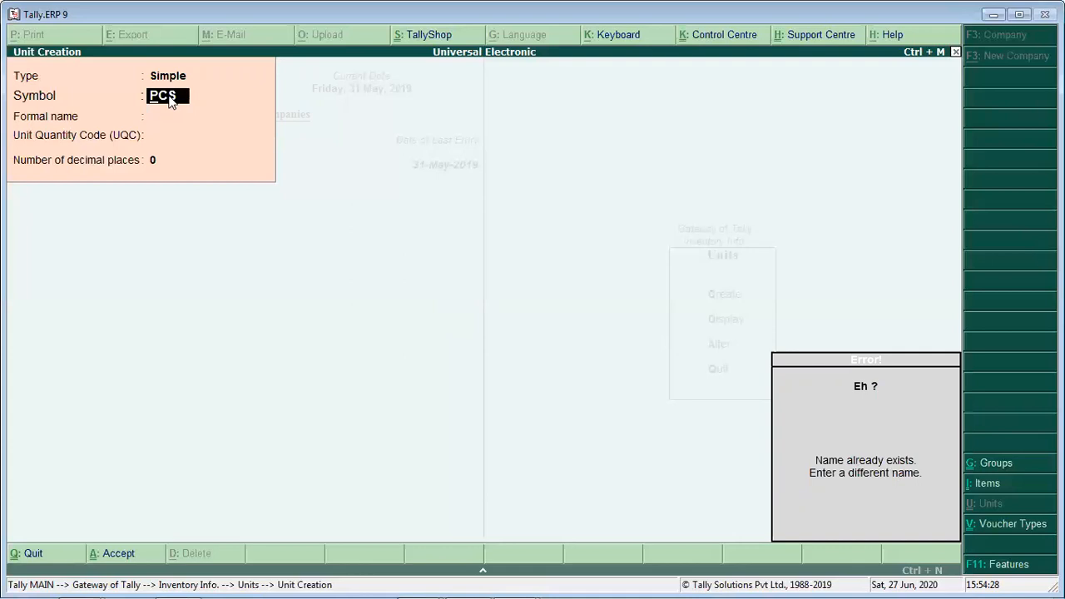
pyautogui.press('Delete')
pyautogui.press('Delete')
pyautogui.press('Delete')
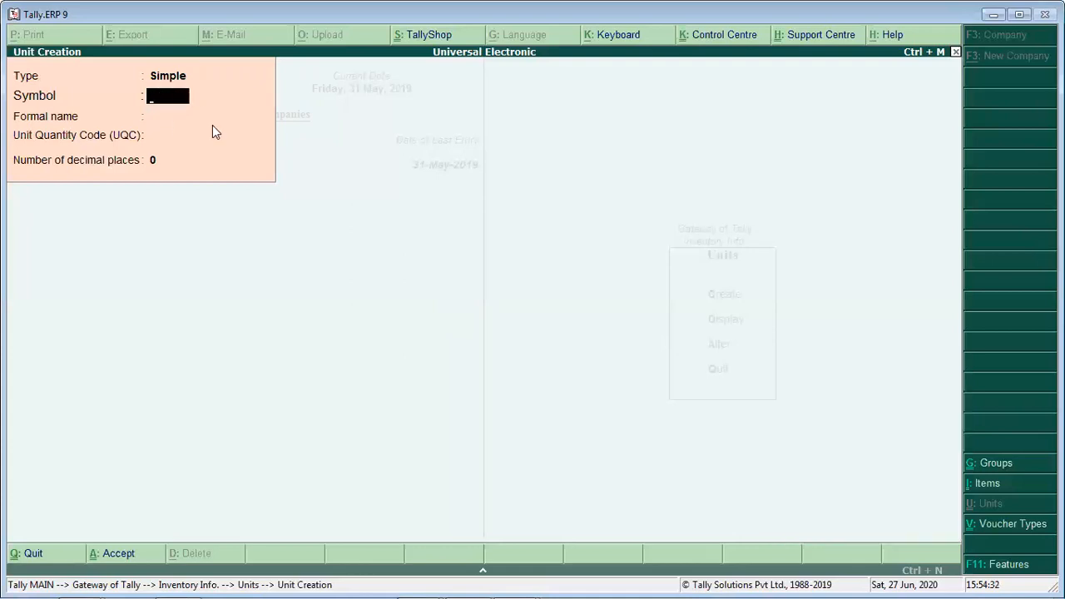
# - Try filling in the new unit with symbol No, formal name Number and quantity code NOS-NUMBERS
pyautogui.write('nO')
pyautogui.press('BackSpace')
pyautogui.press('BackSpace')
pyautogui.write('Nosd')
pyautogui.press('BackSpace')
pyautogui.press('BackSpace')
pyautogui.press('Return')
pyautogui.write('Num')
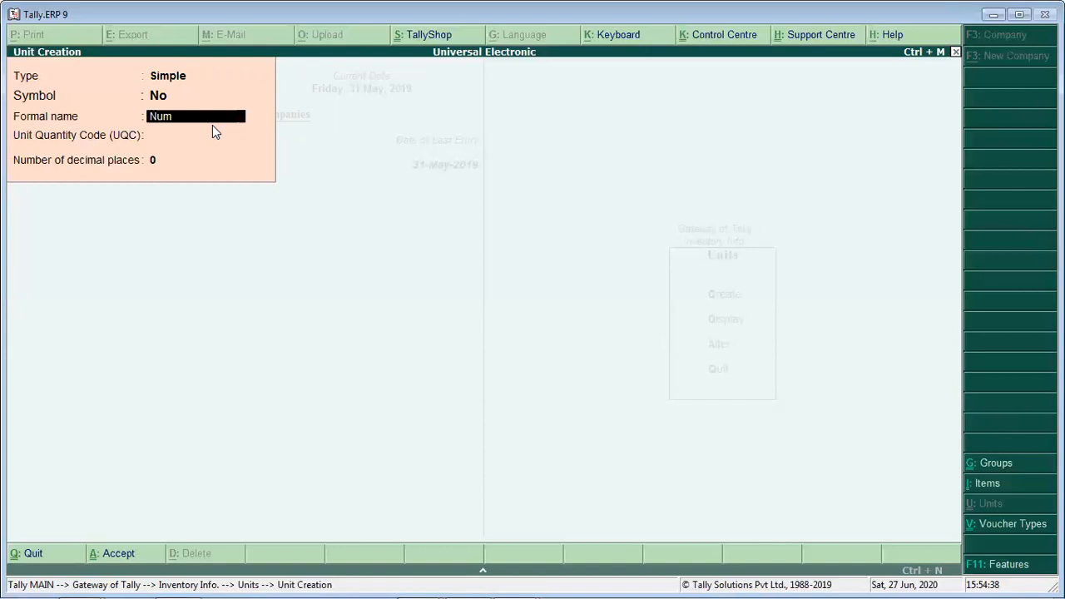
pyautogui.write('ber')
pyautogui.press('Return')
pyautogui.write('nu')
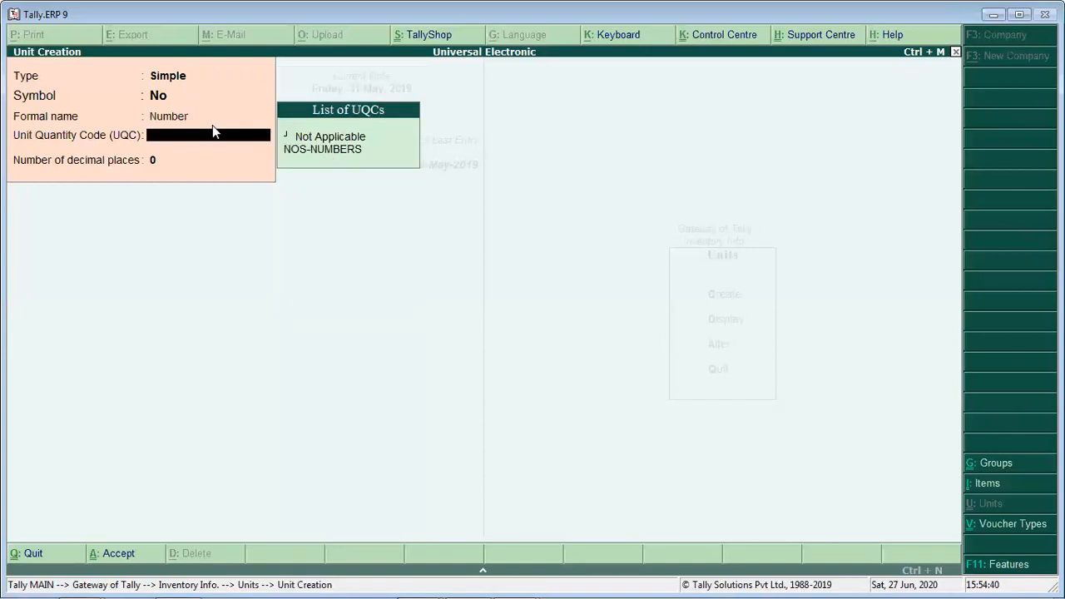
pyautogui.press('Return')
# - Try nos as the unit's symbol, keep the formal name Number and NOS-NUMBERS, and quit the creation without saving
pyautogui.press('Up')
pyautogui.press('Up')
pyautogui.press('Up')
pyautogui.write('nos')
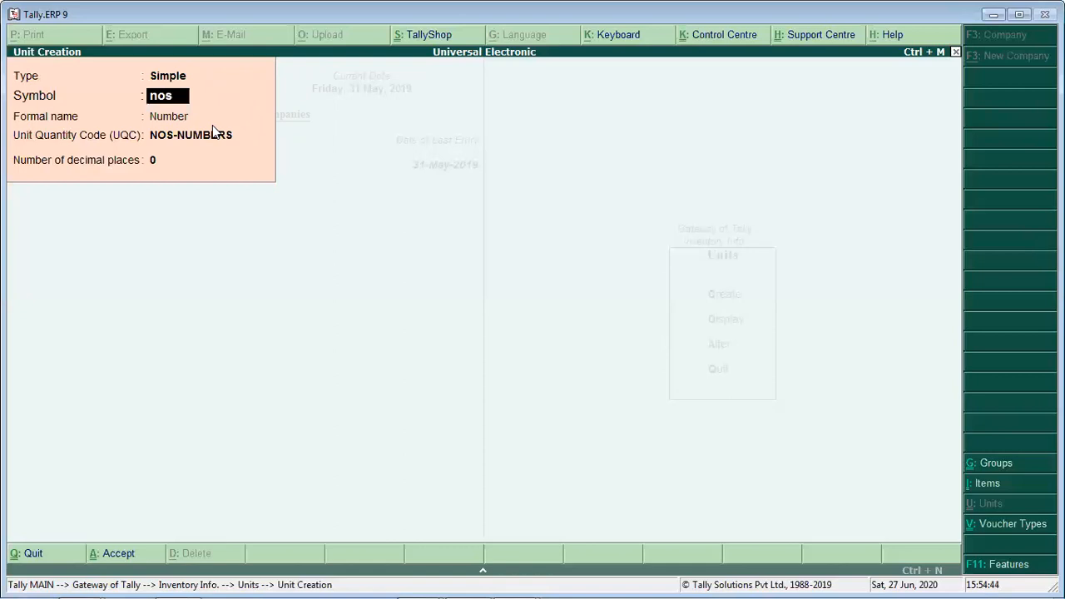
pyautogui.press('Return')
pyautogui.press('Return')
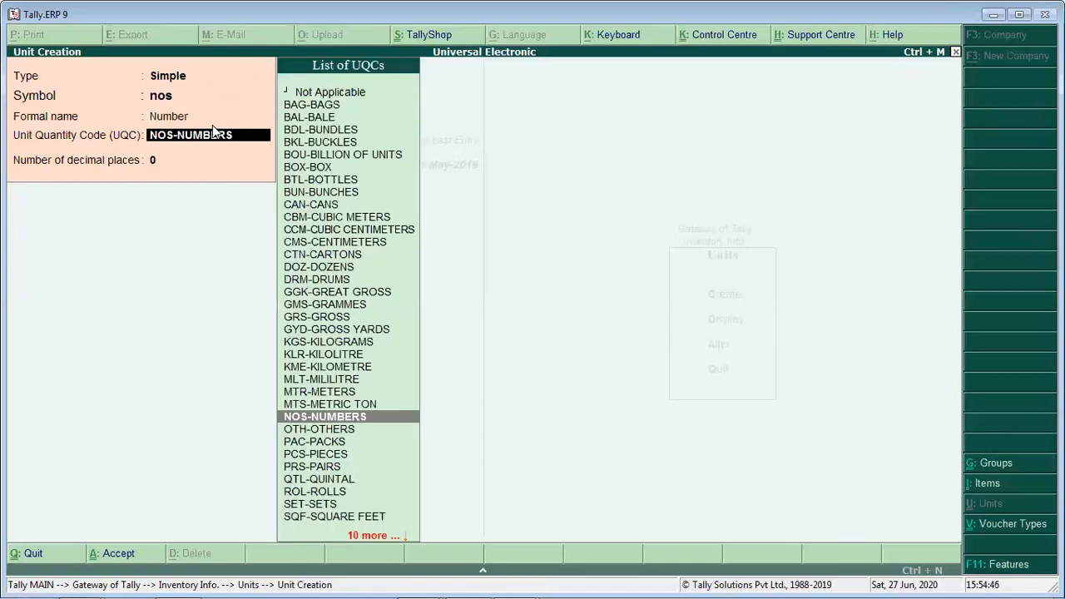
pyautogui.press('Return')
pyautogui.press('Escape')
# - Open the Pcs unit for alteration, review its formal name and quantity code, and accept it unaltered
pyautogui.press('Return')
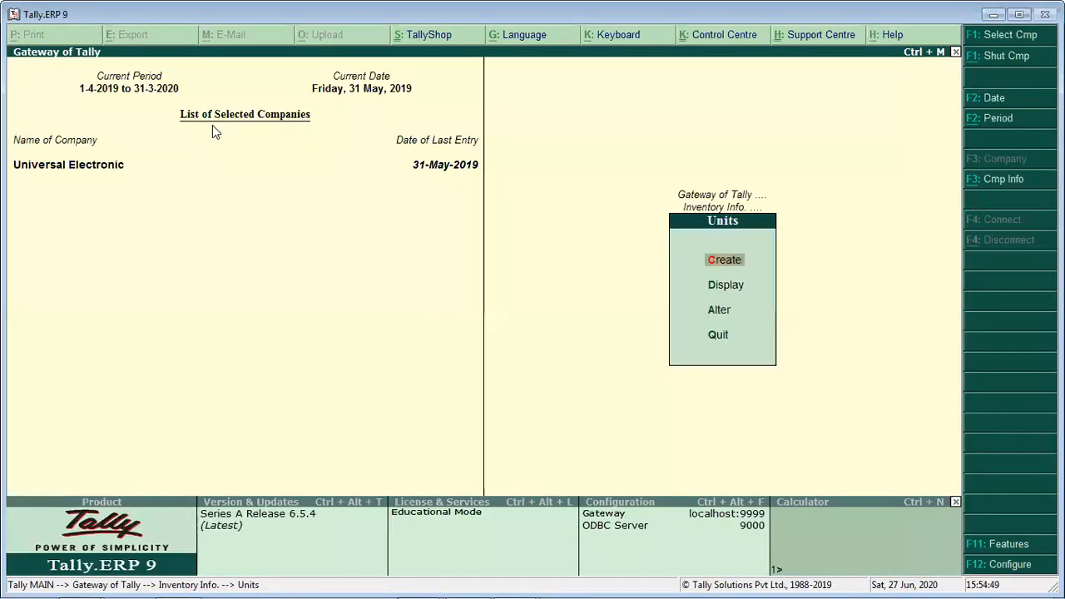
pyautogui.press('a')
pyautogui.press('Return')
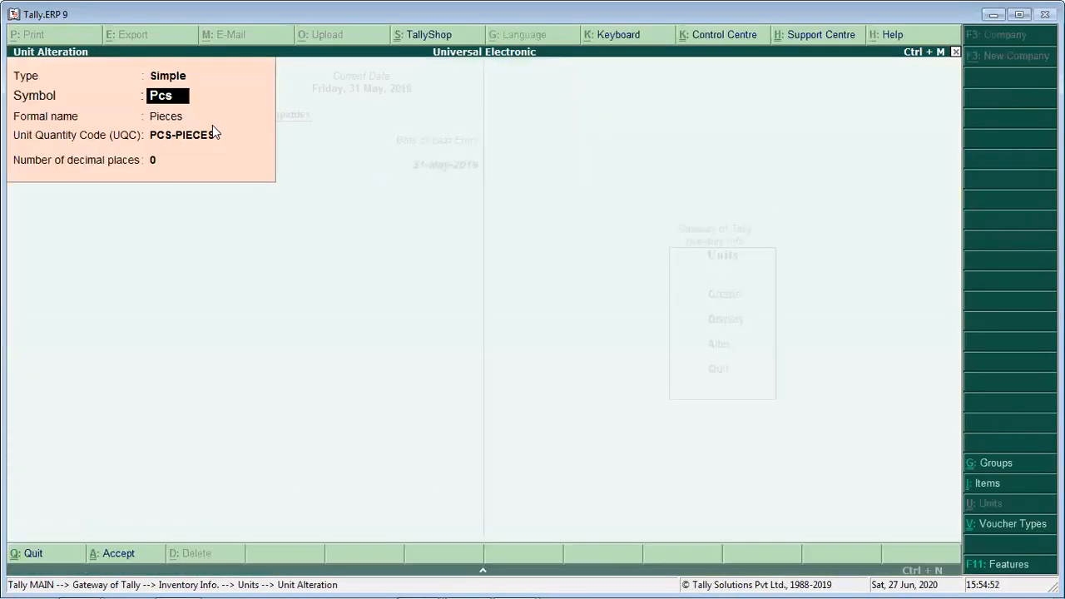
pyautogui.press('Return')
pyautogui.press('Return')
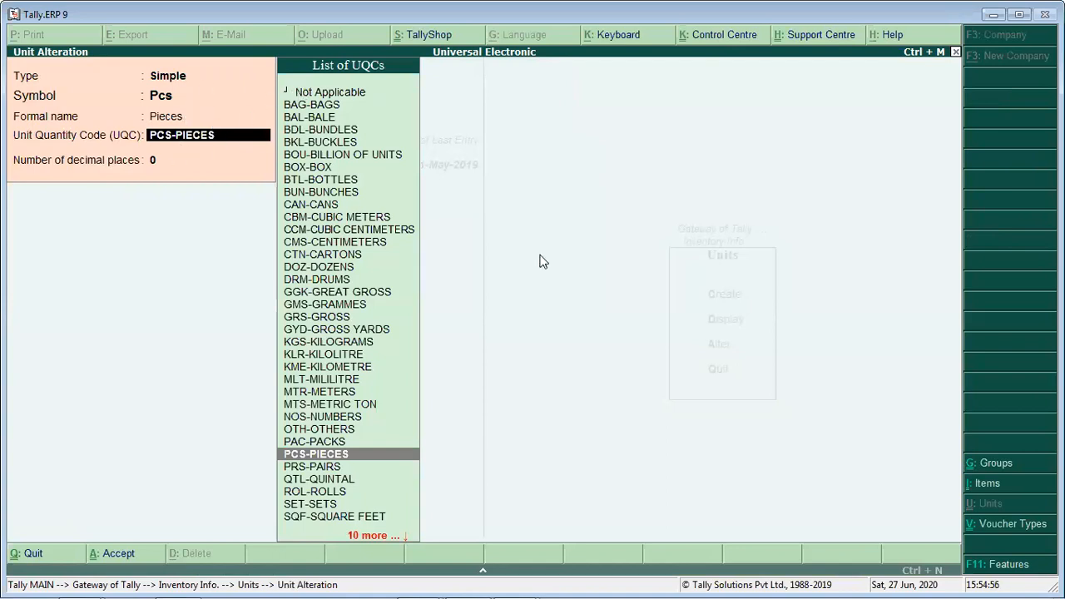
pyautogui.press('Return')
pyautogui.hotkey('ctrl', 'a')
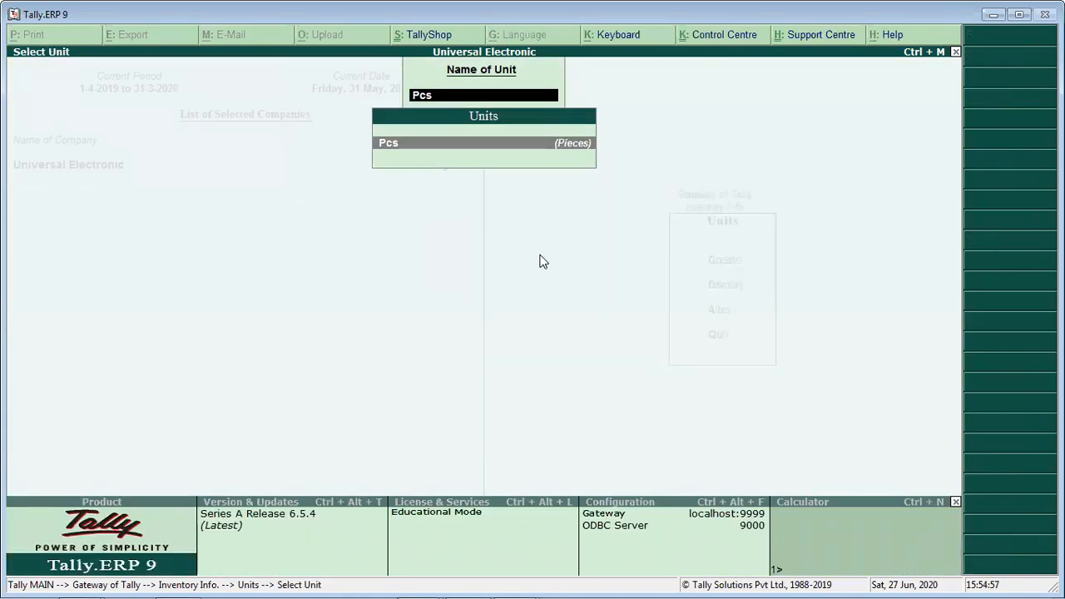
pyautogui.press('Escape')
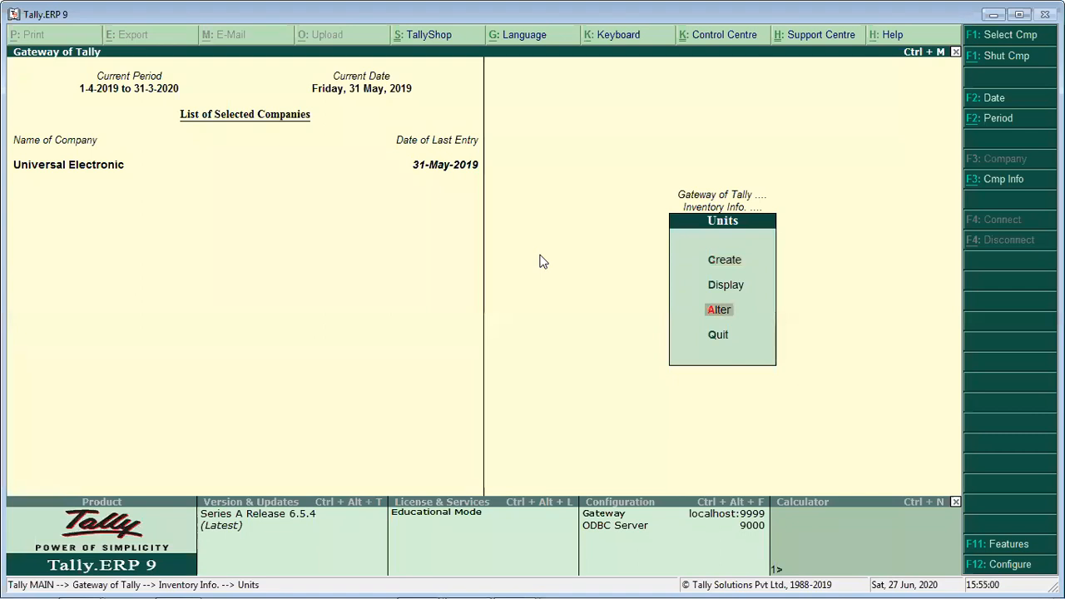
# - Leave the inventory masters and open the list of single ledgers for alteration
pyautogui.press('Escape')
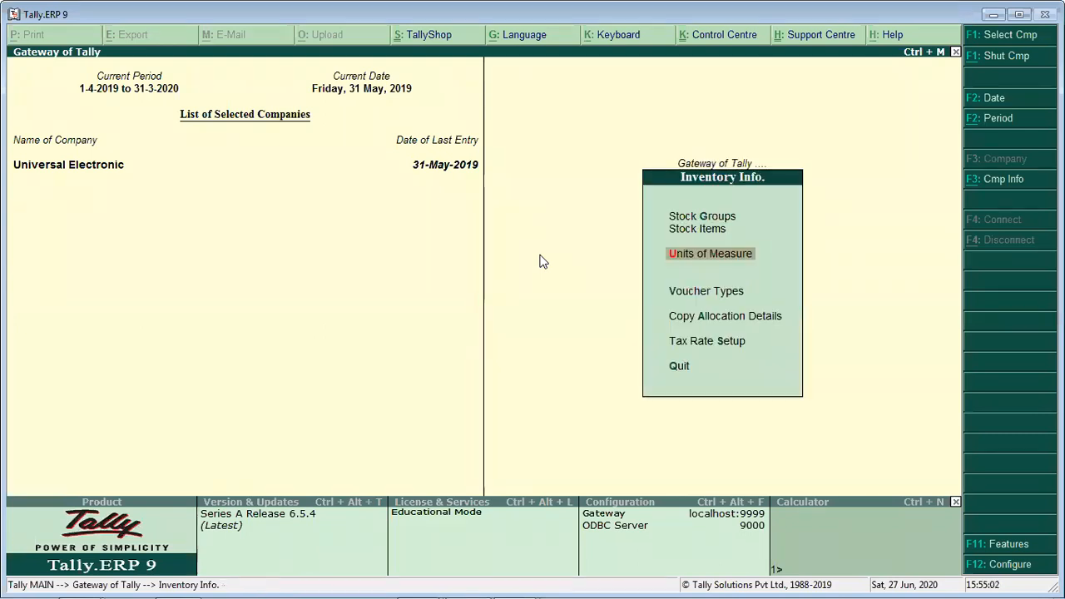
pyautogui.press('Escape')
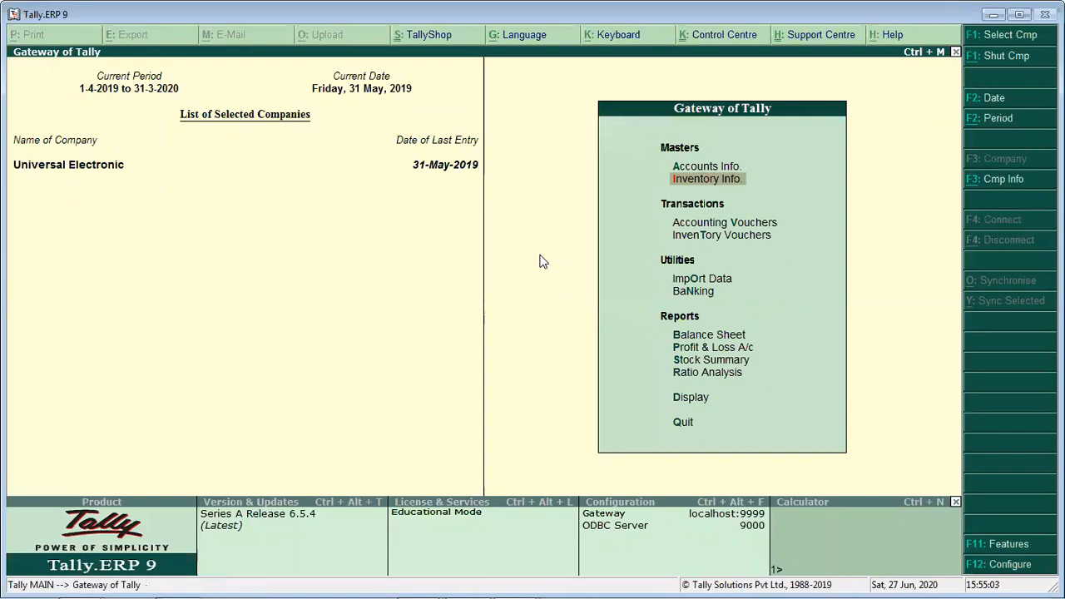
pyautogui.press('Up')
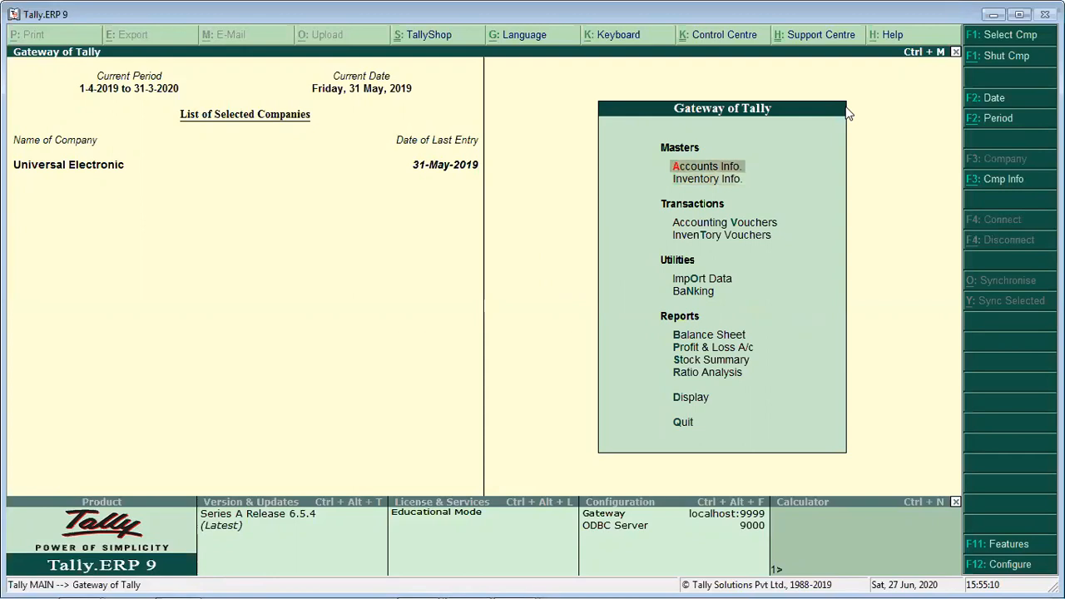
pyautogui.press('Return')
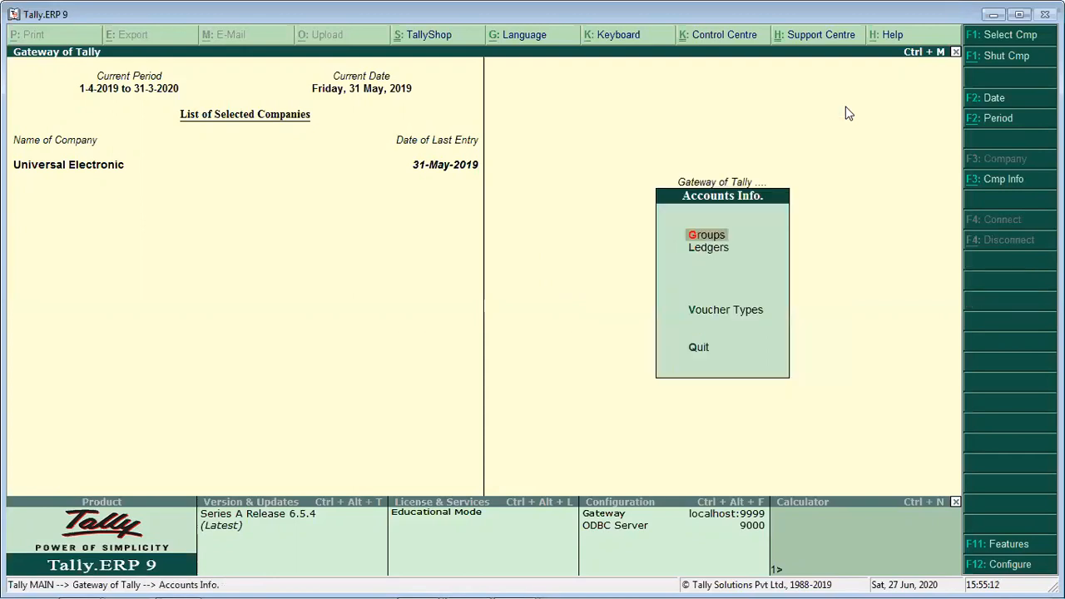
pyautogui.press('l')
pyautogui.press('Down')
pyautogui.press('Down')
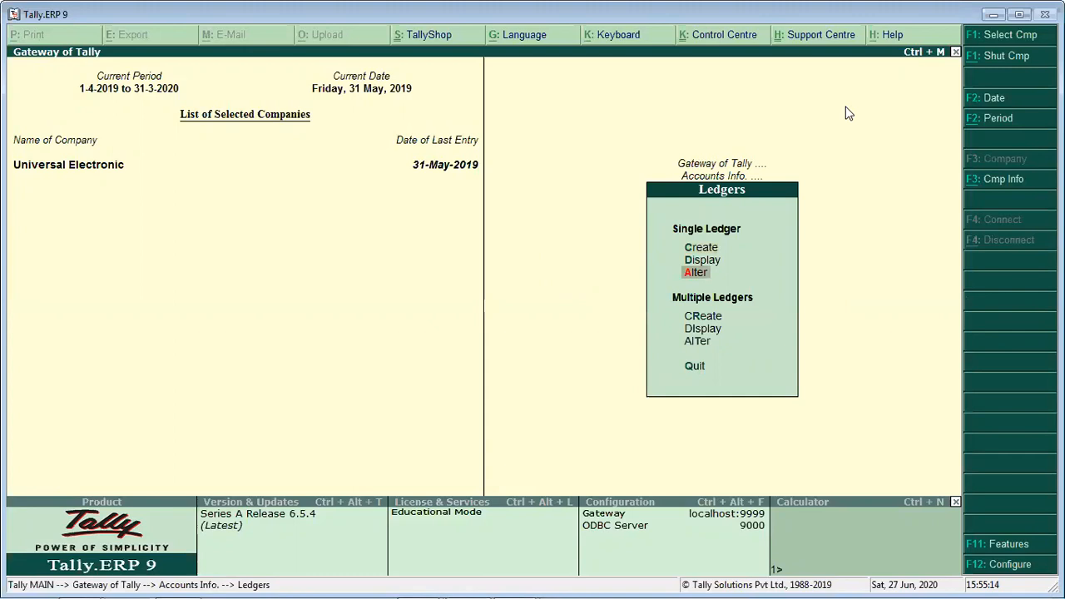
pyautogui.press('Return')
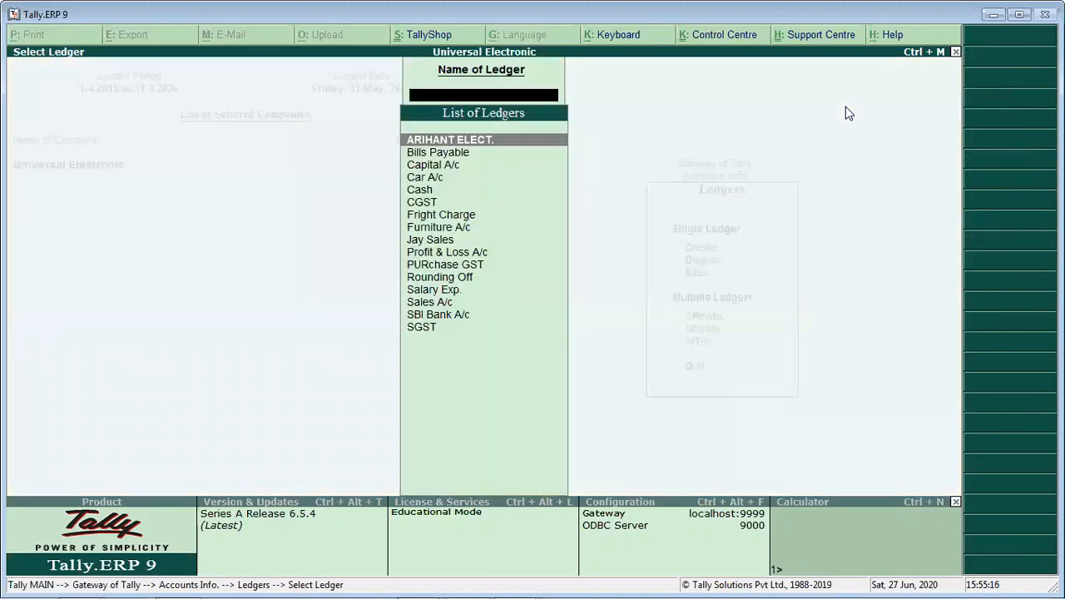
# - Look through the ledger list down to SGST, examining the purchase, sales and tax ledgers, and close the list
pyautogui.press('Down')
pyautogui.press('Down')
pyautogui.press('Down')
pyautogui.press('Down')
pyautogui.press('Down')
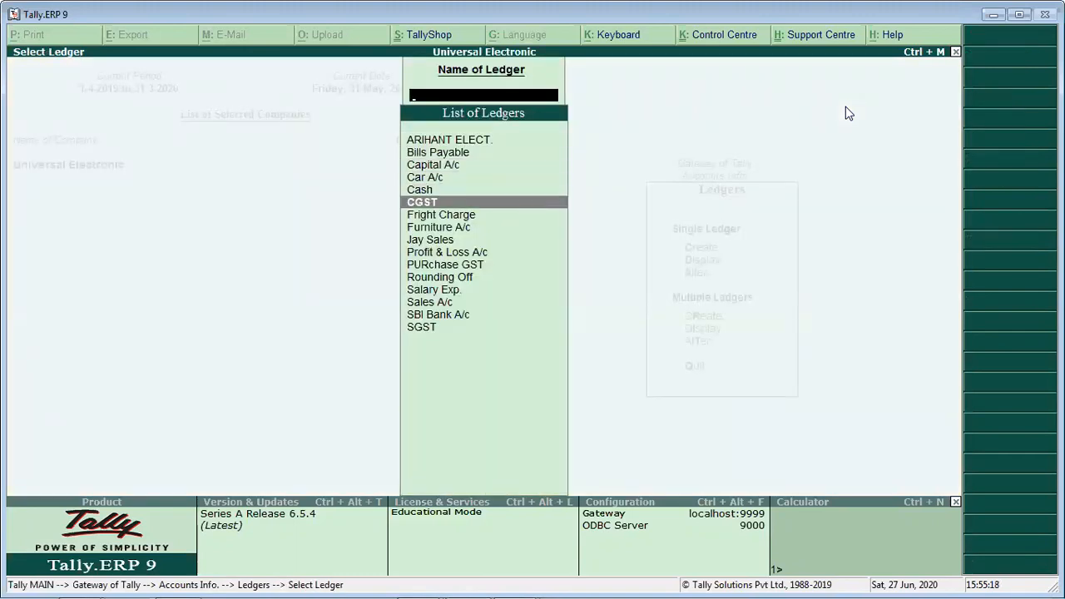
pyautogui.press('Down')
pyautogui.press('Down')
pyautogui.press('Down')
pyautogui.press('Down')
pyautogui.press('Down')
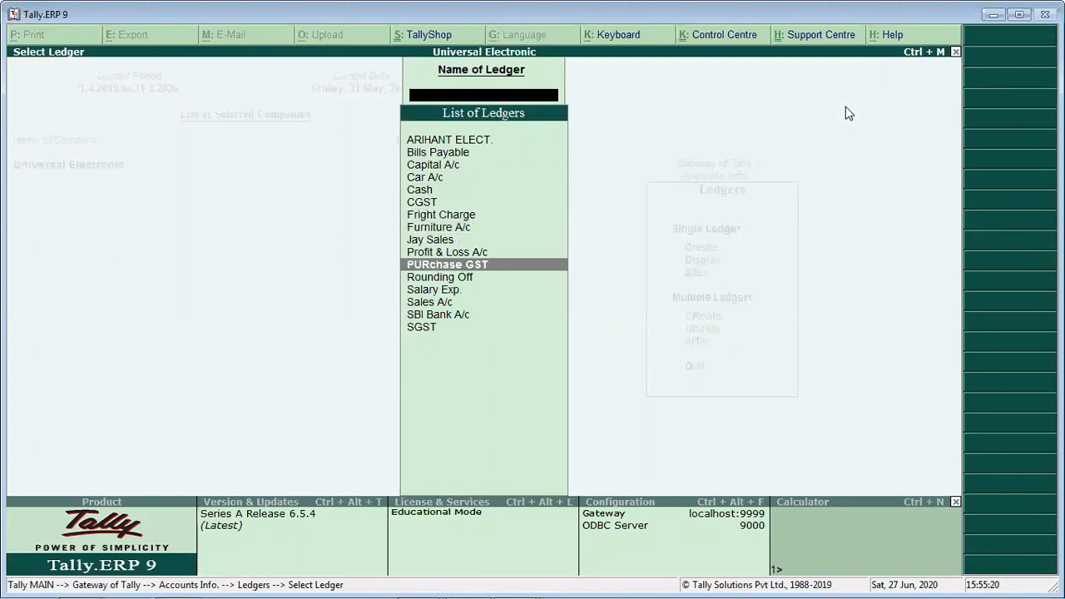
pyautogui.press('Down')
pyautogui.press('Down')
pyautogui.press('Down')
pyautogui.press('Down')
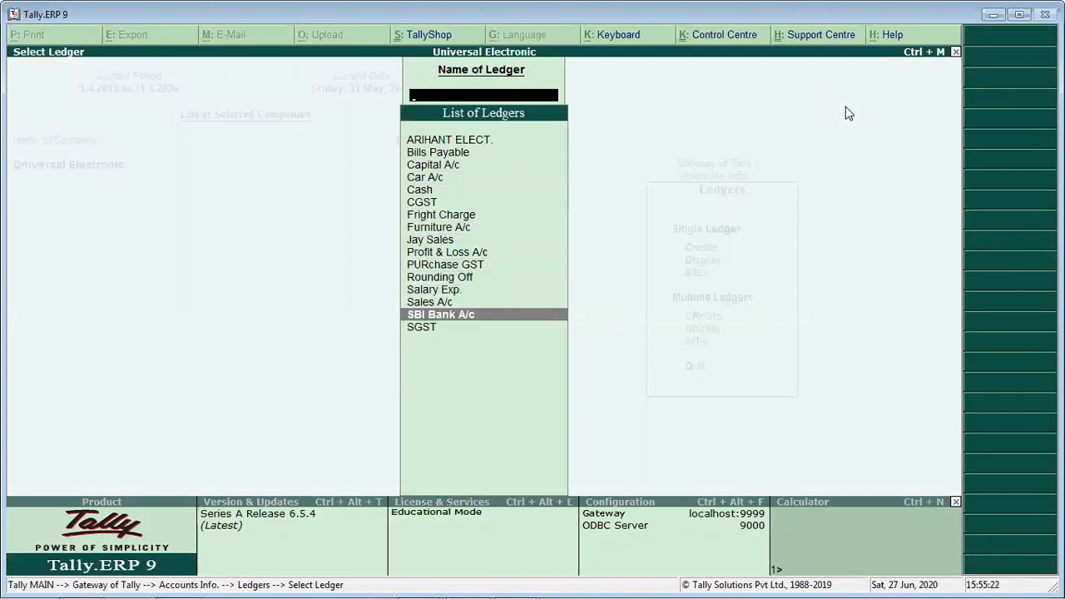
pyautogui.press('Down')
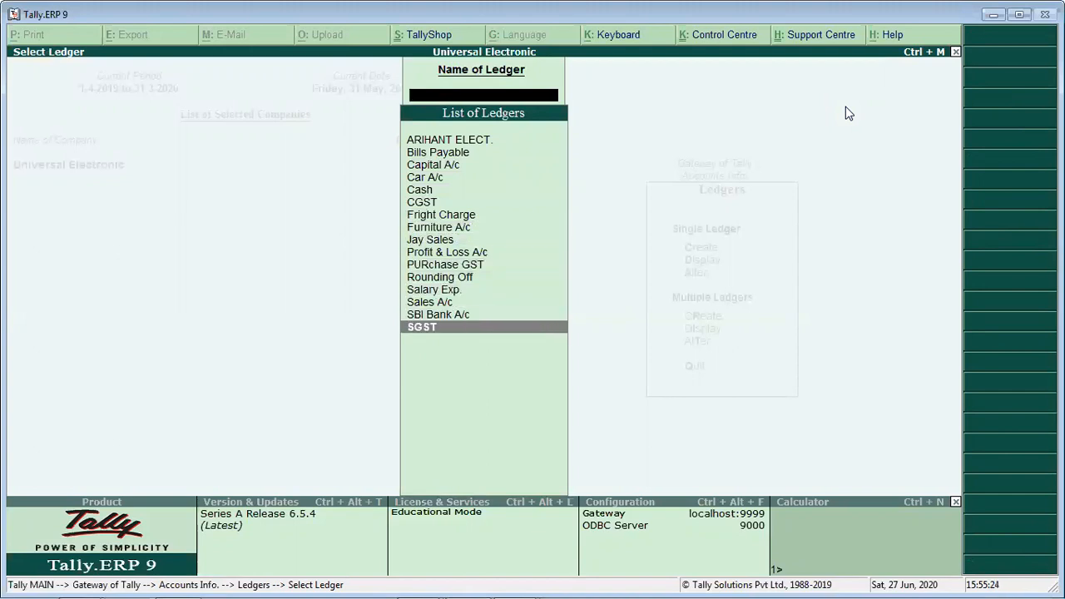
pyautogui.press('Up')
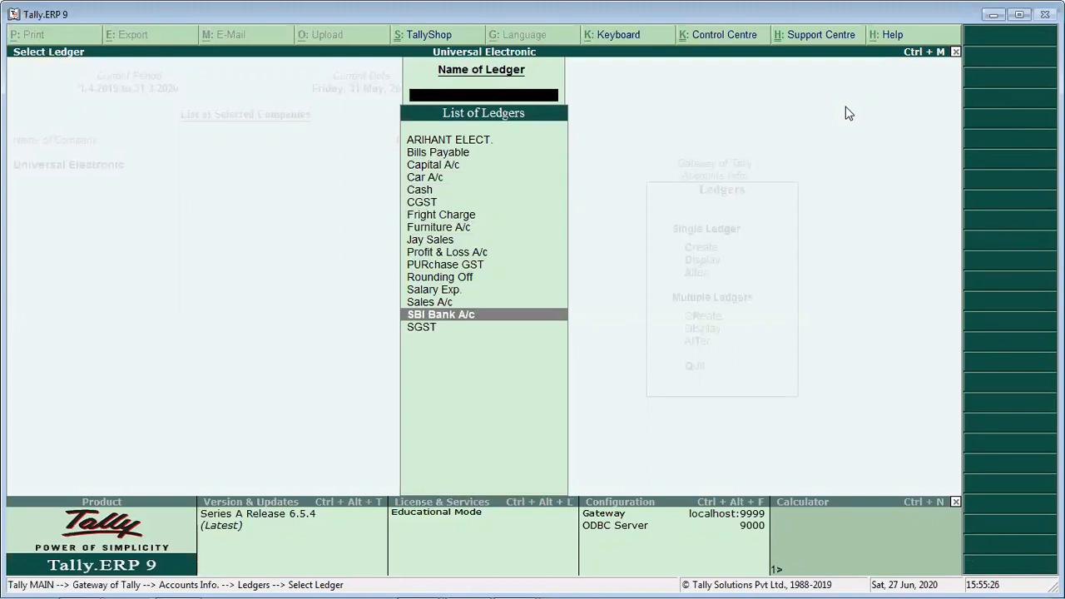
pyautogui.press('Up')
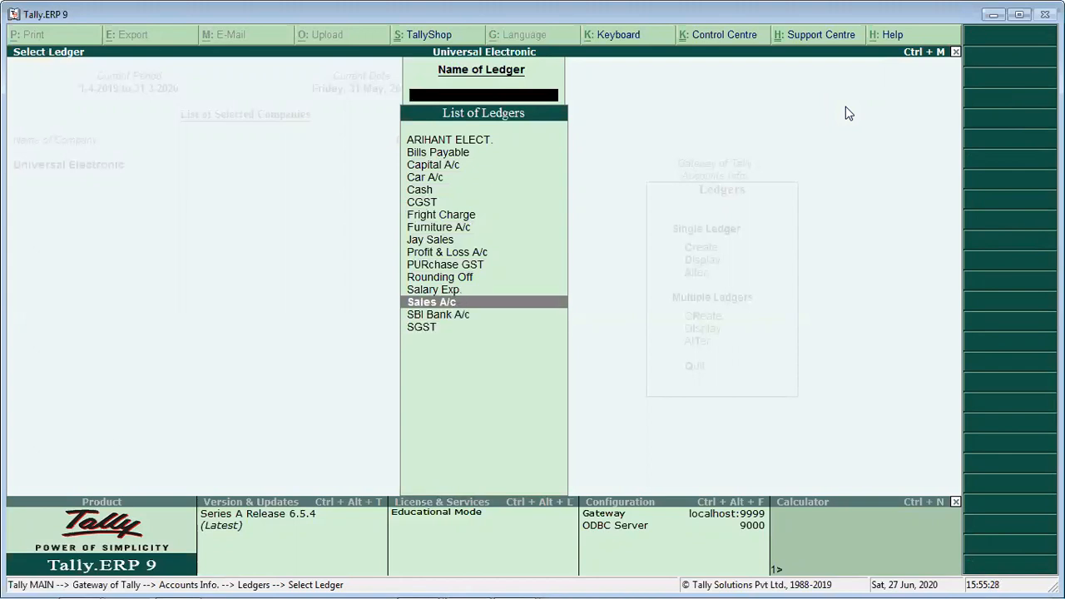
pyautogui.press('Up')
pyautogui.press('Up')
pyautogui.press('Up')
pyautogui.press('Up')
pyautogui.press('Up')
pyautogui.press('Up')
pyautogui.press('Up')
pyautogui.press('Up')
pyautogui.press('Up')
pyautogui.press('Up')
pyautogui.press('Up')
pyautogui.press('Up')
pyautogui.press('Down')
pyautogui.press('Down')
pyautogui.press('Down')
pyautogui.press('Down')
pyautogui.press('Down')
pyautogui.press('Down')
pyautogui.press('Down')
pyautogui.press('Down')
pyautogui.press('Down')
pyautogui.press('Down')
pyautogui.press('Down')
pyautogui.press('Down')
pyautogui.press('Up')
pyautogui.press('Down')
pyautogui.press('Escape')
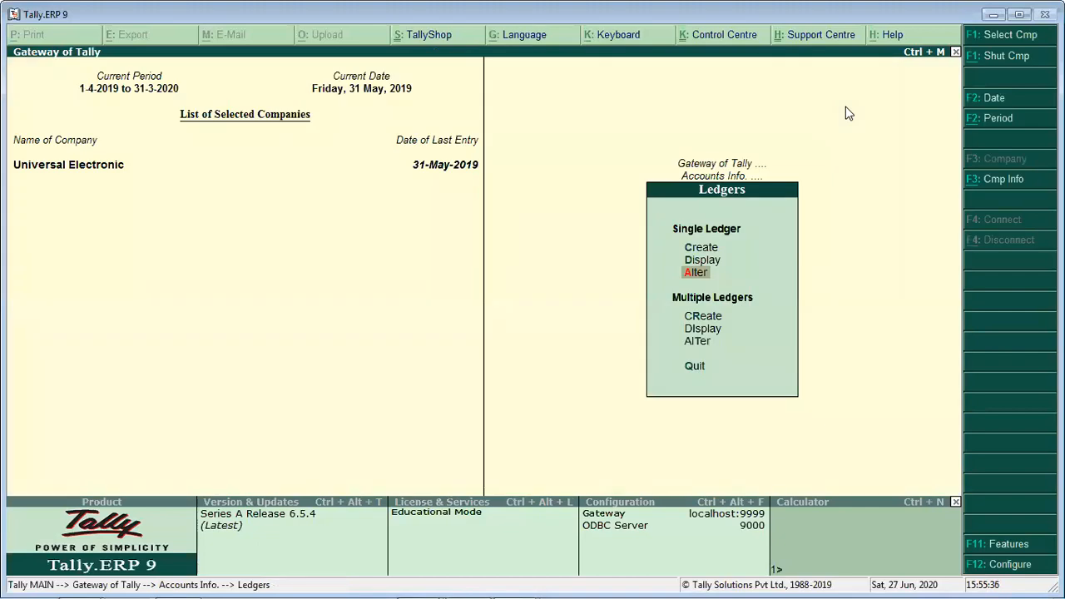
# - Open the Sales A/c ledger for alteration and rename it as Sales GST
pyautogui.press('Up')
pyautogui.press('Up')
pyautogui.press('Down')
pyautogui.press('Down')
pyautogui.press('Return')
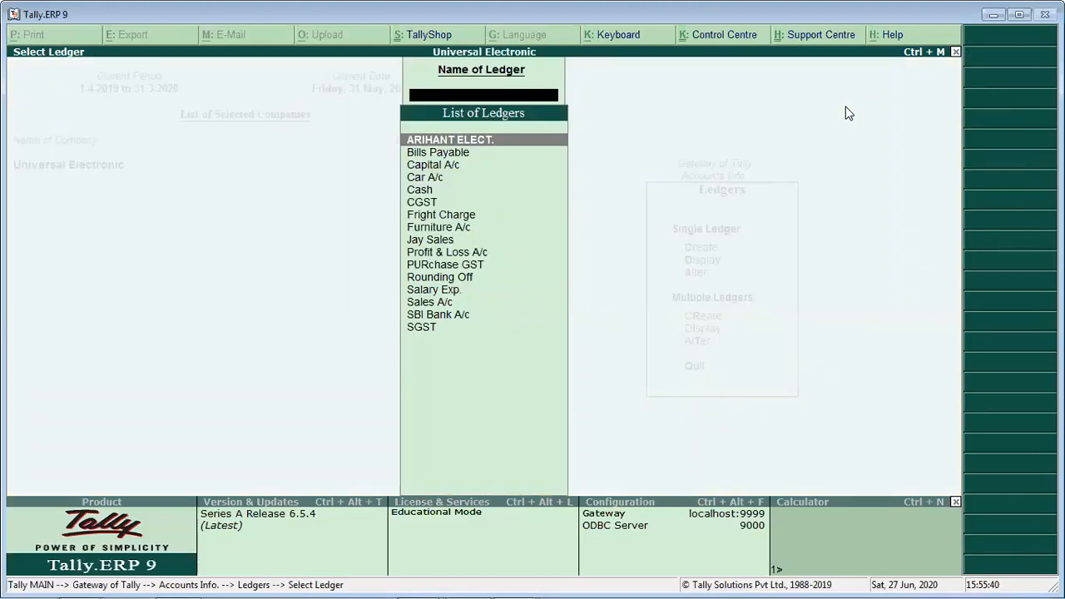
pyautogui.write('sa')
pyautogui.press('Down')
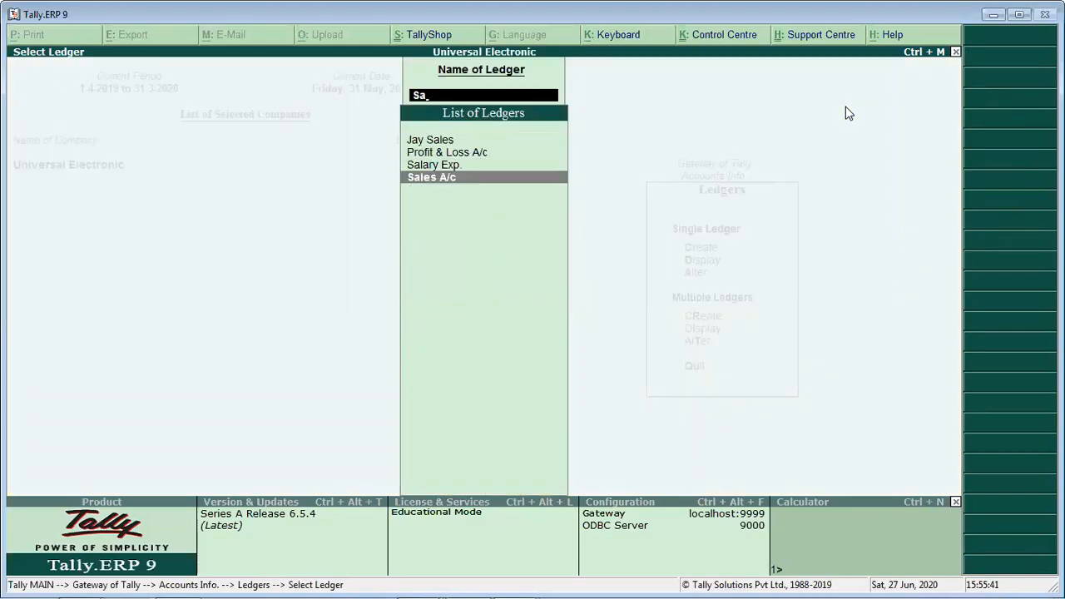
pyautogui.press('Return')
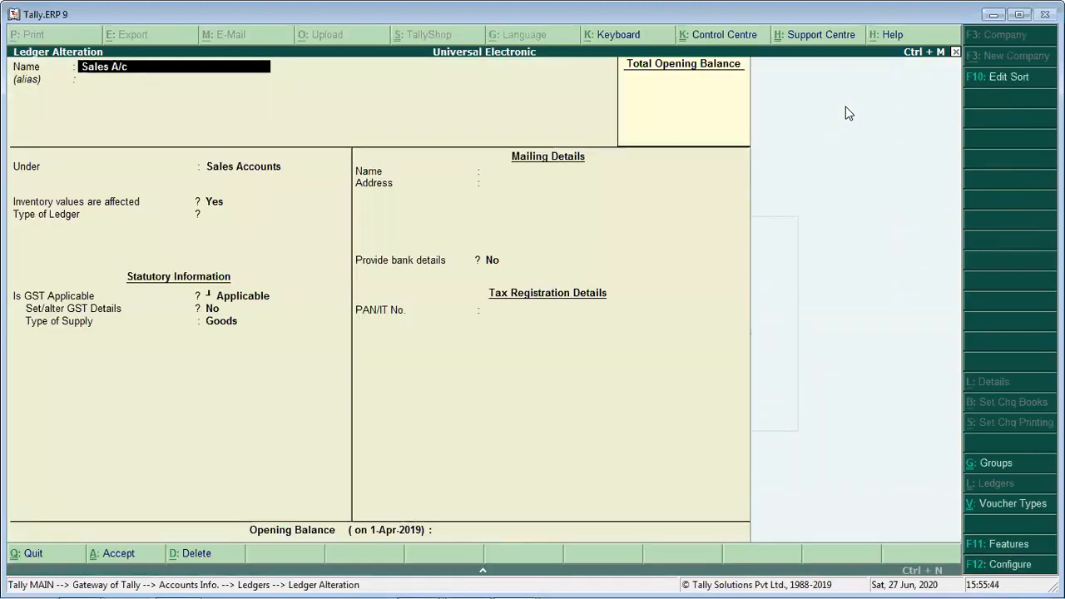
pyautogui.press('BackSpace')
pyautogui.press('BackSpace')
pyautogui.press('BackSpace')
pyautogui.write('Gst')
pyautogui.press('BackSpace')
pyautogui.write('T')
pyautogui.press('Return')
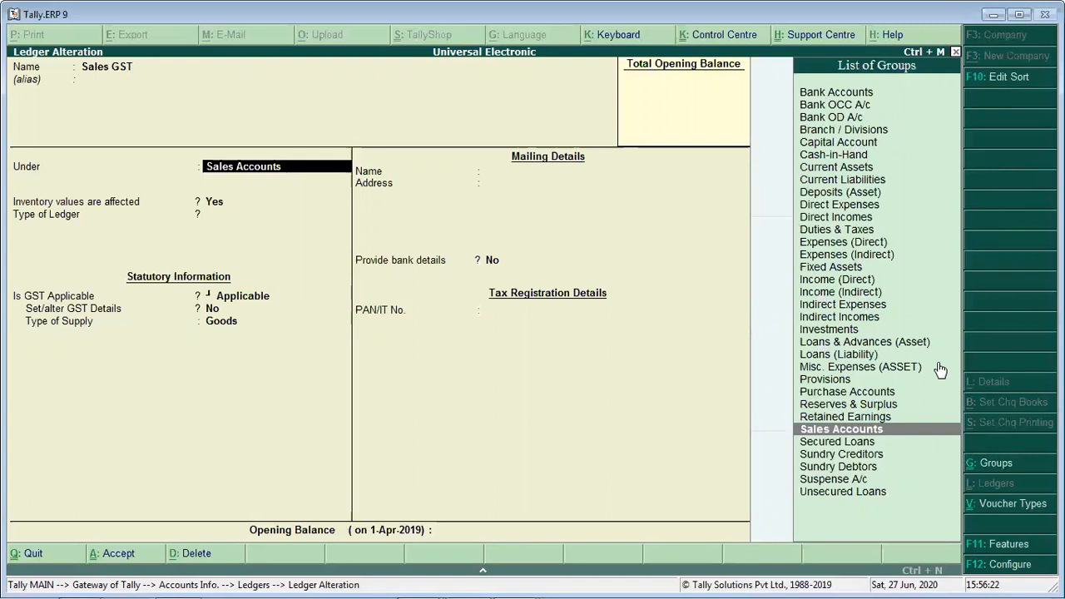
# - Keep Sales GST under Sales Accounts with inventory affected, set its ledger type to Not Applicable, keep GST Applicable for Goods, and accept the ledger
pyautogui.press('Return')
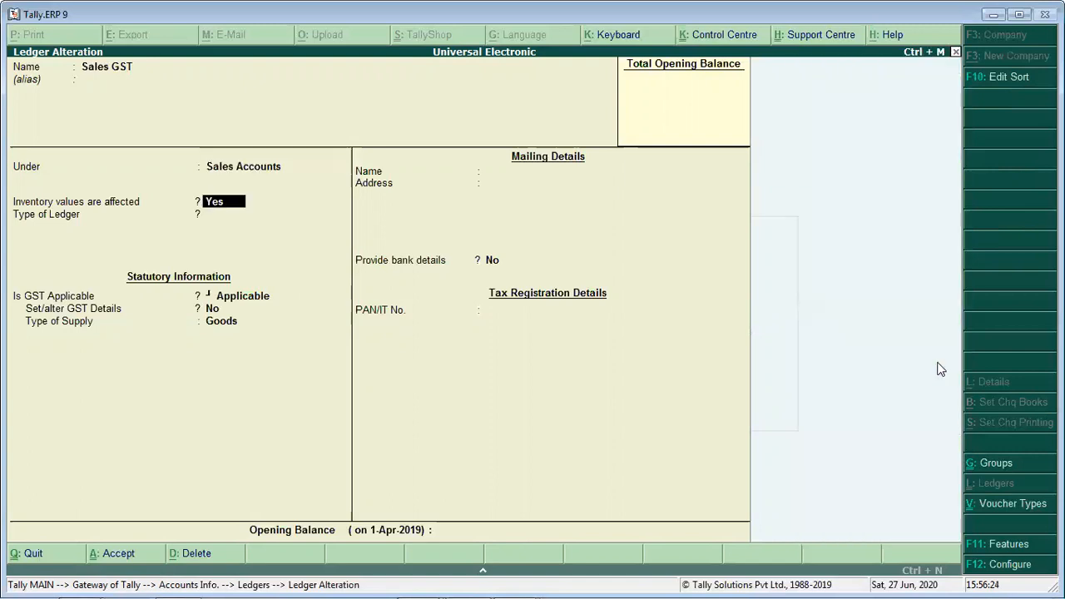
pyautogui.press('Return')
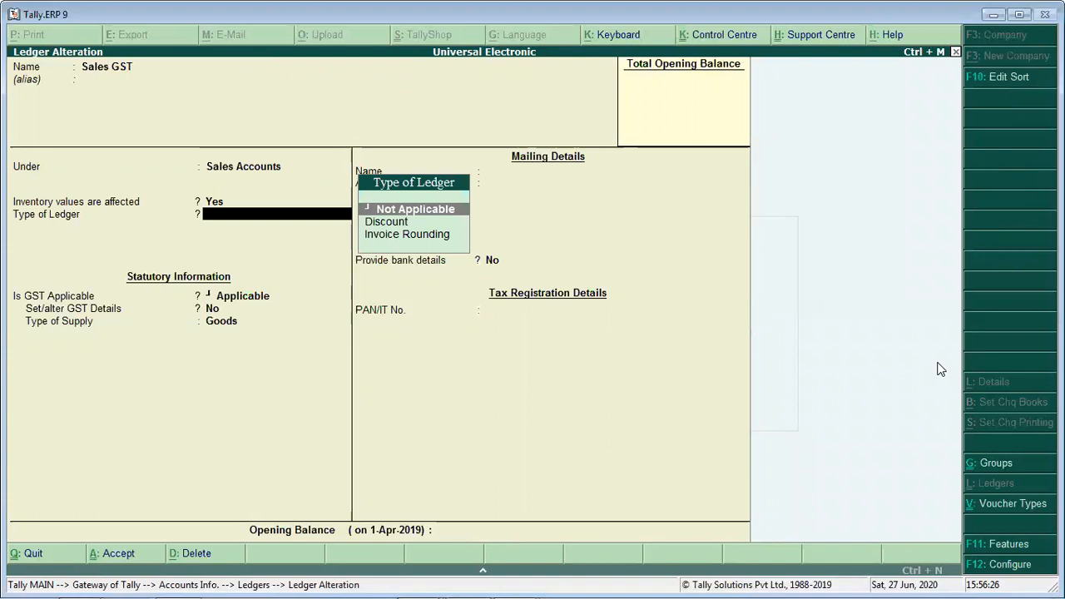
pyautogui.press('Return')
pyautogui.press('Return')
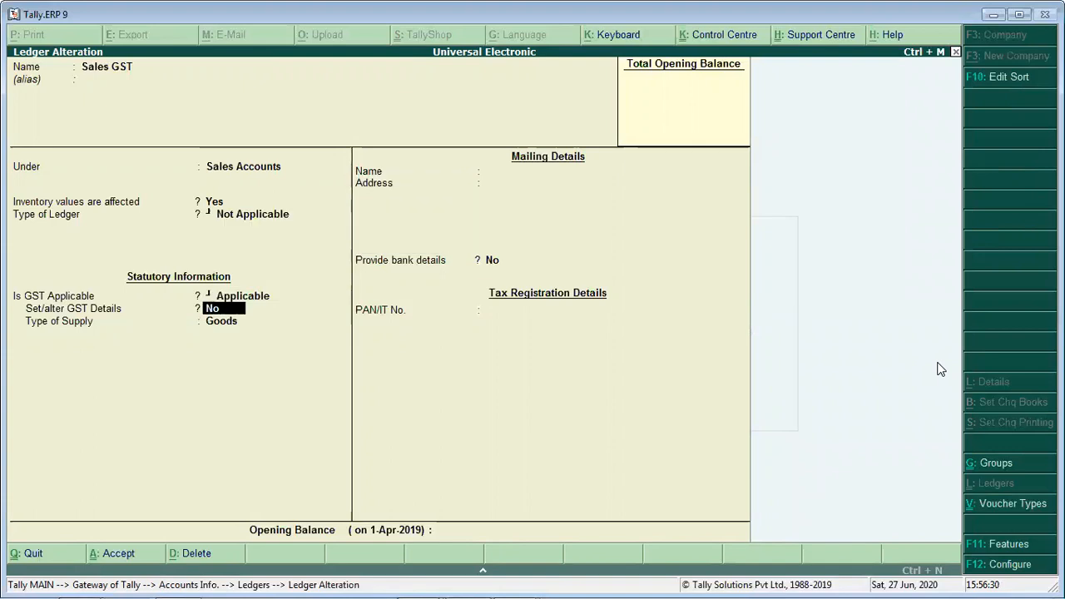
pyautogui.press('Return')
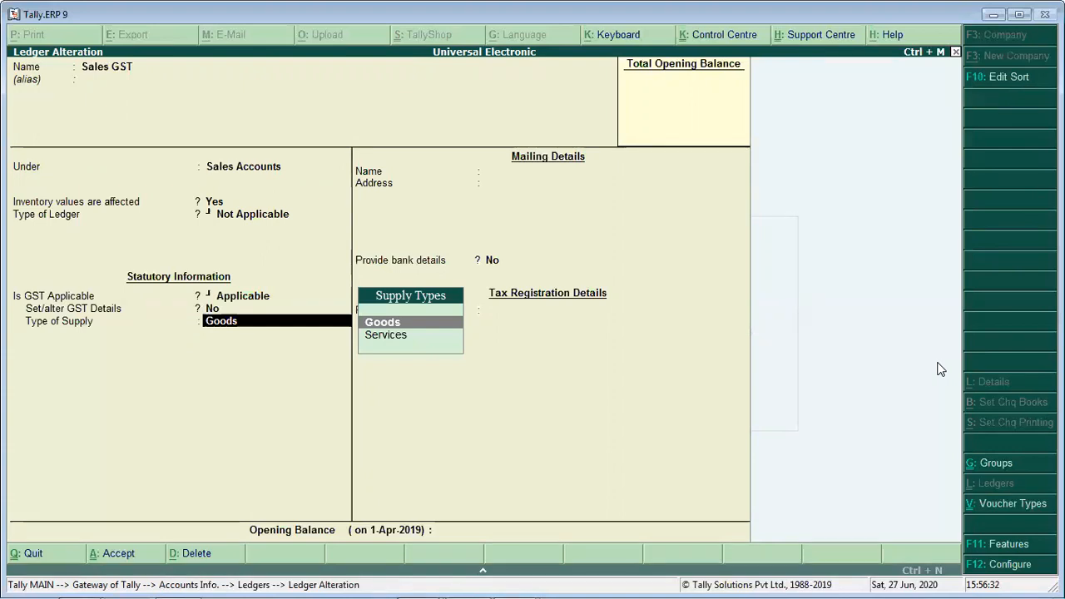
pyautogui.press('Return')
pyautogui.press('Return')
pyautogui.press('Return')
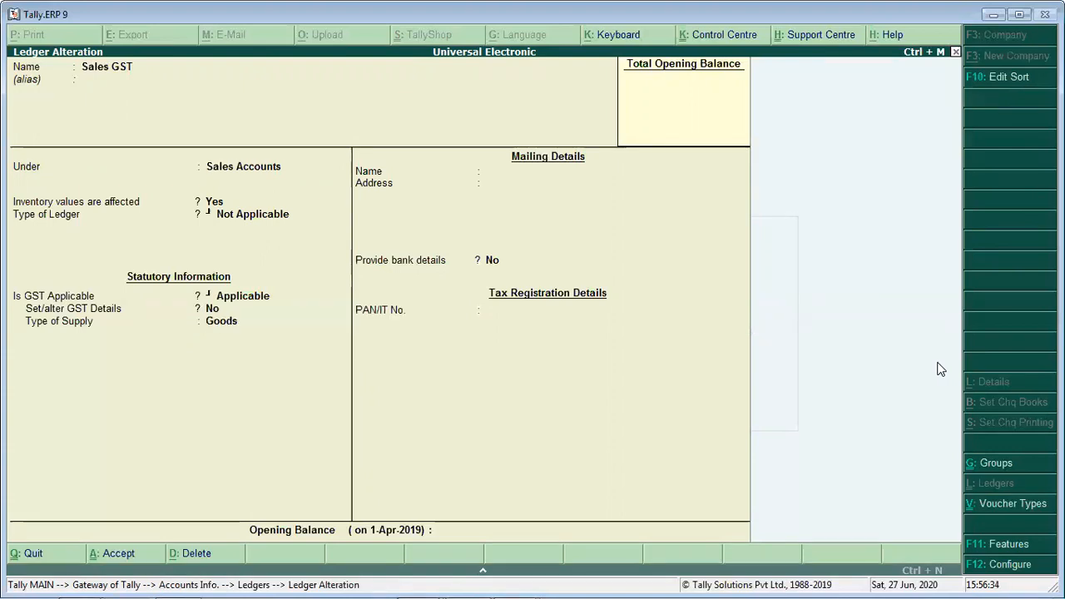
pyautogui.press('Return')
pyautogui.press('Return')
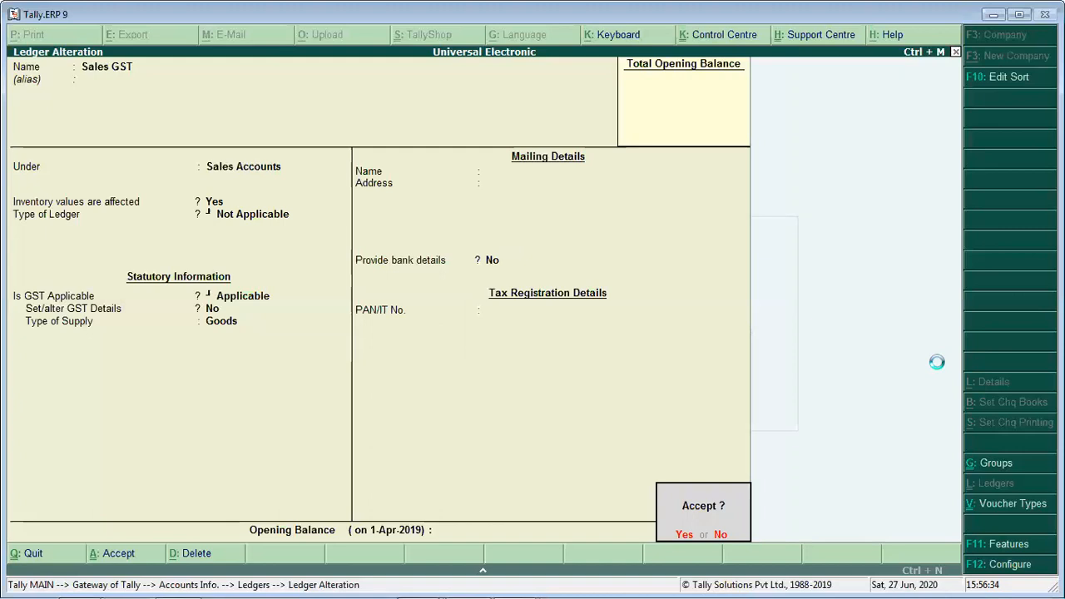
# - Open the Jay Sales ledger for alteration
pyautogui.press('Down')
pyautogui.press('Down')
pyautogui.press('Down')
pyautogui.press('Down')
pyautogui.press('Down')
pyautogui.press('Down')
pyautogui.press('Down')
pyautogui.press('Down')
pyautogui.press('Down')
pyautogui.press('Down')
pyautogui.press('Down')
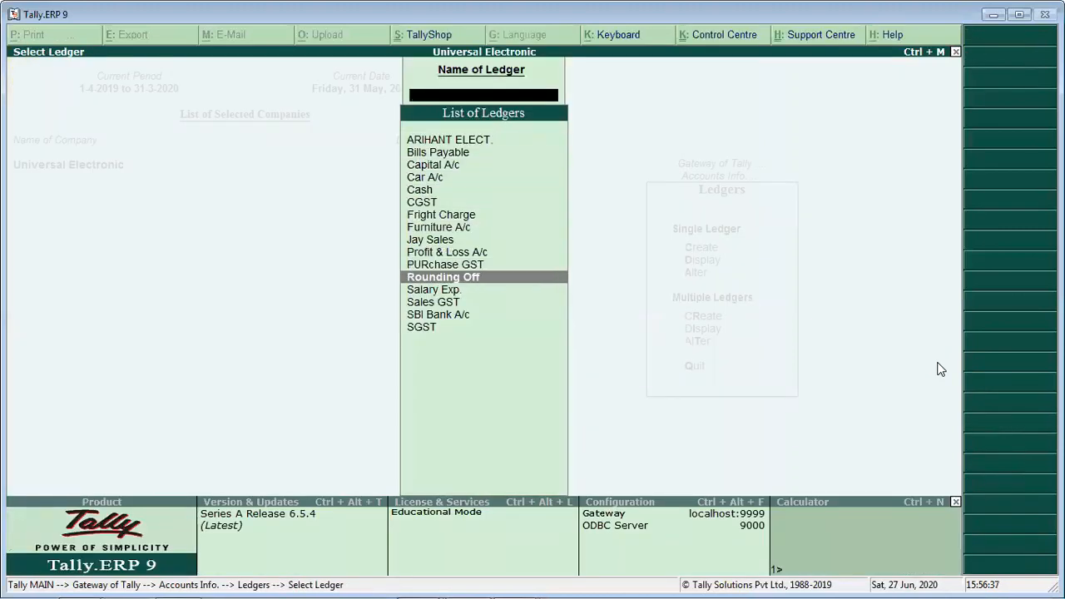
pyautogui.press('Up')
pyautogui.press('Up')
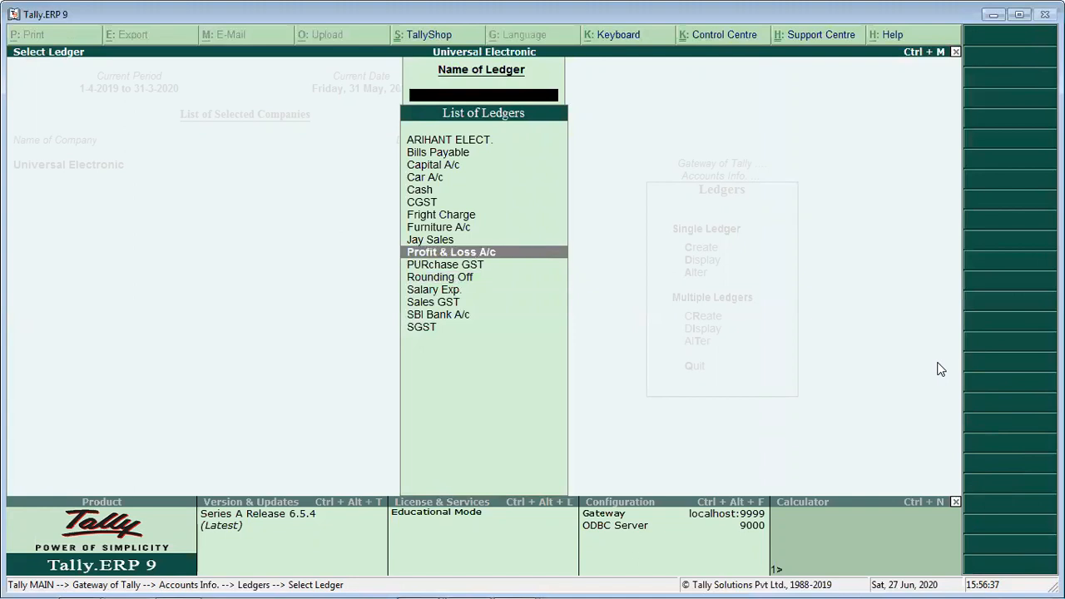
pyautogui.press('Up')
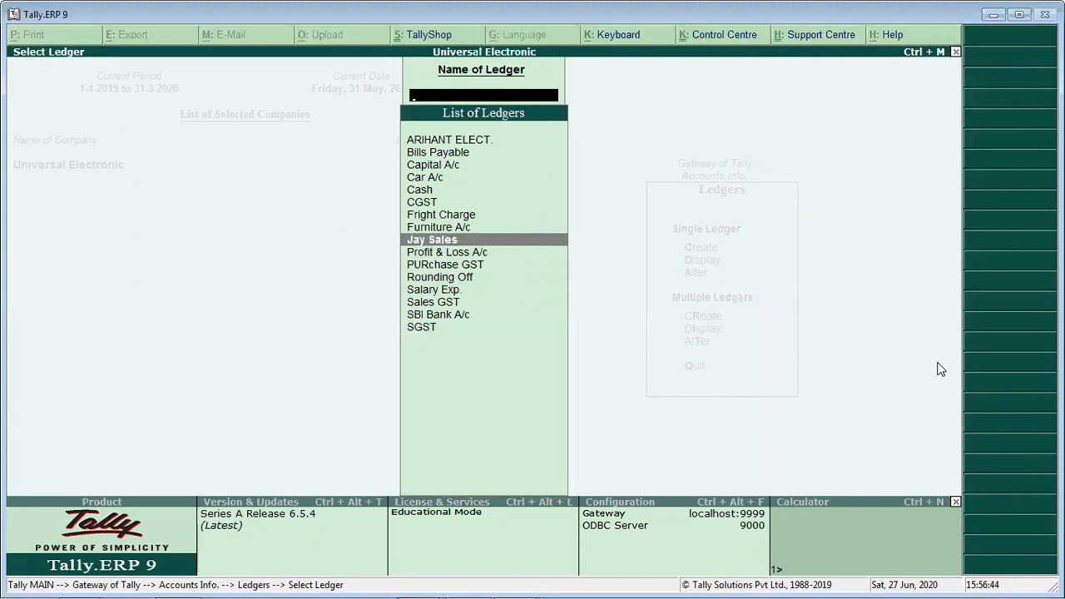
pyautogui.press('Return')
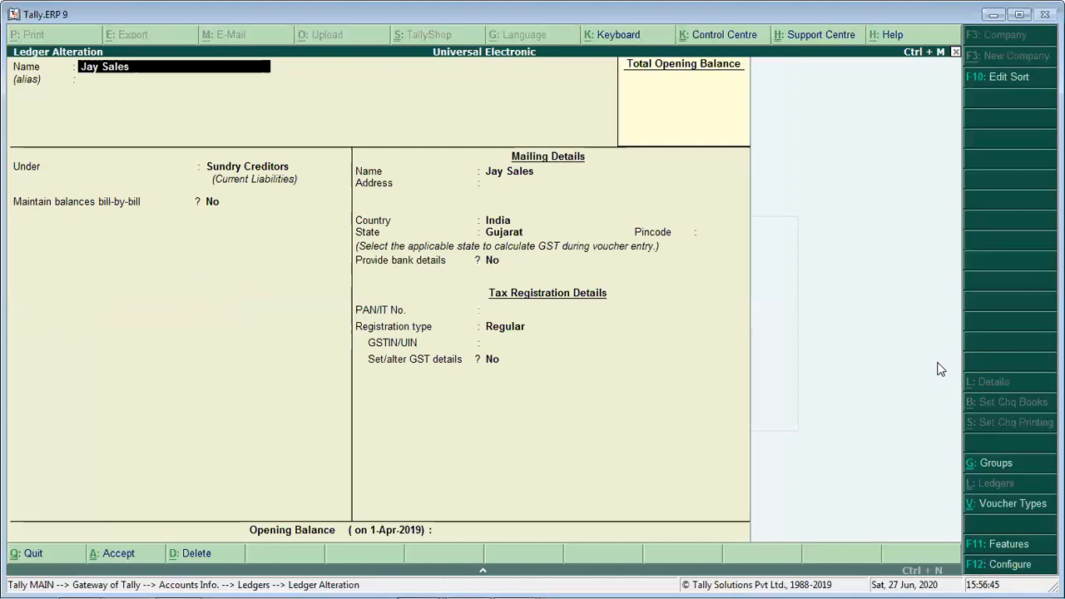
# - Fill in the GSTIN/UIN of Jay Sales, keeping it a Regular registration under Sundry Creditors, and accept the ledger
pyautogui.press('Return')
pyautogui.press('Return')
pyautogui.press('Return')
pyautogui.press('Return')
pyautogui.press('Return')
pyautogui.press('Return')
pyautogui.press('Return')
pyautogui.press('Return')
pyautogui.press('Return')
pyautogui.press('Return')
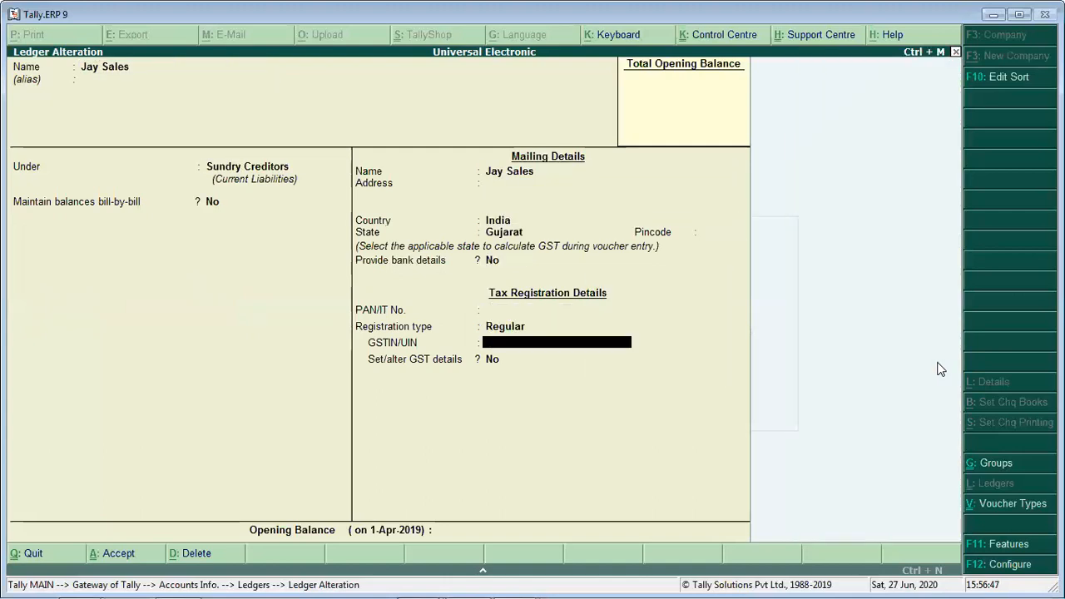
pyautogui.hotkey('ctrl', 'alt', 'v')
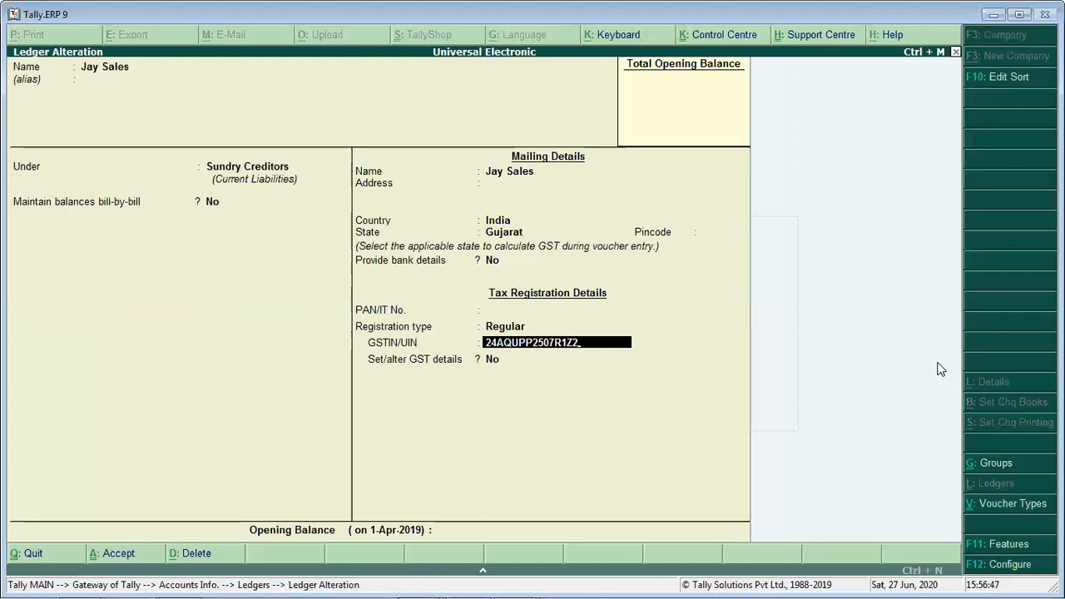
pyautogui.press('Return')
pyautogui.press('Return')
pyautogui.press('Return')
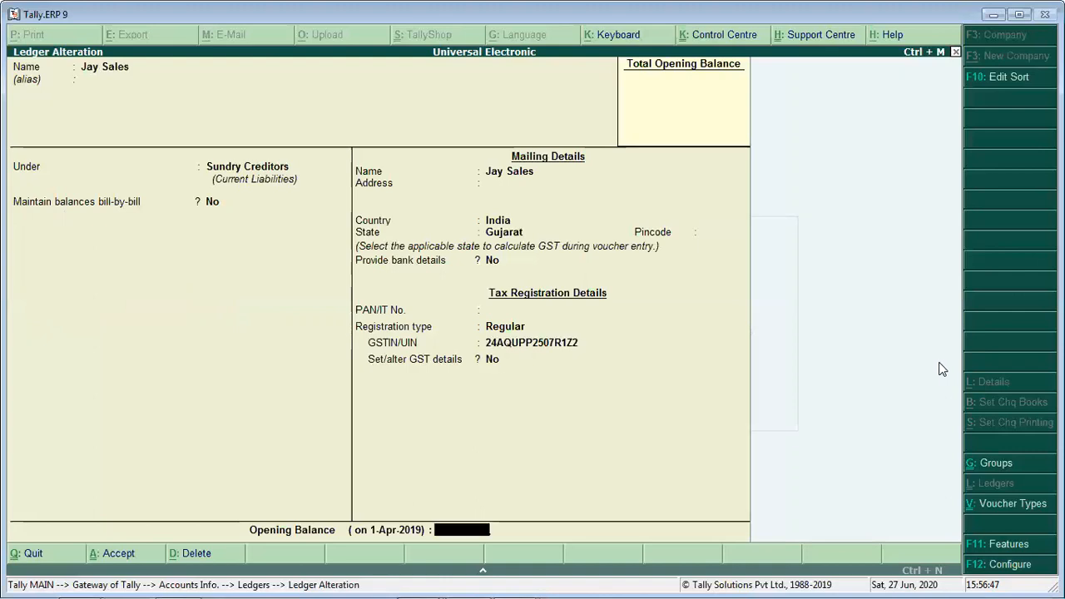
pyautogui.press('Return')
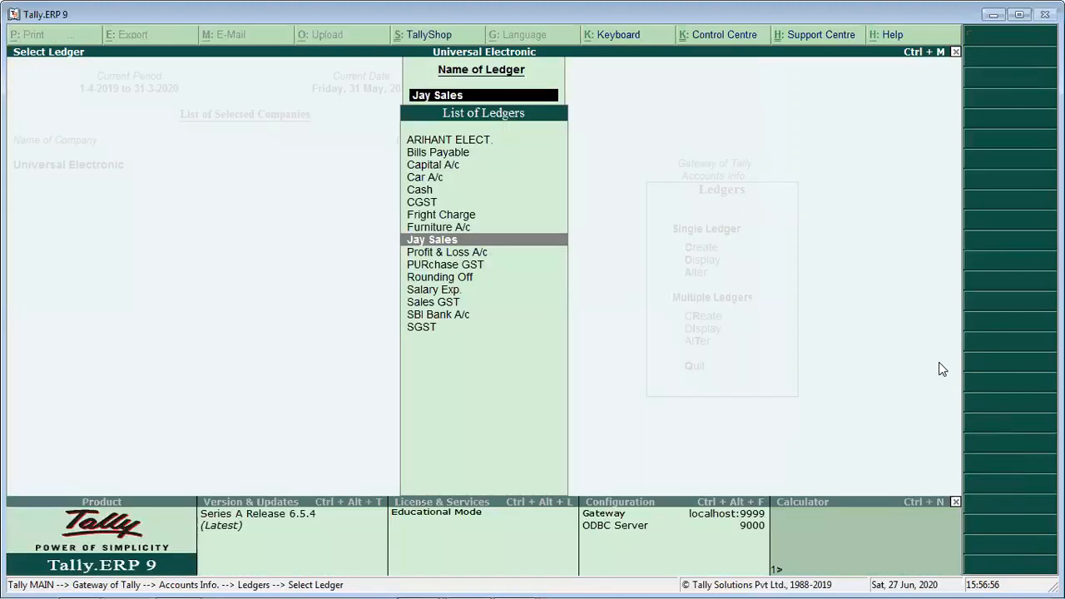
# - Close the ledger list and return to the Gateway of Tally
pyautogui.press('Down')
pyautogui.press('Down')
pyautogui.press('Down')
pyautogui.press('Down')
pyautogui.press('Down')
pyautogui.press('Escape')
pyautogui.press('Escape')
pyautogui.press('Escape')
pyautogui.press('Escape')
pyautogui.press('Down')
pyautogui.press('Down')
pyautogui.press('Down')
pyautogui.press('Down')
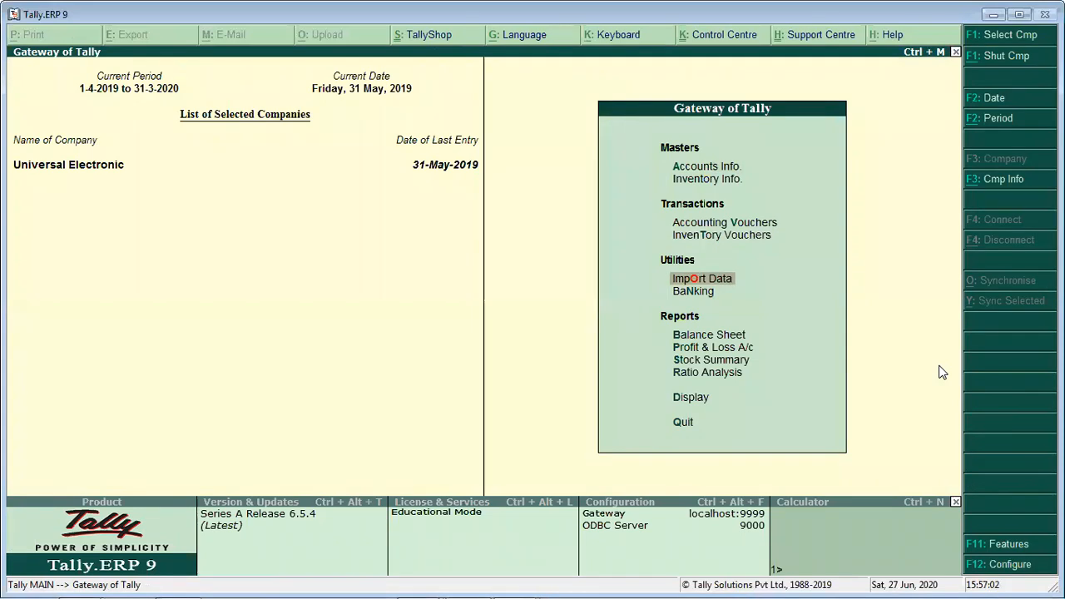
pyautogui.press('Down')
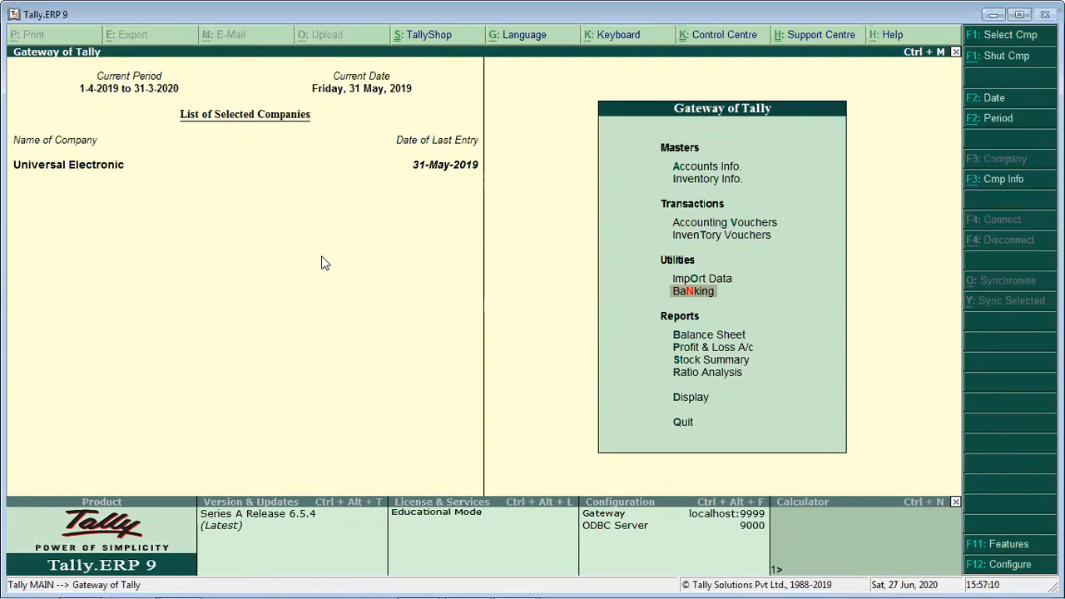
# - View the company's Statutory & Taxation features to check the GST setting, and close them
pyautogui.click(1007, 547)
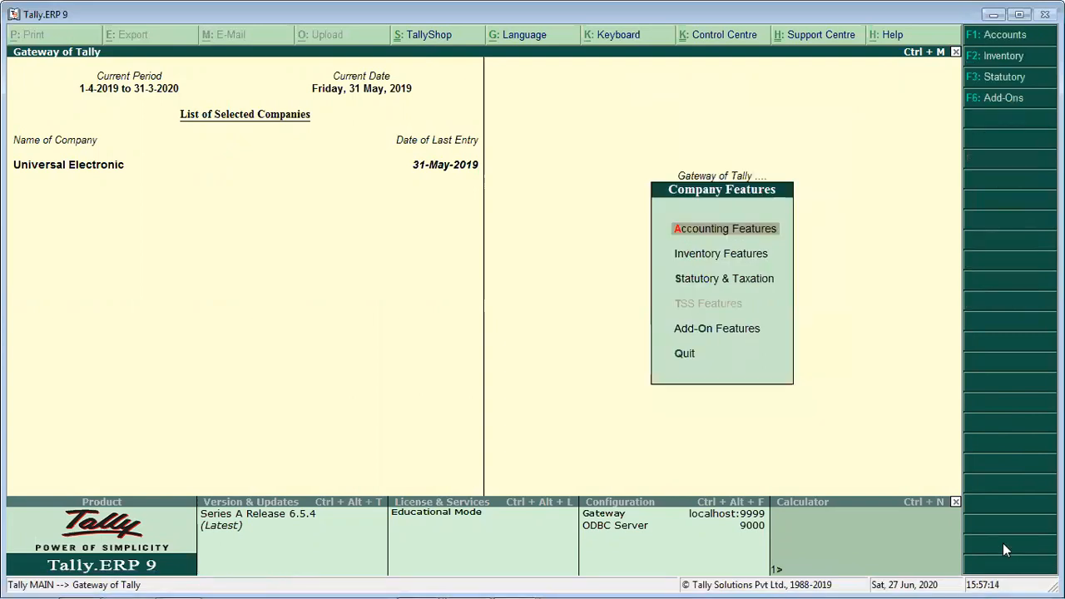
pyautogui.press('Down')
pyautogui.press('Down')
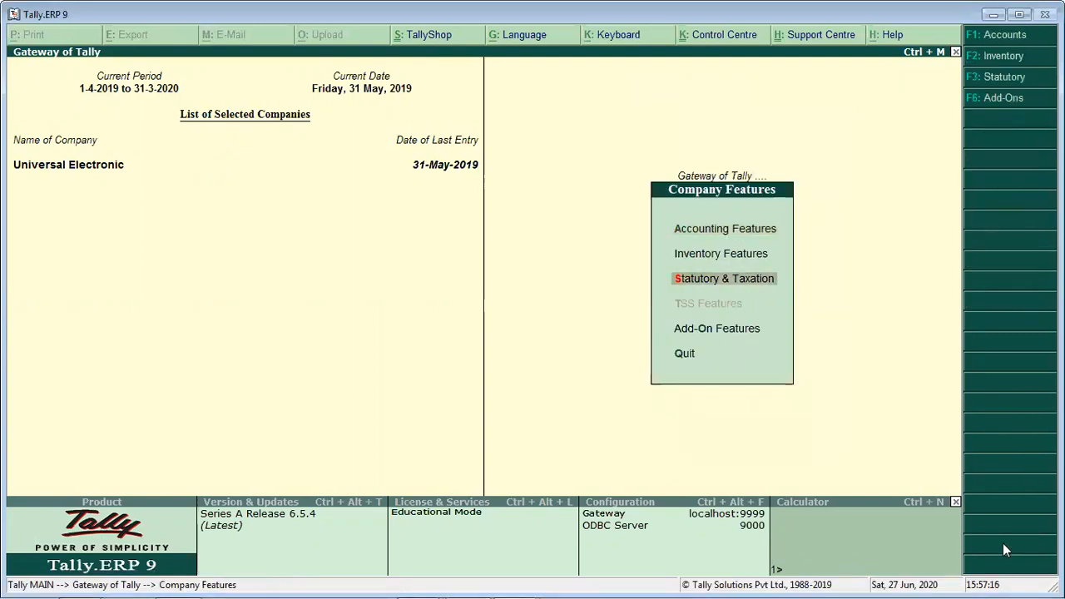
pyautogui.press('Return')
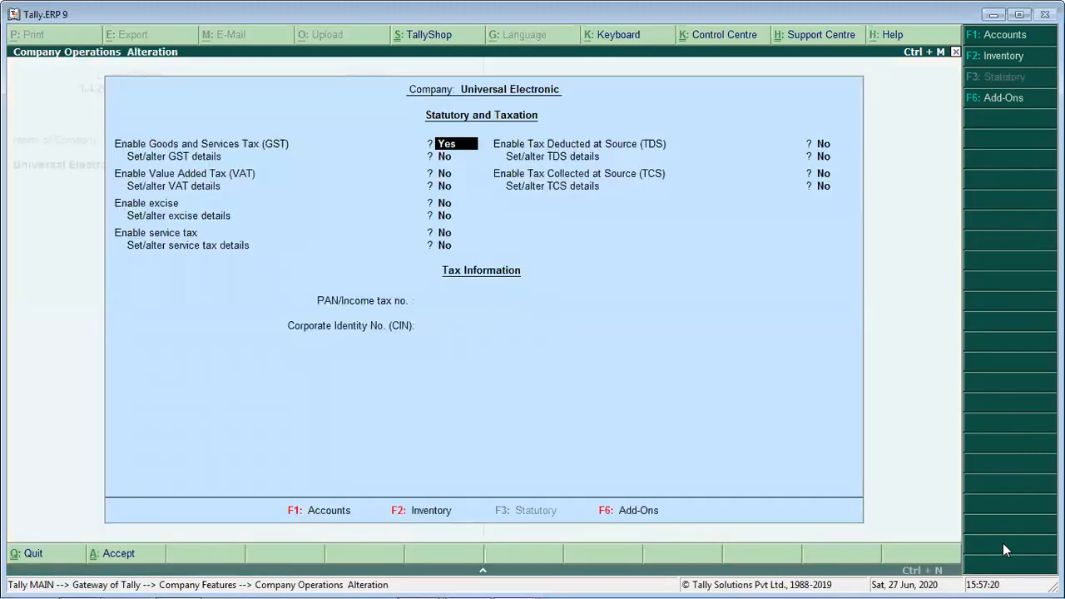
pyautogui.press('Escape')
pyautogui.press('Return')
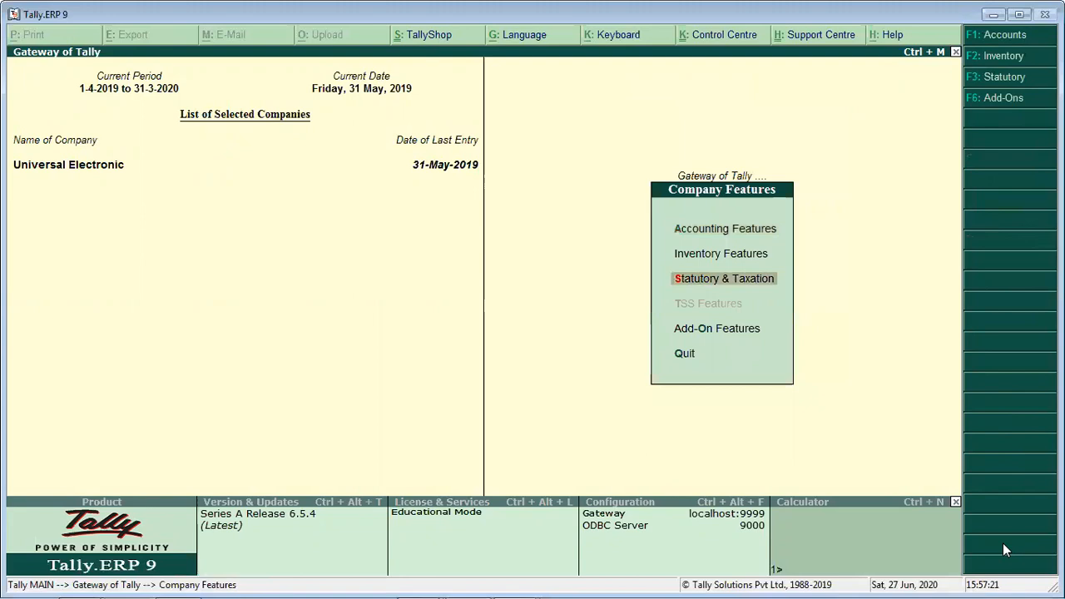
# - Open the company's Accounting Features and switch from there to the statutory and taxation settings
pyautogui.press('Up')
pyautogui.press('Up')
pyautogui.press('Return')
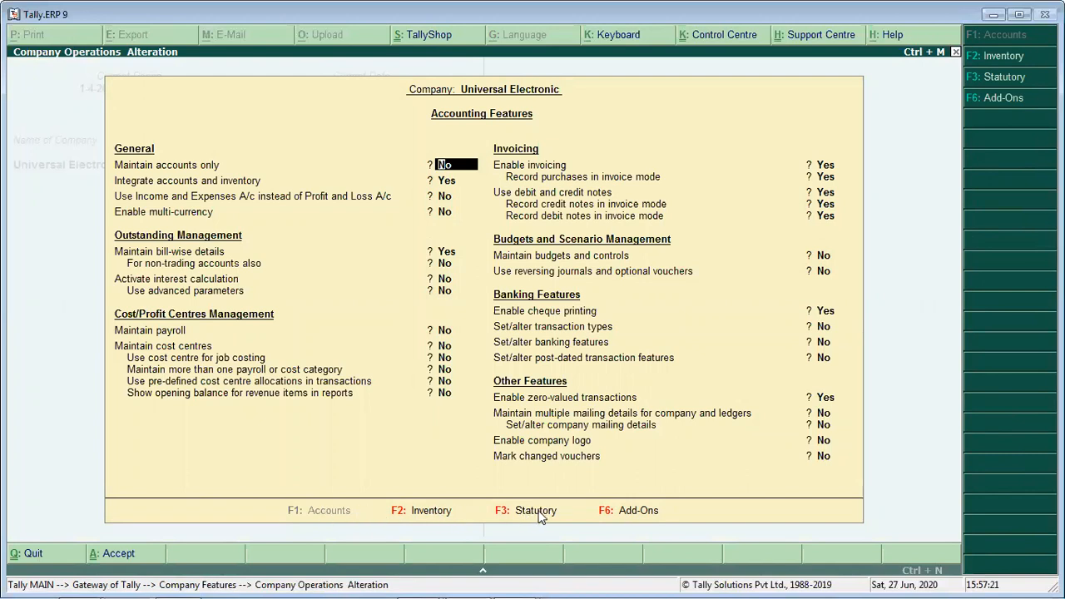
pyautogui.press('F3')
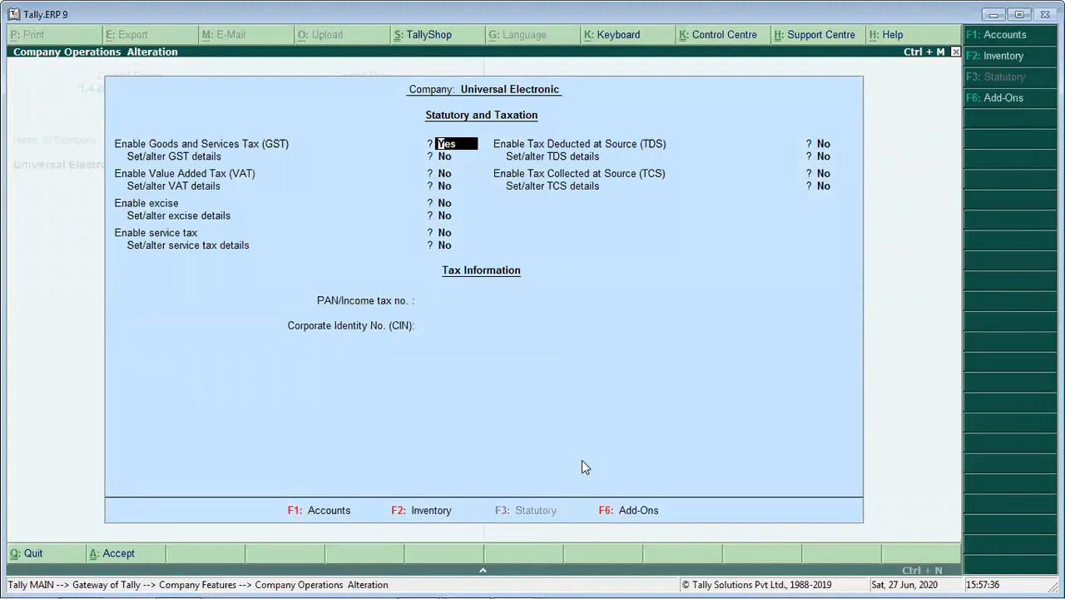
# - Set Set/alter GST details to Yes, review the company's GST details, accept both screens and leave the company features
pyautogui.press('Return')
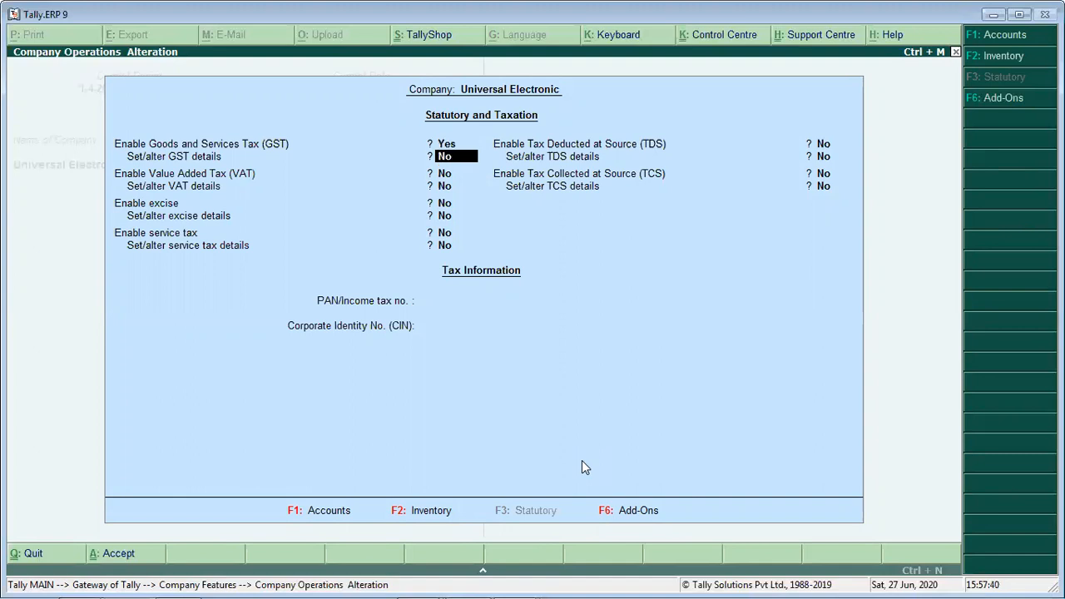
pyautogui.press('y')
pyautogui.press('Return')
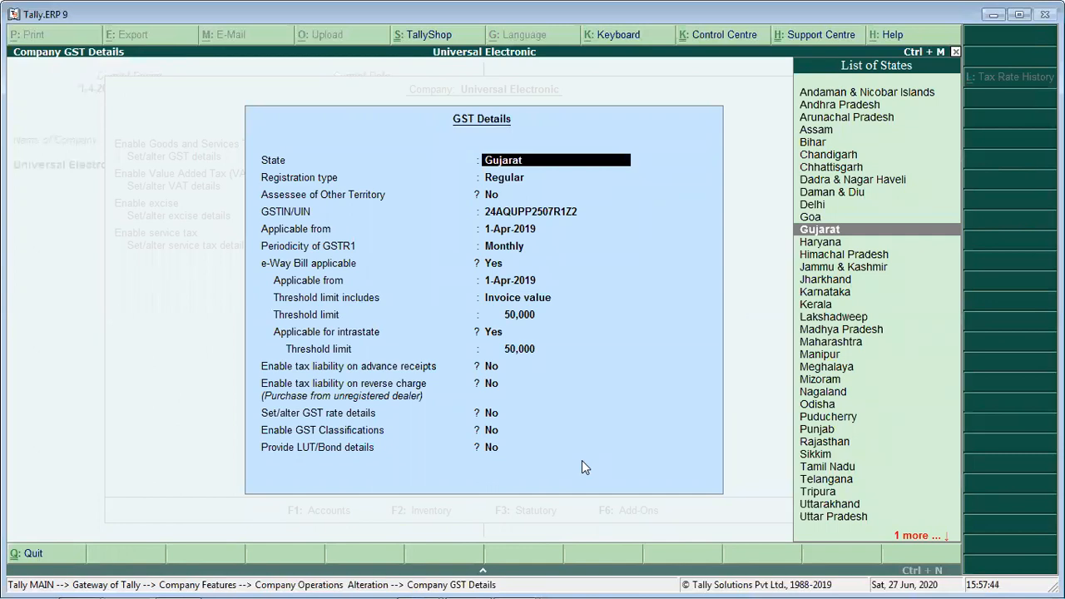
pyautogui.hotkey('ctrl', 'a')
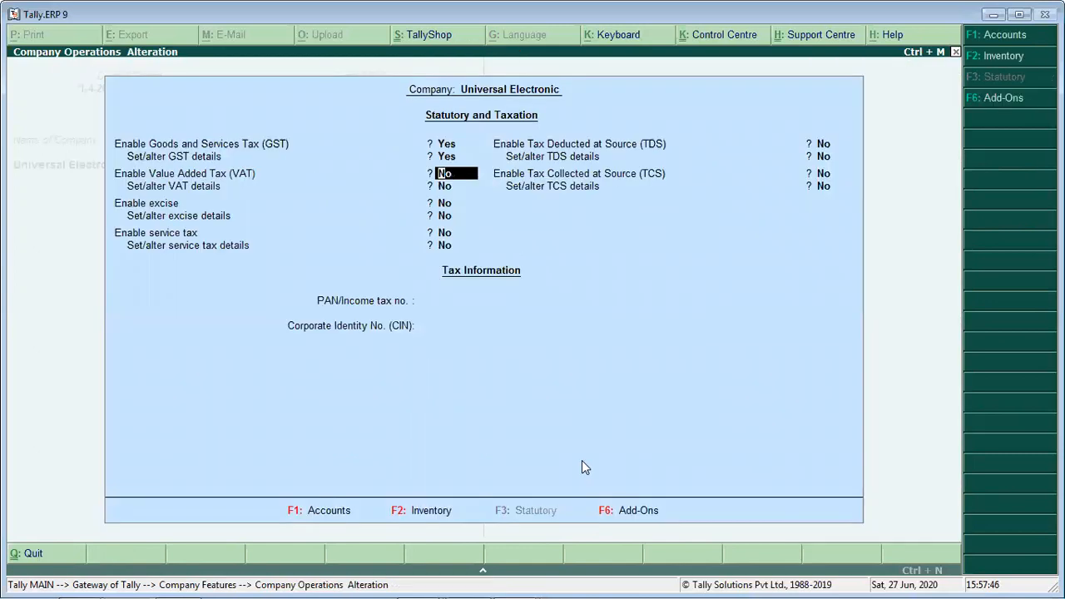
pyautogui.hotkey('ctrl', 'a')
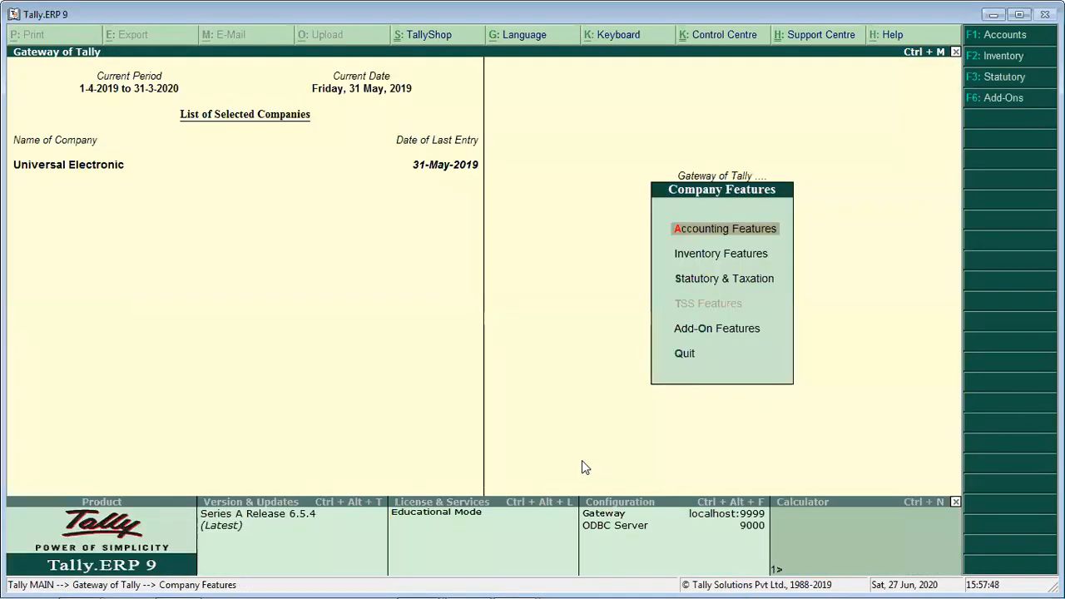
pyautogui.press('Escape')
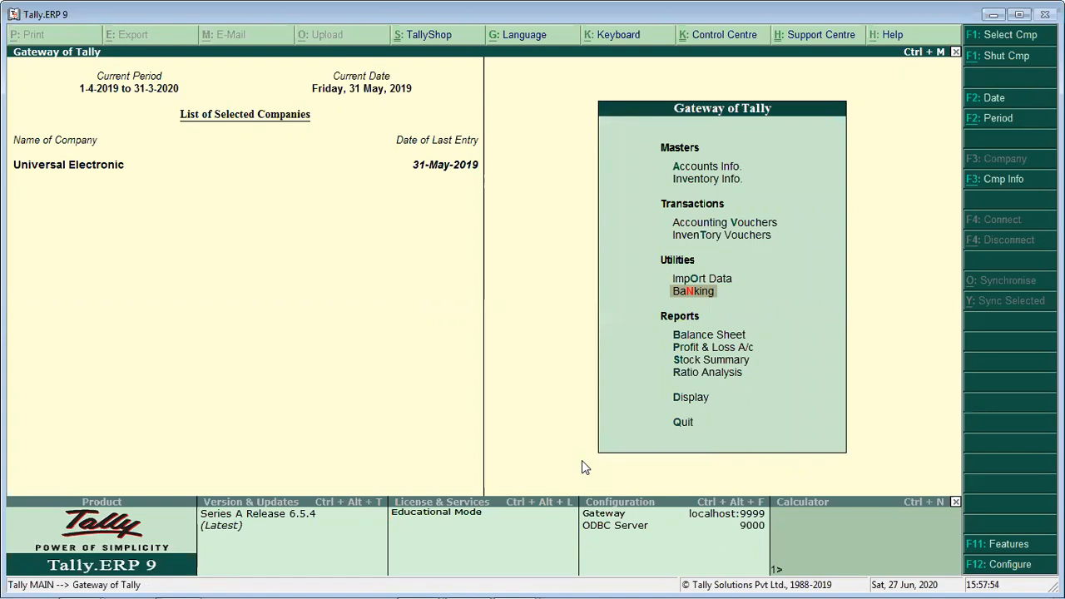
# - Open the list of single ledgers for alteration from the accounts masters
pyautogui.press('Up')
pyautogui.press('Up')
pyautogui.press('Up')
pyautogui.press('Up')
pyautogui.press('Up')
pyautogui.press('Return')
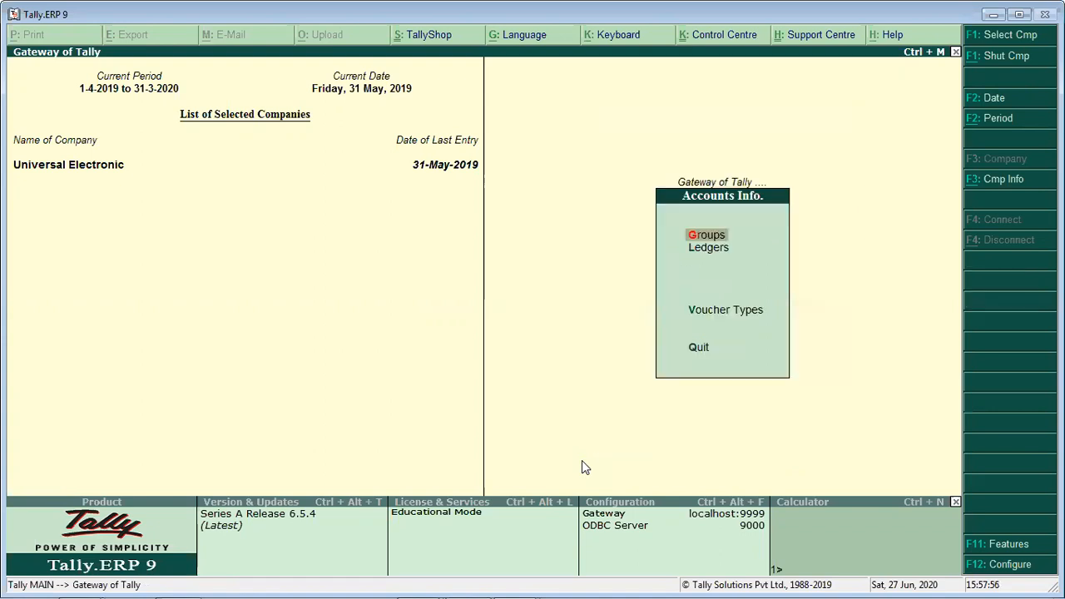
pyautogui.press('Down')
pyautogui.press('Return')
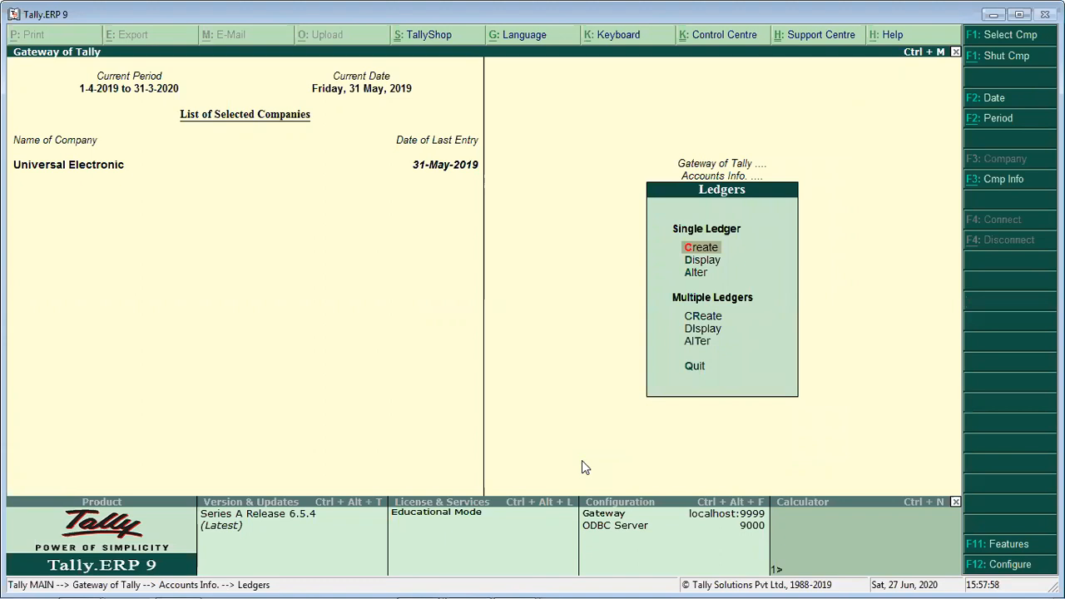
pyautogui.press('Down')
pyautogui.press('Down')
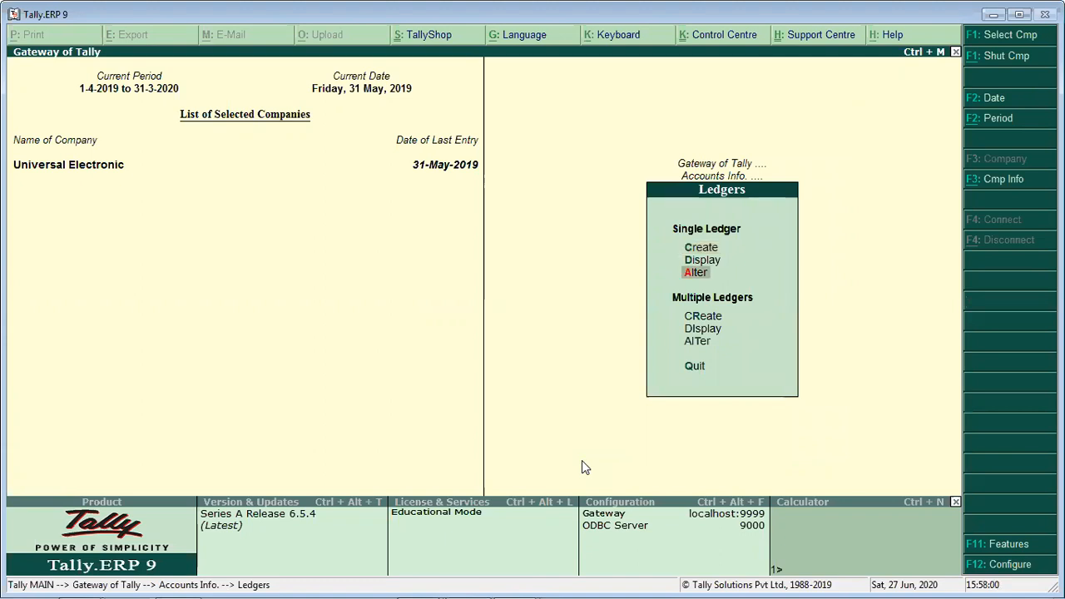
pyautogui.press('Return')
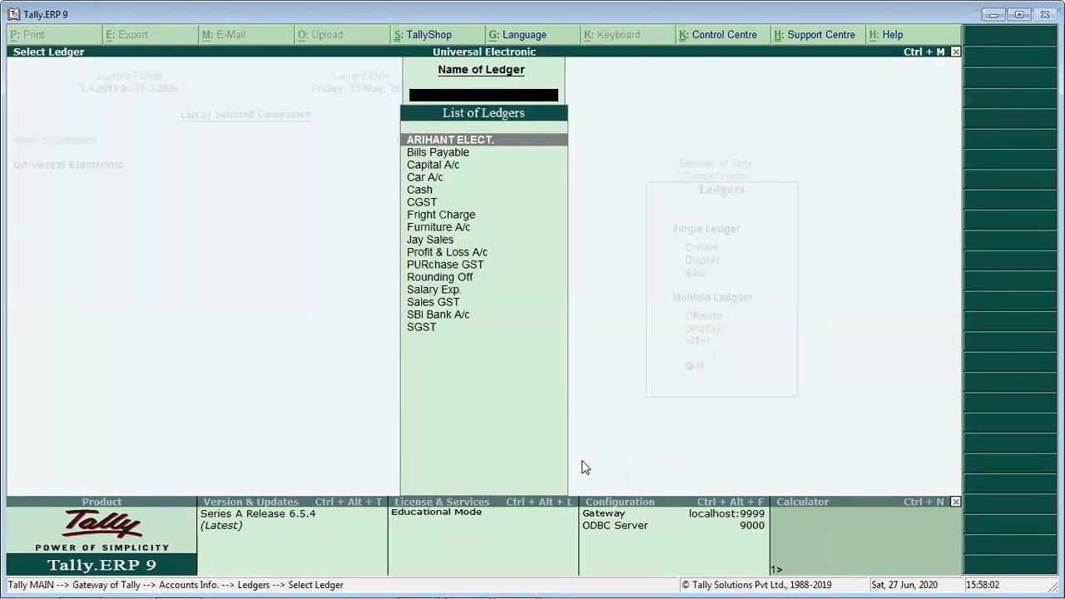
# - Examine the ledger list from ARIHANT ELECT. to SGST for the party, purchase, sales and tax ledgers, and leave the accounts masters
pyautogui.press('Down')
pyautogui.press('Down')
pyautogui.press('Down')
pyautogui.press('Down')
pyautogui.press('Down')
pyautogui.press('Down')
pyautogui.press('Down')
pyautogui.press('Down')
pyautogui.press('Down')
pyautogui.press('Down')
pyautogui.press('Down')
pyautogui.press('Down')
pyautogui.press('Down')
pyautogui.press('Down')
pyautogui.press('Down')
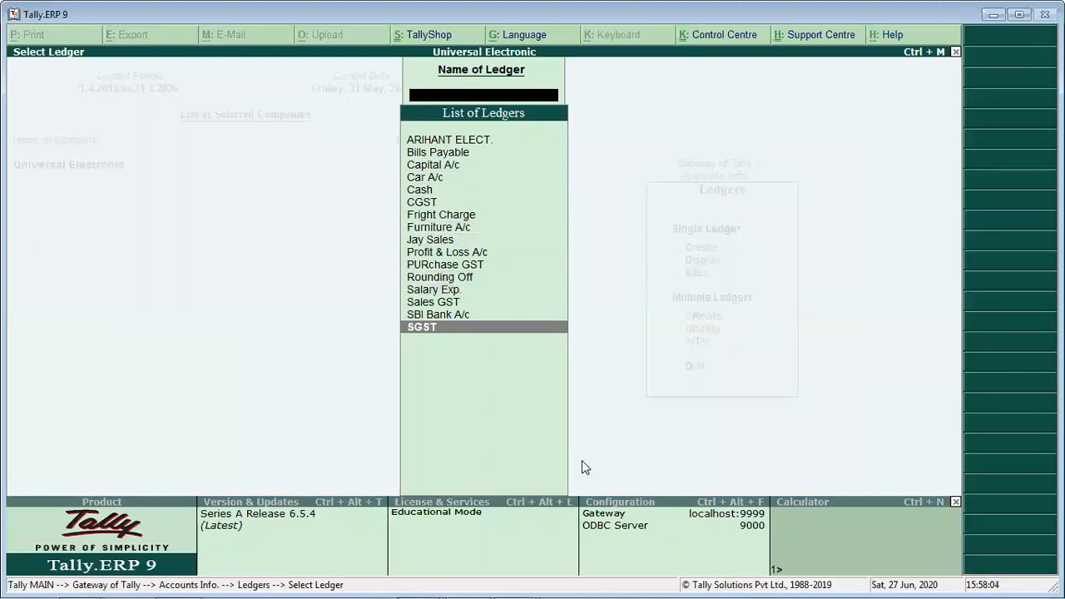
pyautogui.press('Up')
pyautogui.press('Up')
pyautogui.press('Up')
pyautogui.press('Up')
pyautogui.press('Up')
pyautogui.press('Up')
pyautogui.press('Up')
pyautogui.press('Up')
pyautogui.press('Up')
pyautogui.press('Up')
pyautogui.press('Up')
pyautogui.press('Up')
pyautogui.press('Up')
pyautogui.press('Up')
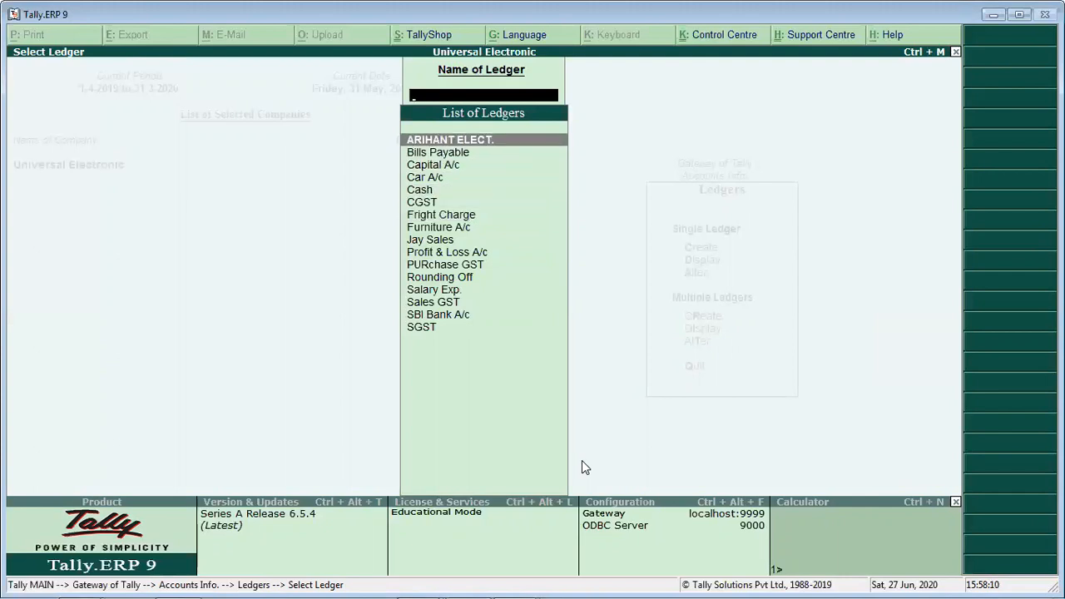
pyautogui.press('Down')
pyautogui.press('Down')
pyautogui.press('Down')
pyautogui.press('Down')
pyautogui.press('Down')
pyautogui.press('Down')
pyautogui.press('Down')
pyautogui.press('Down')
pyautogui.press('Down')
pyautogui.press('Down')
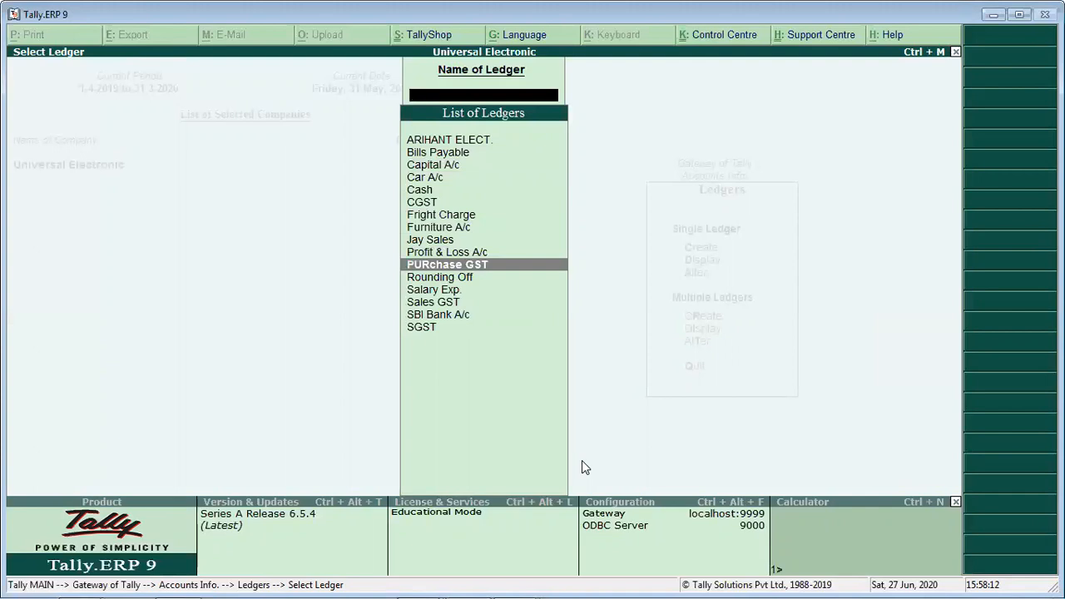
pyautogui.press('Escape')
pyautogui.press('Escape')
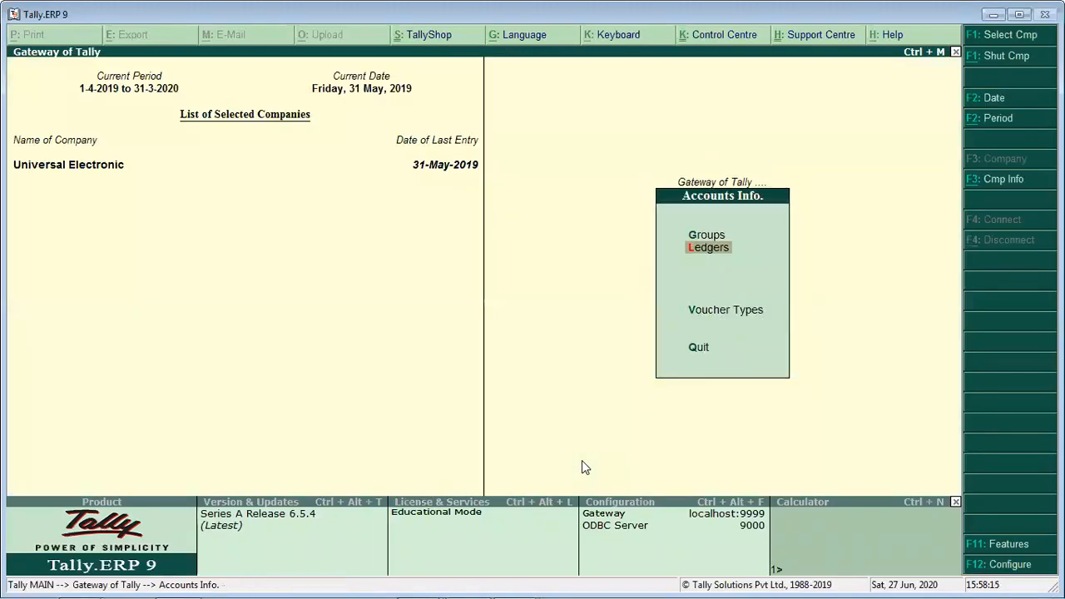
pyautogui.press('Escape')
# - Display the Pcs unit of measure from the inventory masters to check its unit quantity code and decimal places
pyautogui.press('Down')
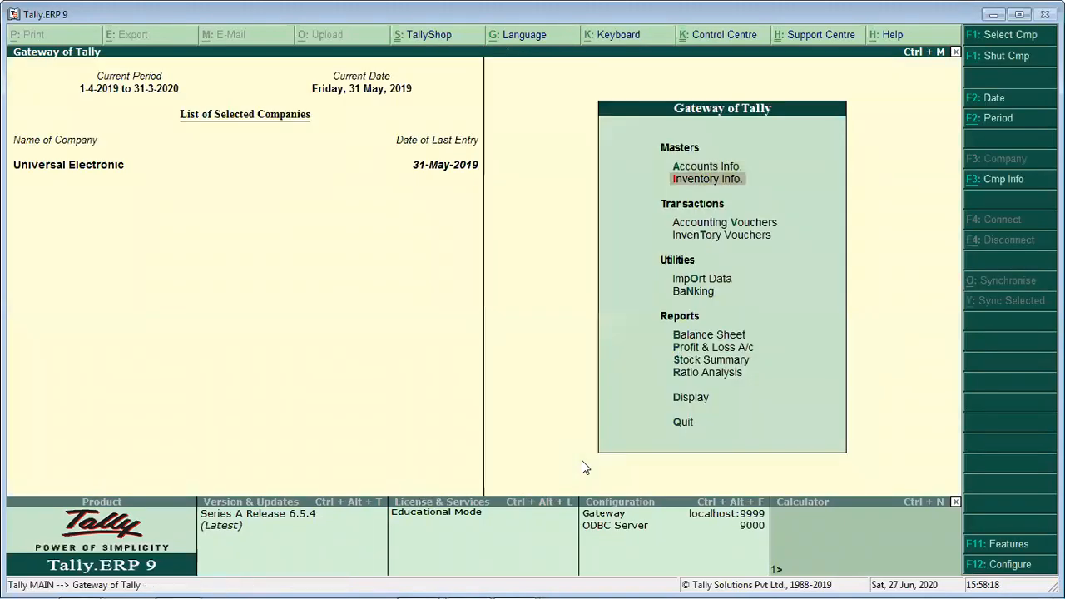
pyautogui.press('Return')
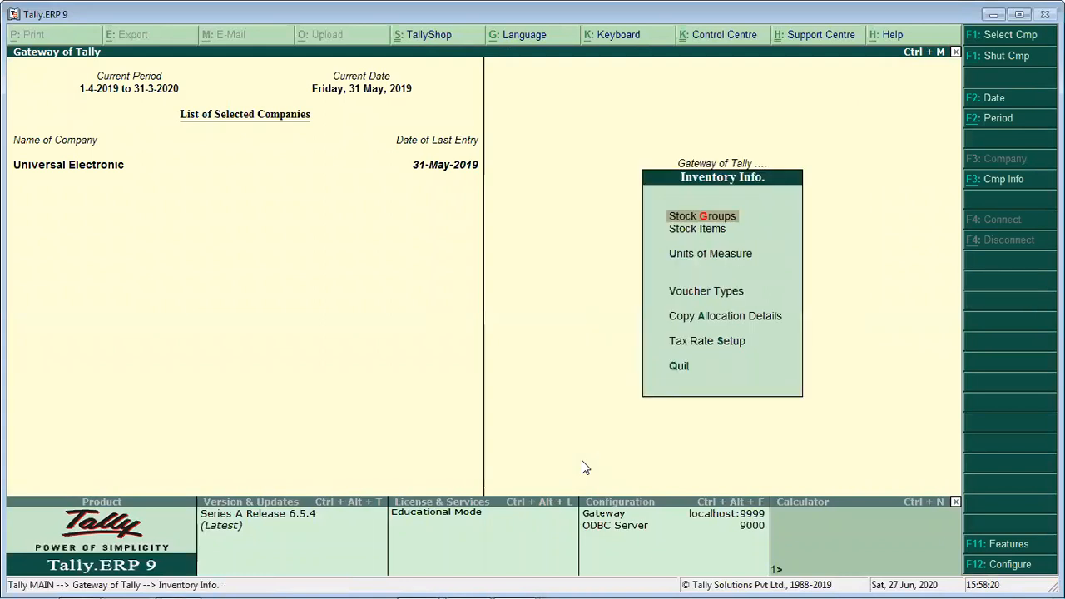
pyautogui.press('Down')
pyautogui.press('Down')
pyautogui.press('Return')
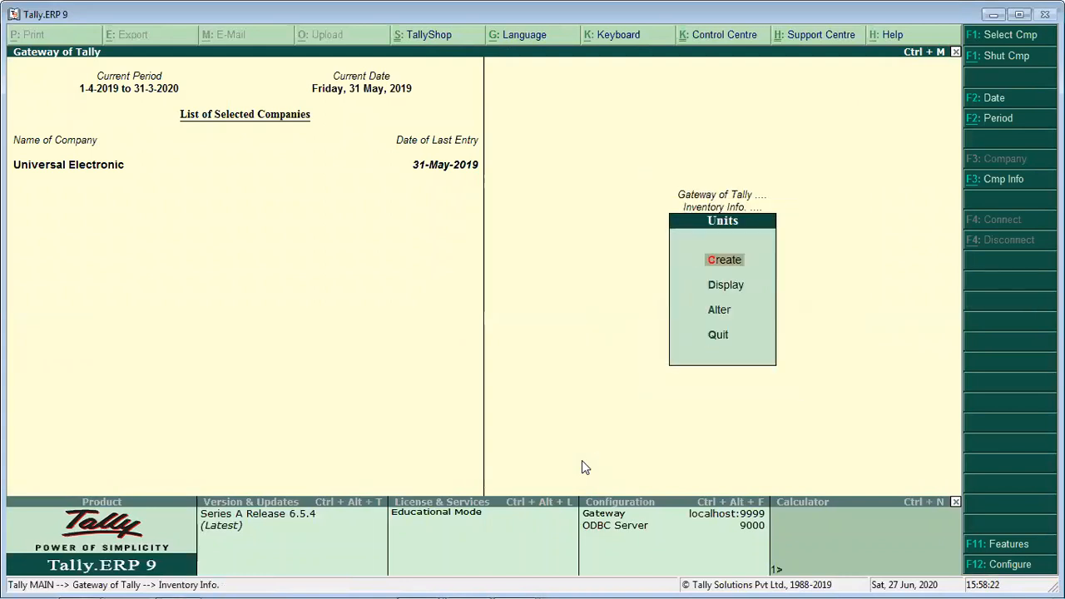
pyautogui.press('Down')
pyautogui.press('Return')
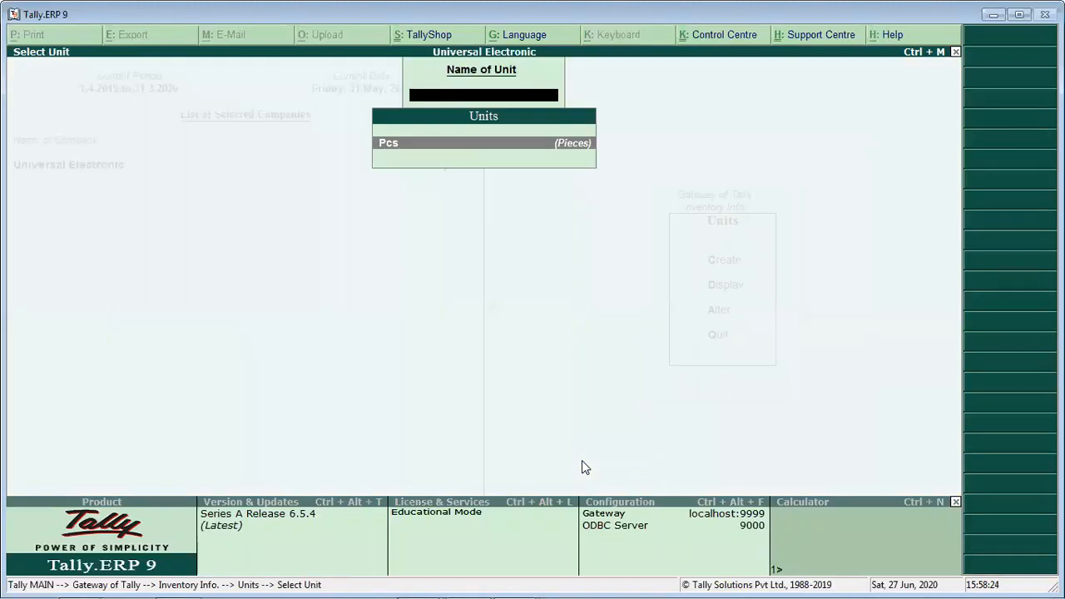
pyautogui.press('Return')
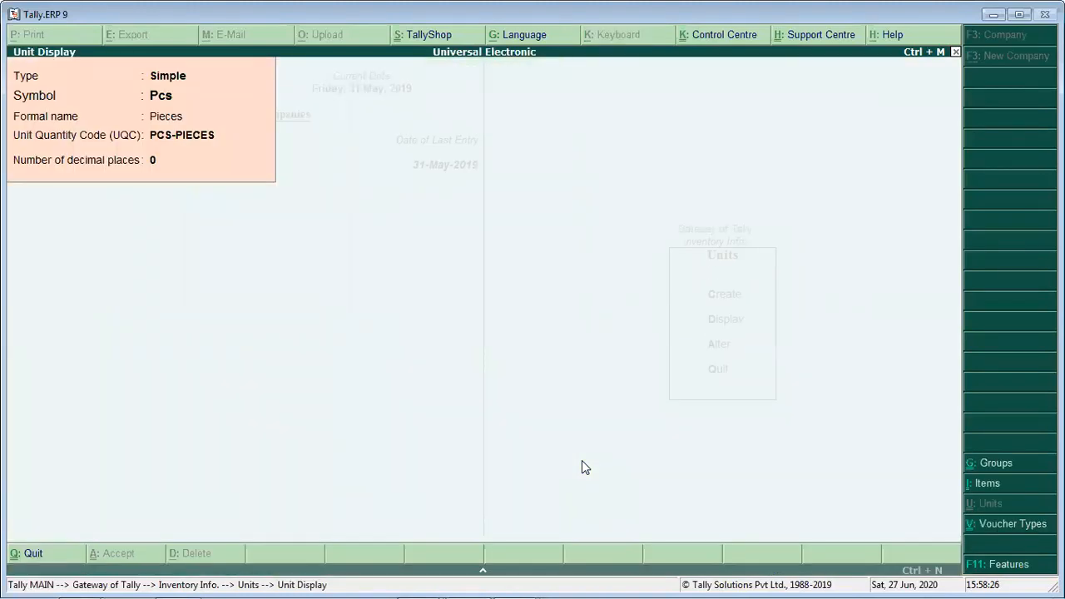
# - Close the unit display and open the stock item masters
pyautogui.press('Escape')
pyautogui.press('Escape')
pyautogui.press('Escape')
pyautogui.press('i')
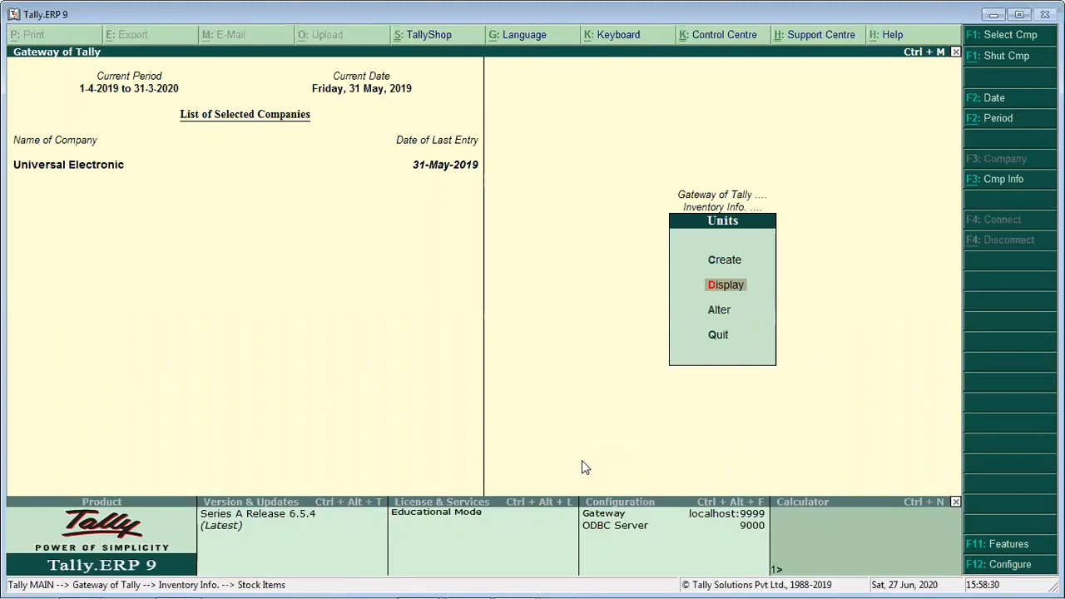
# - Open the stock item Oppo for alteration from the stock item list
pyautogui.press('d')
pyautogui.press('Down')
pyautogui.press('Down')
pyautogui.press('Up')
pyautogui.press('Up')
pyautogui.press('Down')
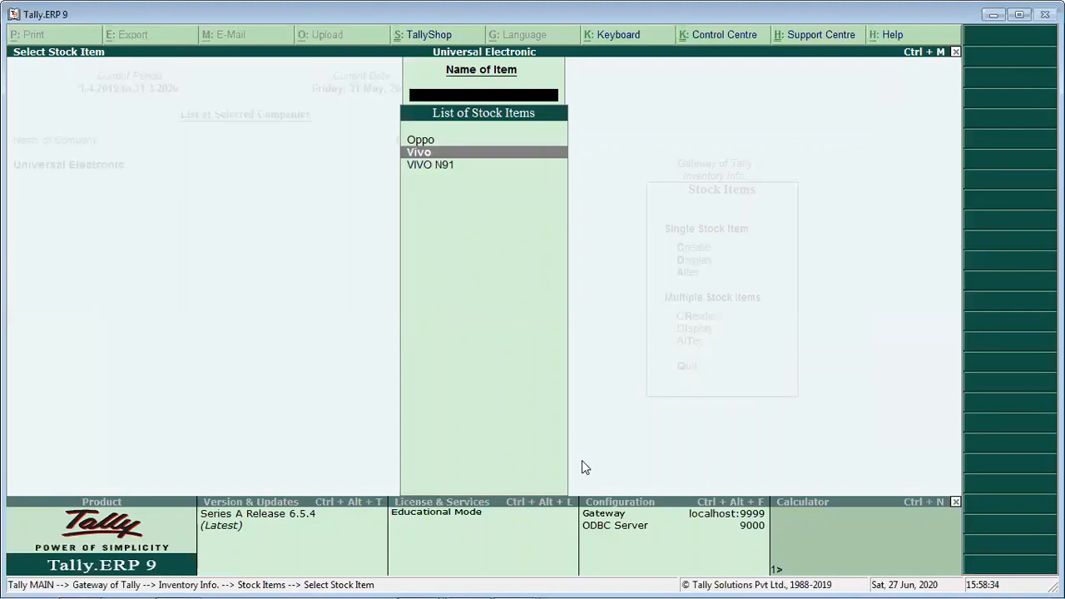
pyautogui.press('Up')
pyautogui.press('Return')
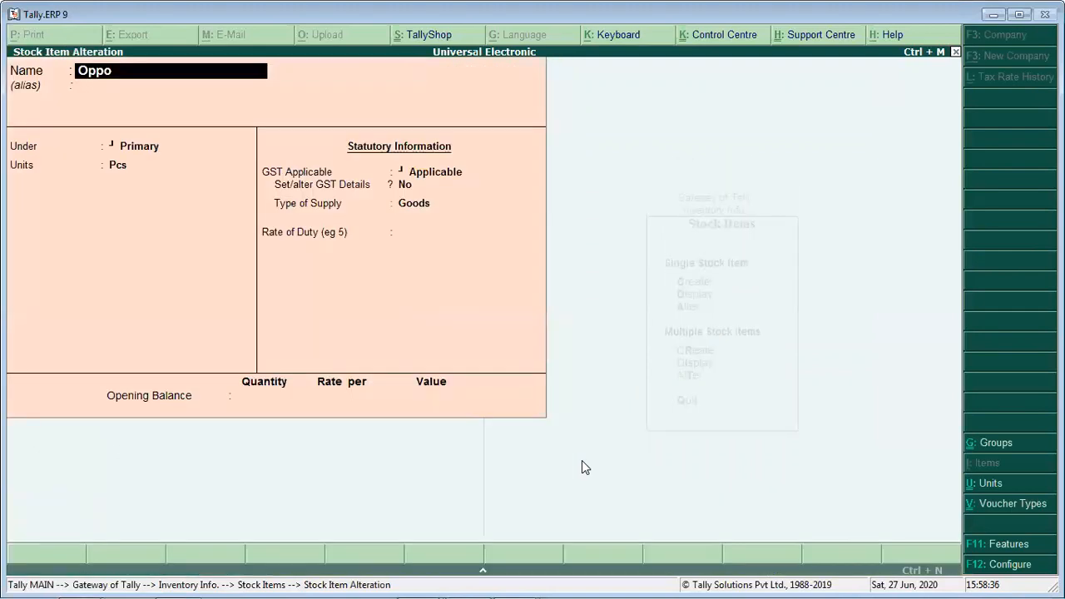
# - Review Oppo's HSN code, taxability and GST rates in its GST details, accept the item and return to the Gateway of Tally
pyautogui.press('Return')
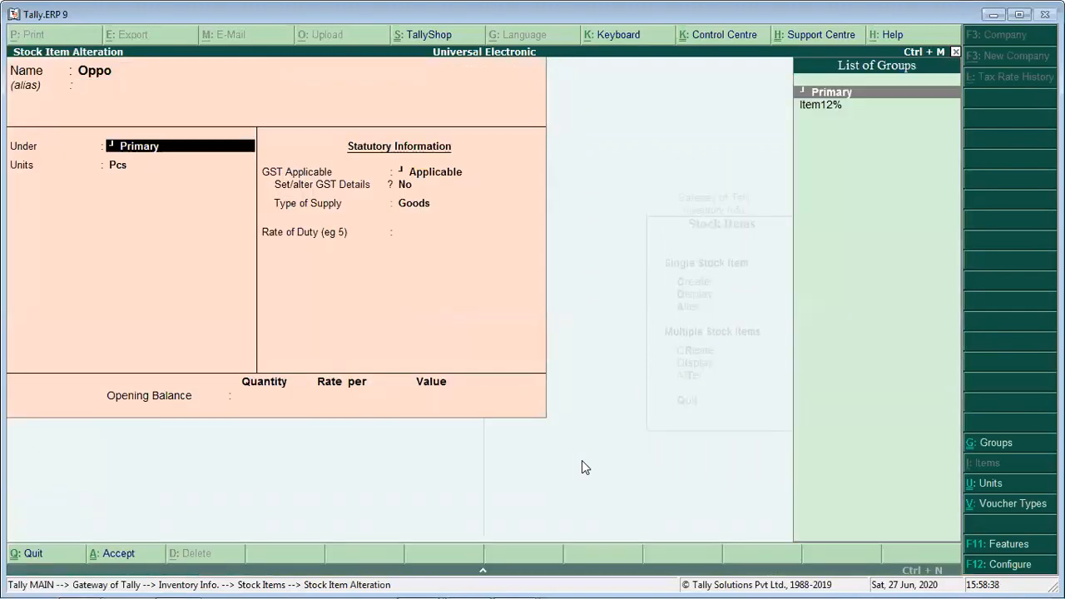
pyautogui.press('Return')
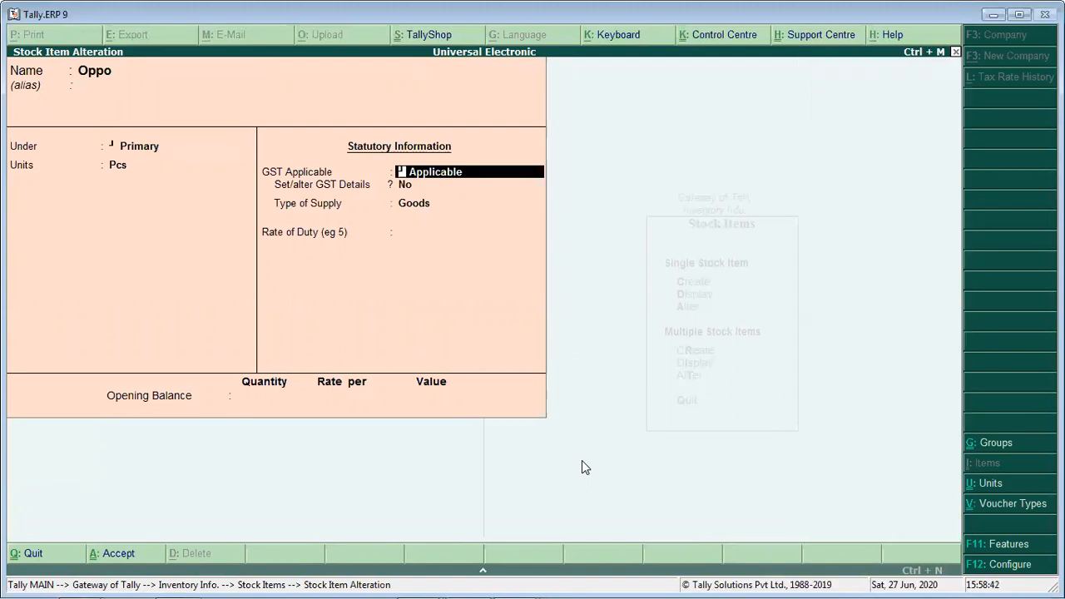
pyautogui.press('Return')
pyautogui.press('y')
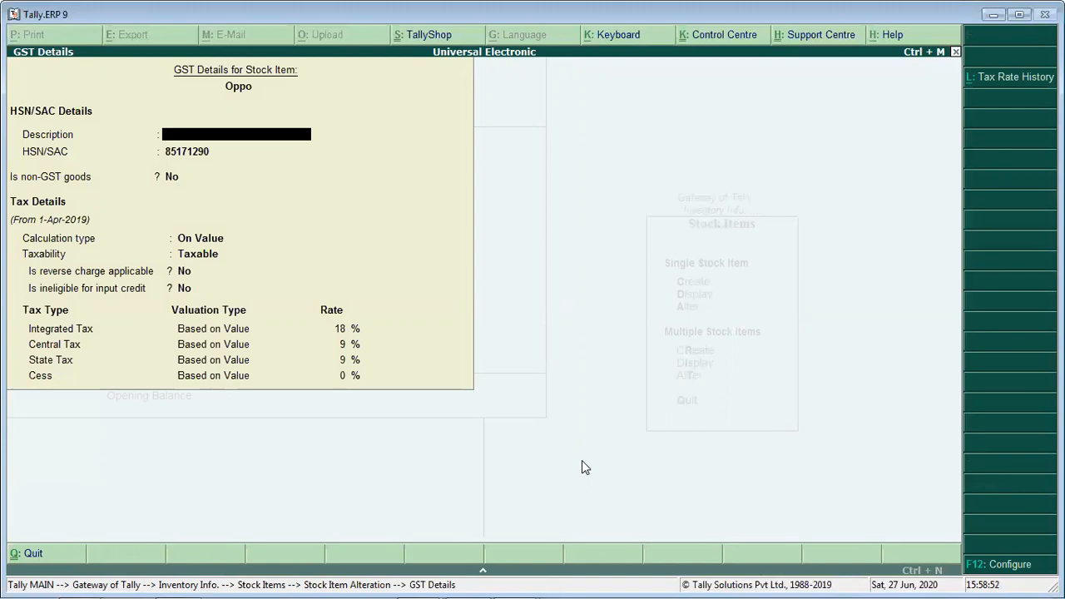
pyautogui.hotkey('ctrl', 'a')
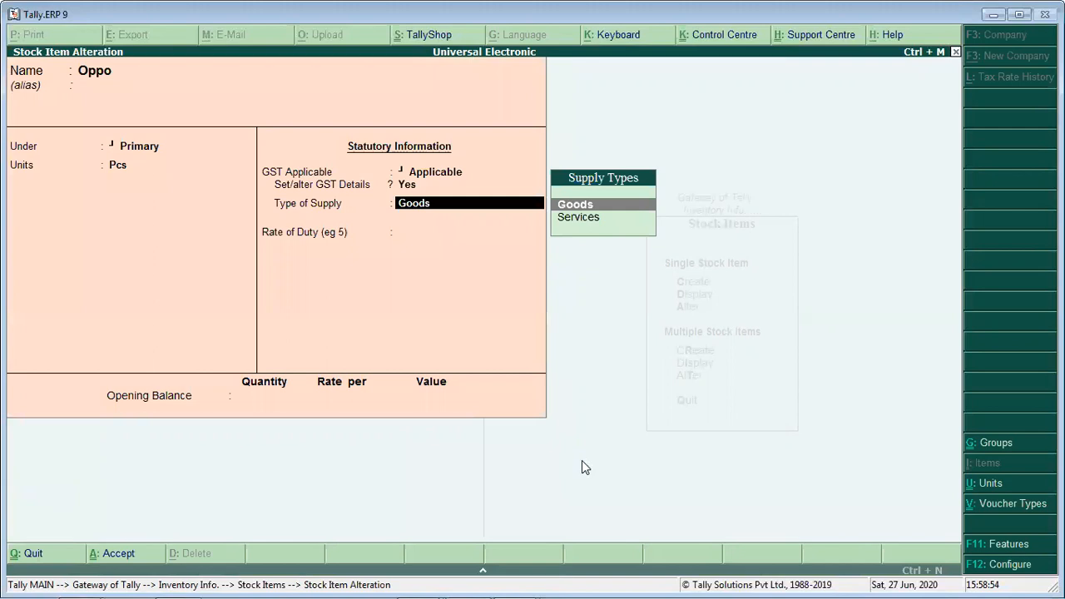
pyautogui.hotkey('ctrl', 'a')
pyautogui.press('Escape')
pyautogui.press('Escape')
pyautogui.press('Escape')
pyautogui.press('Escape')
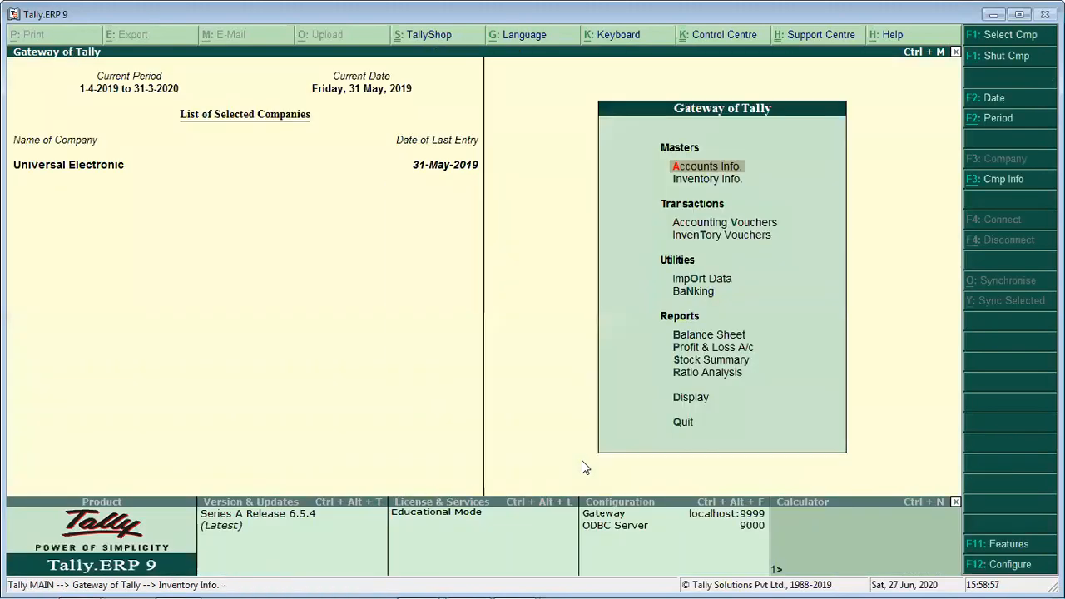
# - Open accounting voucher creation and set the voucher date to 1-9-19
pyautogui.press('Down')
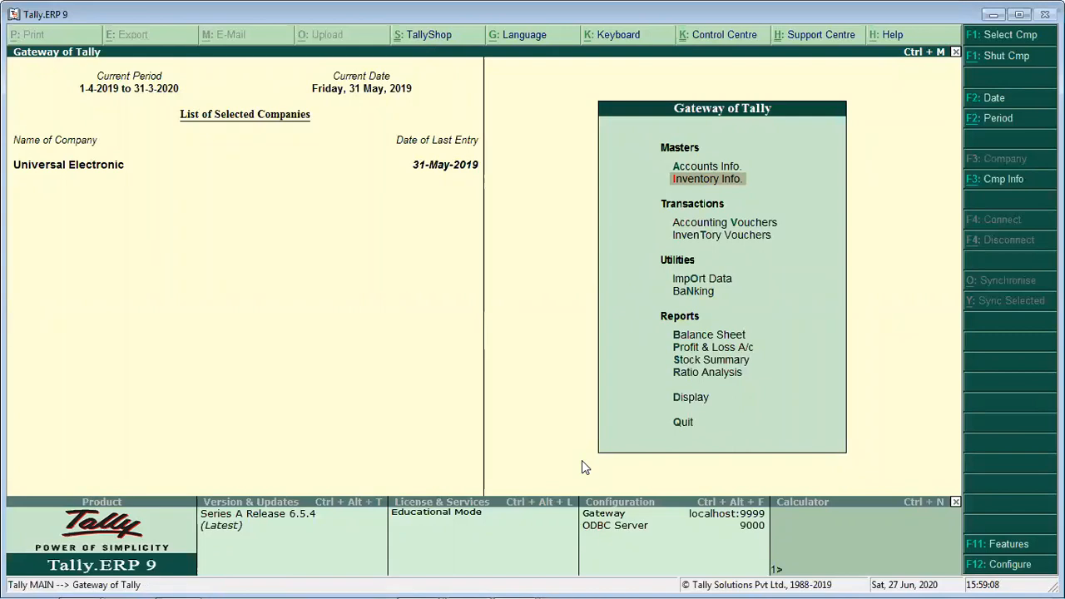
pyautogui.press('Down')
pyautogui.press('Down')
pyautogui.press('v')
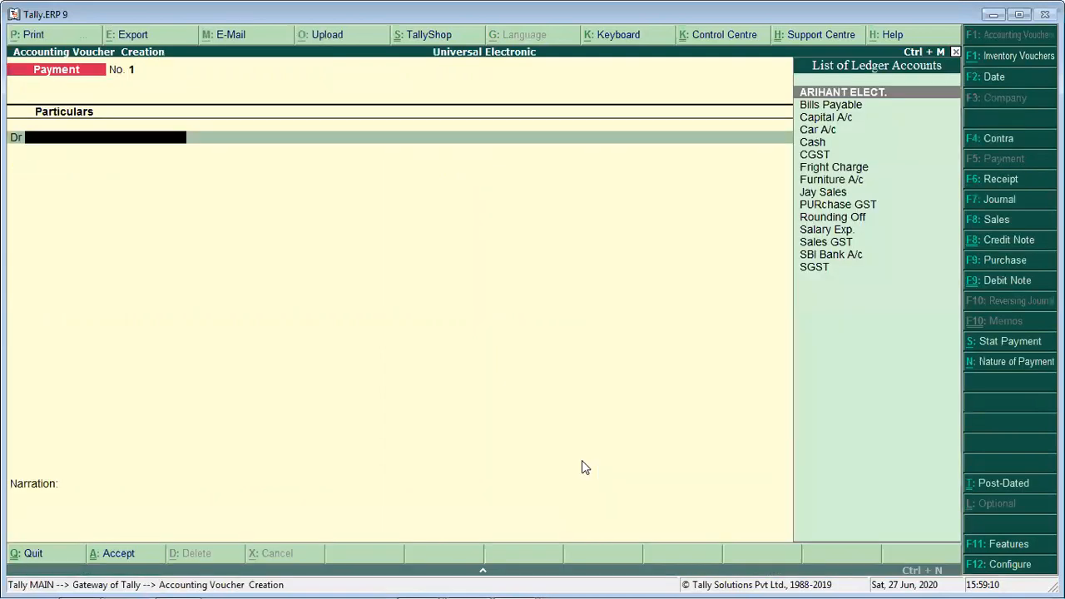
pyautogui.press('F2')
pyautogui.write('1')
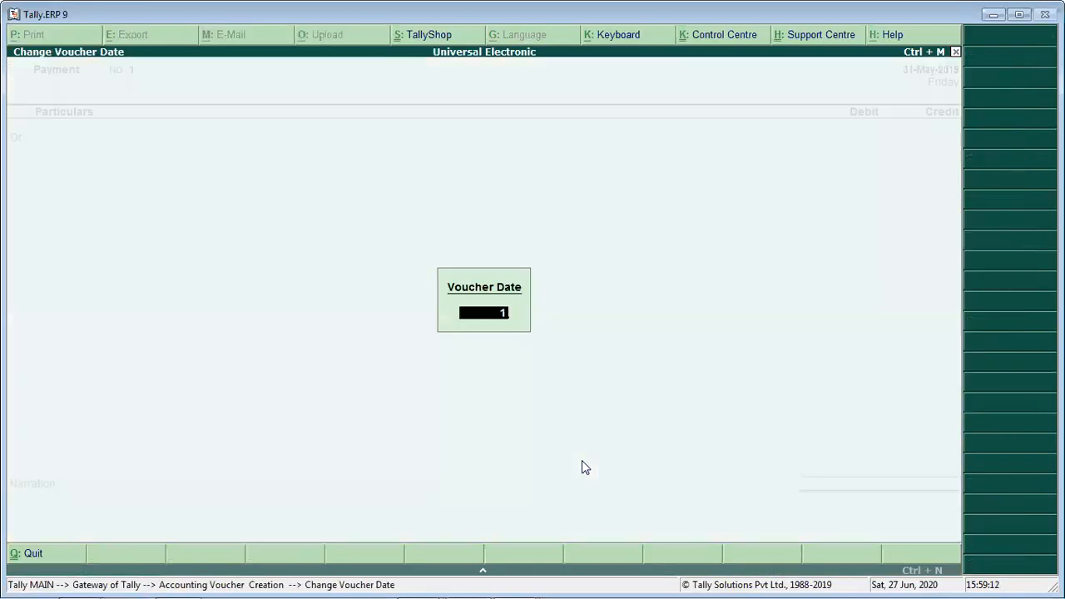
pyautogui.write('-9-19')
pyautogui.press('Return')
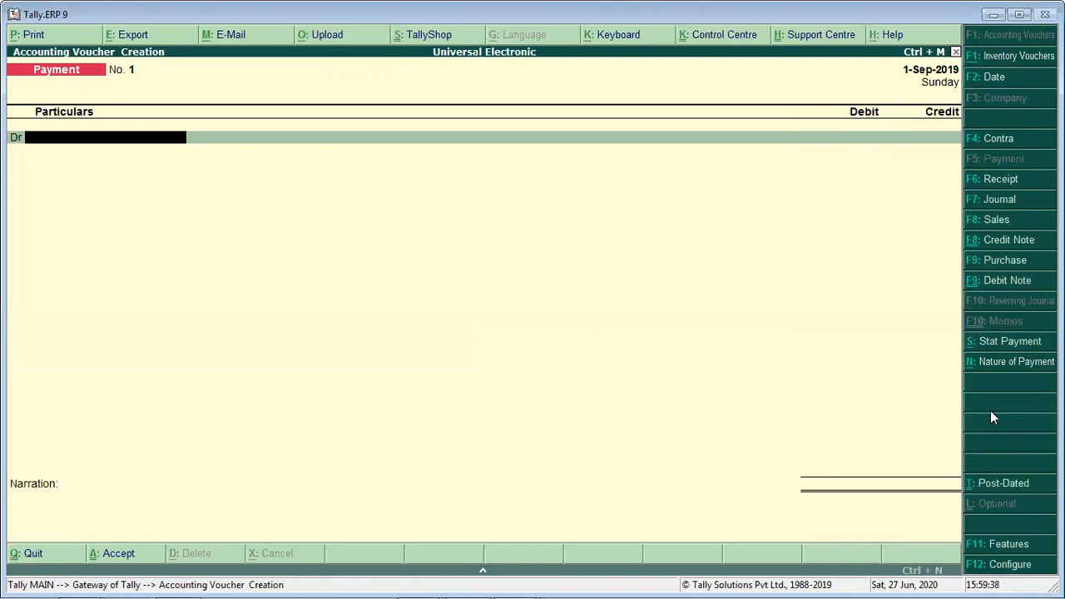
# - Switch to a purchase voucher and enter supplier invoice number 145 dated 1-Sep-2019
pyautogui.click(995, 262)
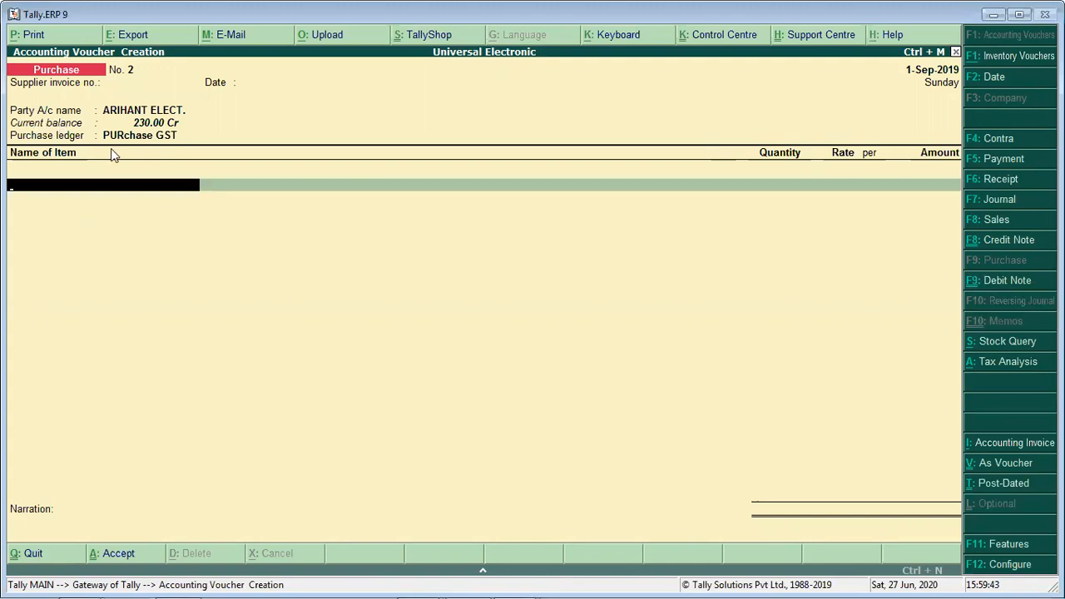
pyautogui.click(133, 86)
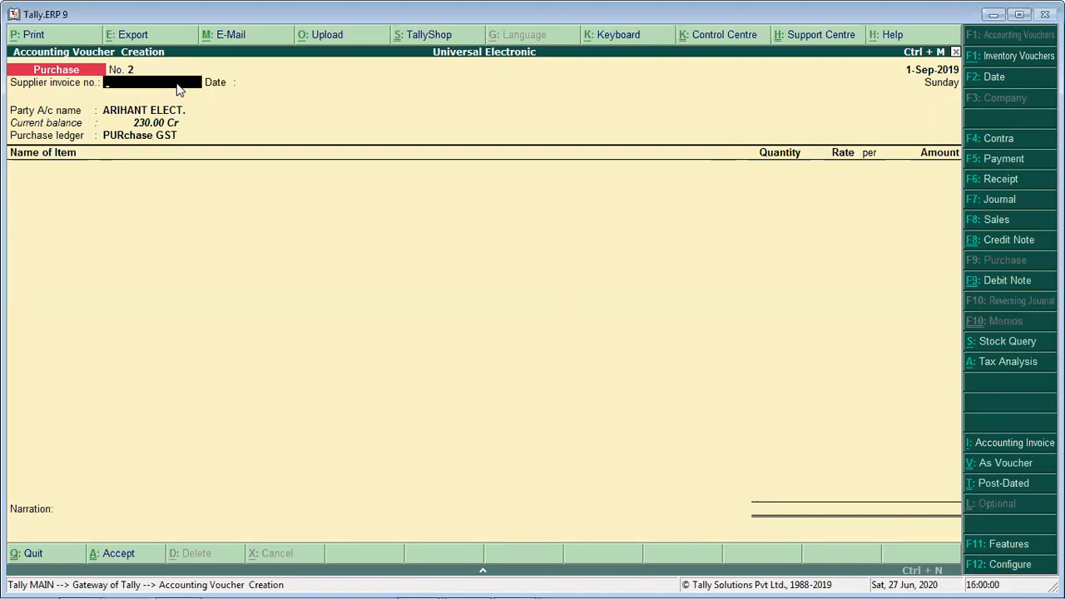
pyautogui.write('145')
pyautogui.press('Return')
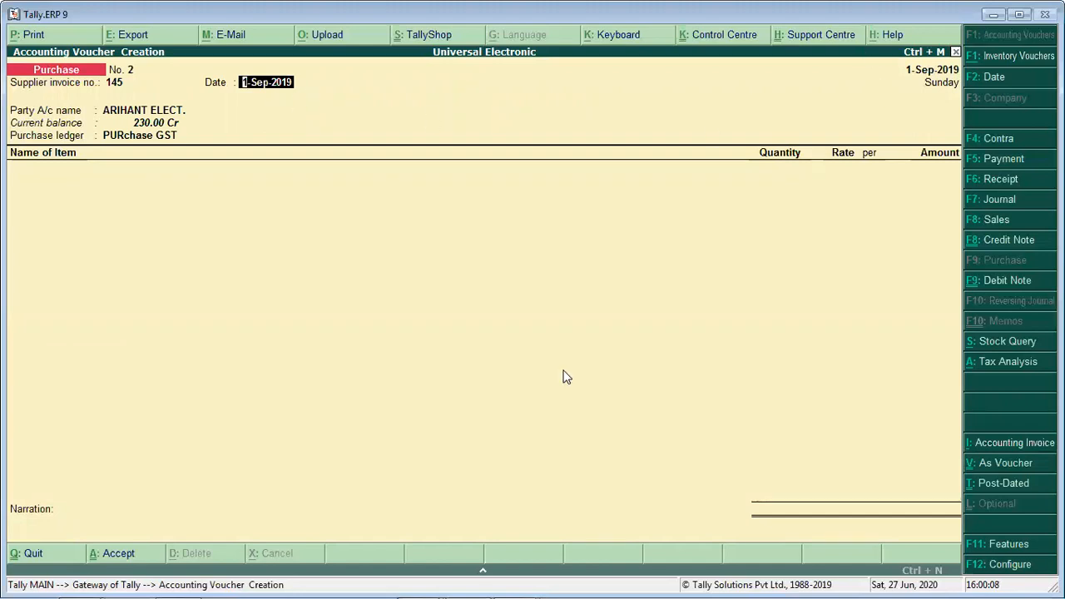
pyautogui.press('Return')
# - Accept ARIHANT ELECT. as the party with its existing supplier details, and PURchase GST as the purchase ledger
pyautogui.moveTo(259, 580)
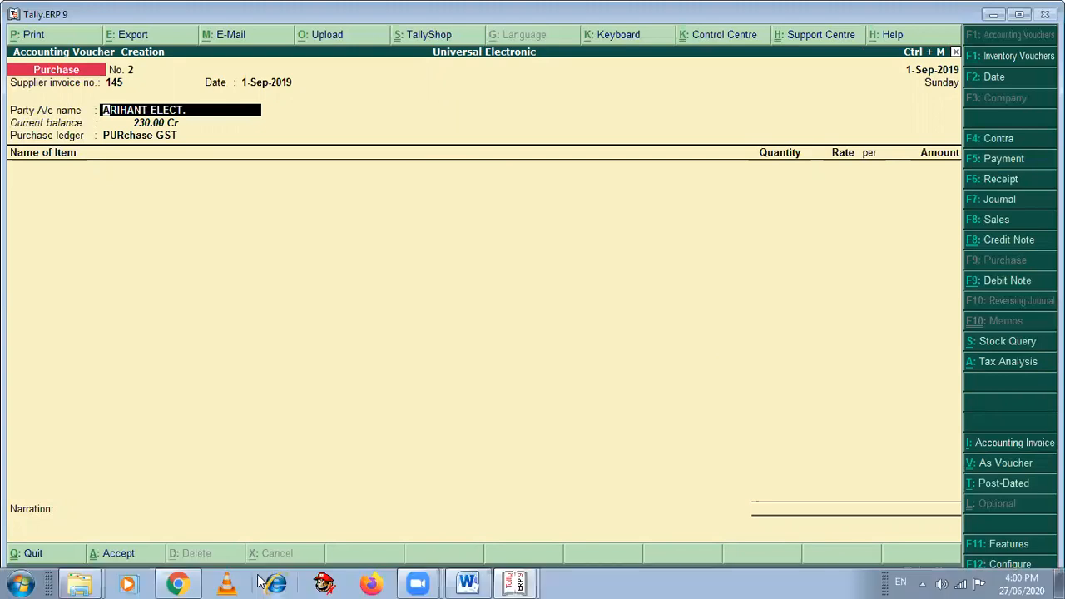
pyautogui.press('Return')
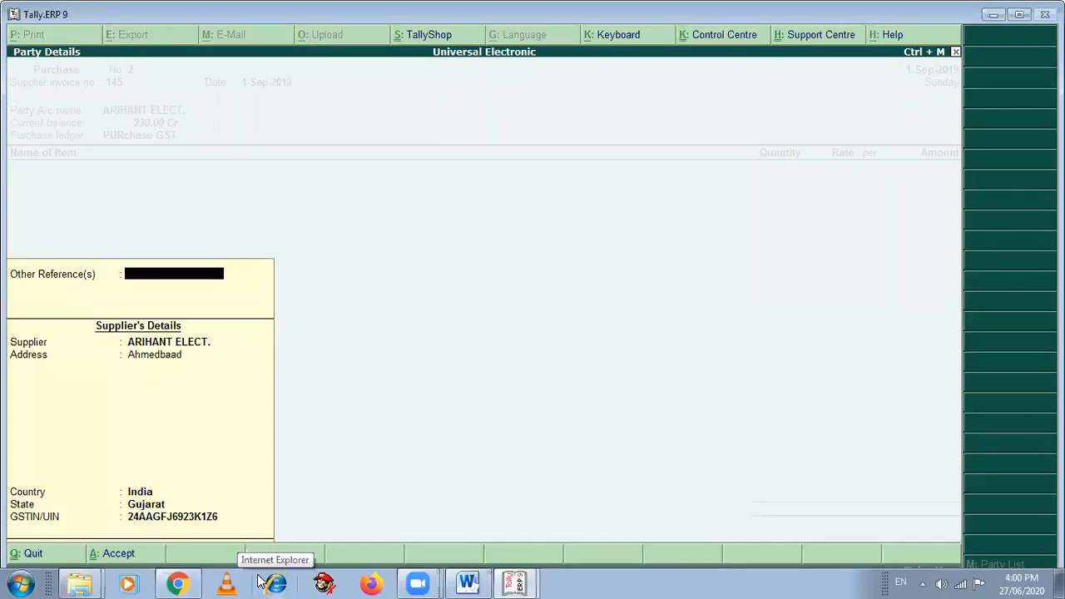
pyautogui.press('Return')
pyautogui.press('Return')
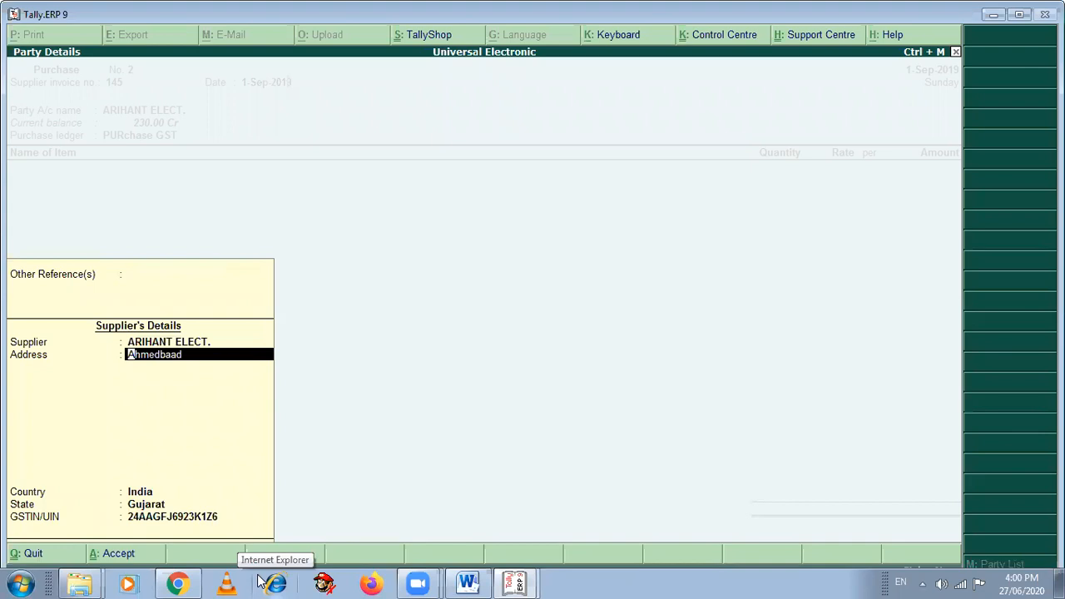
pyautogui.press('Return')
pyautogui.press('Return')
pyautogui.press('Return')
pyautogui.press('Return')
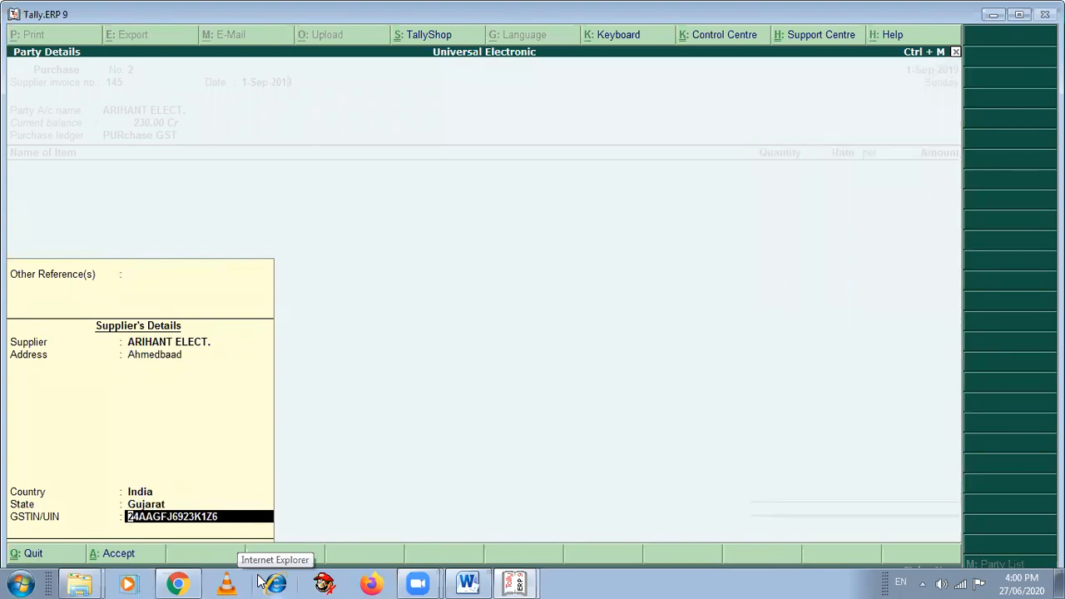
pyautogui.press('Return')
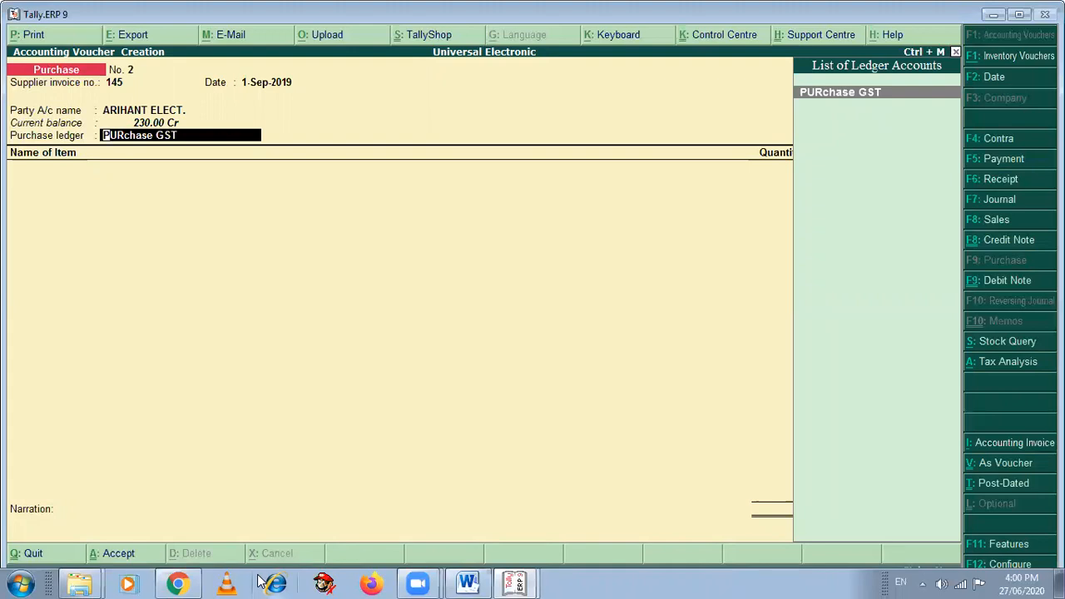
pyautogui.press('Return')
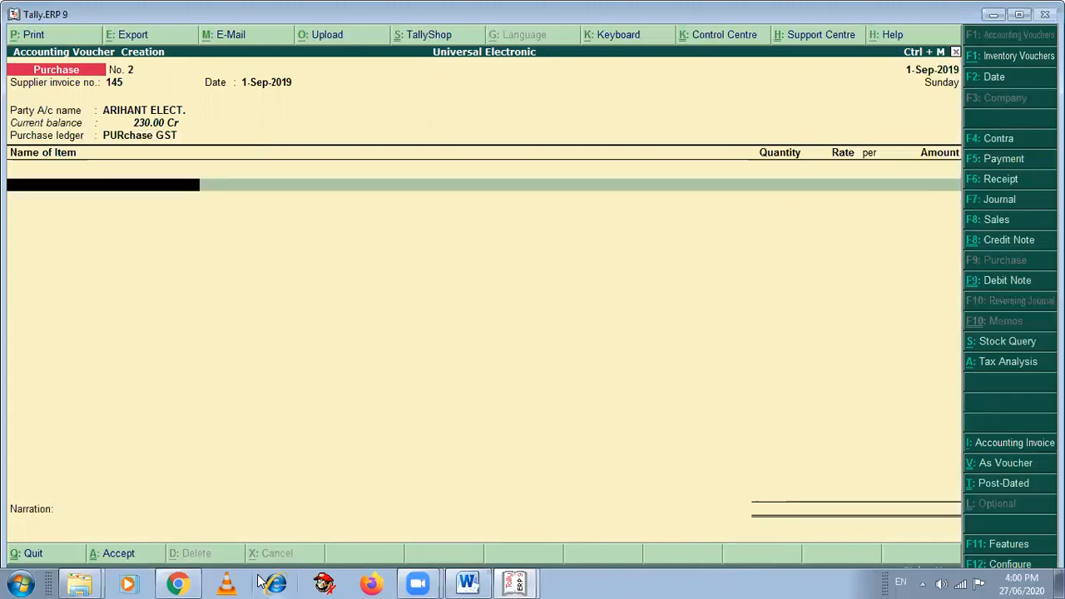
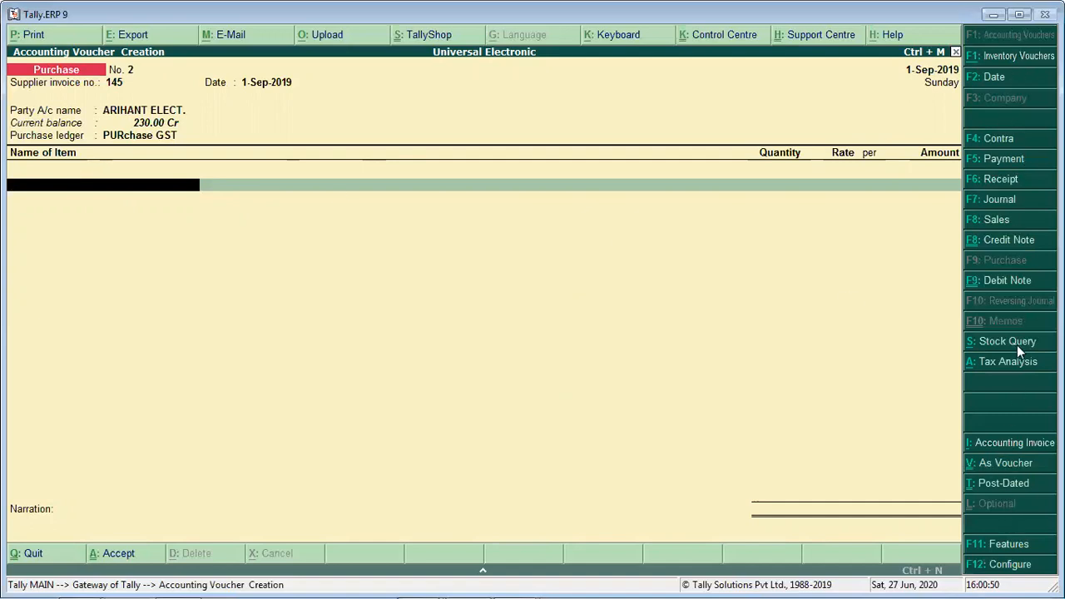
pyautogui.click(1010, 443)
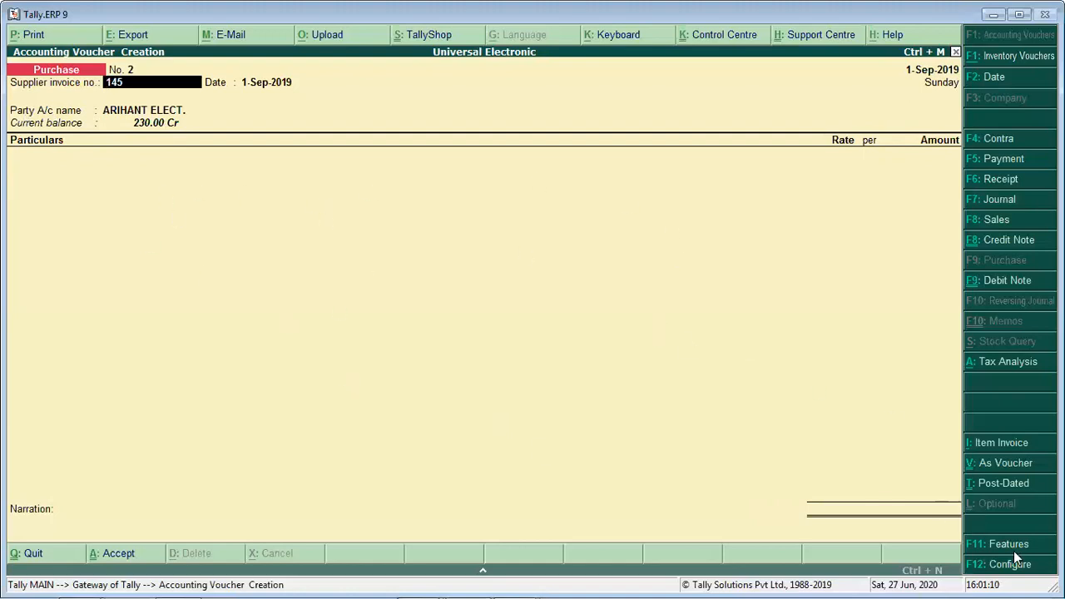
pyautogui.click(1002, 444)
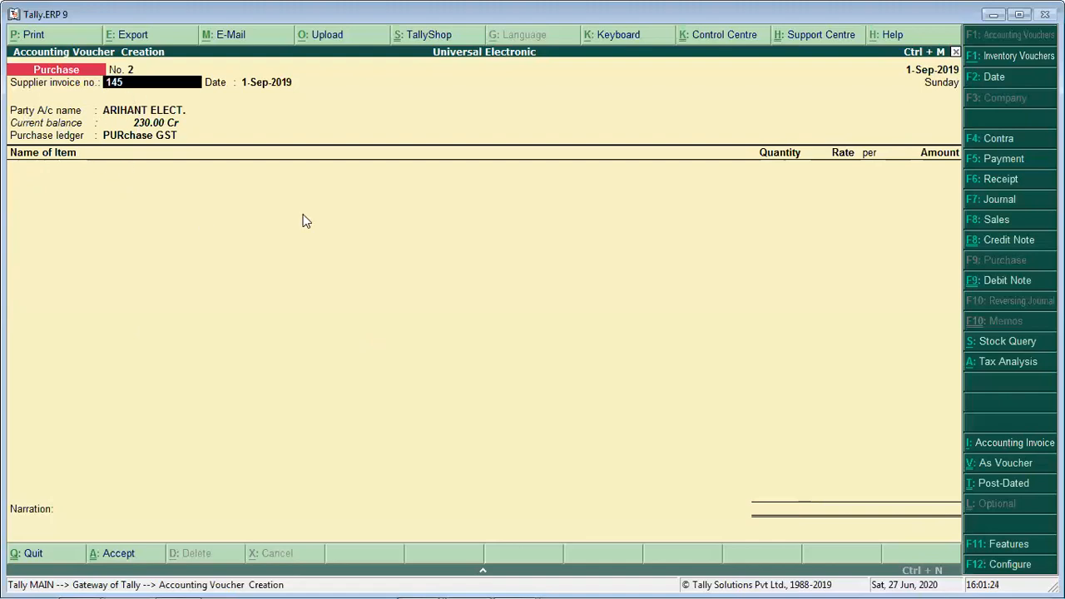
pyautogui.press('Return')
pyautogui.press('Return')
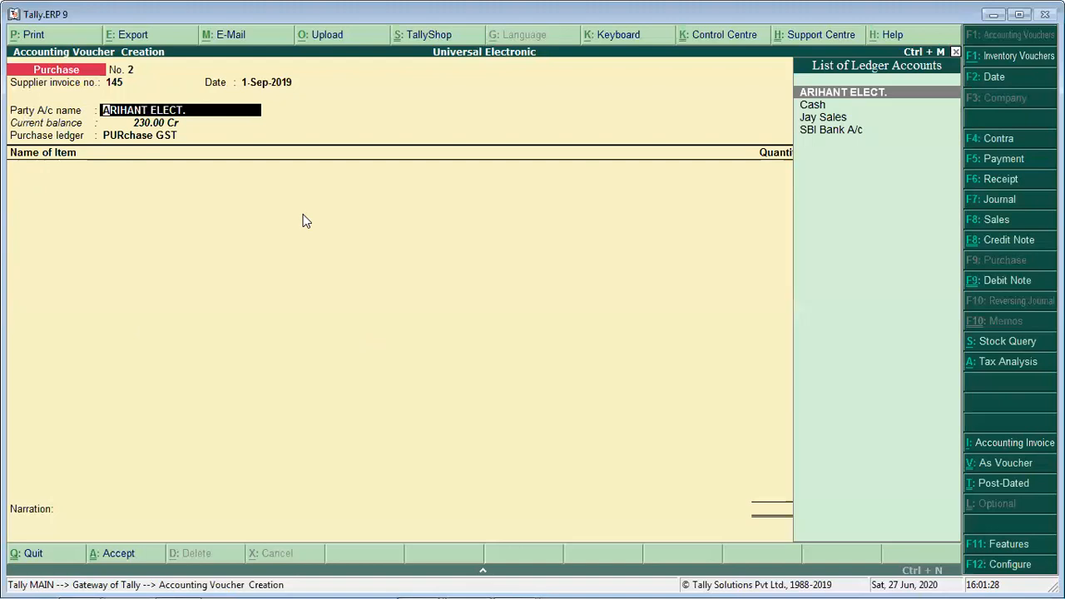
pyautogui.press('Down')
pyautogui.press('Down')
pyautogui.press('Up')
pyautogui.press('Up')
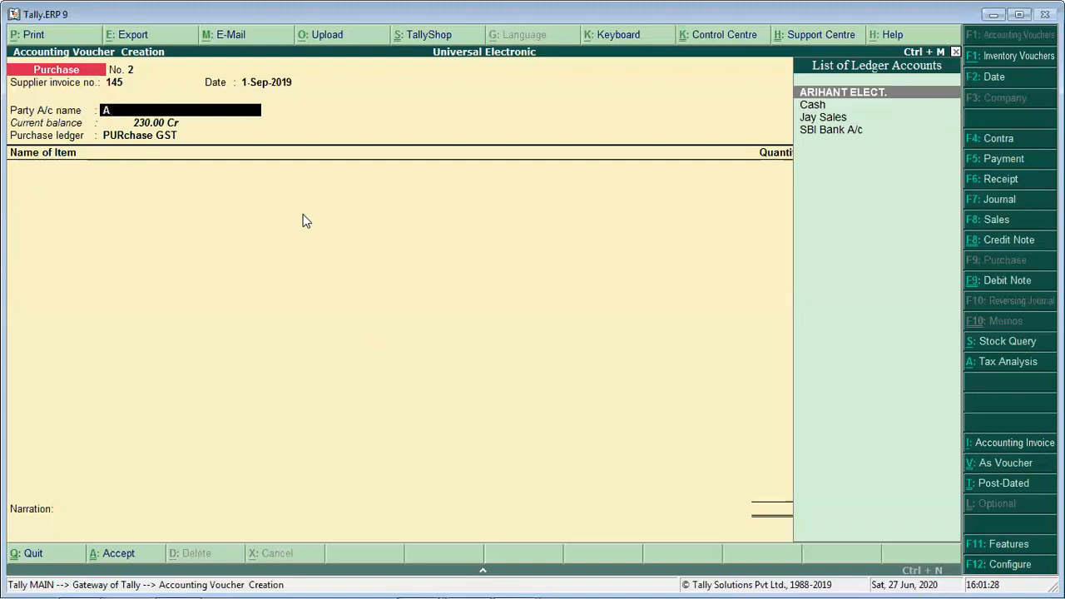
pyautogui.press('BackSpace')
pyautogui.hotkey('alt', 'c')
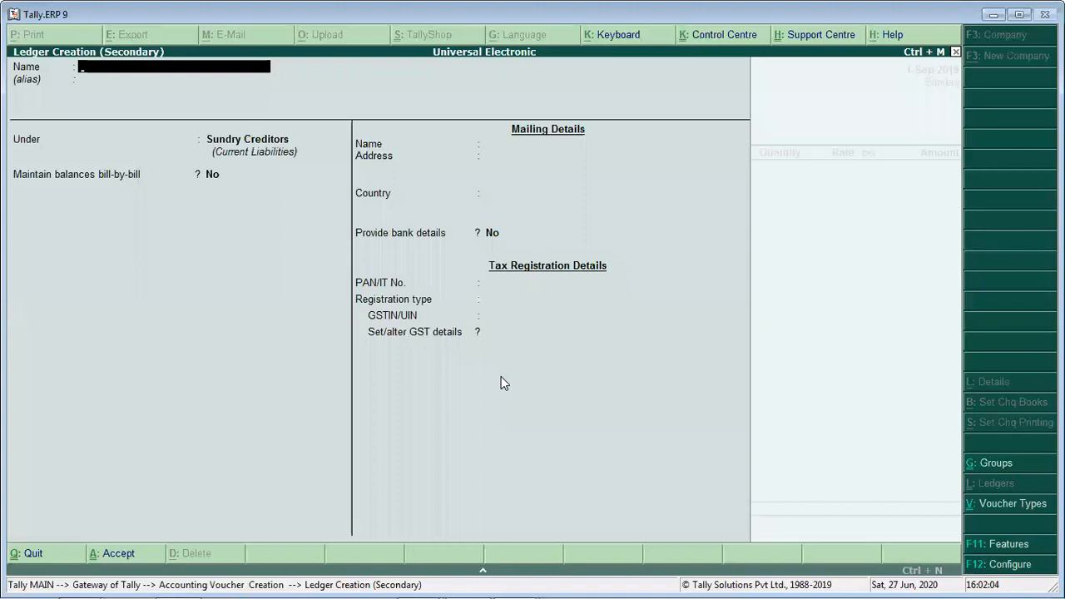
pyautogui.press('Escape')
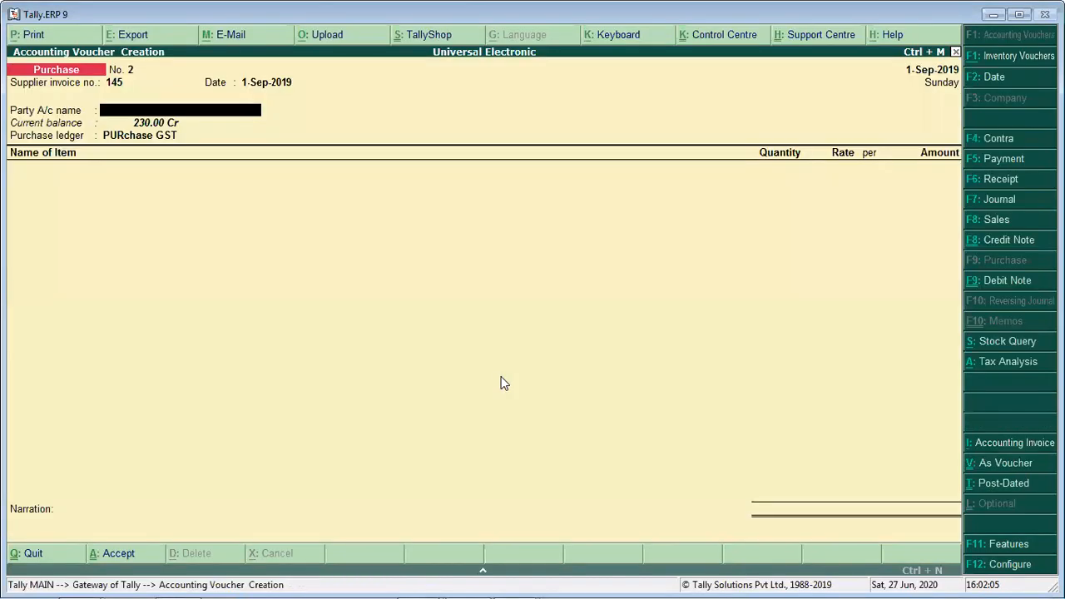
# - Set ARIHANT ELECT. as the party account again and accept its existing supplier details
pyautogui.write('Ar')
pyautogui.press('Return')
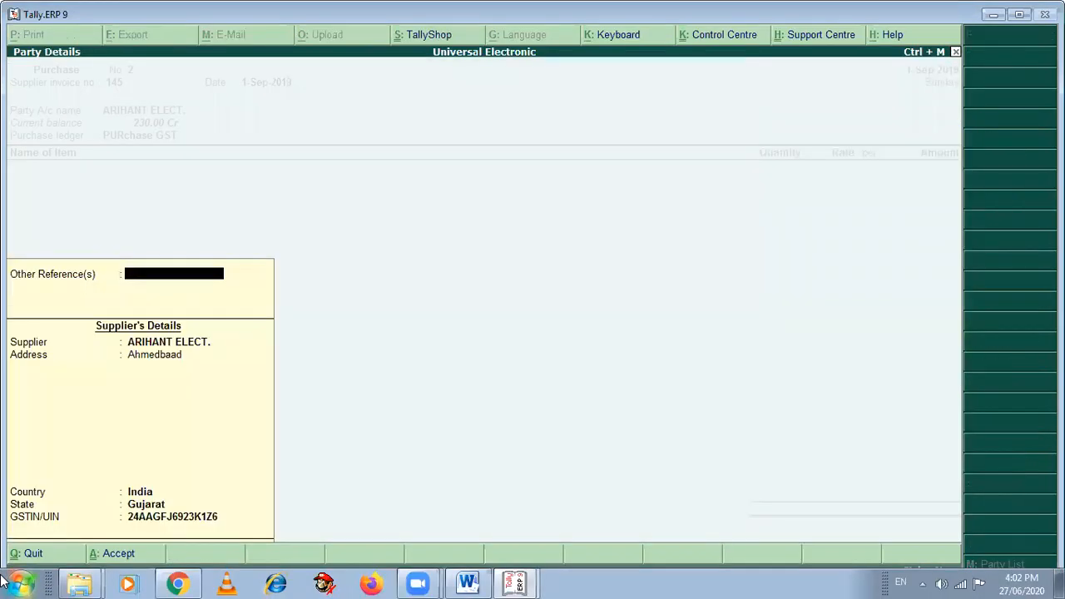
pyautogui.press('Return')
pyautogui.press('Return')
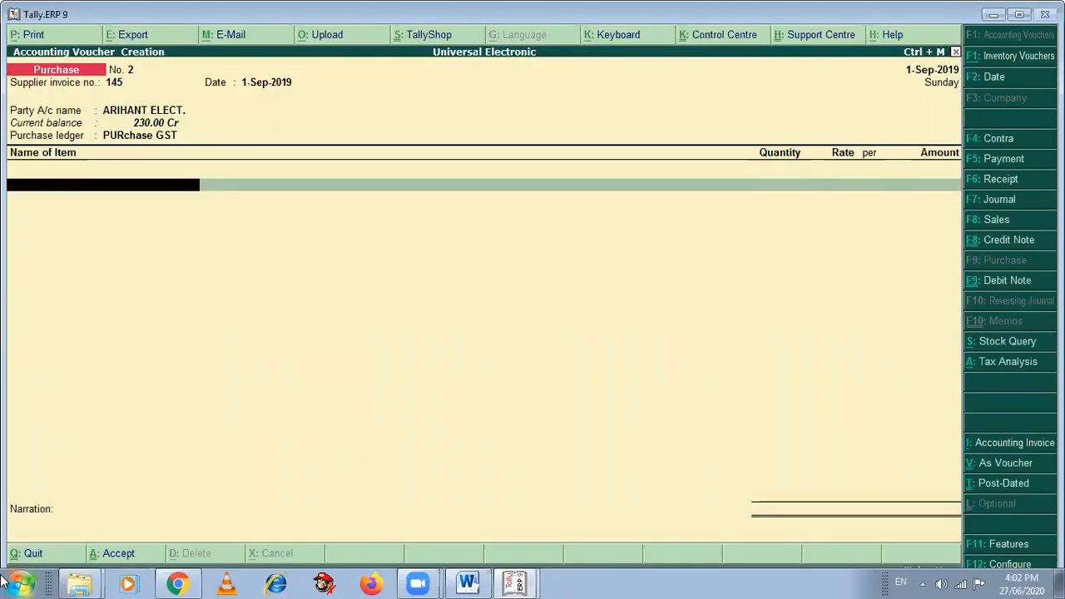
# - Add VIVO N91 as the first item, with a quantity of 2 Pcs at a rate of 5,000
pyautogui.write('V')
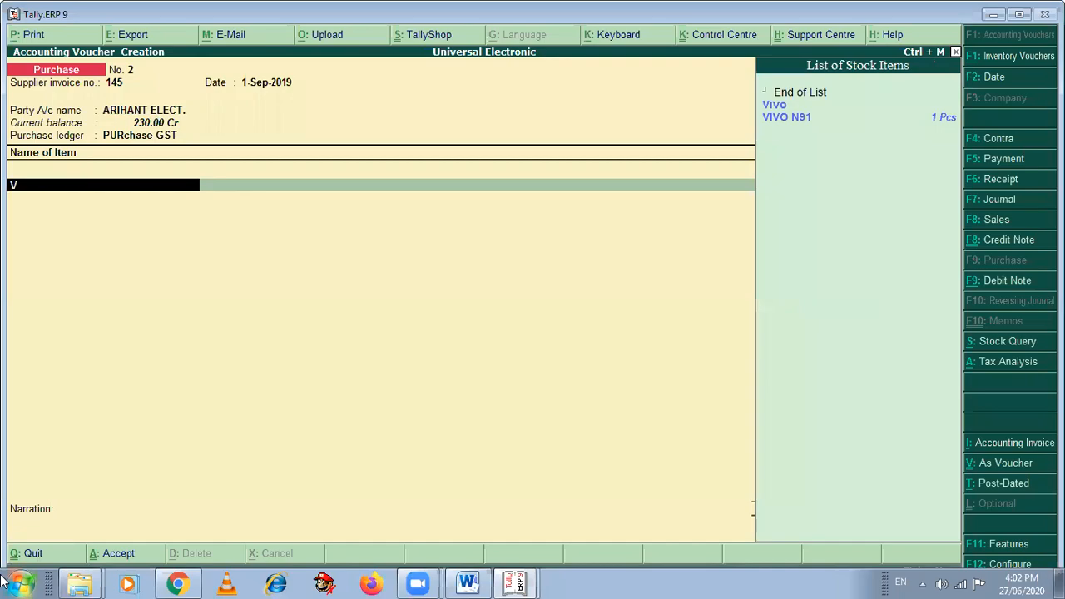
pyautogui.hotkey('alt', 'Tab')
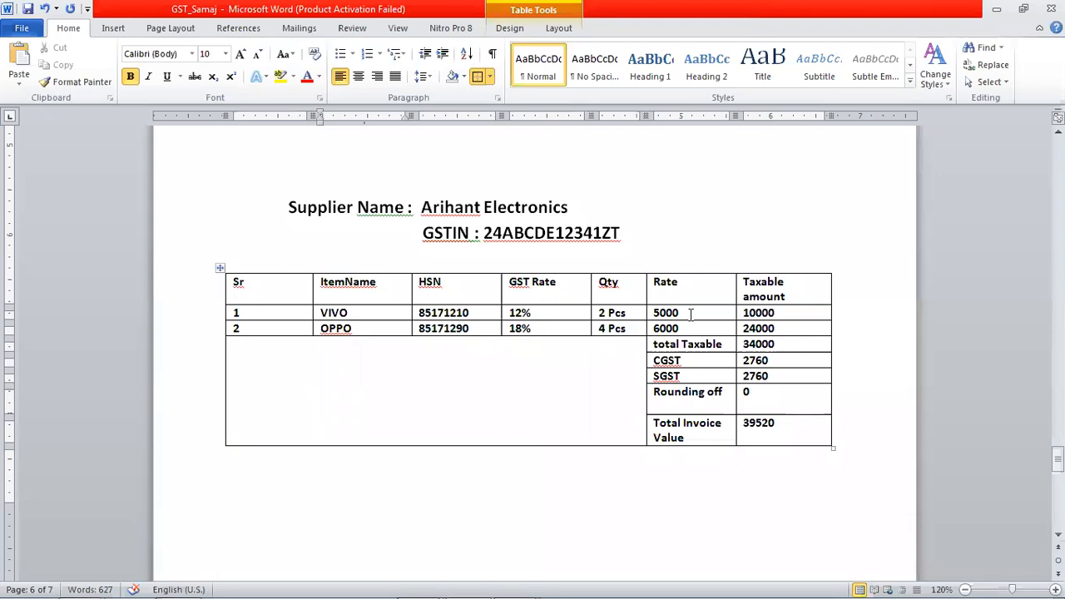
pyautogui.hotkey('alt', 'Tab')
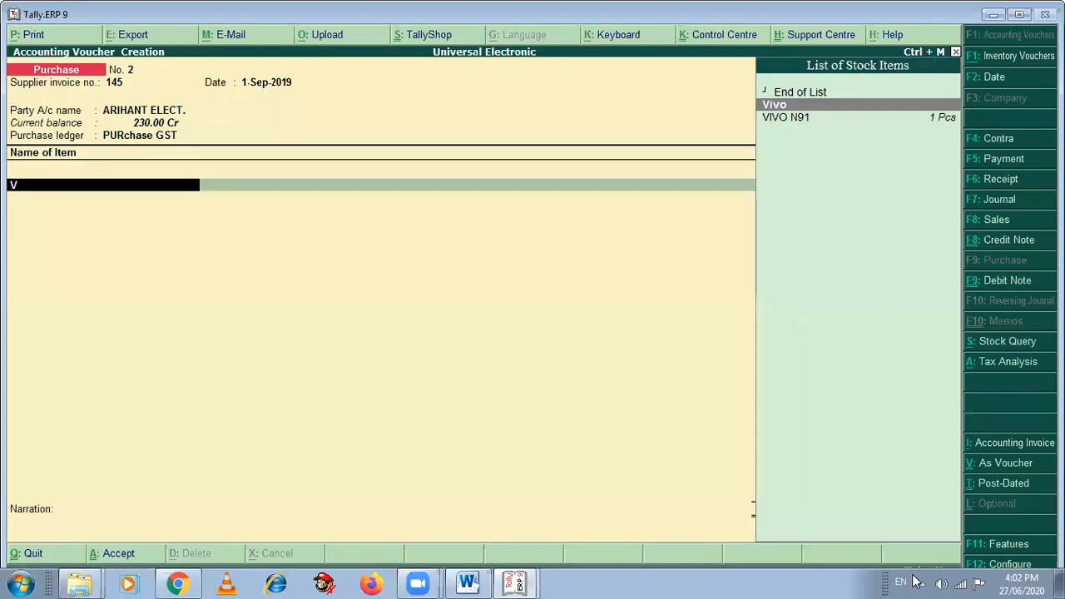
pyautogui.press('Return')
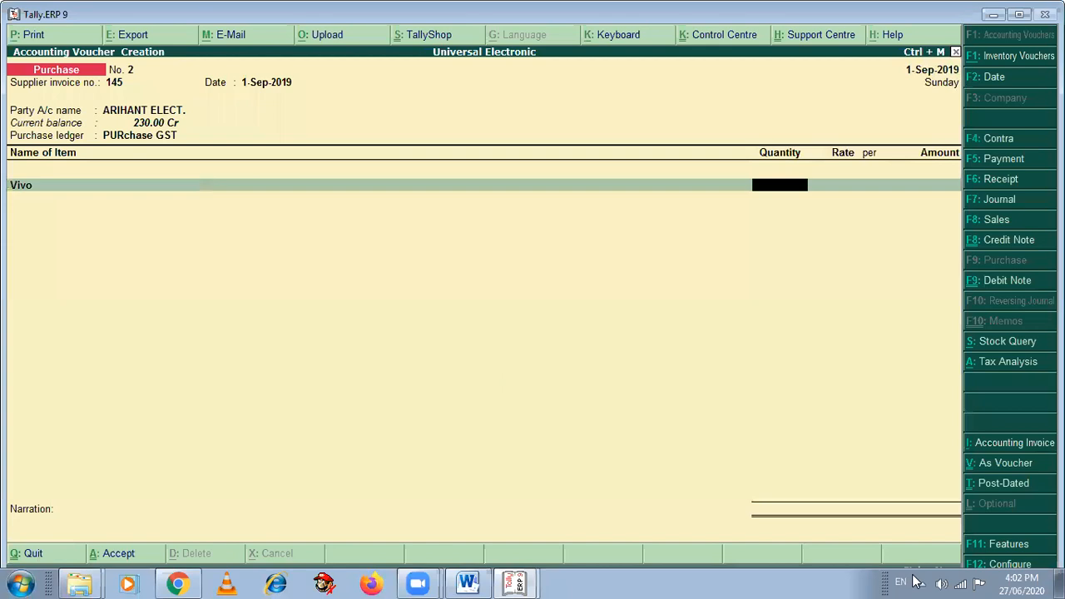
pyautogui.press('BackSpace')
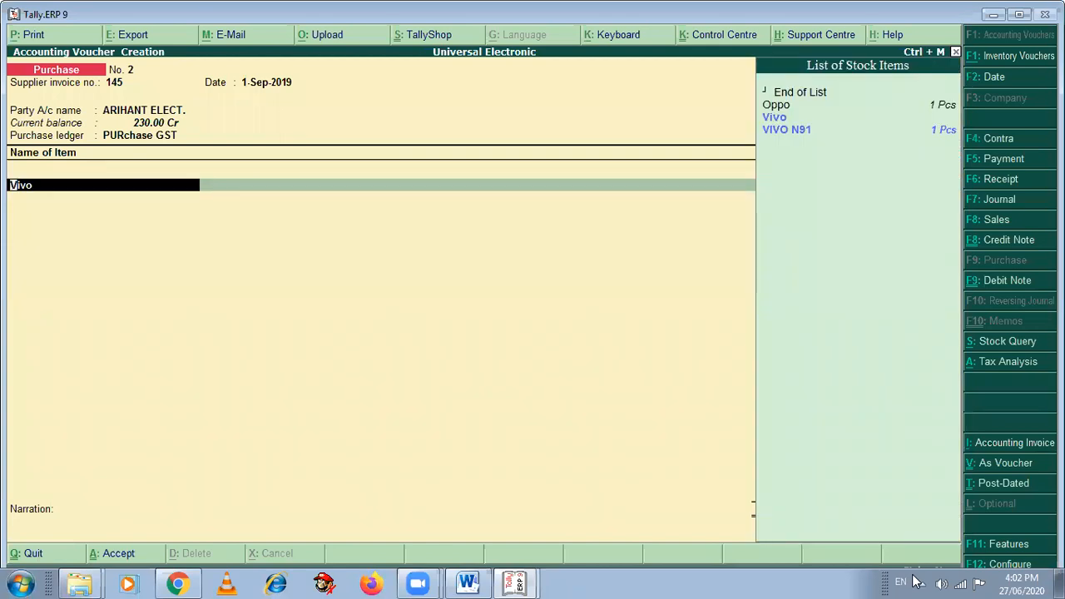
pyautogui.press('Down')
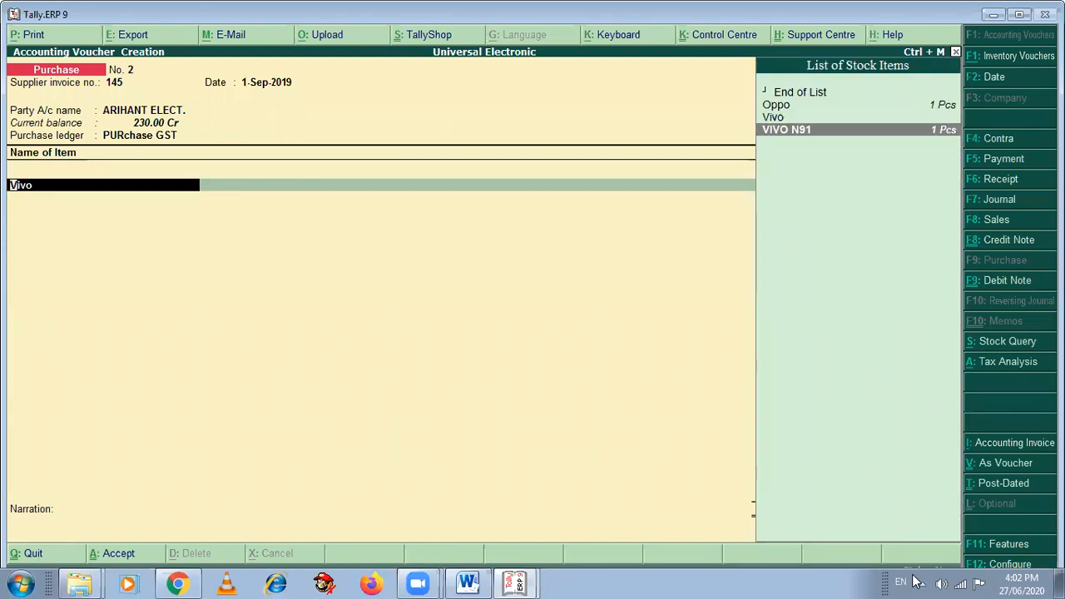
pyautogui.press('Return')
pyautogui.write('2')
pyautogui.press('Return')
pyautogui.write('5000')
pyautogui.press('Return')
pyautogui.press('Return')
pyautogui.press('Return')
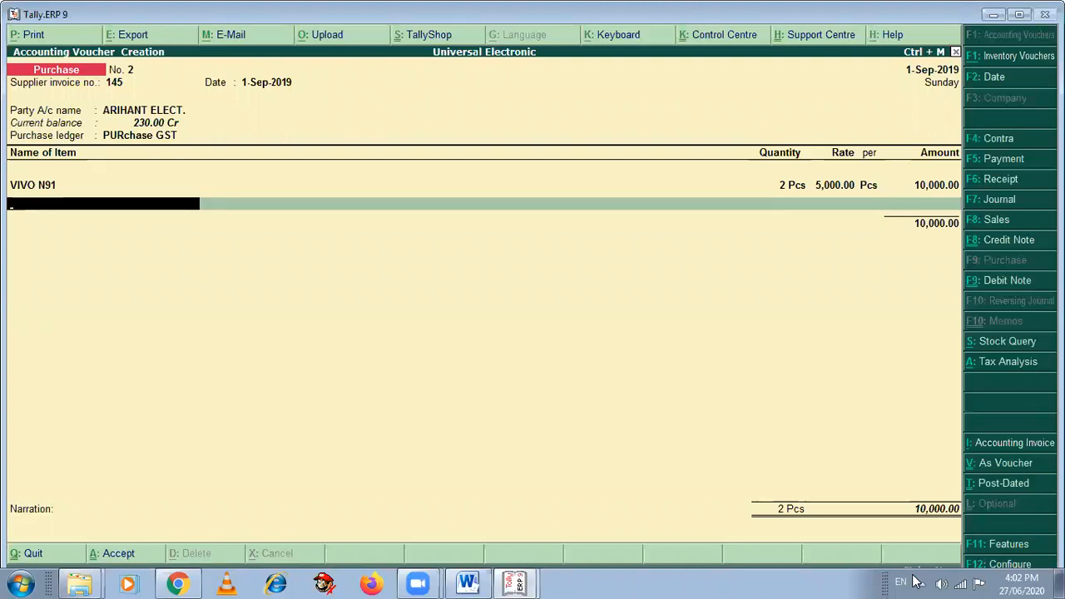
# - Add Oppo as the second item, with a quantity of 4 Pcs at a rate of 6,000, following the Word invoice
pyautogui.hotkey('alt', 'Tab')
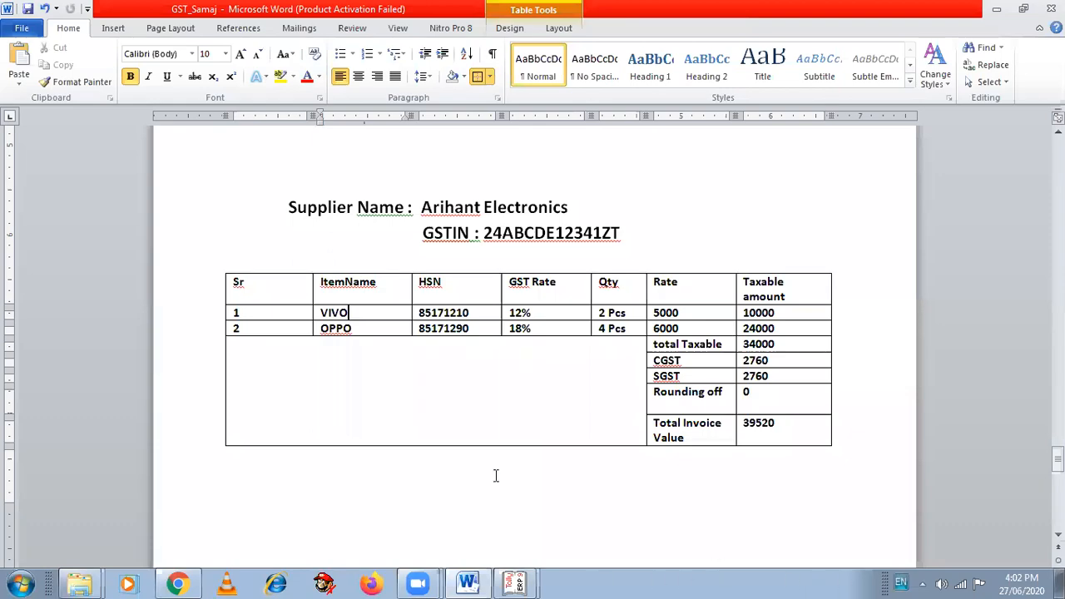
pyautogui.write('O')
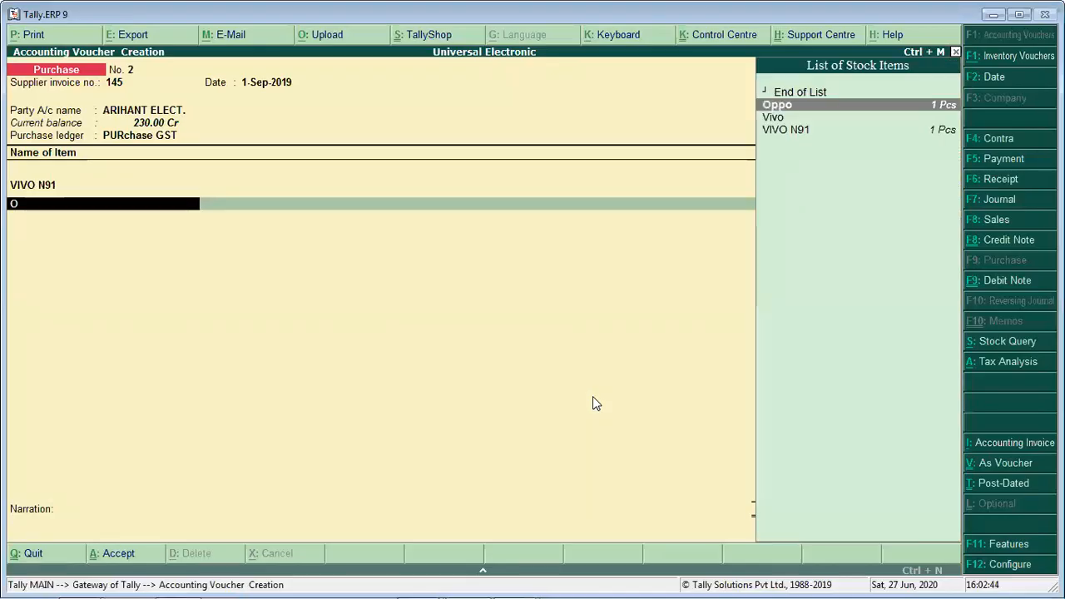
pyautogui.press('Return')
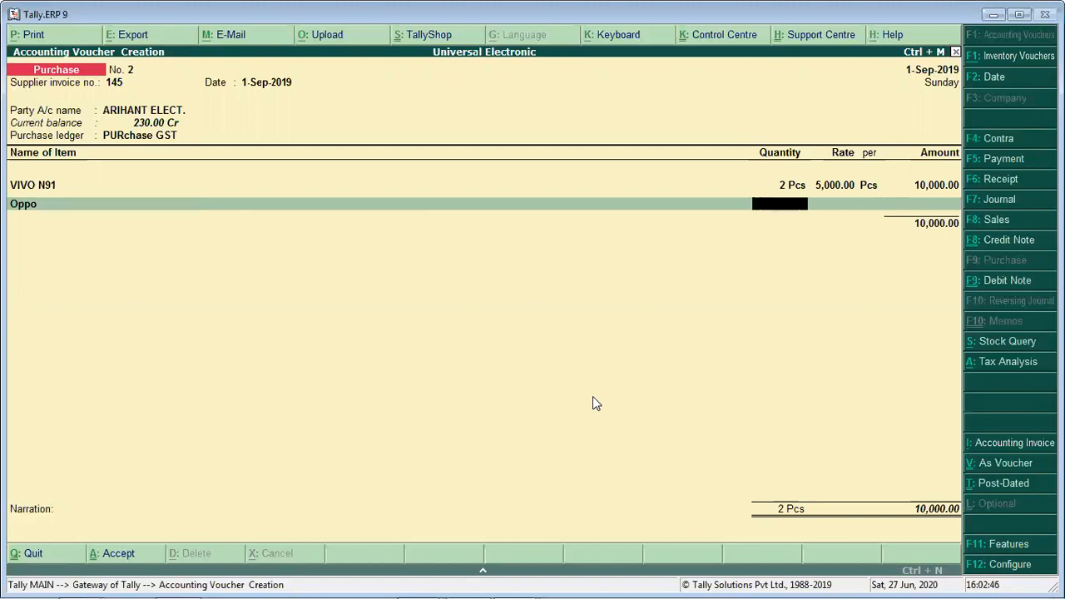
pyautogui.hotkey('alt', 'Tab')
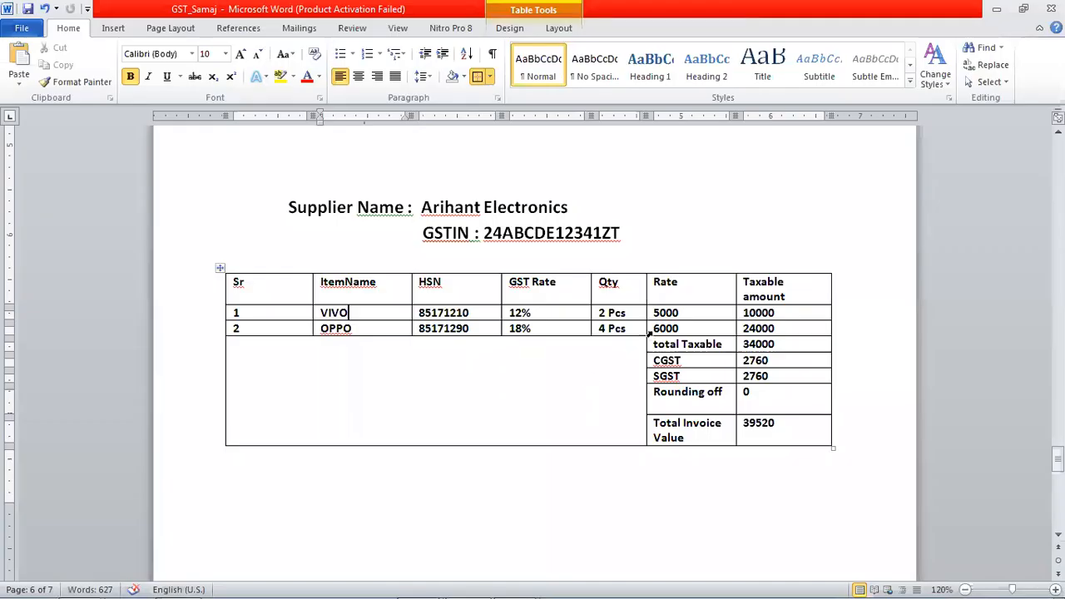
pyautogui.click(686, 325)
pyautogui.hotkey('alt', 'Tab')
pyautogui.write('4')
pyautogui.press('Return')
pyautogui.write('6,000')
pyautogui.press('Return')
pyautogui.press('Return')
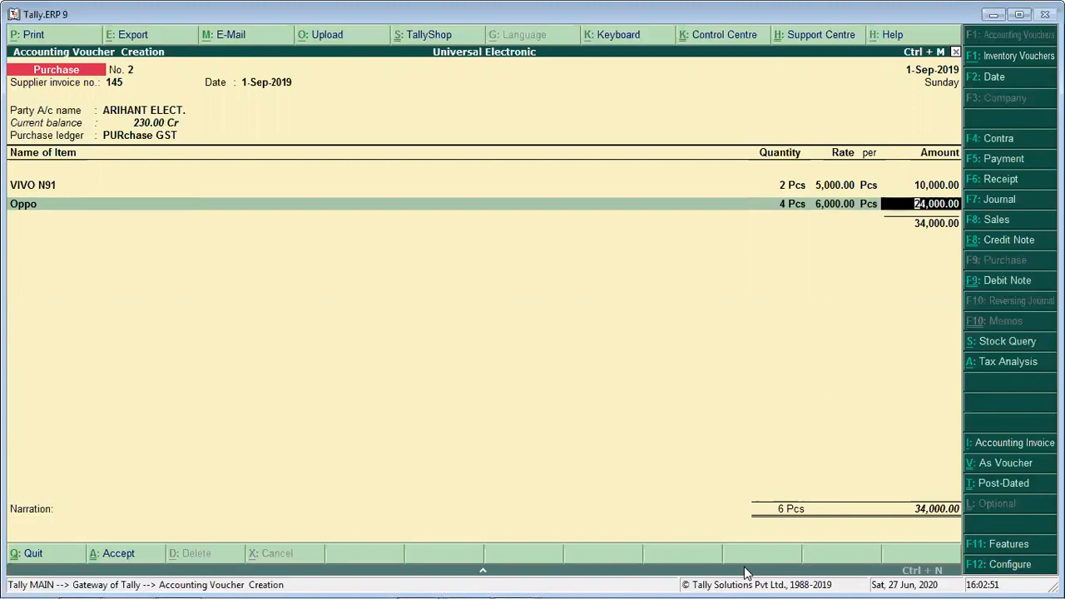
pyautogui.press('Return')
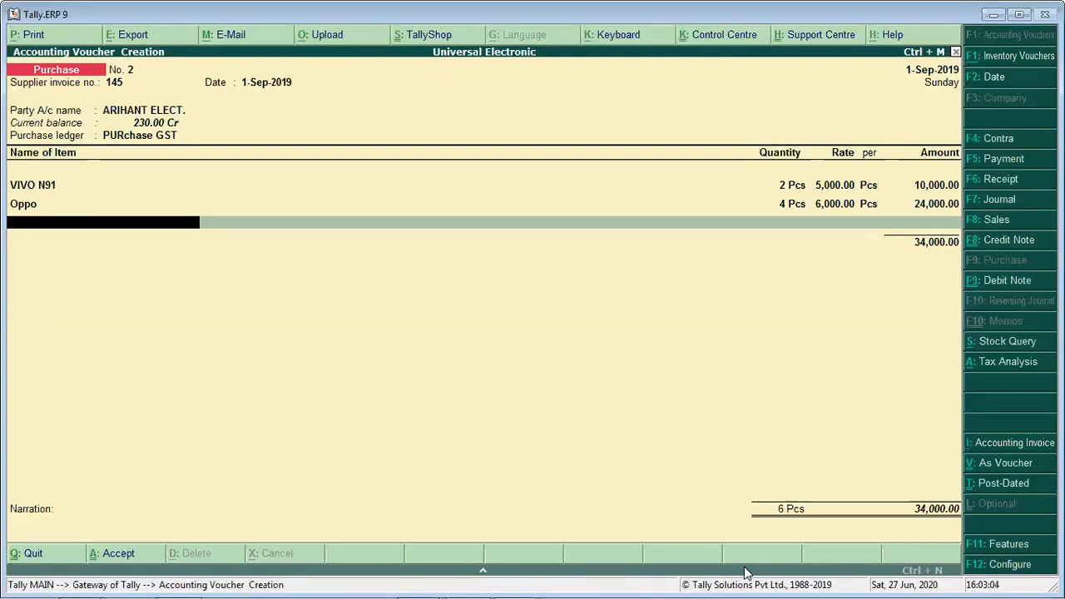
# - Create a new stock item named Nokia from within the voucher, under Primary with Pcs as its unit
pyautogui.hotkey('alt', 'c')
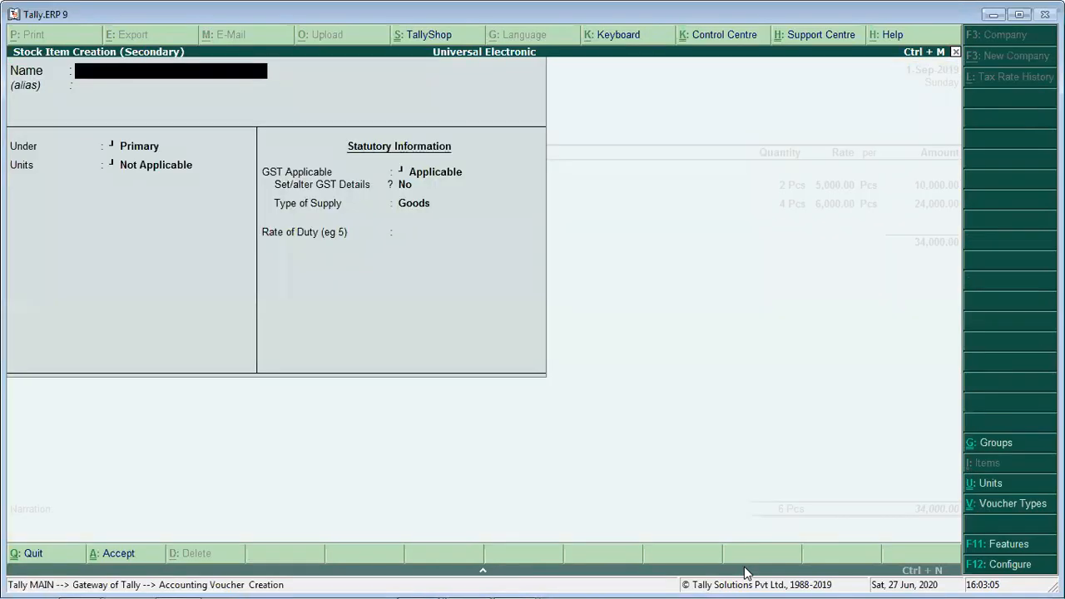
pyautogui.write('Nokia')
pyautogui.press('Return')
pyautogui.press('Return')
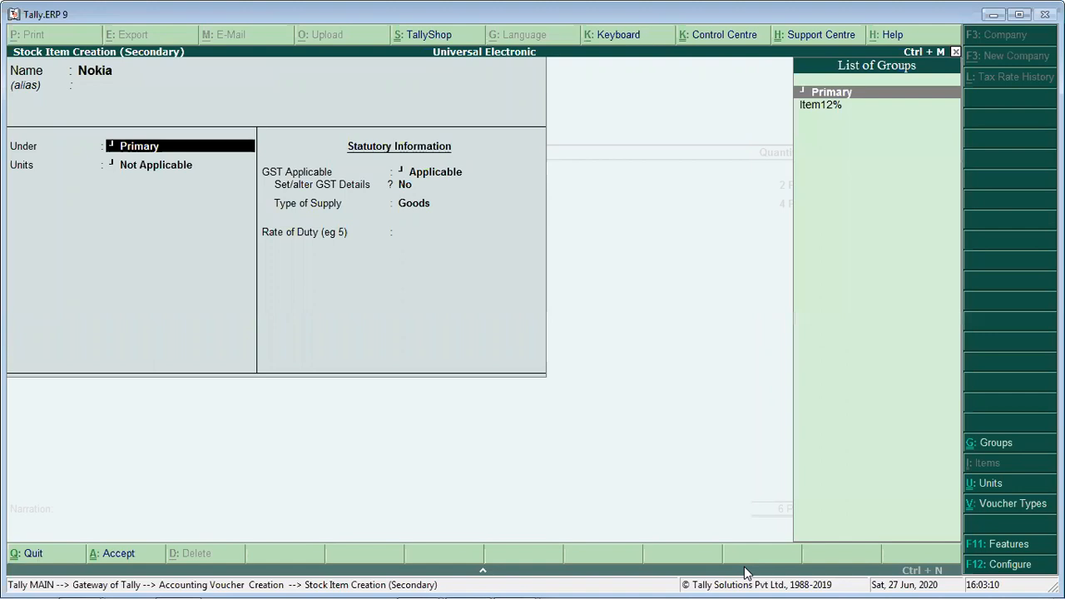
pyautogui.press('Return')
pyautogui.write('p')
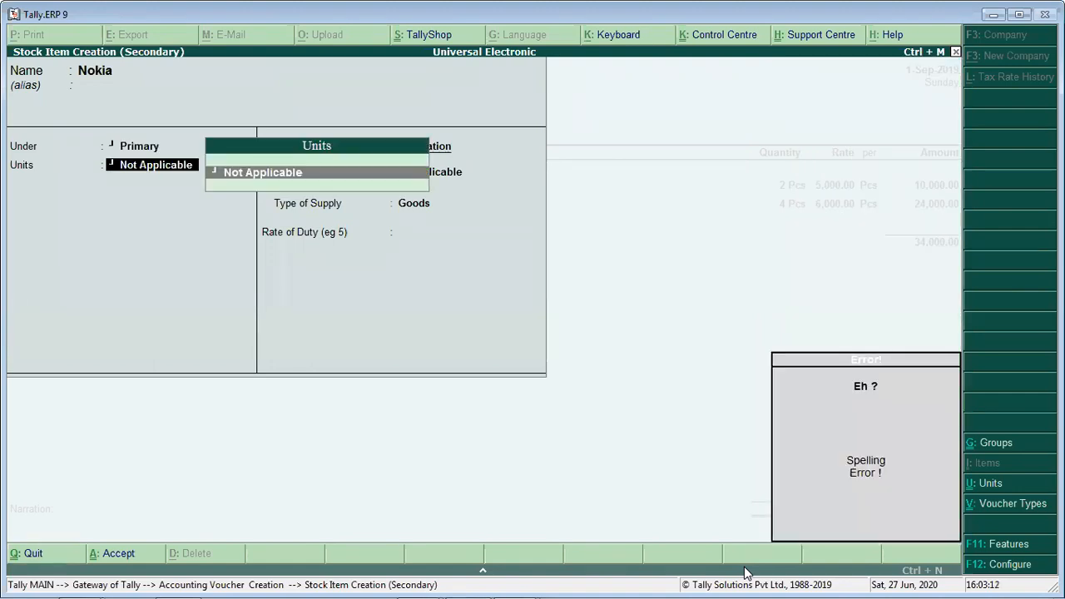
pyautogui.press('BackSpace')
pyautogui.press('Return')
pyautogui.press('Down')
pyautogui.press('Return')
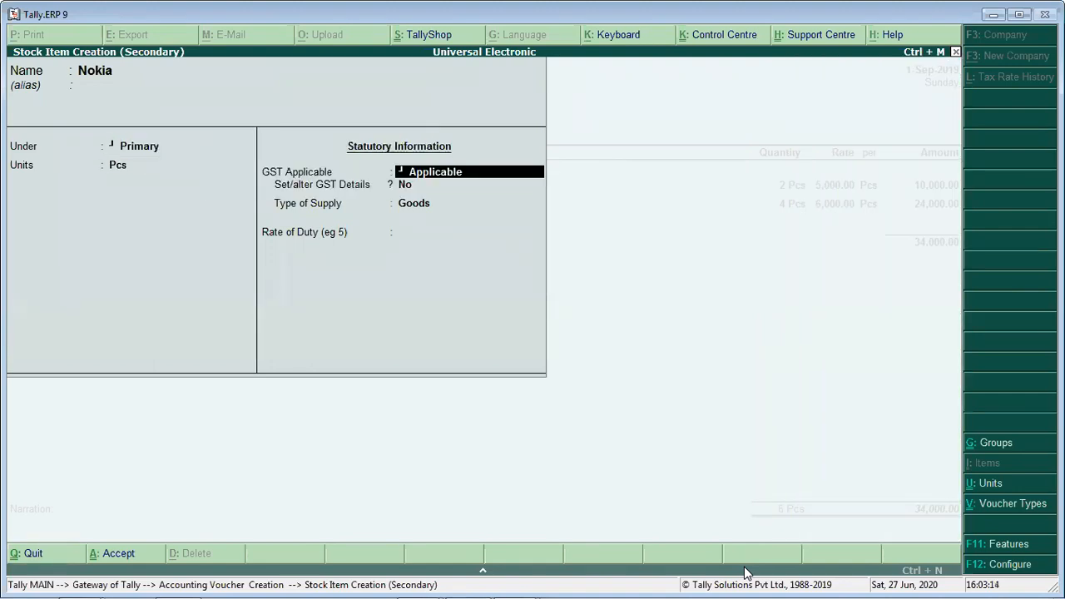
# - Enable GST details for Nokia and enter HSN/SAC code 1243585, keeping it as GST goods
pyautogui.press('Return')
pyautogui.press('y')
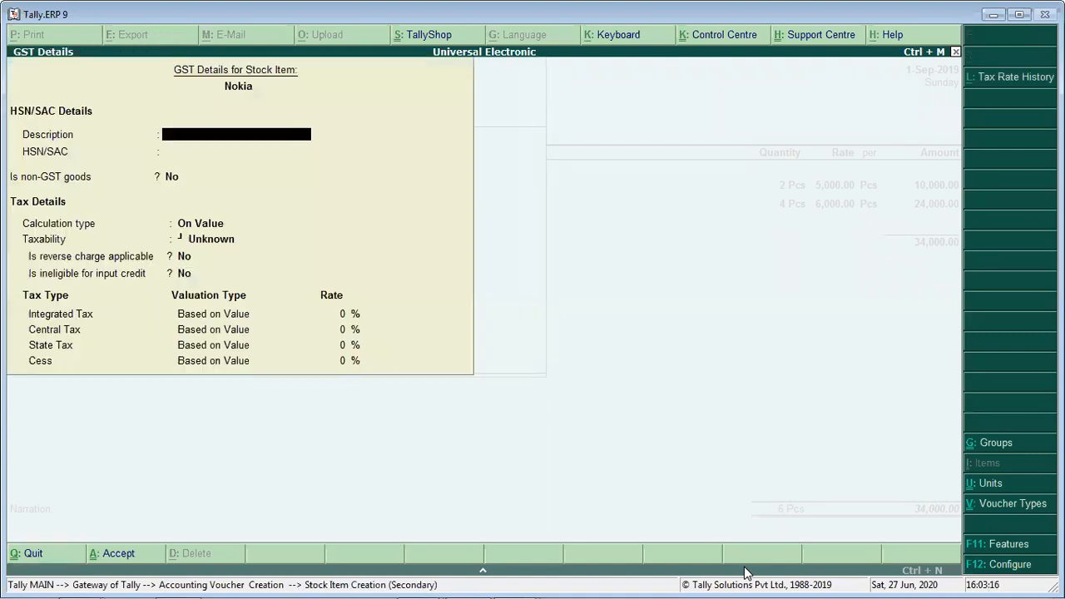
pyautogui.press('Return')
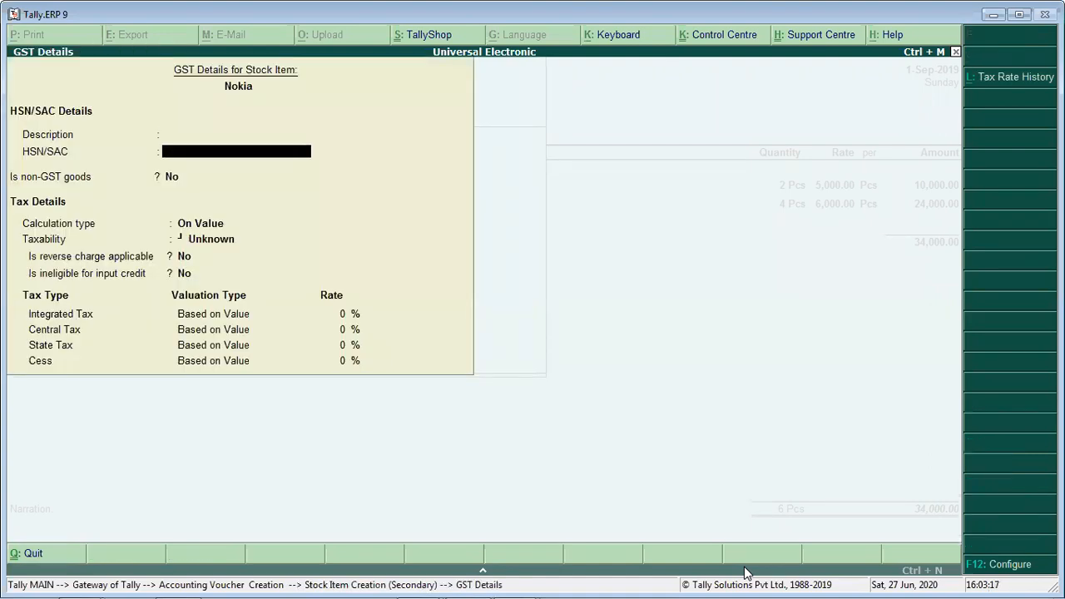
pyautogui.write('124585')
pyautogui.press('Return')
pyautogui.press('BackSpace')
pyautogui.press('BackSpace')
pyautogui.press('BackSpace')
pyautogui.press('BackSpace')
pyautogui.write('3585')
pyautogui.press('Return')
# - Set Nokia's calculation to On Value, its taxability to Taxable and integrated tax to 12%, and save the stock item
pyautogui.press('Return')
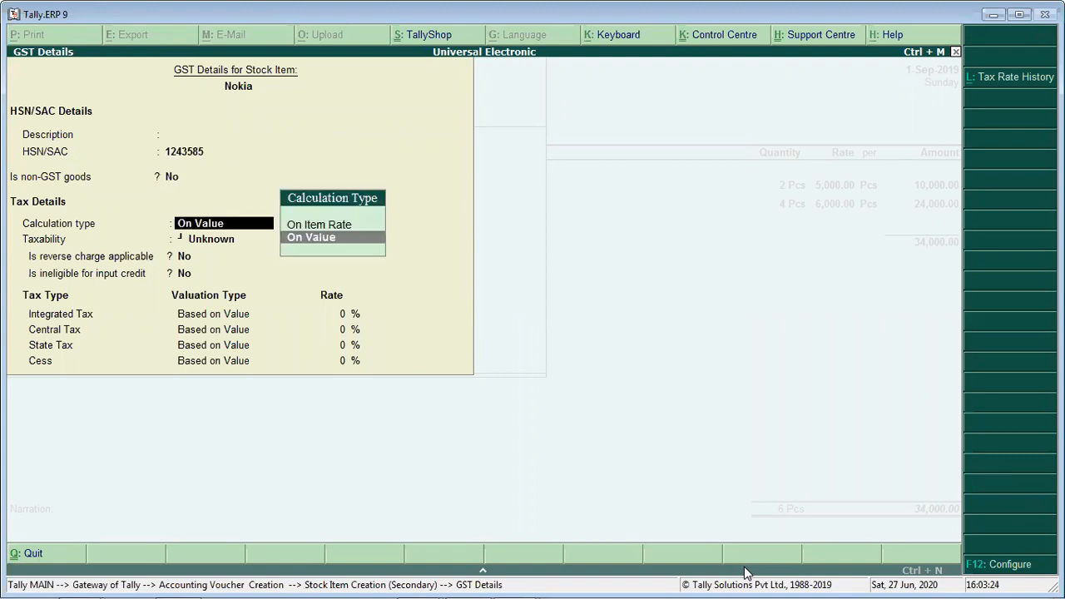
pyautogui.press('Return')
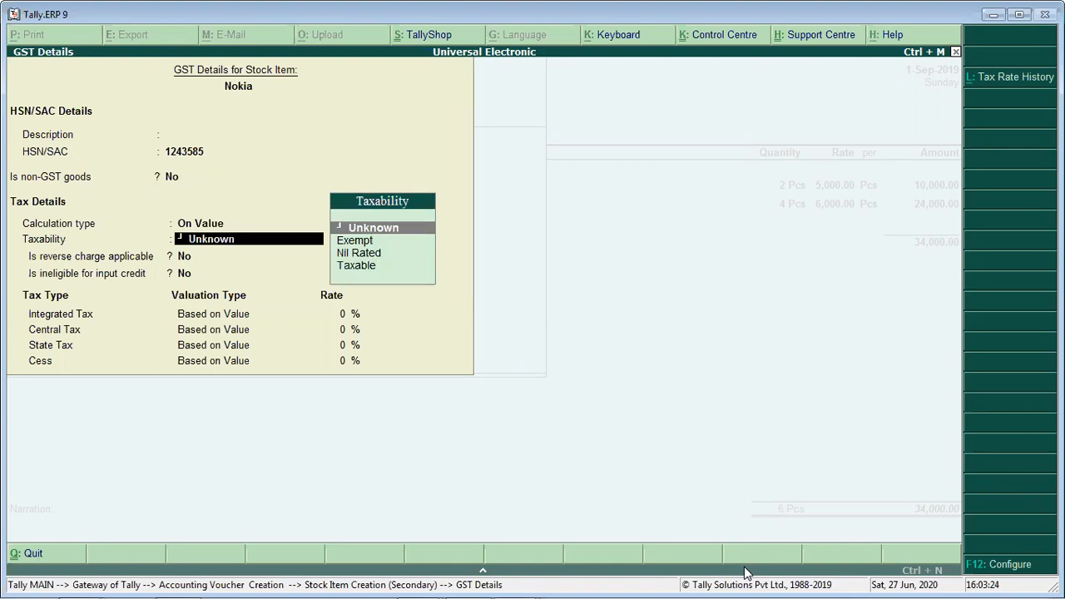
pyautogui.press('Down')
pyautogui.press('Down')
pyautogui.press('Down')
pyautogui.press('Return')
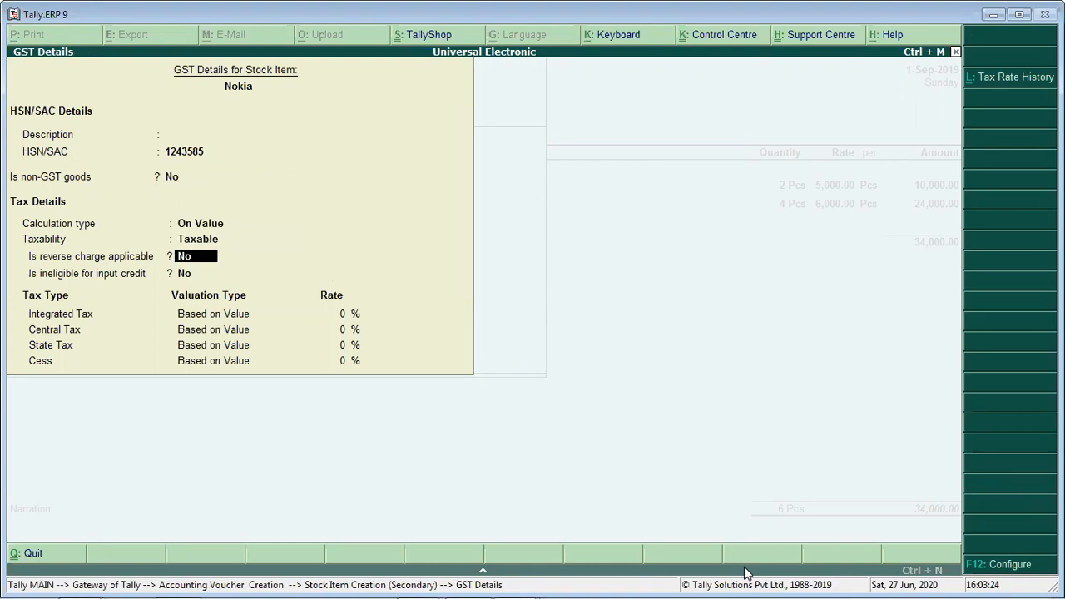
pyautogui.press('Return')
pyautogui.press('Return')
pyautogui.write('12')
pyautogui.press('Return')
pyautogui.press('Return')
pyautogui.press('Return')
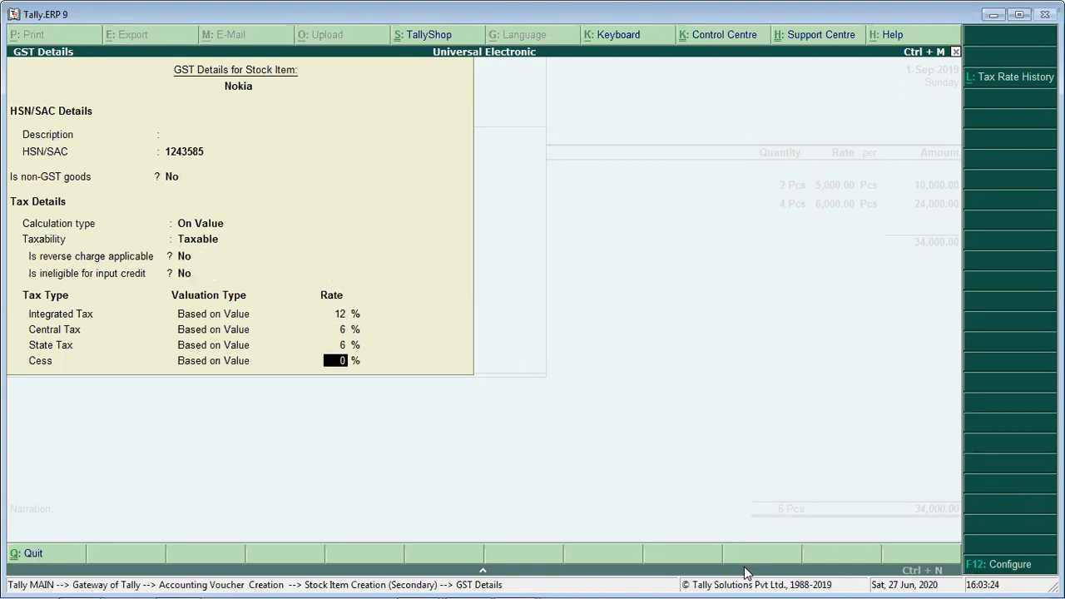
pyautogui.press('Return')
pyautogui.press('Return')
pyautogui.press('Return')
# - Change the Oppo line's quantity to 3 Pcs at a rate of 6,000
pyautogui.press('Return')
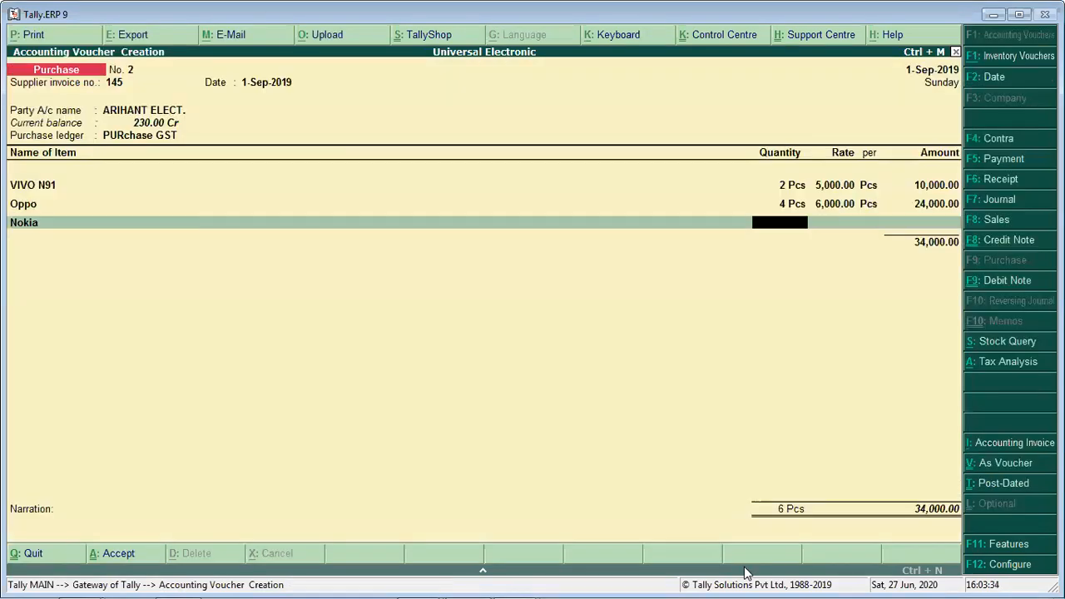
pyautogui.press('BackSpace')
pyautogui.press('BackSpace')
pyautogui.press('BackSpace')
pyautogui.press('BackSpace')
pyautogui.write('3')
pyautogui.press('Return')
pyautogui.write('6,000')
# - Complete the Nokia line with a quantity of 1 Pcs at a rate of 6,000 and end the item list
pyautogui.press('Return')
pyautogui.press('Return')
pyautogui.press('Return')
pyautogui.press('Return')
pyautogui.write('1')
pyautogui.press('Return')
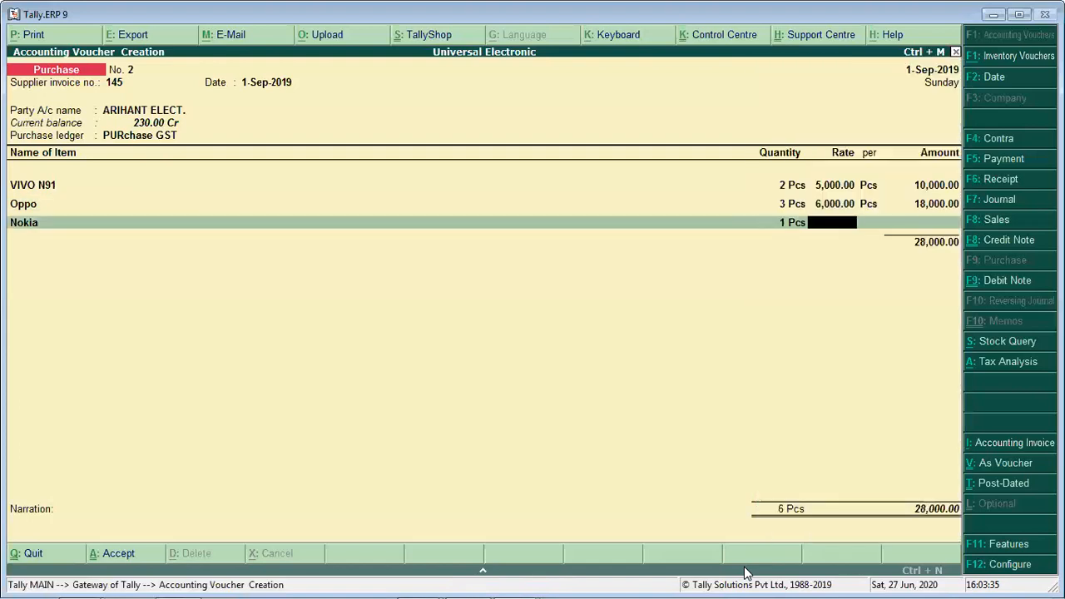
pyautogui.write('2')
pyautogui.press('BackSpace')
pyautogui.write('6000')
pyautogui.press('Return')
pyautogui.press('Return')
pyautogui.press('Return')
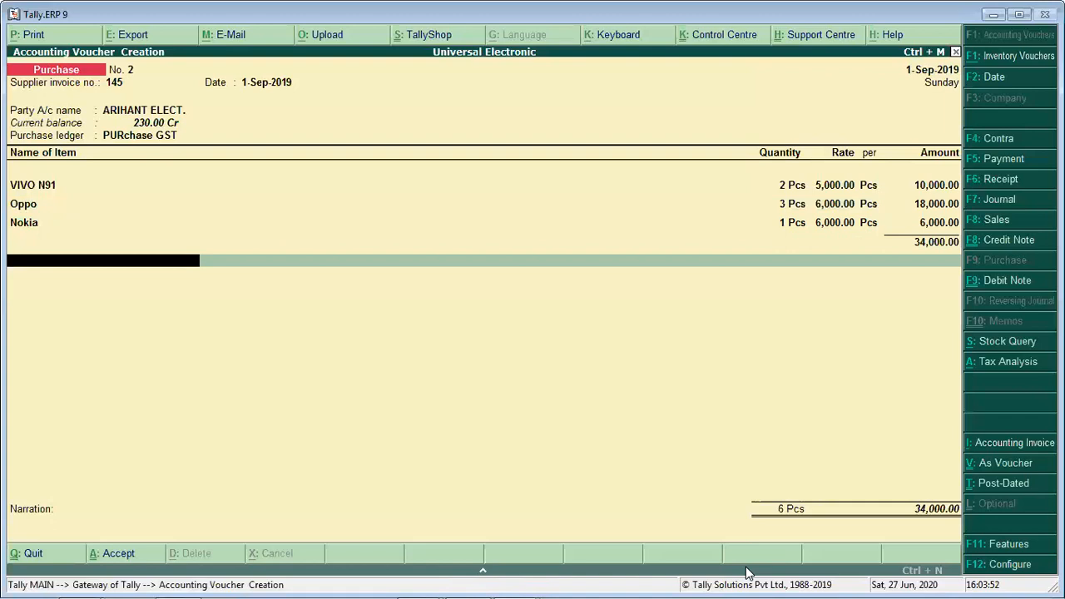
# - Add the CGST and SGST ledgers below the items of the purchase voucher
pyautogui.write('Cgs')
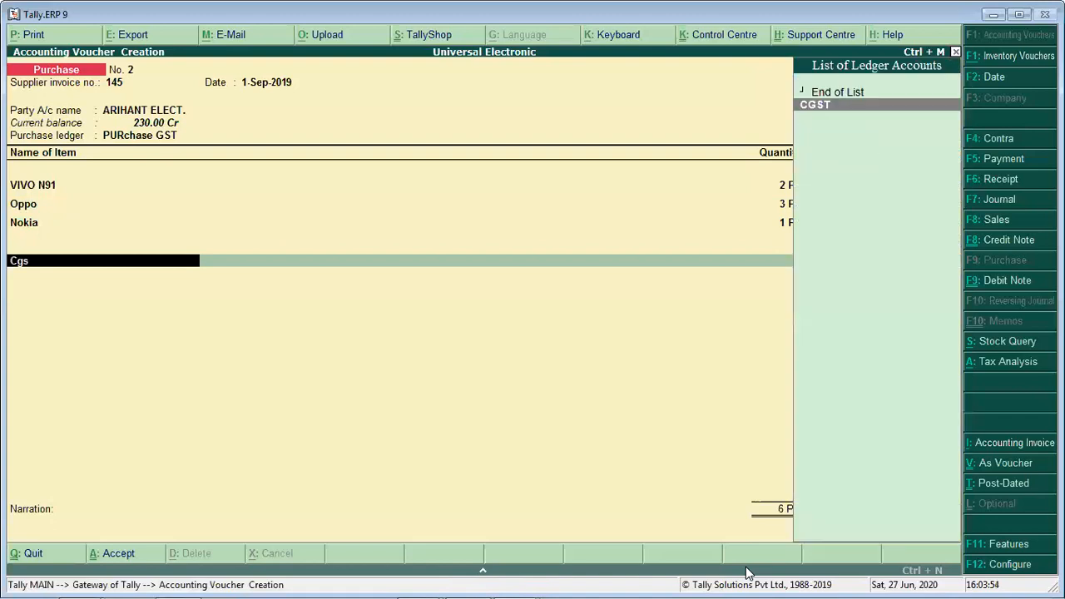
pyautogui.press('Return')
pyautogui.press('Return')
pyautogui.write('Sg')
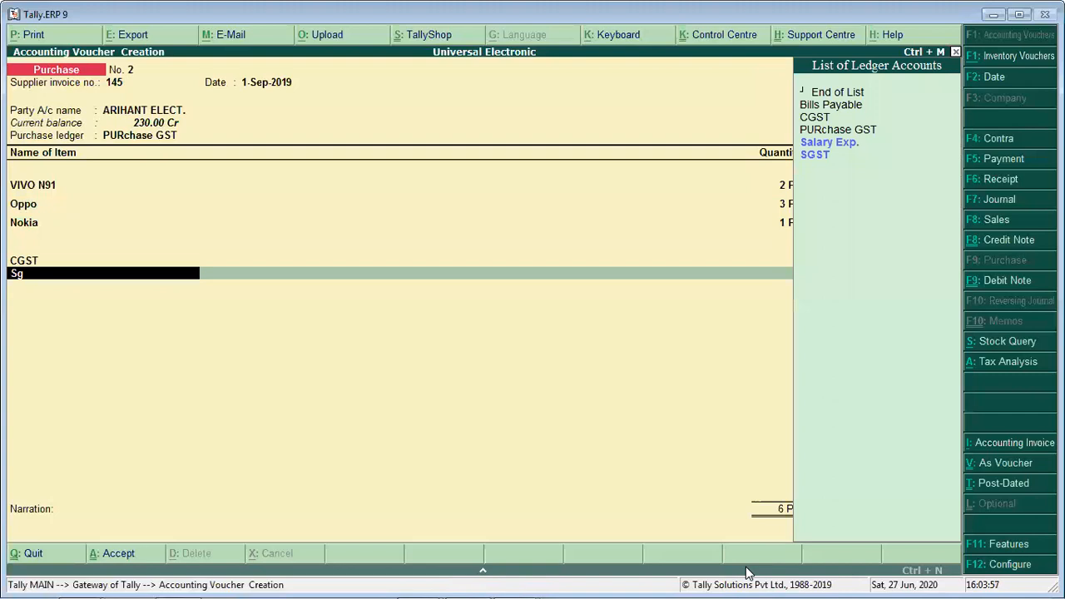
pyautogui.press('Return')
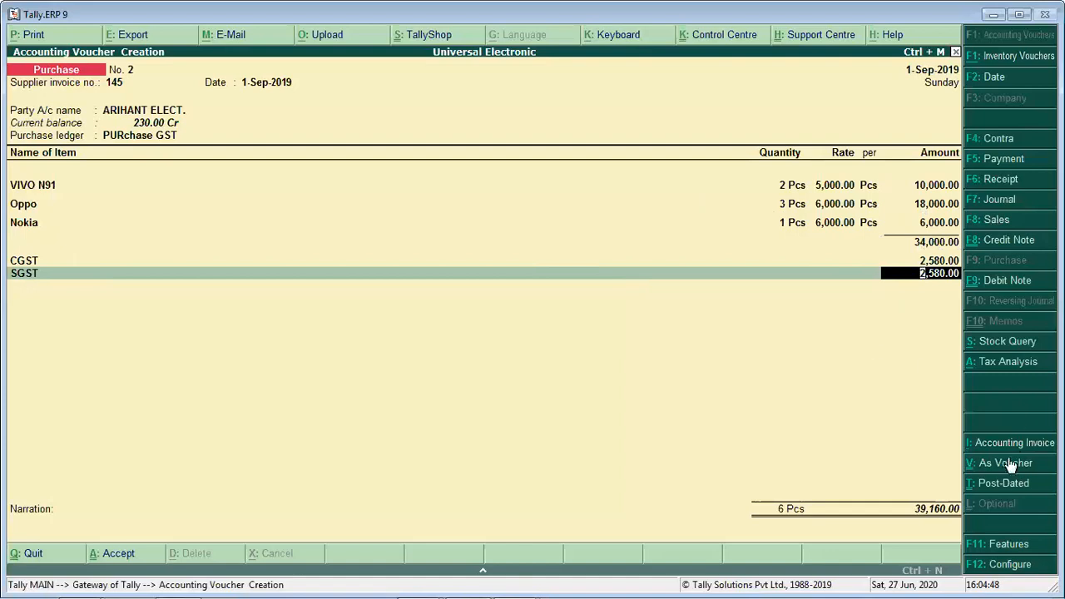
# - Examine the voucher's tax analysis in detailed and condensed form, checking the central and state tax of each item
pyautogui.click(1014, 362)
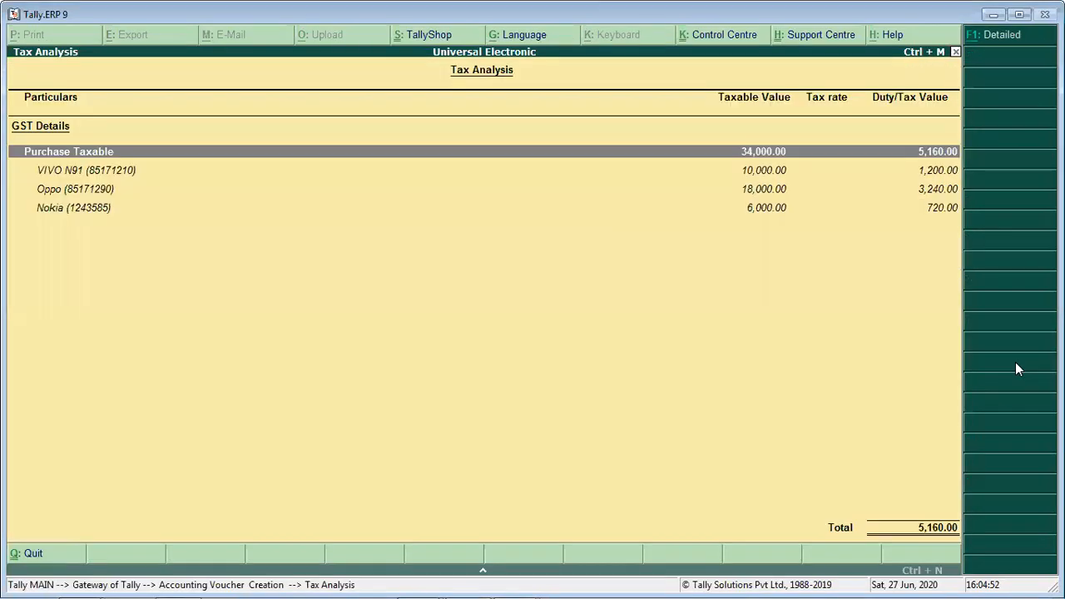
pyautogui.hotkey('alt', 'F1')
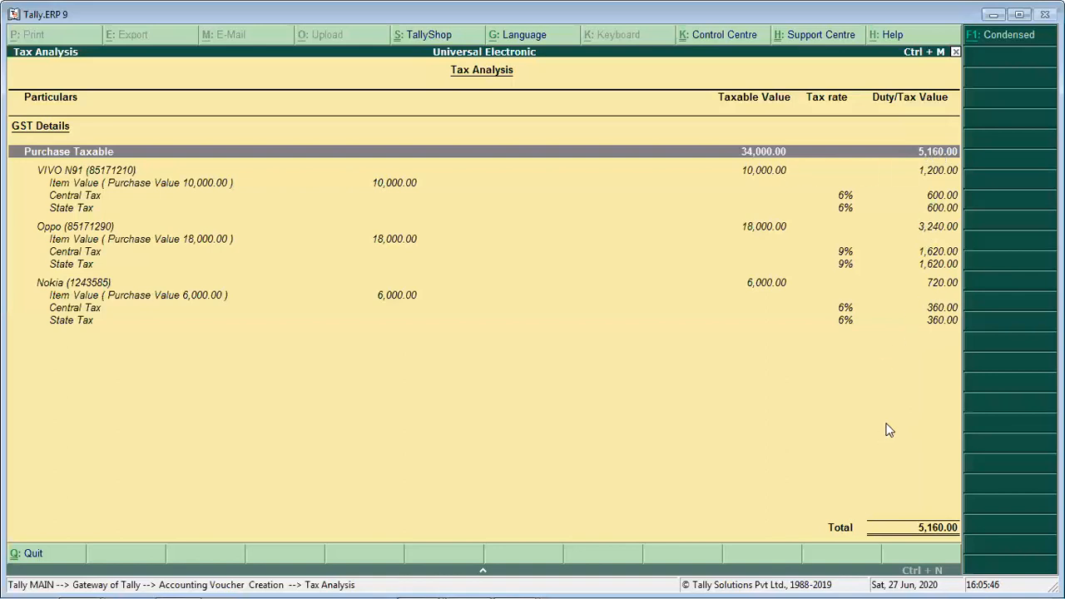
pyautogui.hotkey('alt', 'F1')
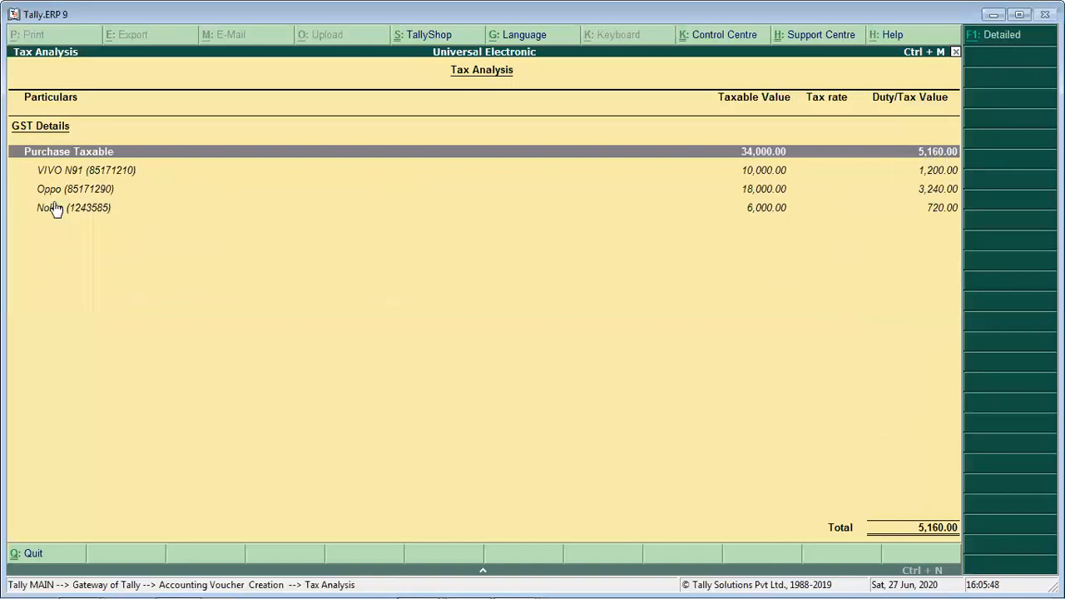
pyautogui.hotkey('alt', 'F1')
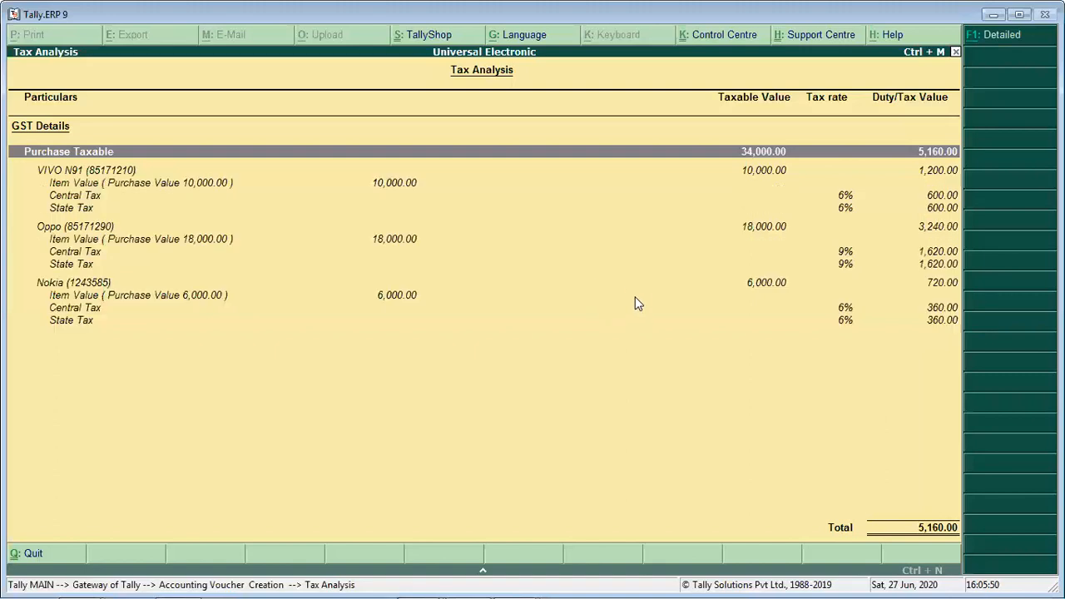
pyautogui.hotkey('alt', 'F1')
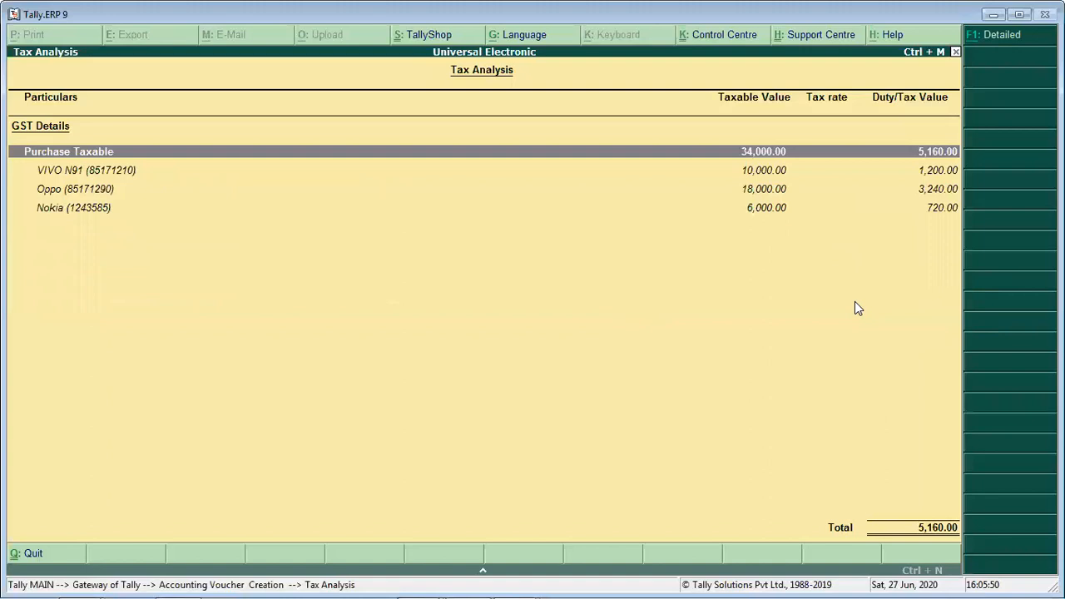
pyautogui.press('Escape')
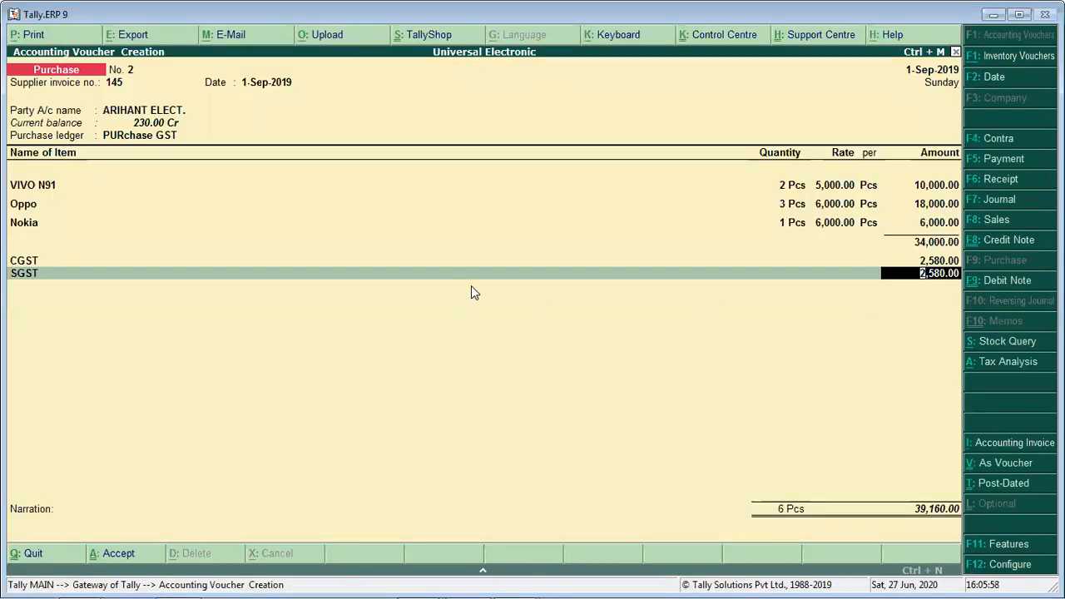
# - End the tax ledger list and save the purchase voucher with an empty narration
pyautogui.press('Return')
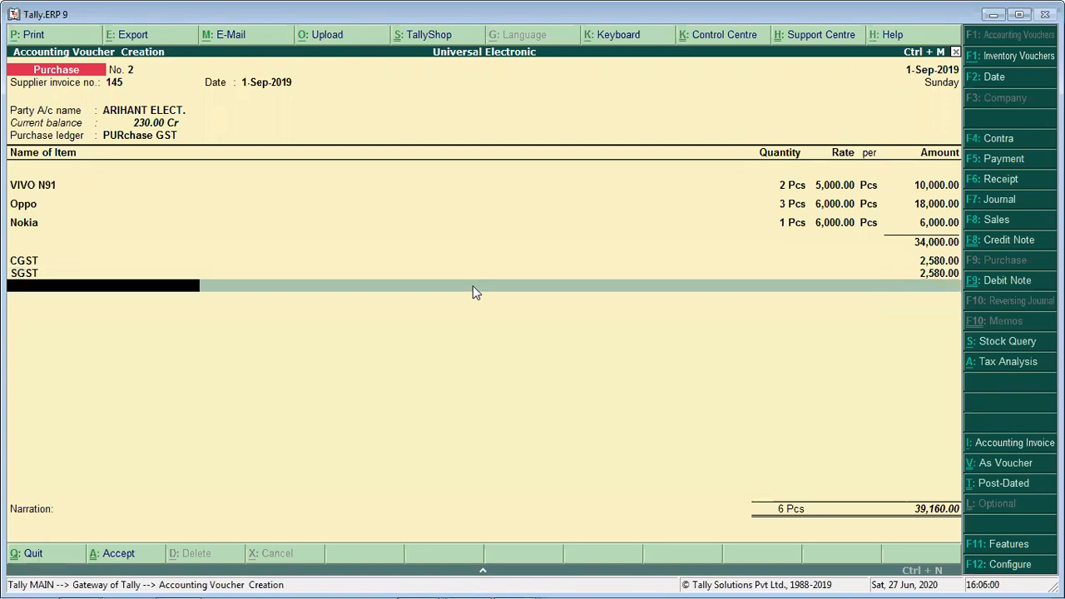
pyautogui.press('Return')
pyautogui.press('Return')
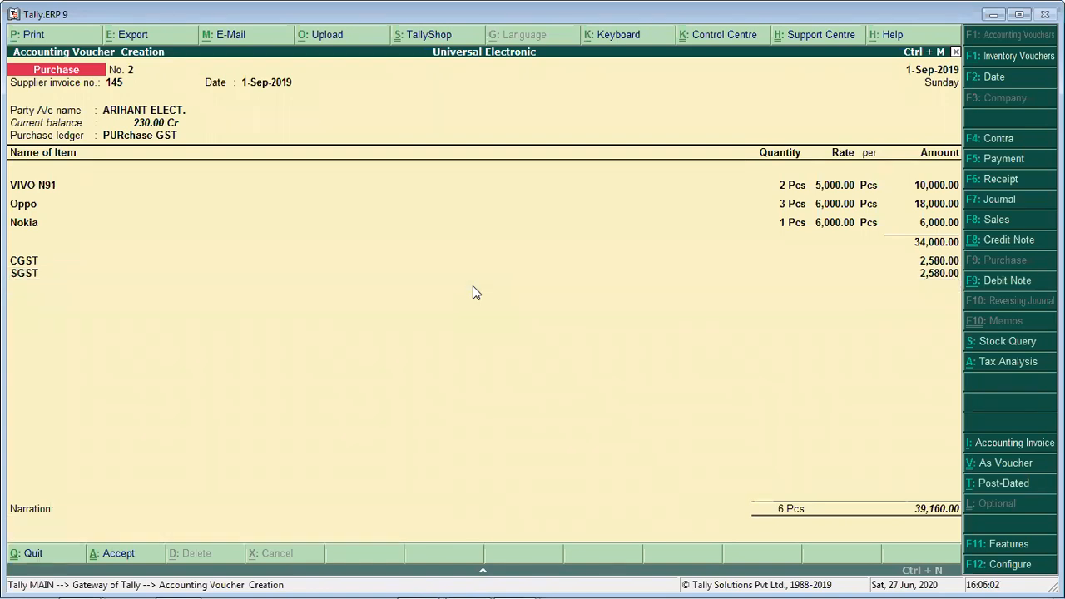
pyautogui.press('n')
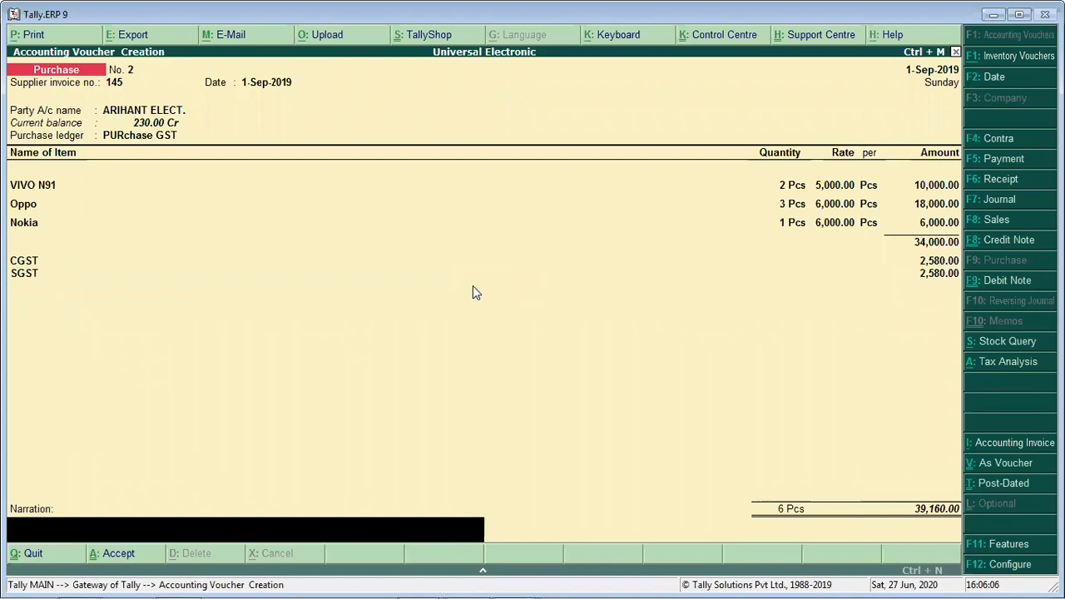
pyautogui.press('Return')
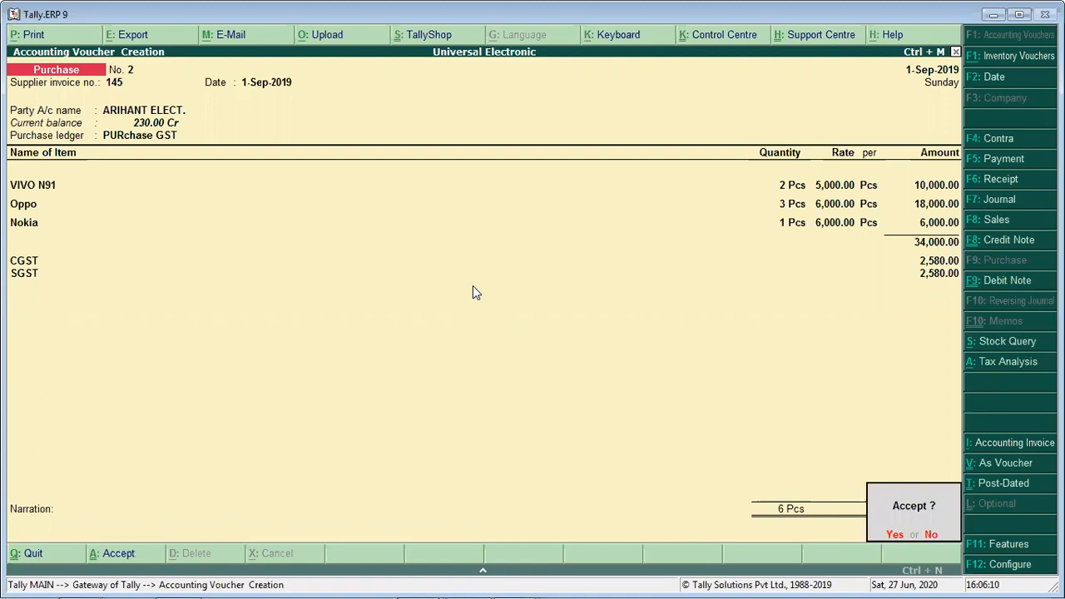
pyautogui.press('Return')
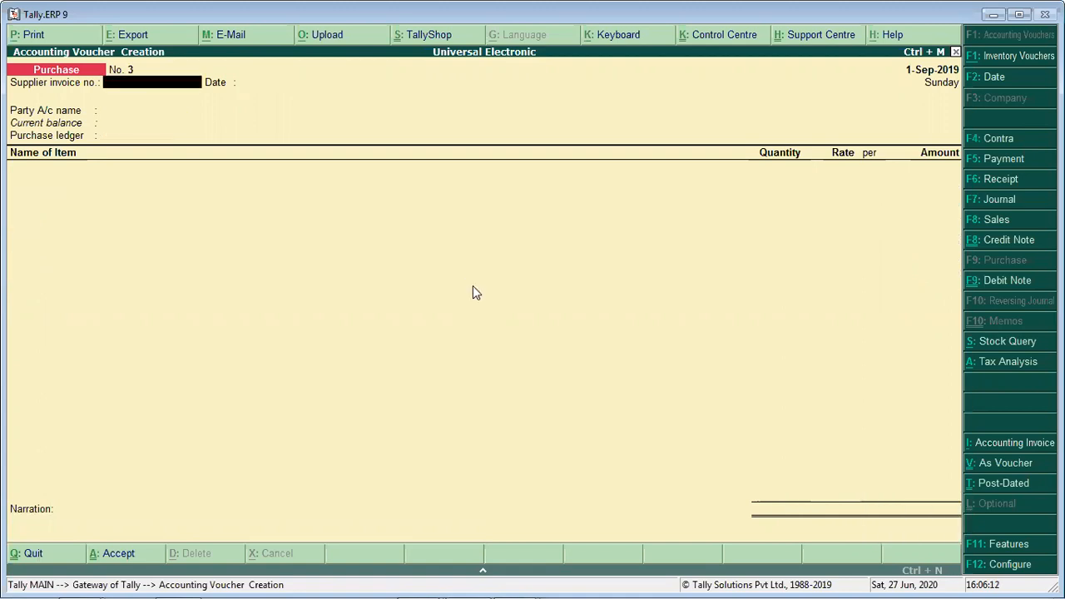
# - Leave voucher creation and open the company's Balance Sheet
pyautogui.press('Escape')
pyautogui.press('Return')
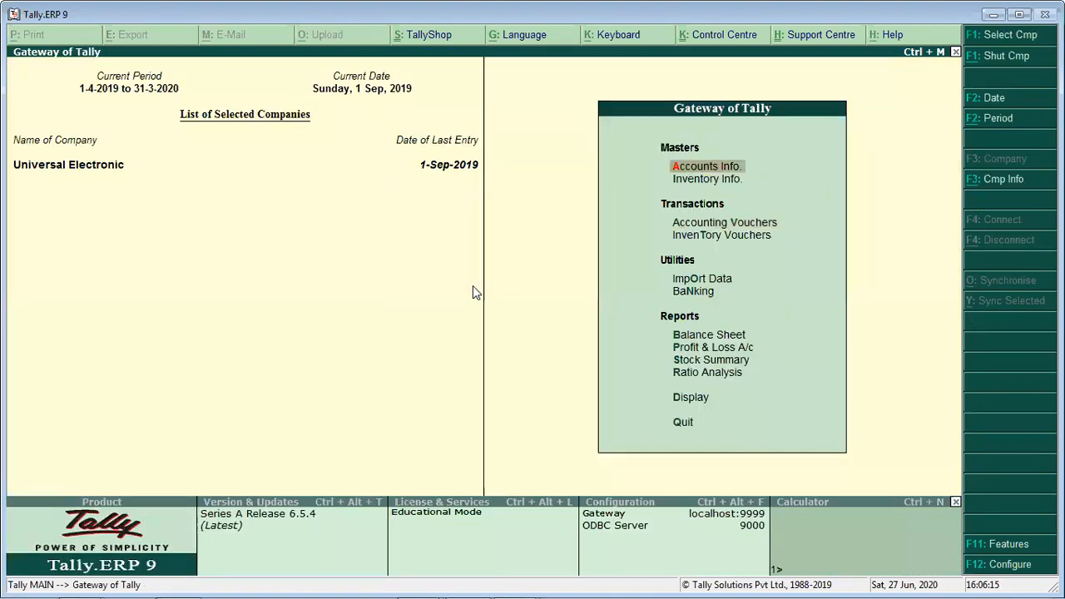
pyautogui.press('Down')
pyautogui.press('Down')
pyautogui.press('Down')
pyautogui.press('Down')
pyautogui.press('Down')
# - Drill down from Current Liabilities through Duties & Taxes to the monthly summary of the CGST ledger
pyautogui.press('Down')
pyautogui.press('Return')
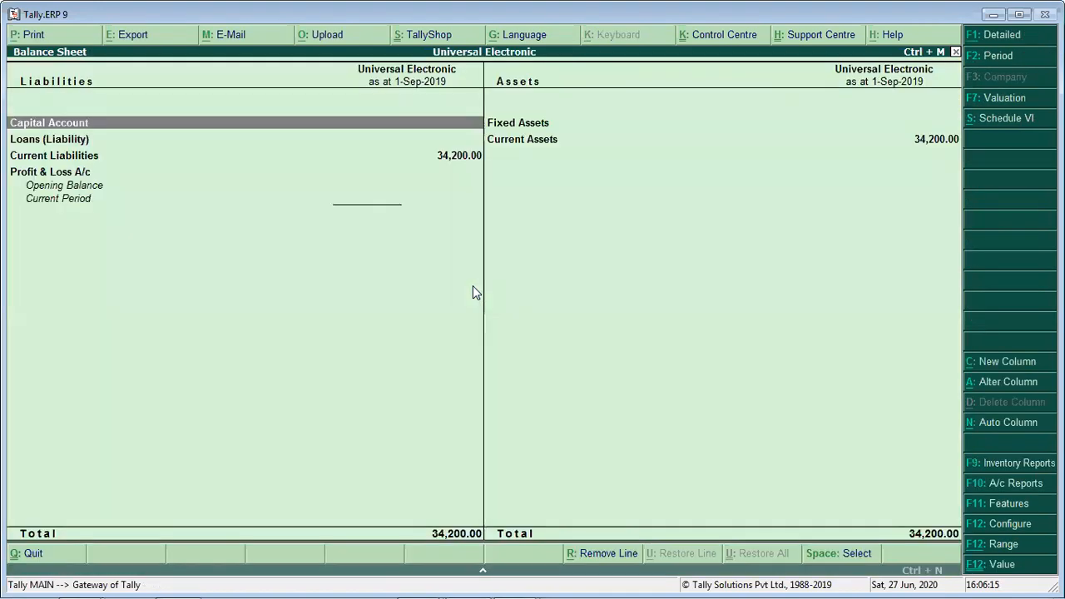
pyautogui.press('Down')
pyautogui.press('Down')
pyautogui.press('Return')
pyautogui.press('Return')
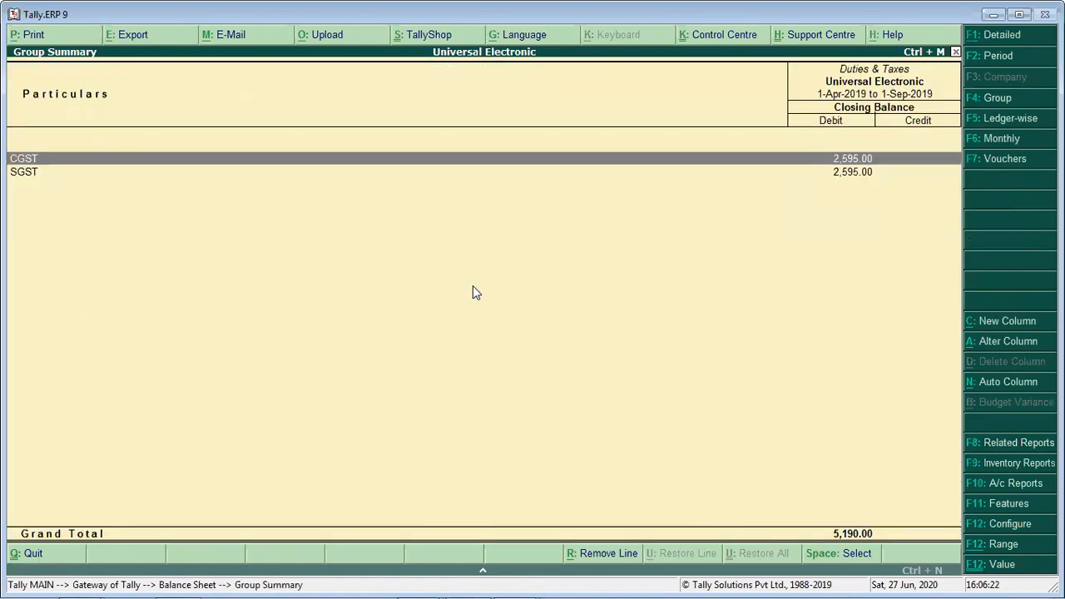
pyautogui.press('Return')
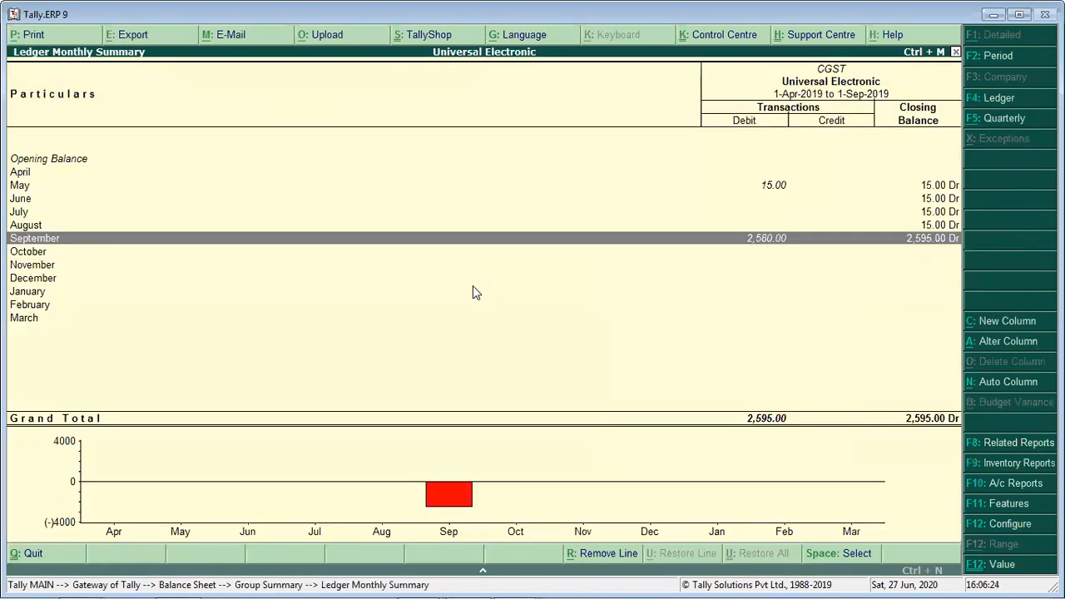
# - Open the 31-May-2019 ARIHANT ELECT. purchase voucher from CGST's May entries and delete it
pyautogui.press('Up')
pyautogui.press('Up')
pyautogui.press('Up')
pyautogui.press('Up')
pyautogui.press('Return')
pyautogui.press('Return')
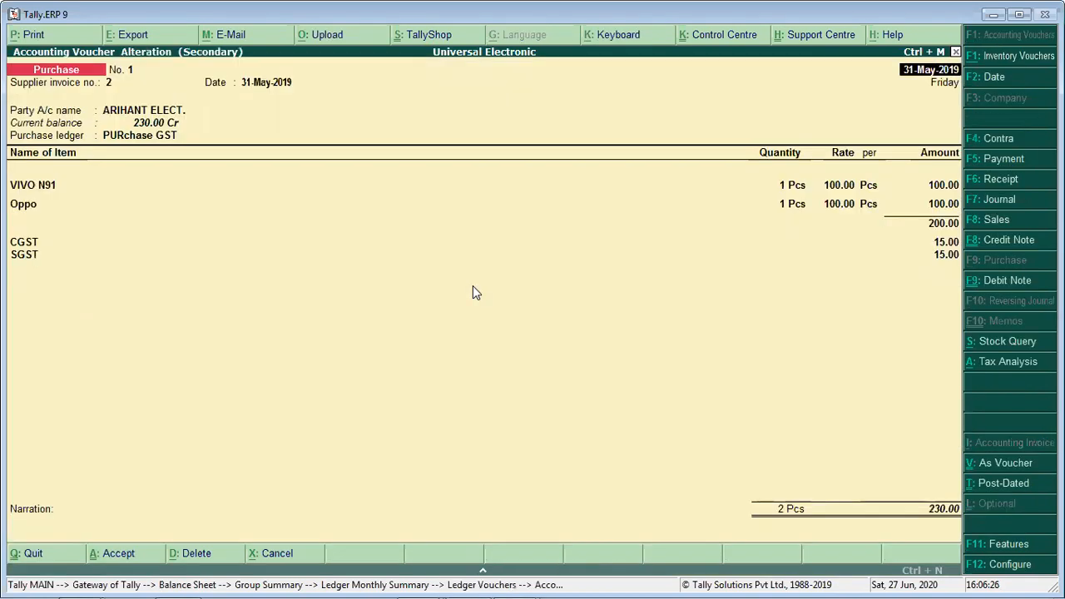
pyautogui.hotkey('alt', 'd')
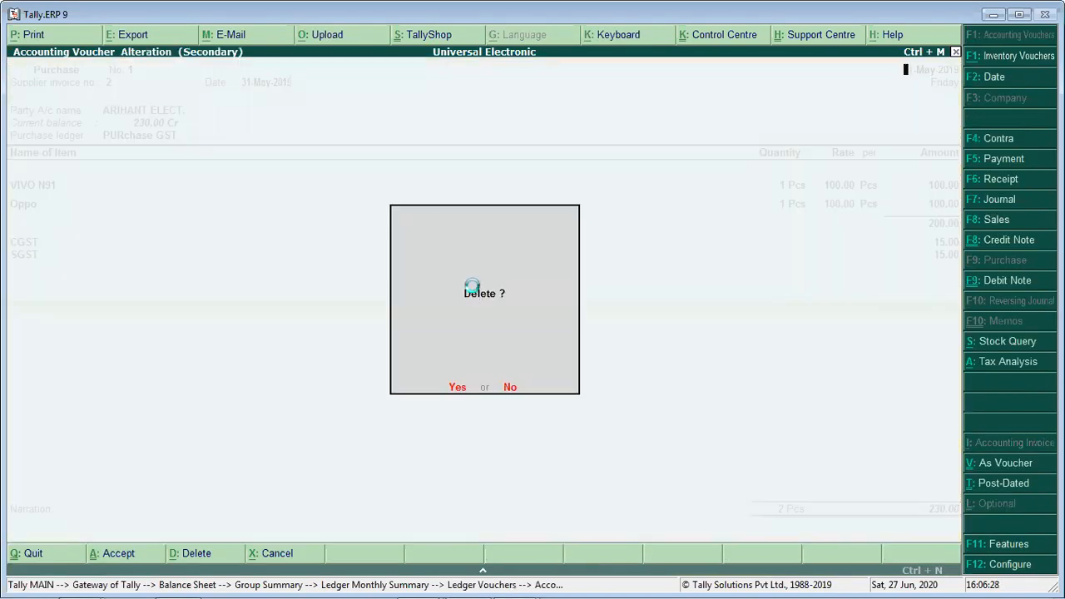
pyautogui.press('y')
pyautogui.press('Escape')
# - Review the September ARIHANT ELECT. purchase voucher under CGST and return to the Duties & Taxes group summary
pyautogui.press('Return')
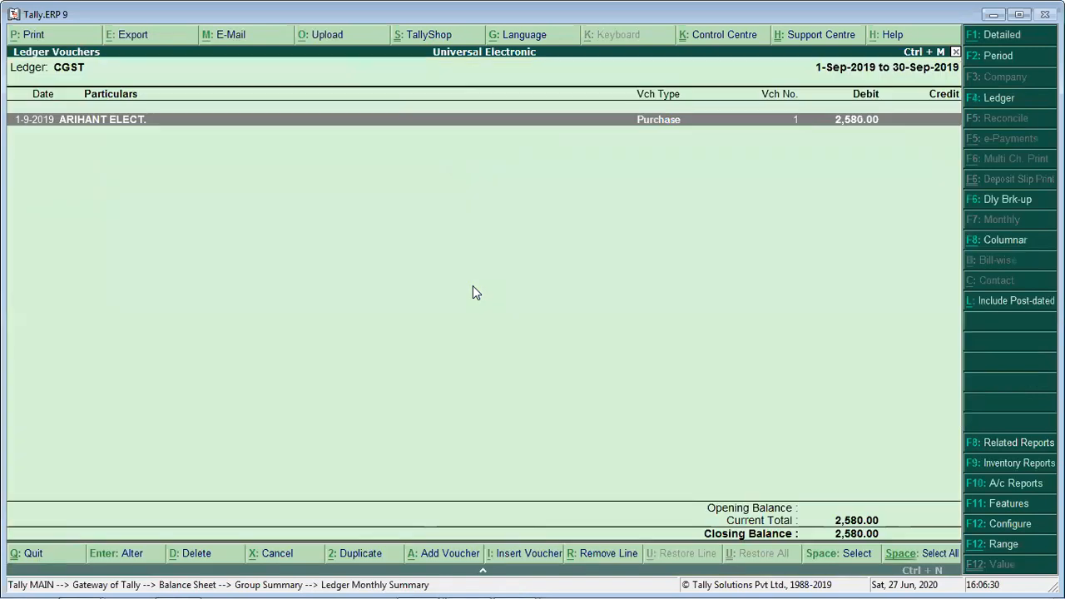
pyautogui.press('Return')
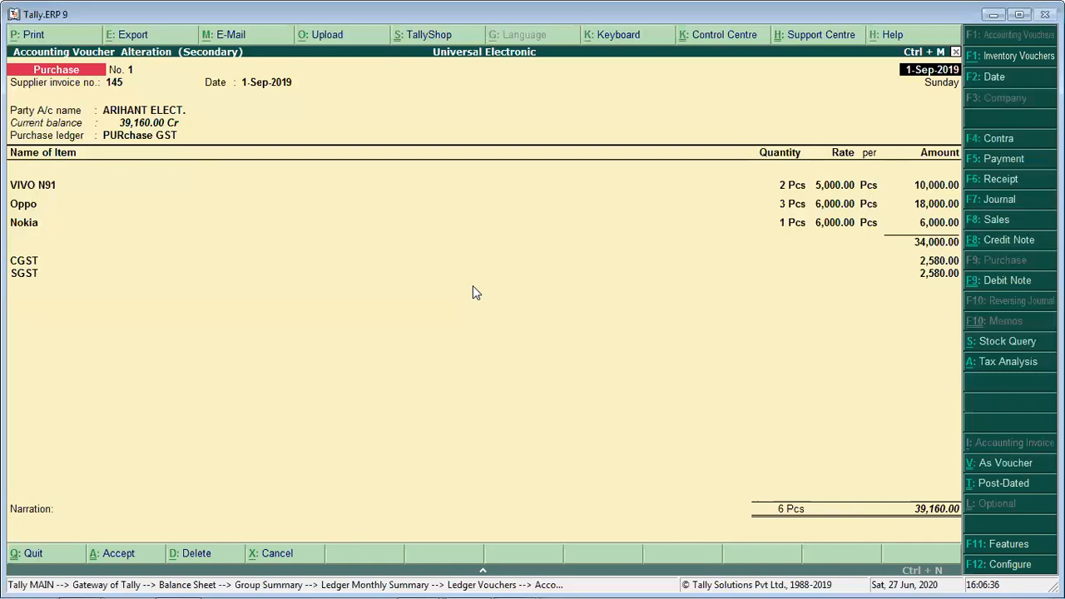
pyautogui.press('Escape')
pyautogui.press('Return')
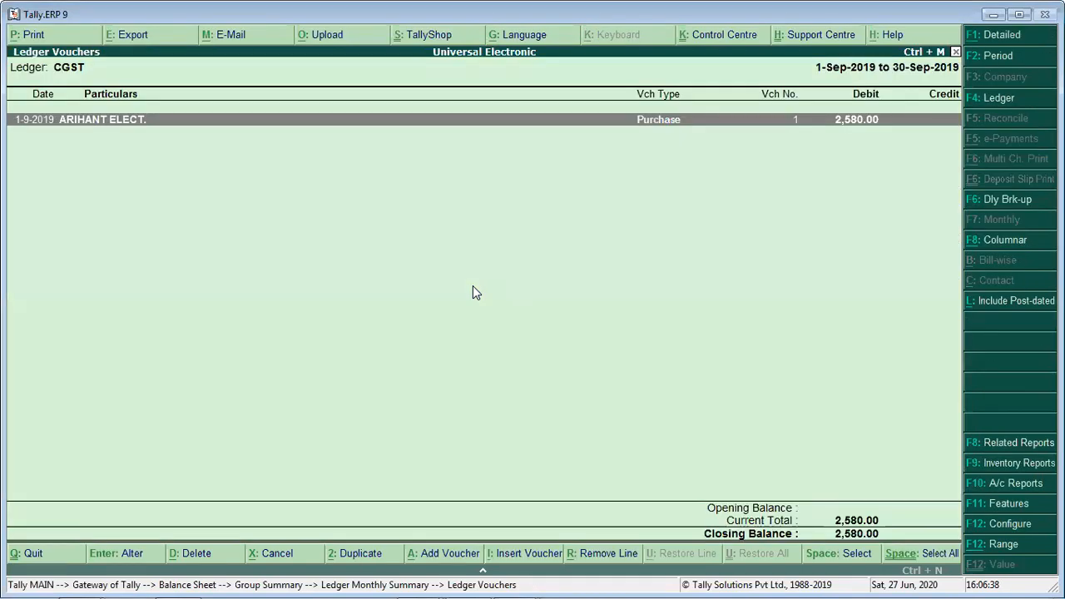
pyautogui.press('Escape')
pyautogui.press('Escape')
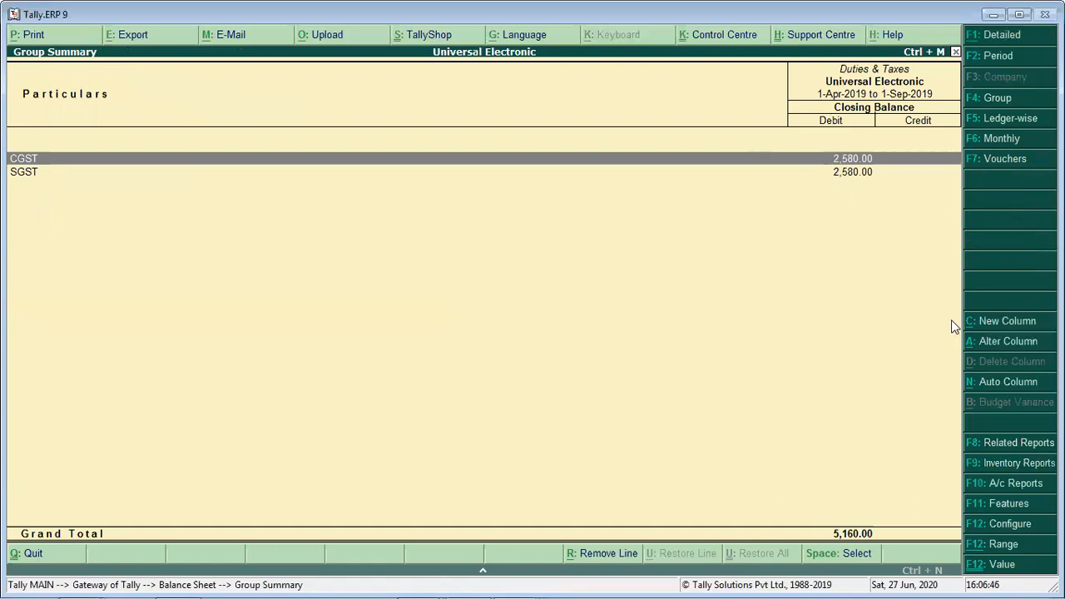
# - Check Duties & Taxes under Current Liabilities in the Balance Sheet and return to the Gateway of Tally
pyautogui.press('Escape')
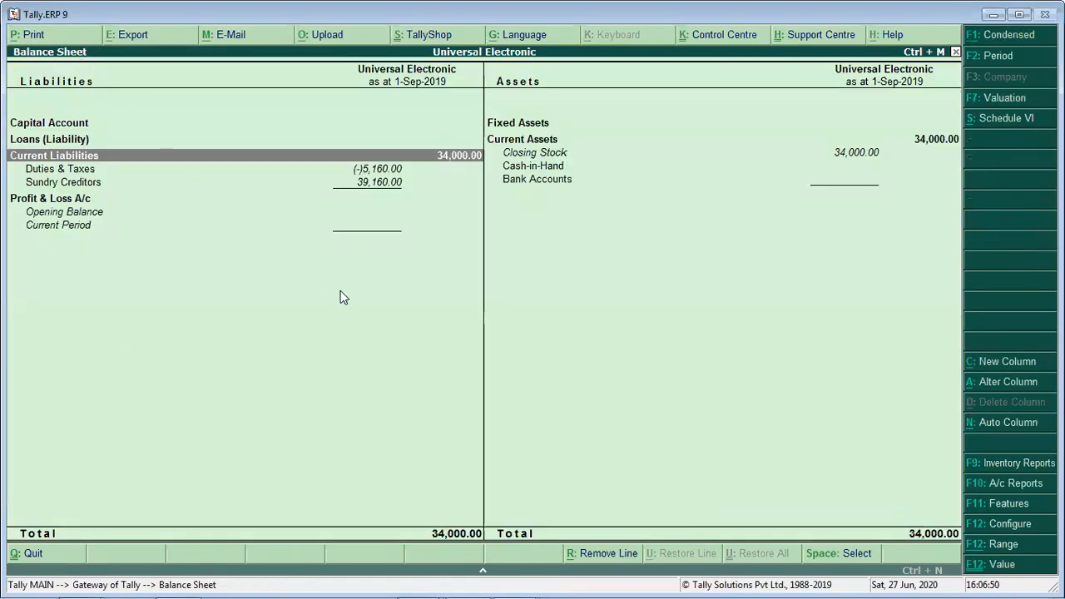
pyautogui.press('Down')
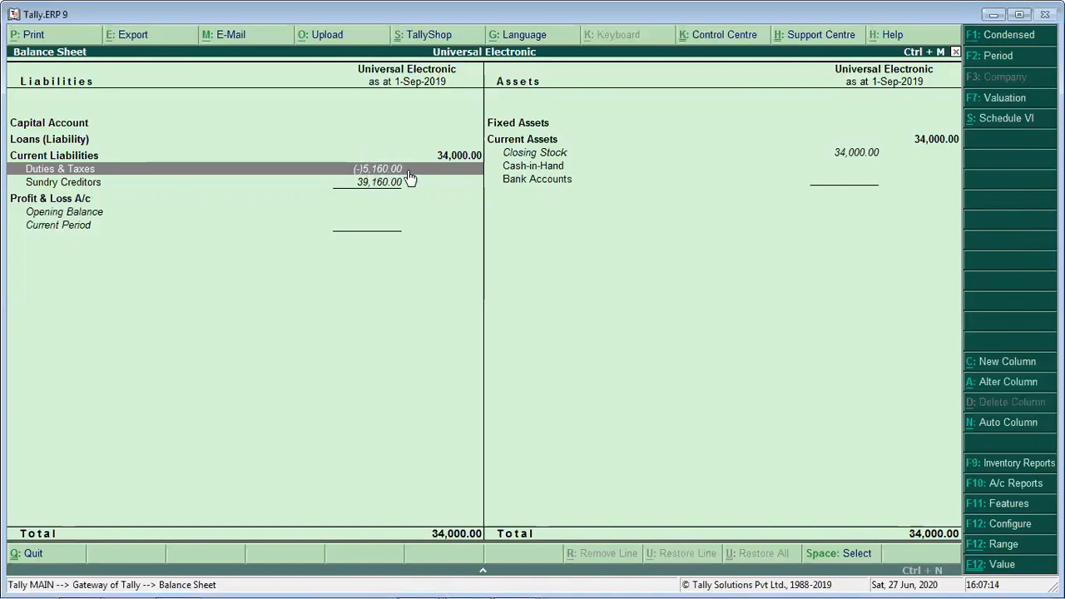
pyautogui.press('Escape')
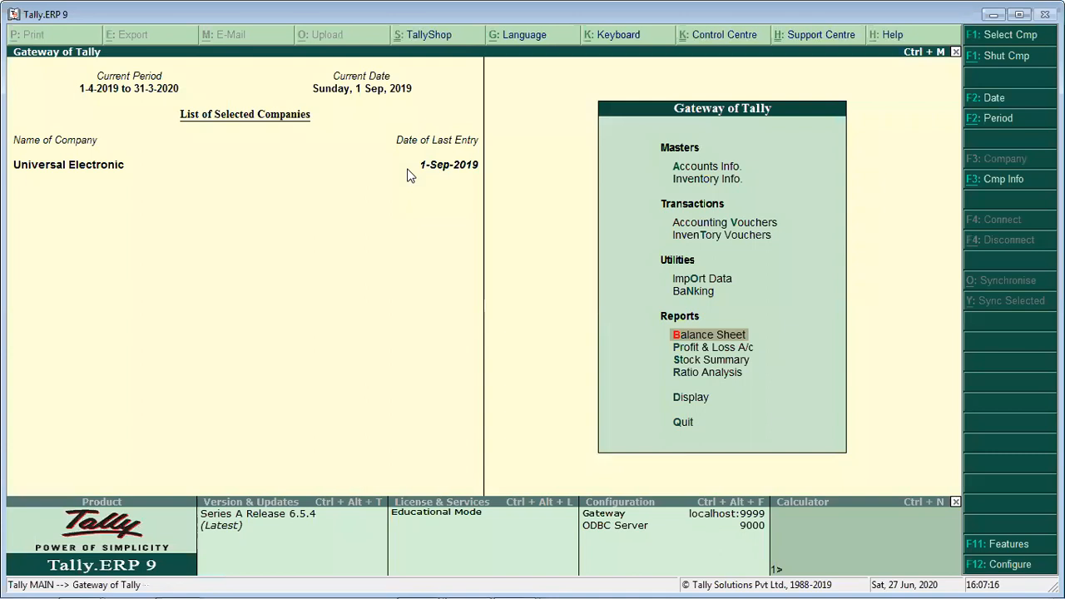
# - Start a new purchase voucher with supplier invoice number 150
pyautogui.press('Up')
pyautogui.press('Up')
pyautogui.press('Up')
pyautogui.press('Up')
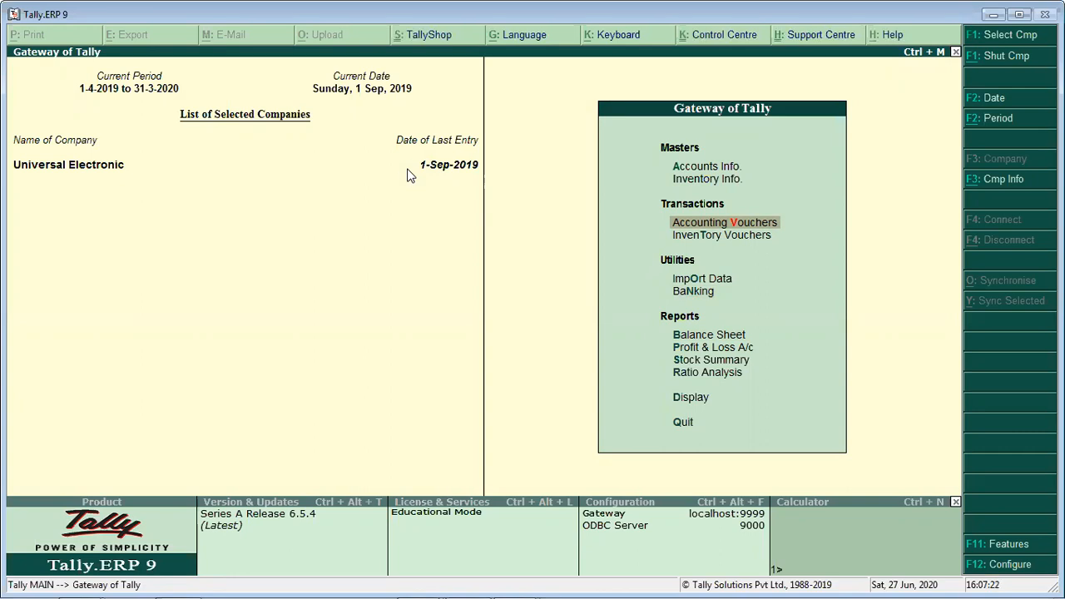
pyautogui.press('Return')
pyautogui.press('Return')
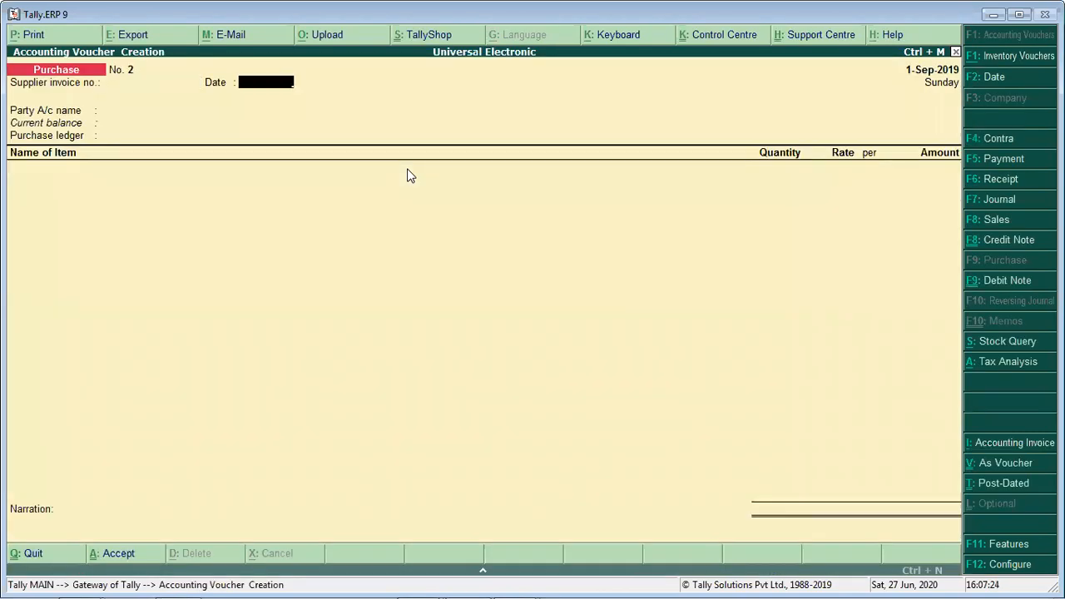
pyautogui.press('BackSpace')
pyautogui.write('150')
# - Try 30-9 and 29-9 as the supplier invoice date
pyautogui.press('Return')
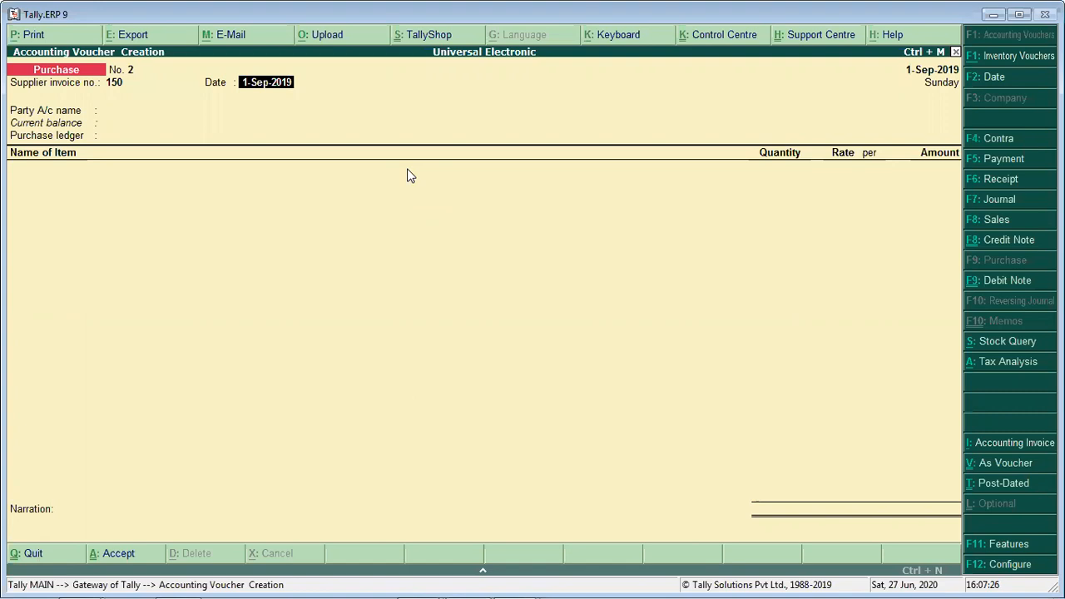
pyautogui.press('space')
pyautogui.write('30-9')
pyautogui.press('Return')
pyautogui.write('29-9')
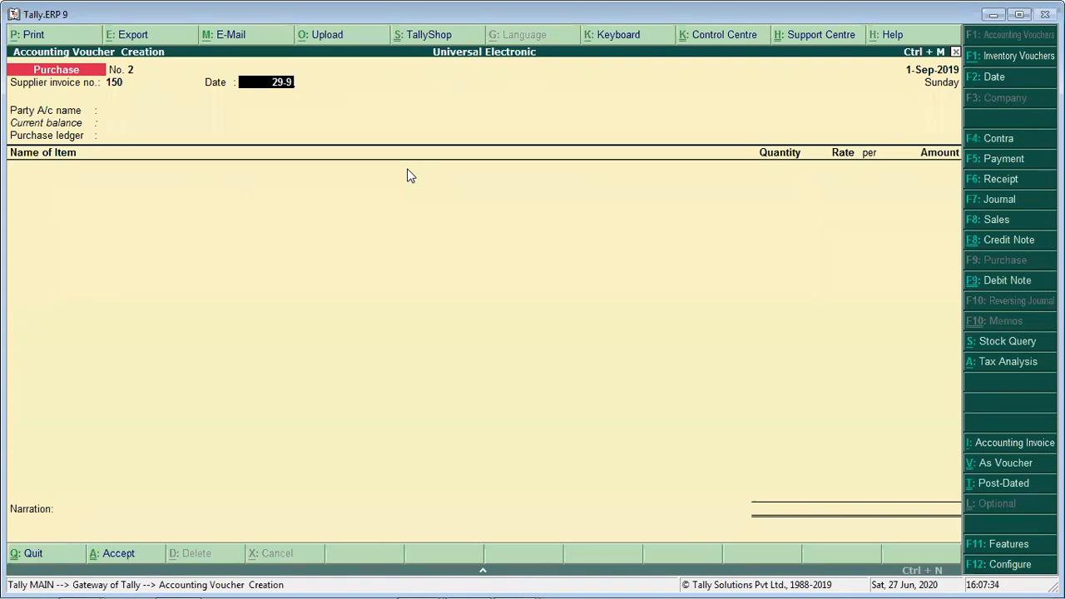
pyautogui.press('Return')
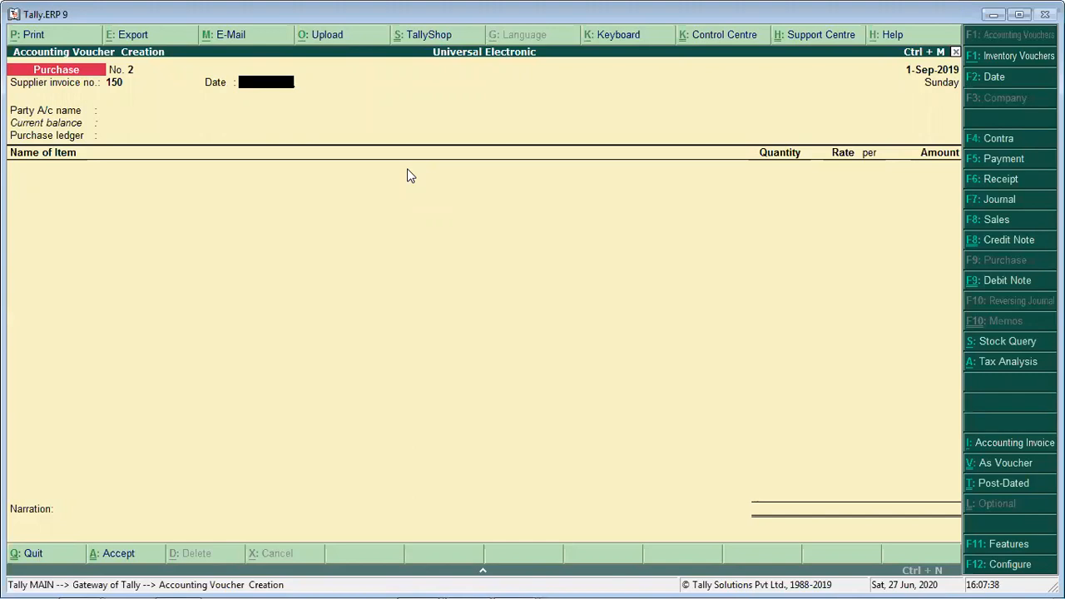
# - Set the supplier invoice date to 1-9, with Jay Sales as the party and PURchase GST as the purchase ledger
pyautogui.write('1-9')
pyautogui.press('Return')
pyautogui.press('Down')
pyautogui.press('Down')
pyautogui.press('Return')
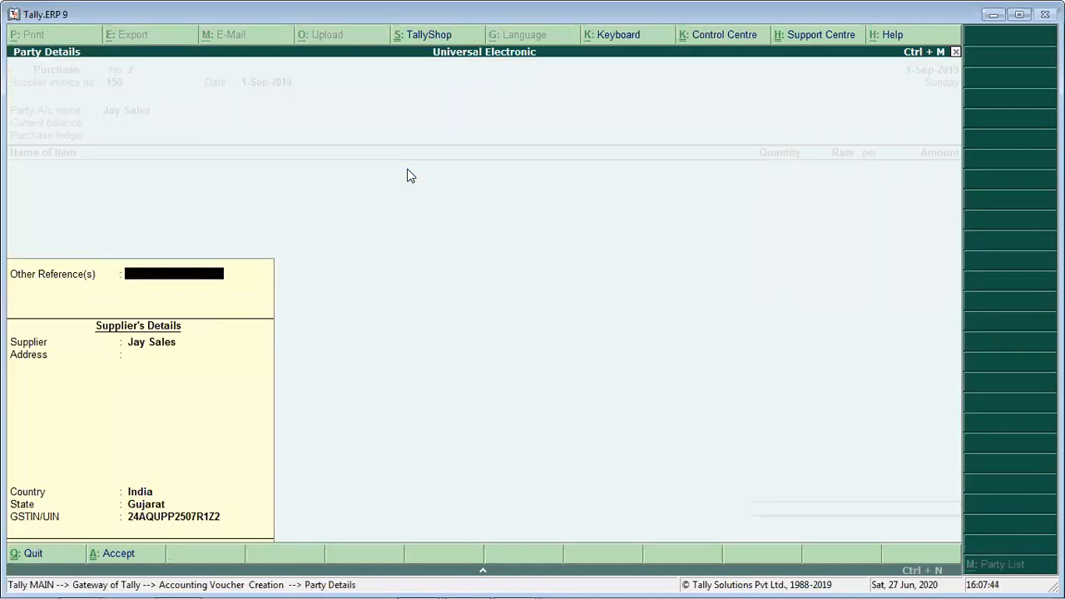
pyautogui.press('Return')
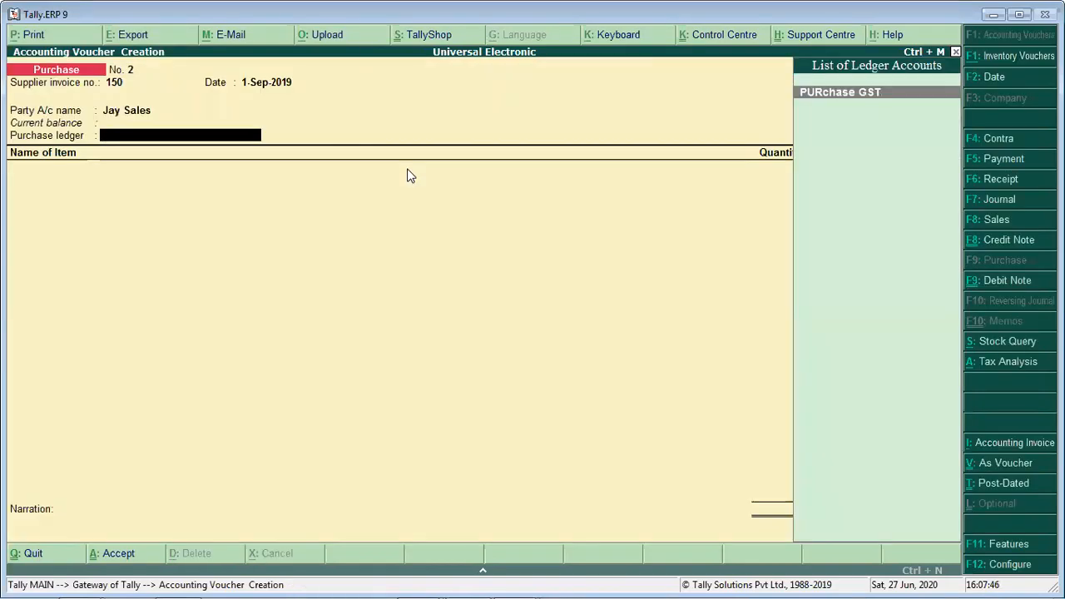
pyautogui.press('Return')
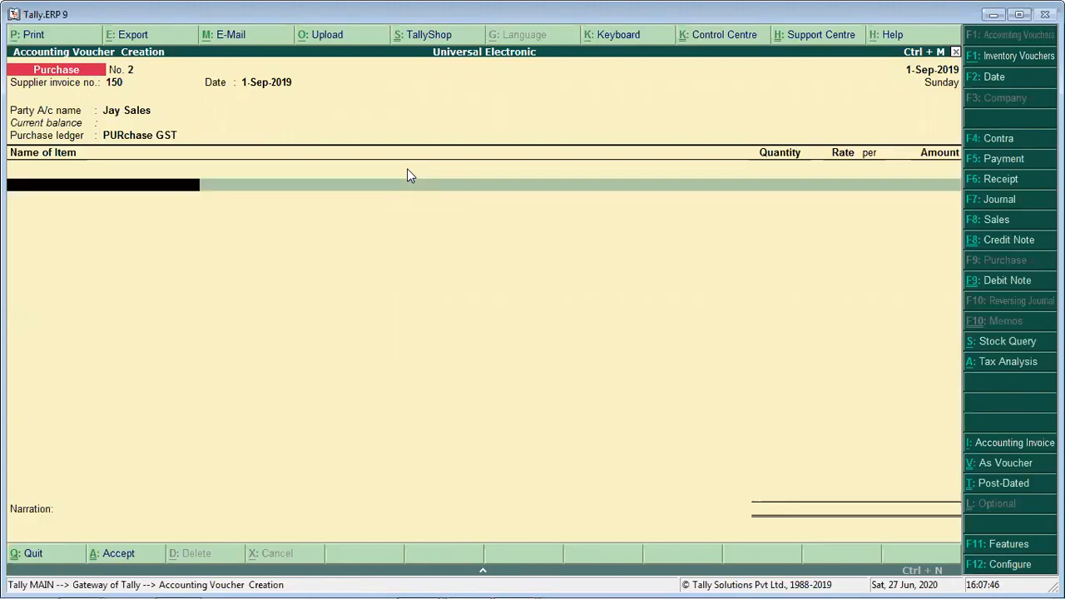
# - Enter the item Vivo in the purchase voucher with quantity 4 Pcs at a rate of 4,000
pyautogui.write('vivo')
pyautogui.press('Return')
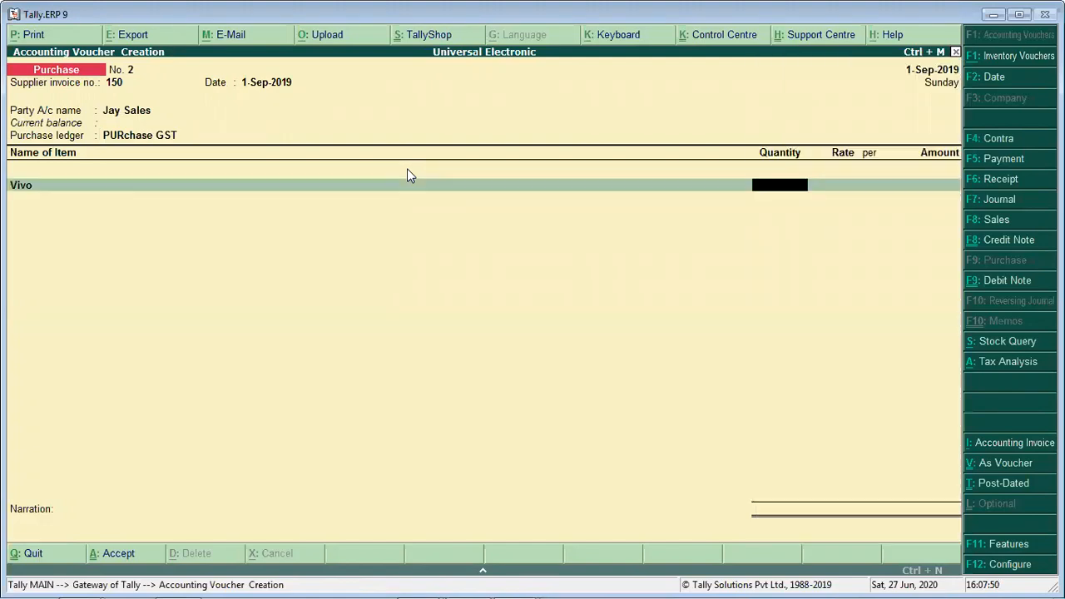
pyautogui.write('4')
pyautogui.press('Return')
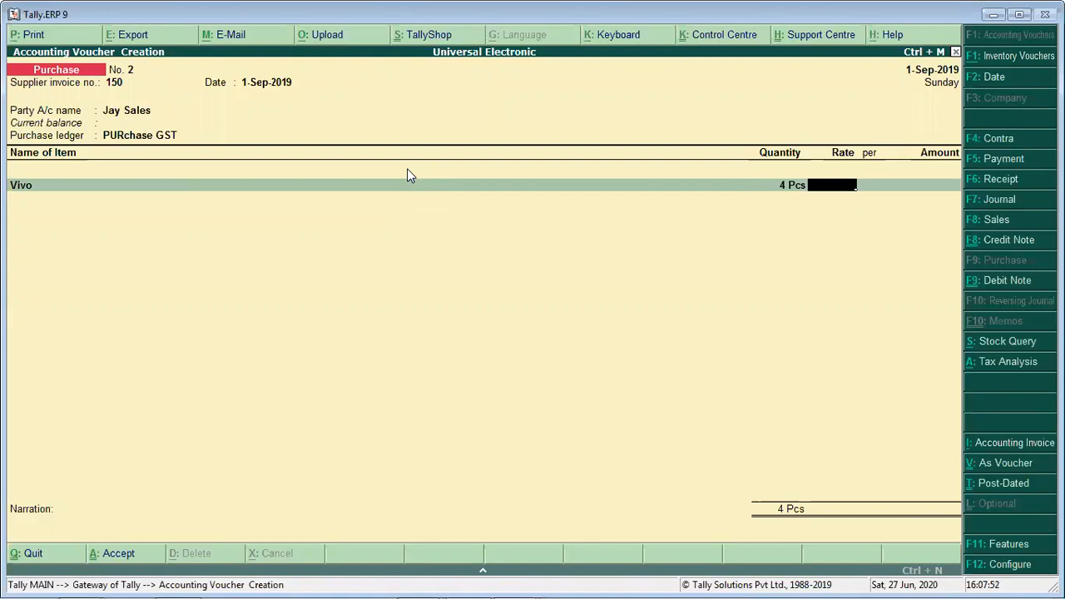
pyautogui.write('4000')
pyautogui.press('Return')
pyautogui.press('Return')
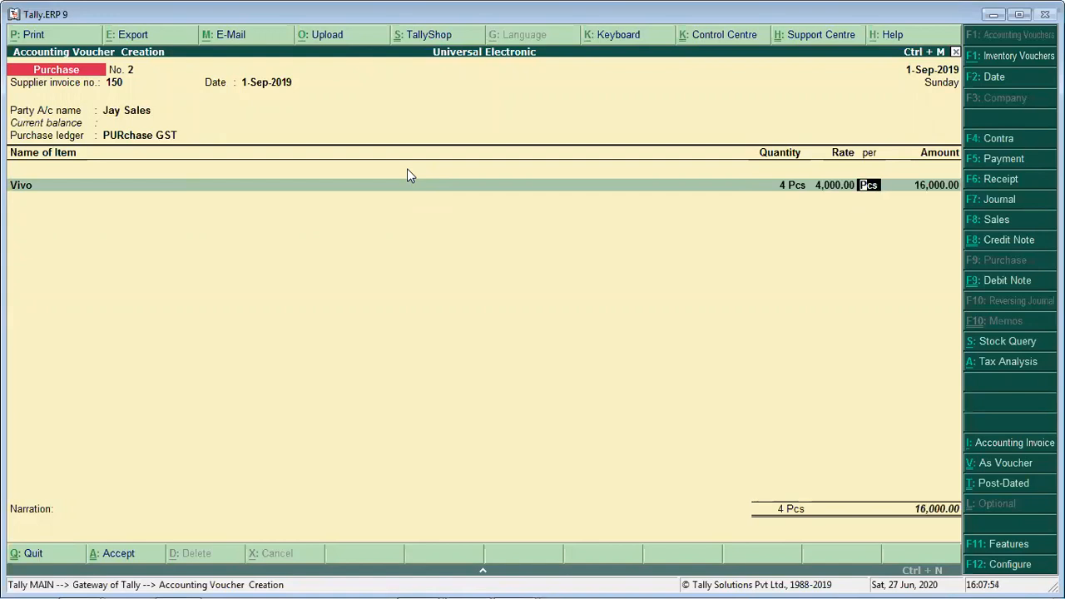
# - Add the CGST and SGST ledgers below the Vivo item and save the Jay Sales purchase voucher
pyautogui.press('Return')
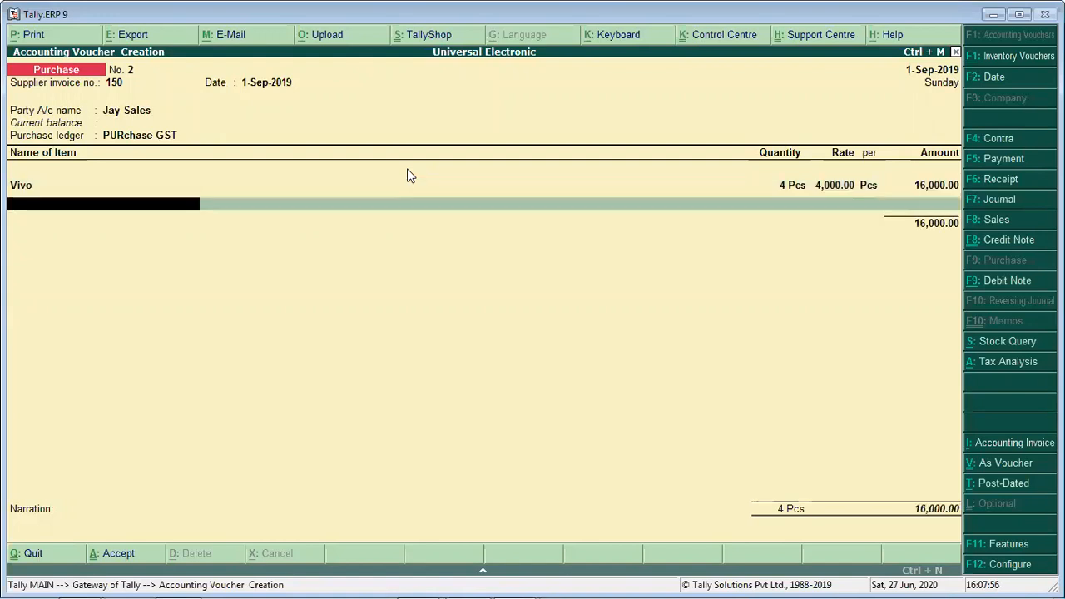
pyautogui.press('Return')
pyautogui.write('Cg')
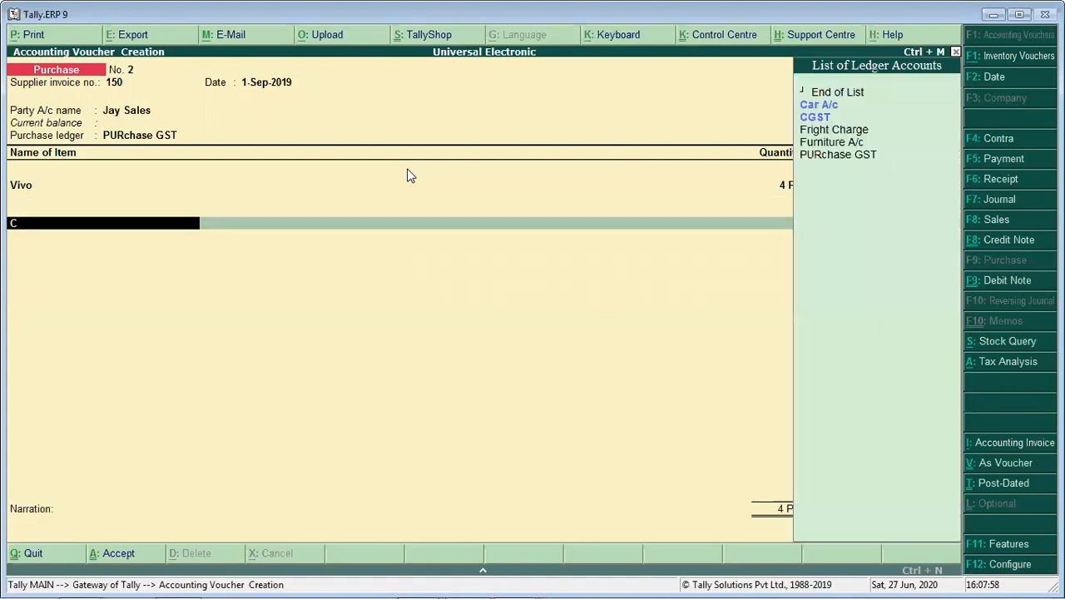
pyautogui.press('Return')
pyautogui.press('Return')
pyautogui.write('Sg')
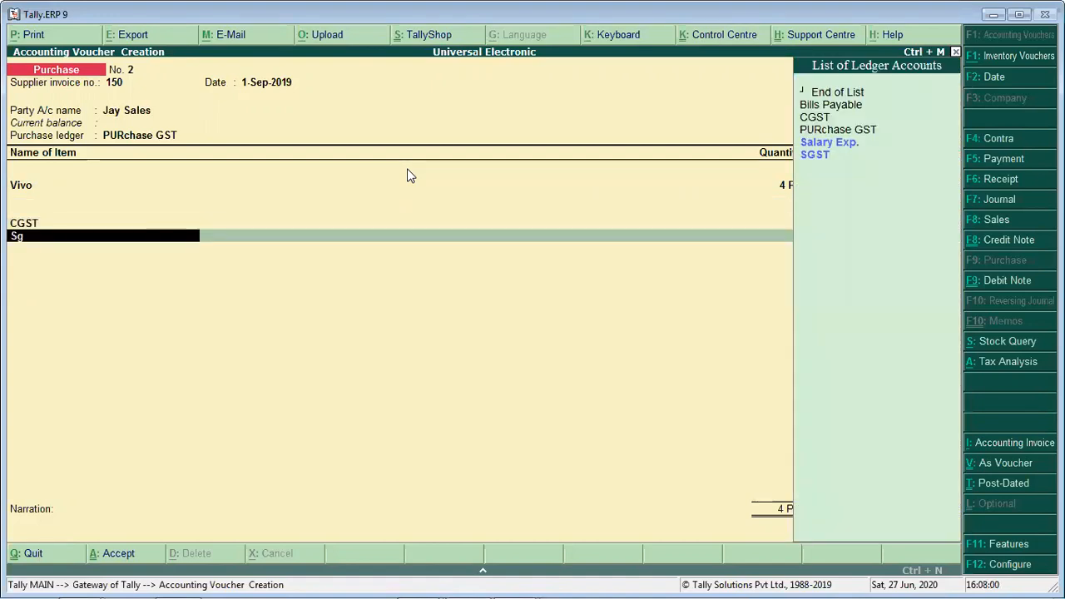
pyautogui.press('Return')
pyautogui.press('Return')
pyautogui.press('Return')
pyautogui.press('Return')
pyautogui.press('Return')
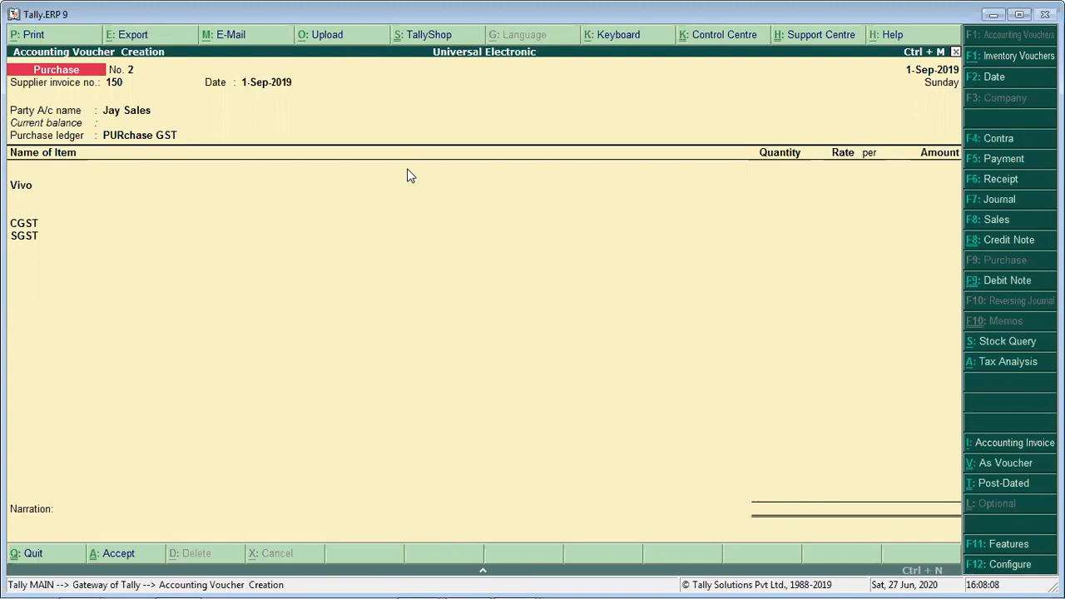
pyautogui.press('Return')
pyautogui.press('Return')
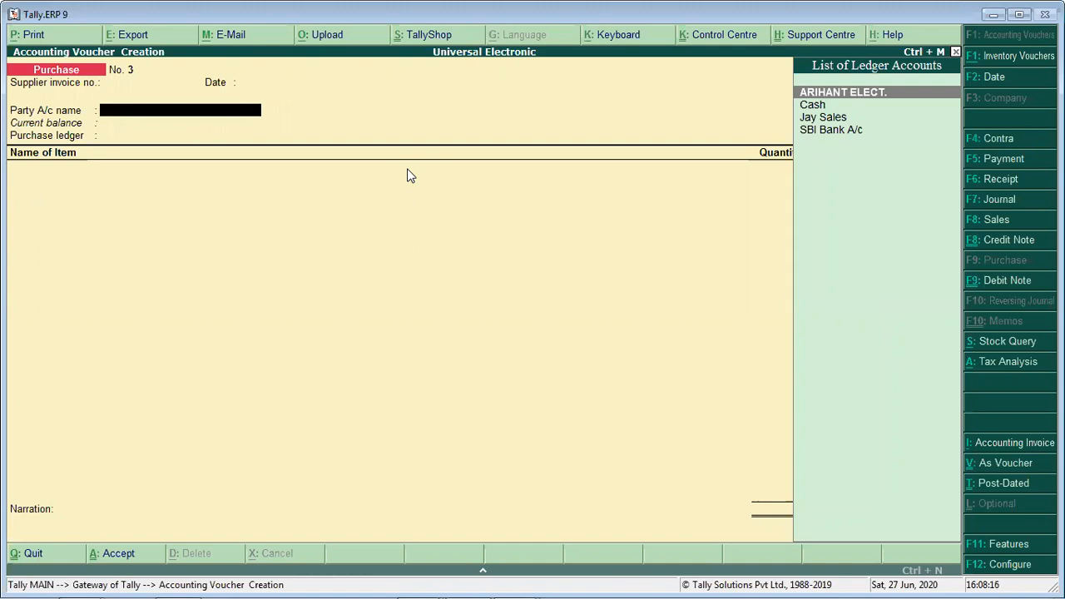
# - Examine the party accounts available for the new purchase voucher
pyautogui.press('Down')
pyautogui.press('Down')
pyautogui.press('Down')
pyautogui.press('Up')
pyautogui.press('Up')
pyautogui.press('Up')
pyautogui.press('Down')
pyautogui.press('Down')
pyautogui.press('Up')
pyautogui.press('Up')
pyautogui.press('Down')
pyautogui.press('Down')
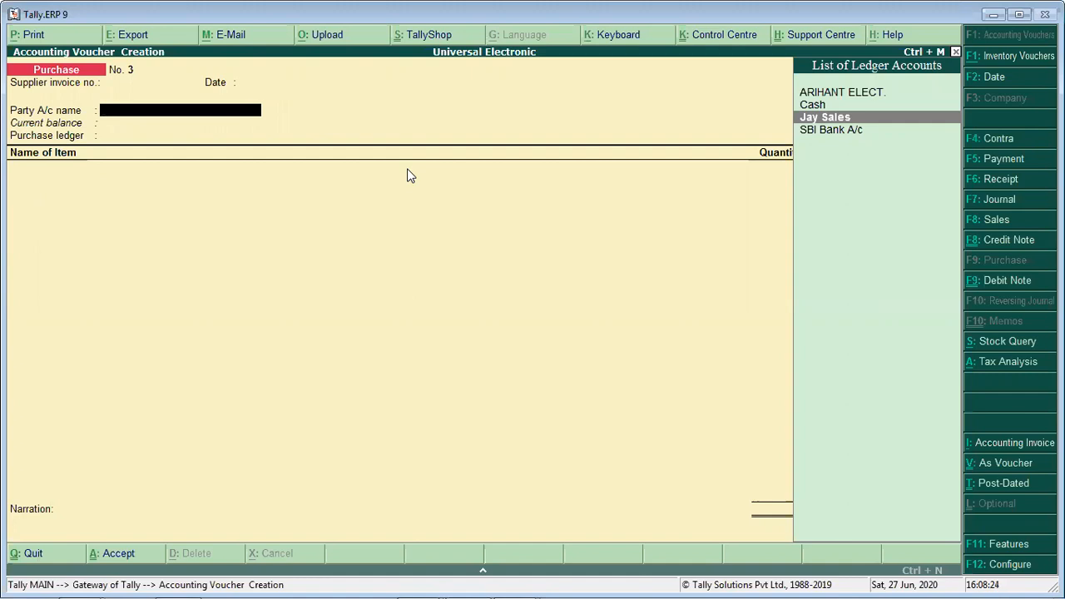
# - Create a party ledger named Ankur Electronics under Sundry Creditors, without bill-by-bill balances
pyautogui.hotkey('alt', 'c')
pyautogui.write('Ankur Electronics')
pyautogui.press('Return')
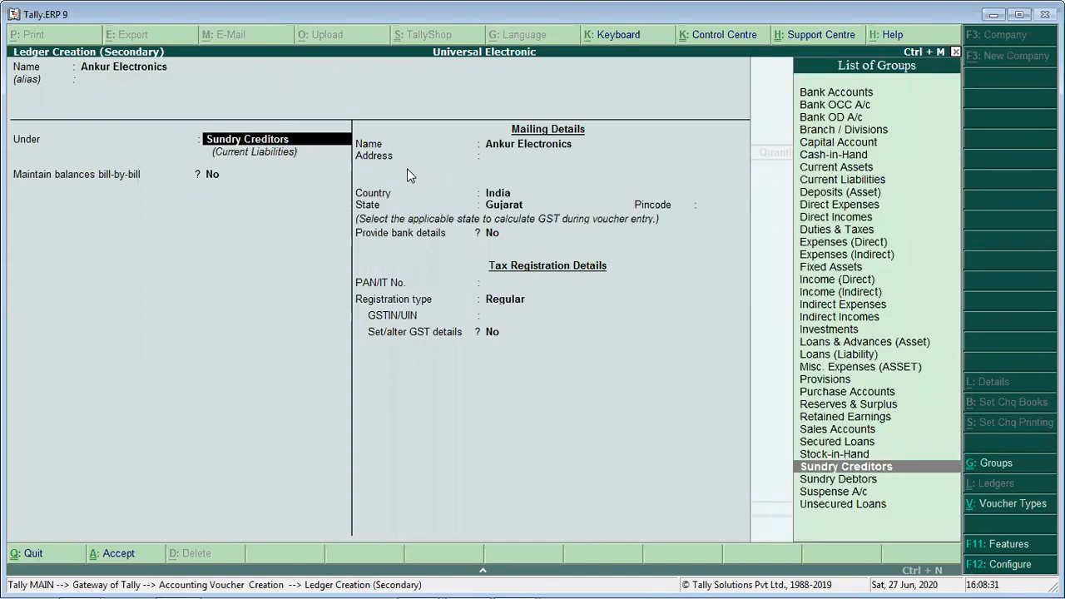
pyautogui.press('Return')
pyautogui.press('Return')
# - Fill in the ledger's mailing details with address Rajasthan, country India and state Rajasthan, keeping the registration type Regular
pyautogui.press('Return')
pyautogui.write('Raj')
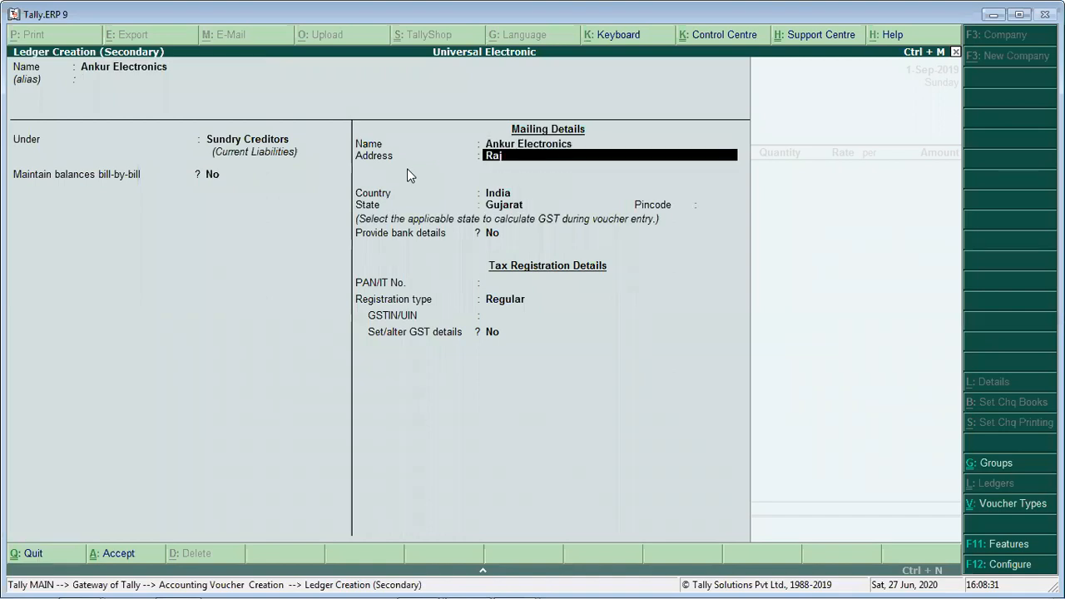
pyautogui.write('asthan')
pyautogui.press('Return')
pyautogui.press('Return')
pyautogui.press('Return')
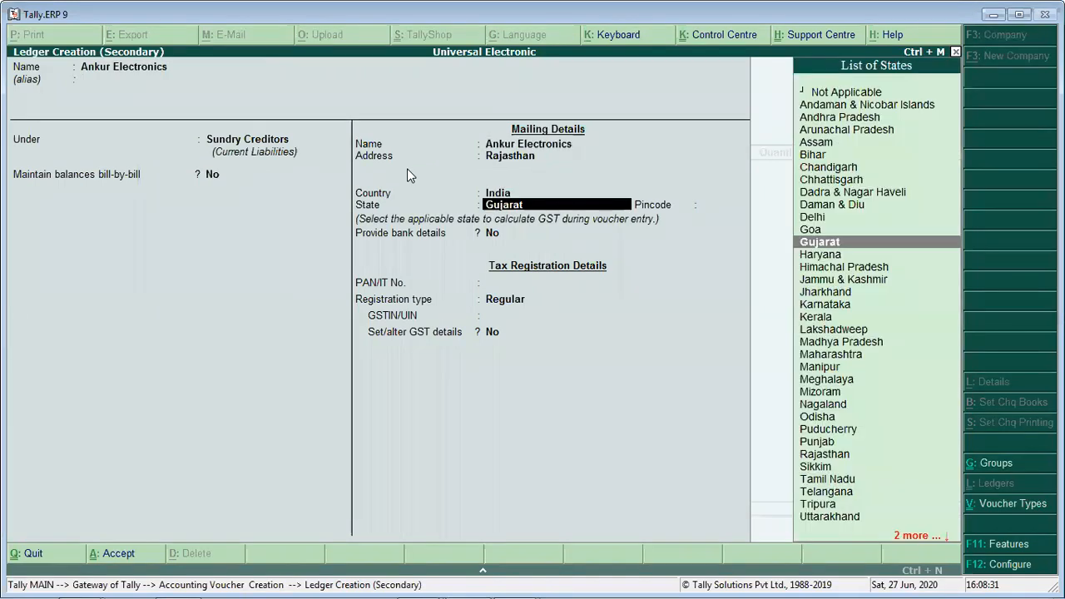
pyautogui.write('Raj')
pyautogui.press('Return')
pyautogui.press('Return')
pyautogui.press('Return')
pyautogui.press('Return')
pyautogui.press('Return')
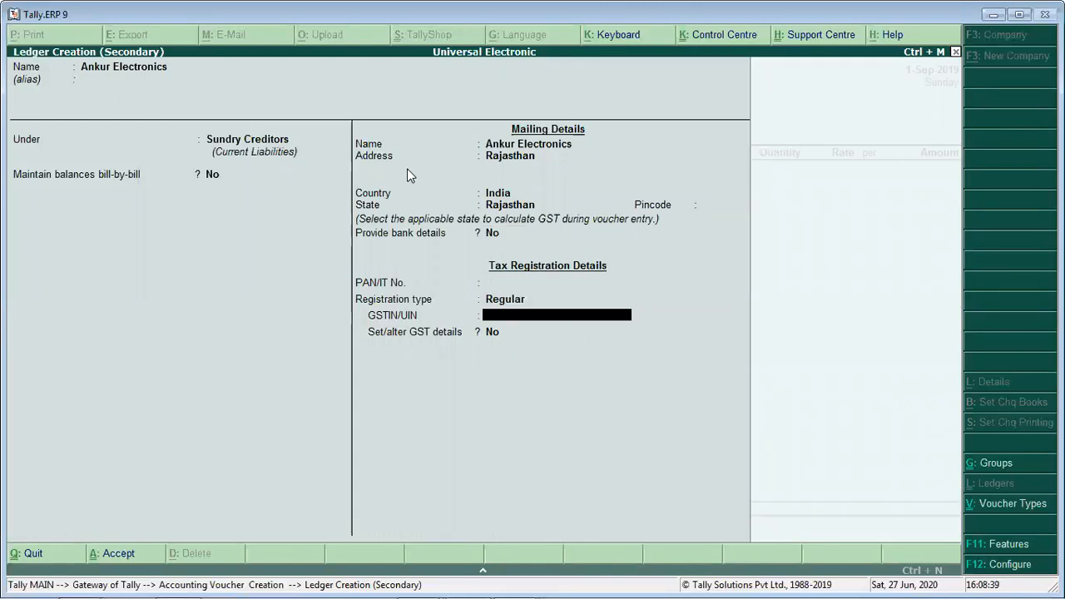
# - Enter the supplier's GSTIN, save the ledger and accept it as the voucher's party account
pyautogui.write('08ABCDG1254LV')
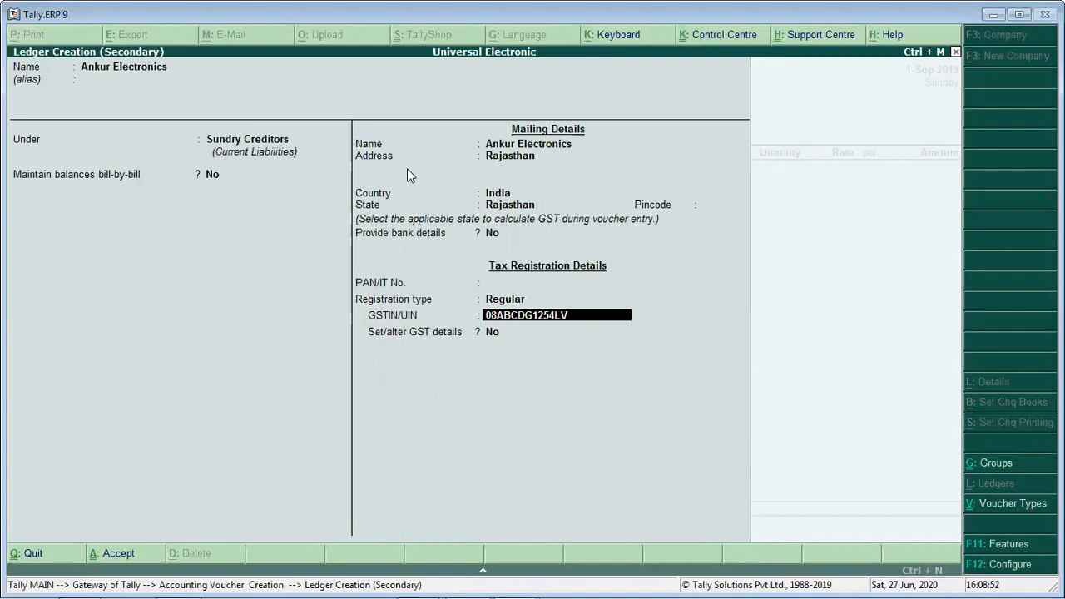
pyautogui.write('RZ')
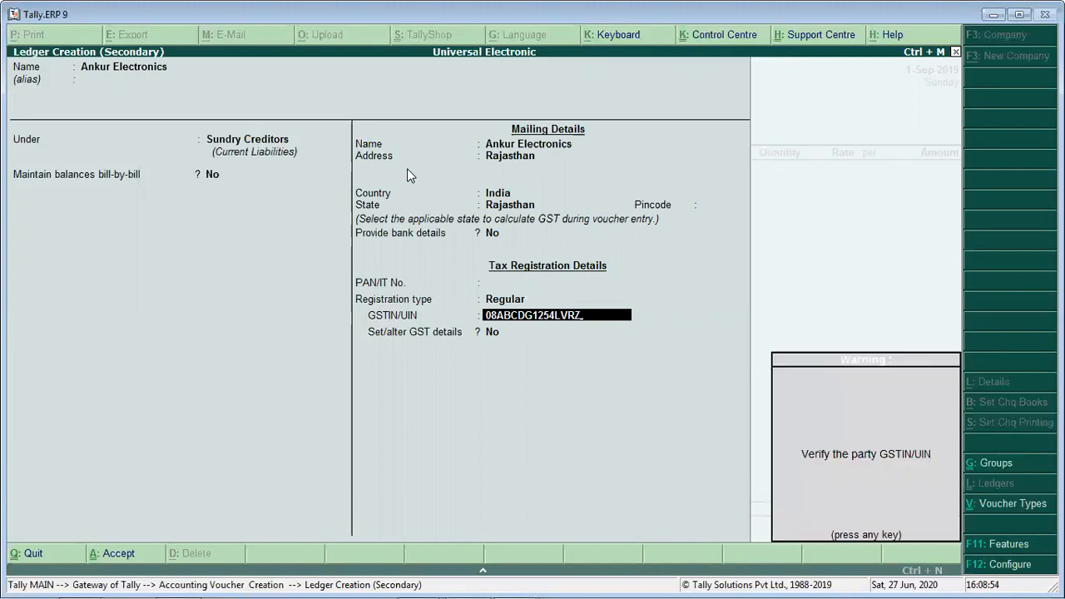
pyautogui.press('Return')
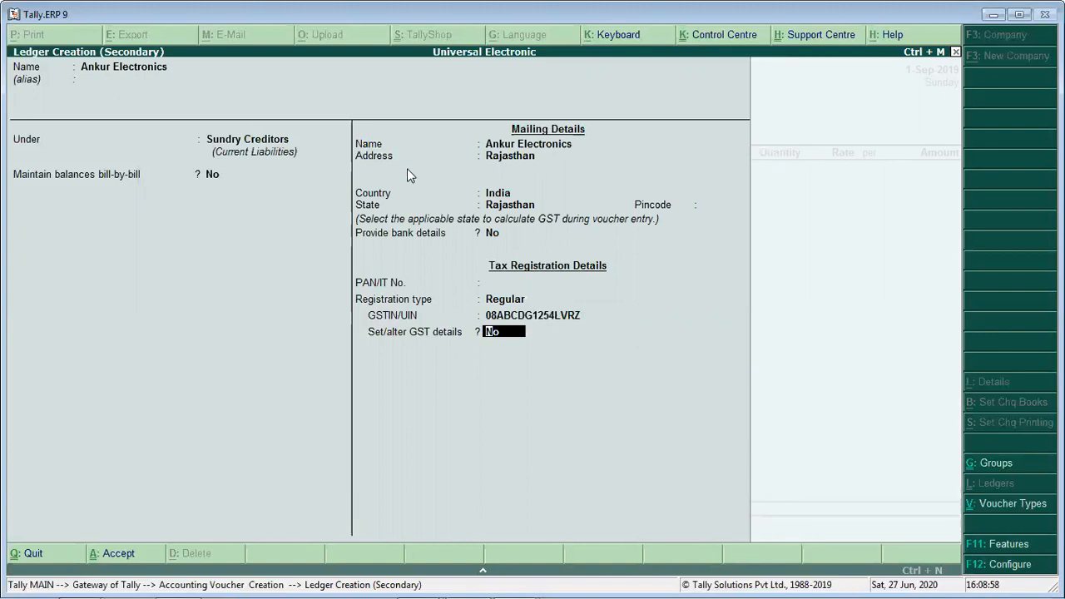
pyautogui.hotkey('ctrl', 'a')
pyautogui.hotkey('ctrl', 'a')
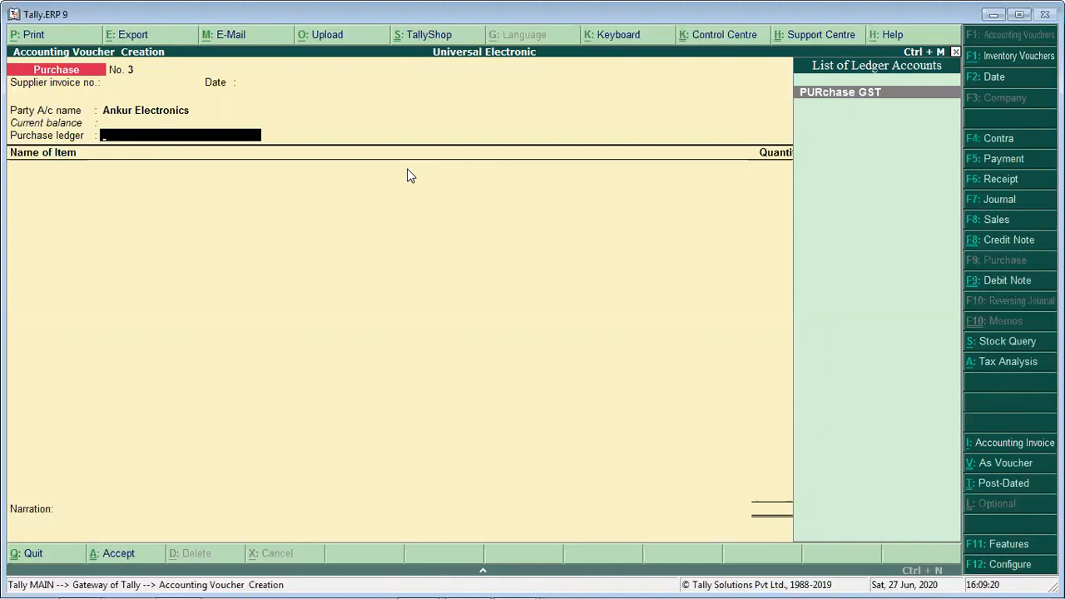
# - Start a new ledger for the voucher's purchase account and name it Purchase OGS GST
pyautogui.hotkey('alt', 'c')
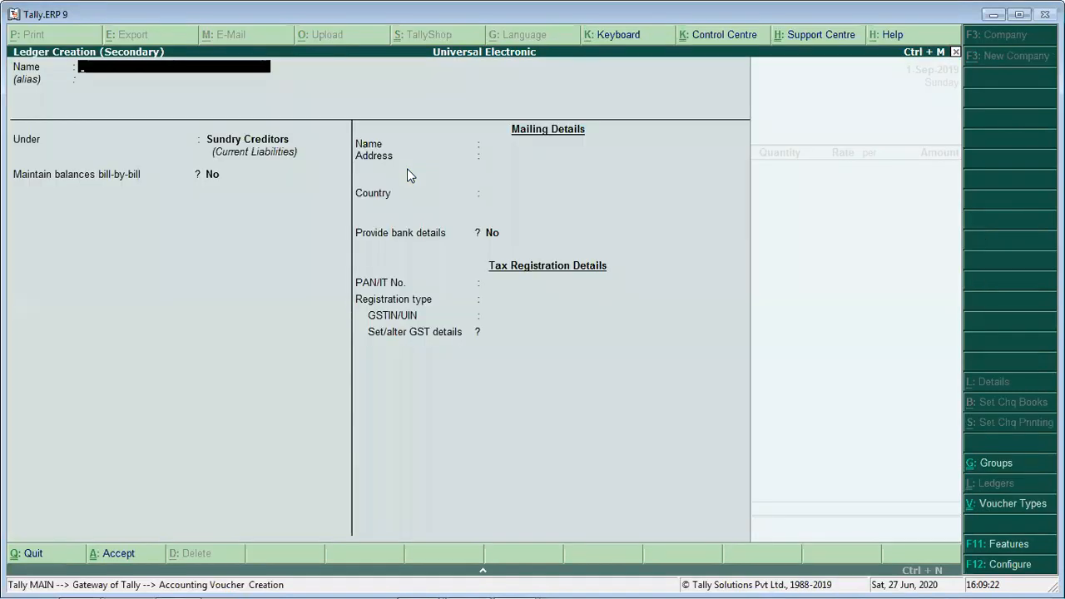
pyautogui.write('rchase')
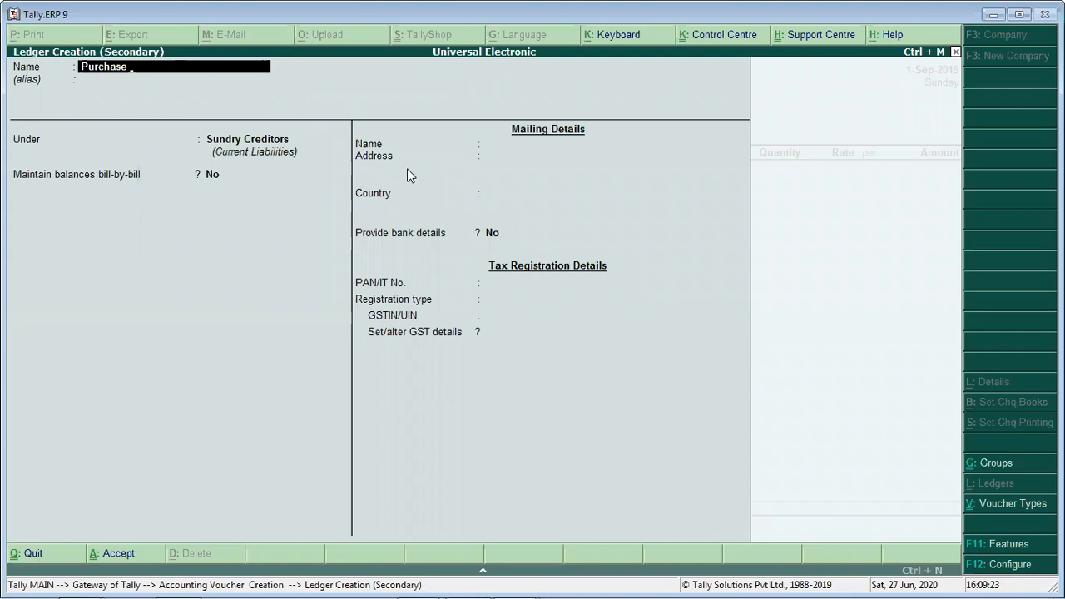
pyautogui.write(' IGST')
pyautogui.press('BackSpace')
pyautogui.press('BackSpace')
pyautogui.press('BackSpace')
pyautogui.press('BackSpace')
pyautogui.write('OGS')
pyautogui.press('Return')
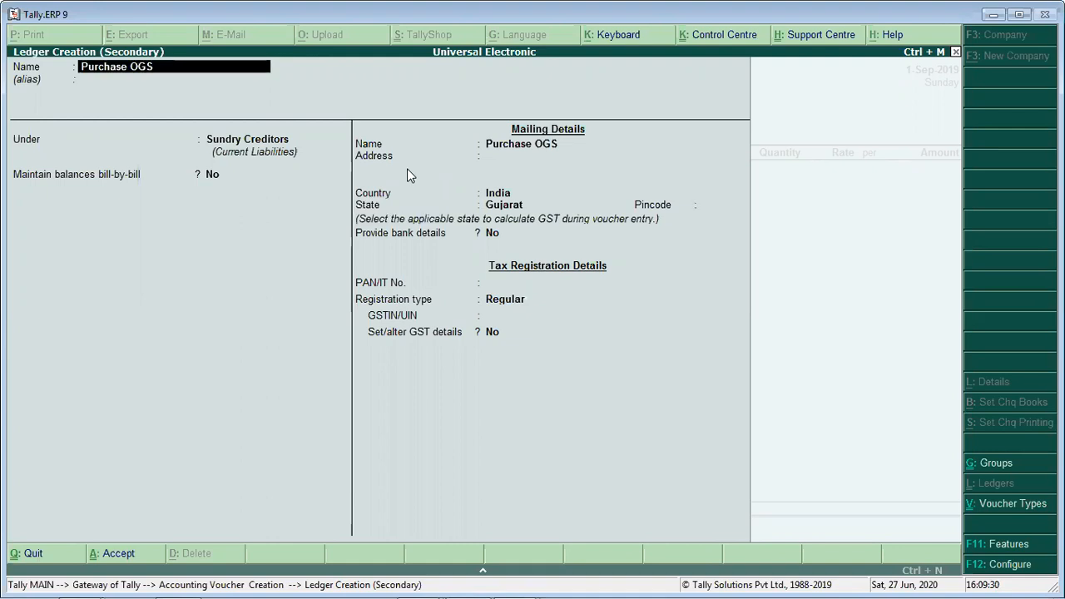
pyautogui.write('GST')
pyautogui.press('Return')
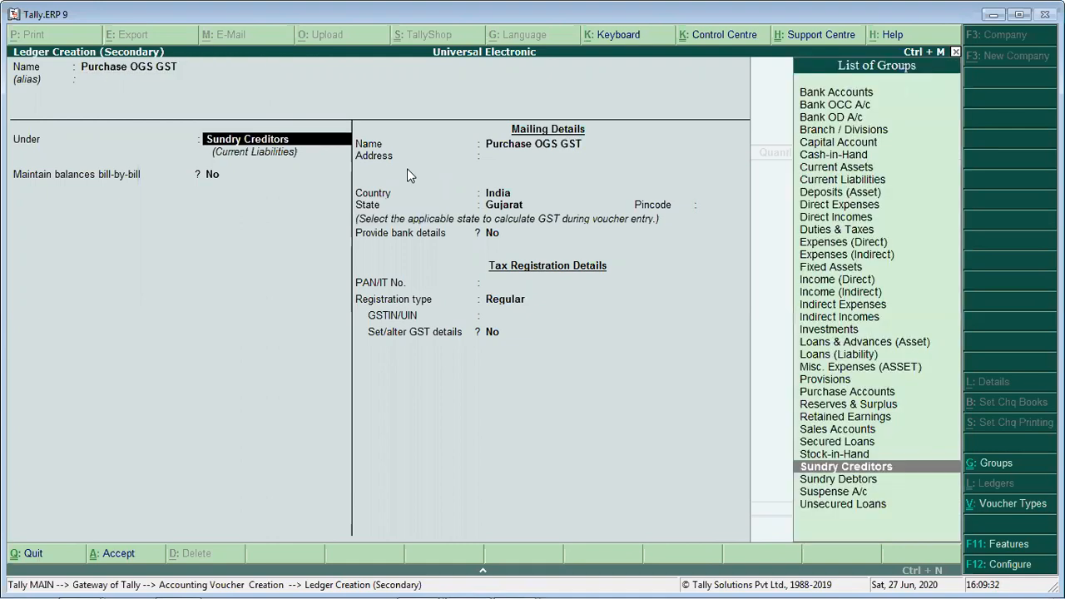
# - Place the ledger under Purchase Accounts with GST applicable and Goods as the type of supply, and save it
pyautogui.write('Pur')
pyautogui.press('Return')
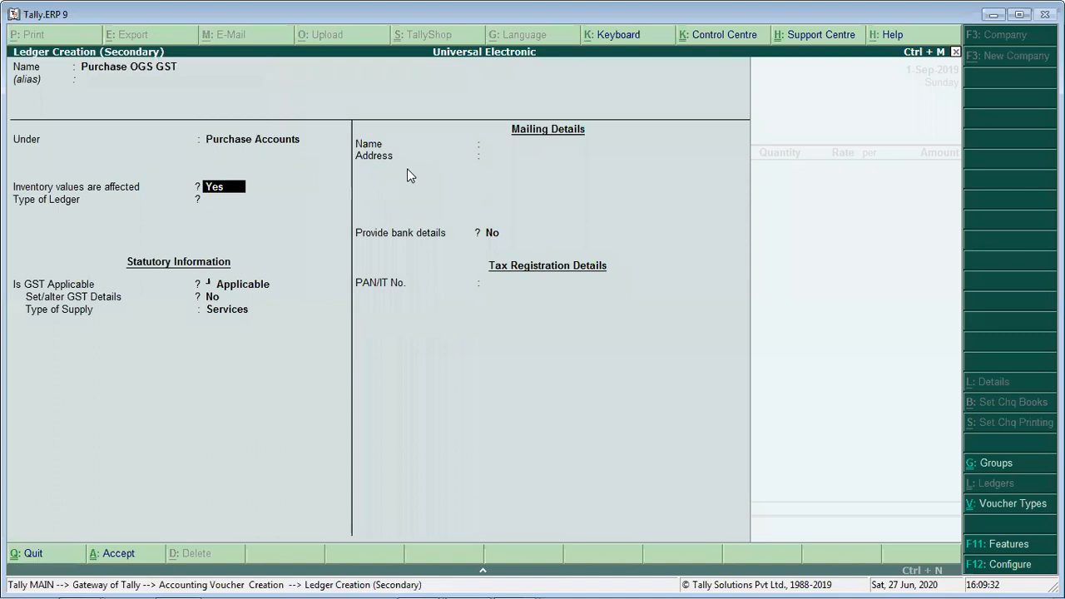
pyautogui.press('Return')
pyautogui.press('Return')
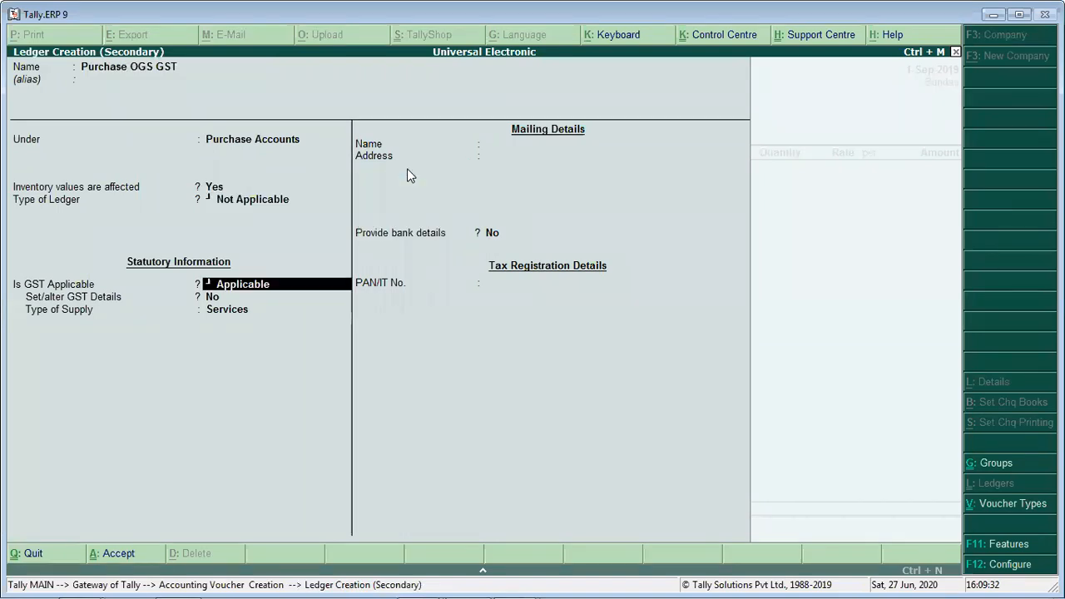
pyautogui.press('Return')
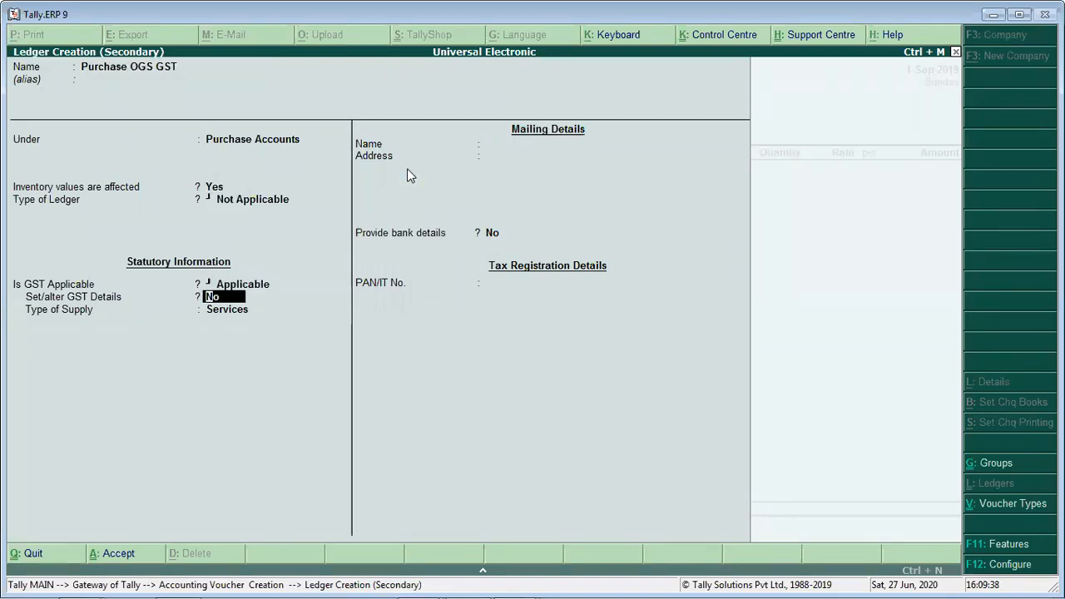
pyautogui.press('Return')
pyautogui.press('Up')
pyautogui.press('Return')
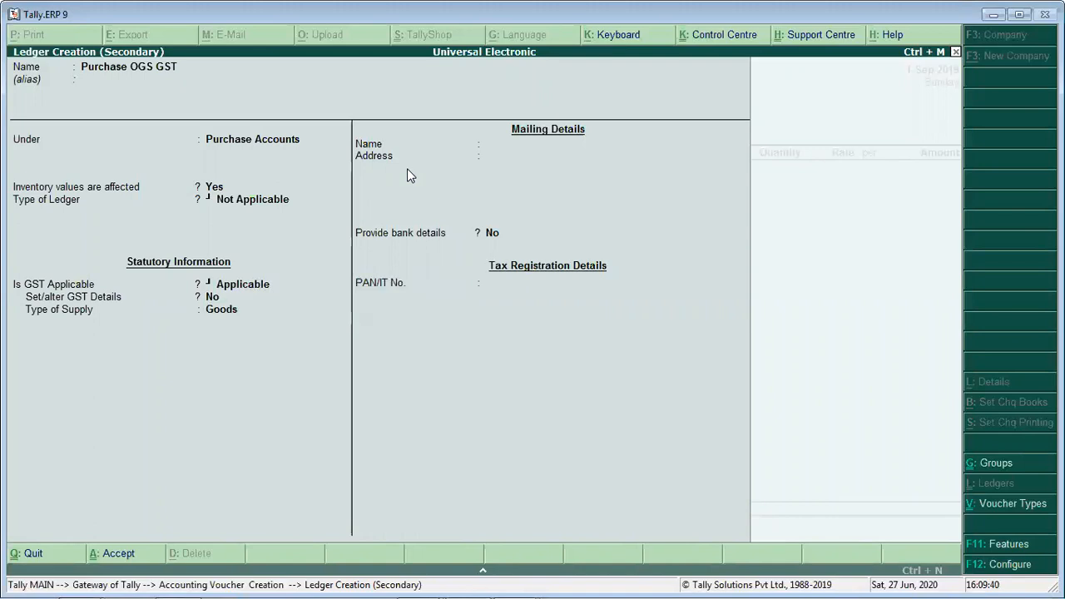
pyautogui.hotkey('ctrl', 'a')
# - Use Purchase OGS GST as the purchase ledger and enter the item Vivo with 4 Pcs at 4,000
pyautogui.press('Return')
pyautogui.press('Down')
pyautogui.press('Return')
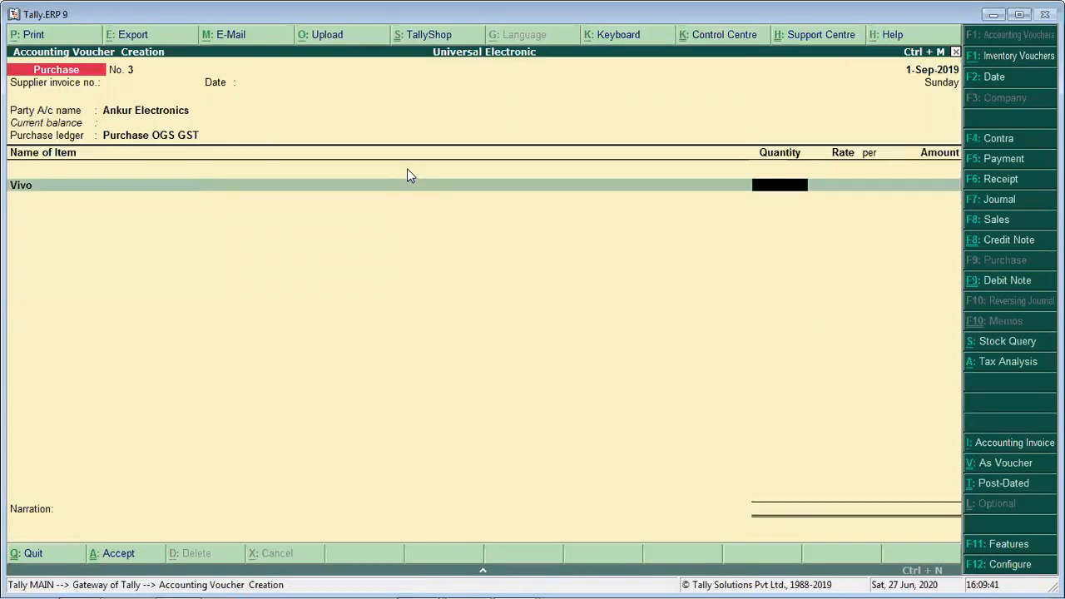
pyautogui.write('4')
pyautogui.press('Return')
pyautogui.press('Return')
pyautogui.press('Return')
pyautogui.press('Return')
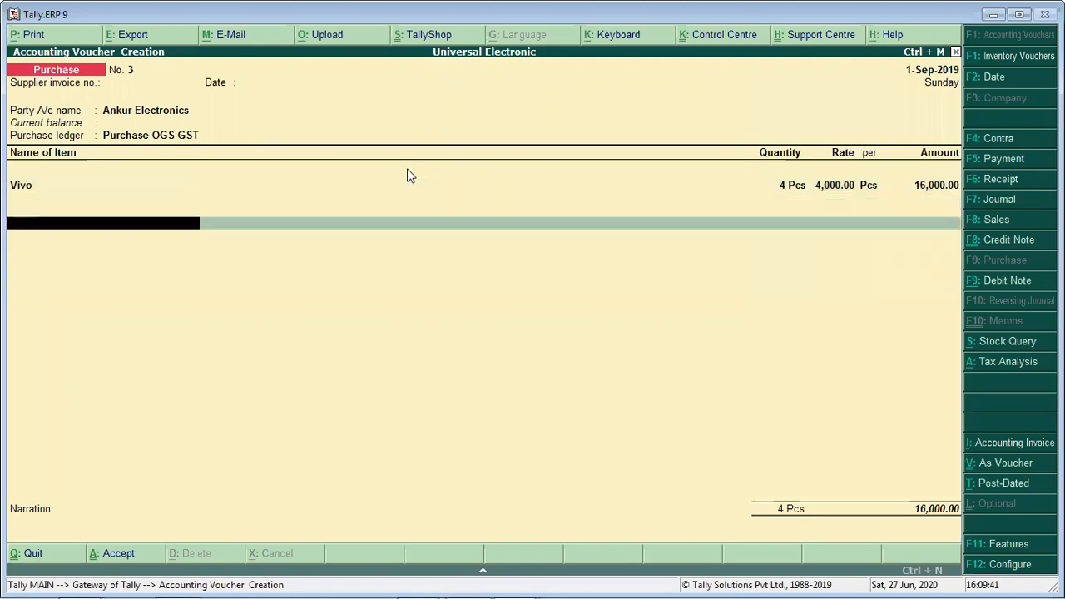
pyautogui.write('Cg')
pyautogui.press('BackSpace')
pyautogui.press('BackSpace')
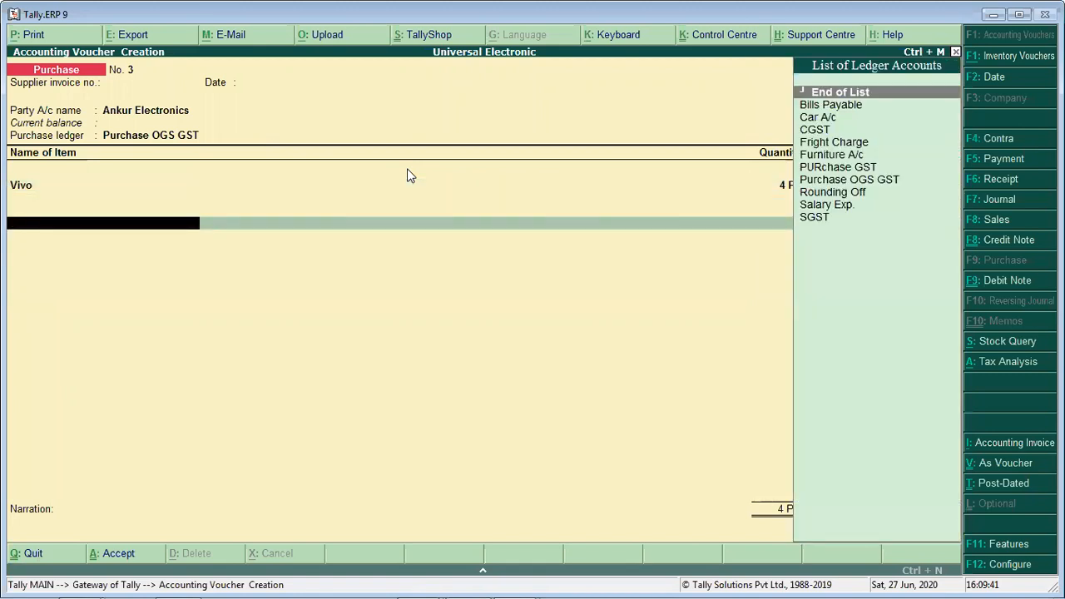
pyautogui.press('BackSpace')
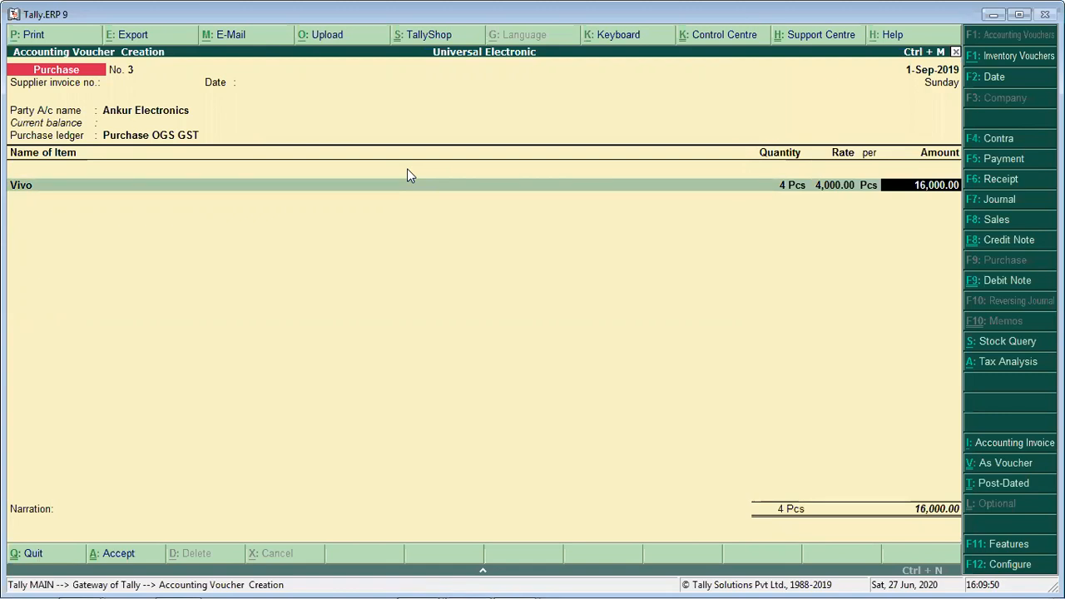
pyautogui.press('Return')
pyautogui.press('Return')
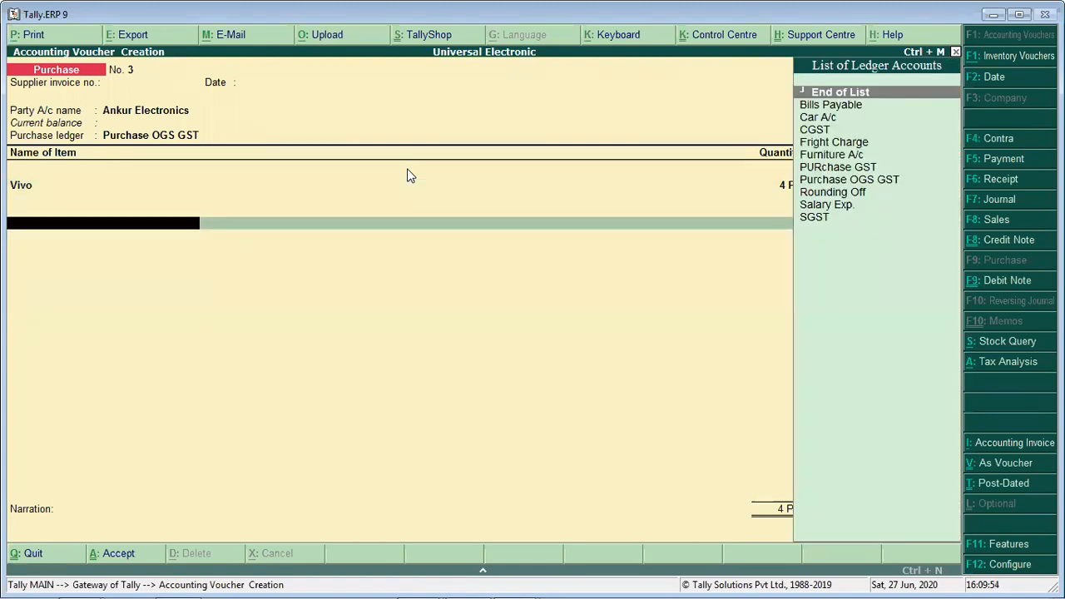
# - Add the CGST and SGST ledgers below the Vivo item in the Ankur Electronics voucher
pyautogui.press('Down')
pyautogui.press('Down')
pyautogui.press('Down')
pyautogui.press('Return')
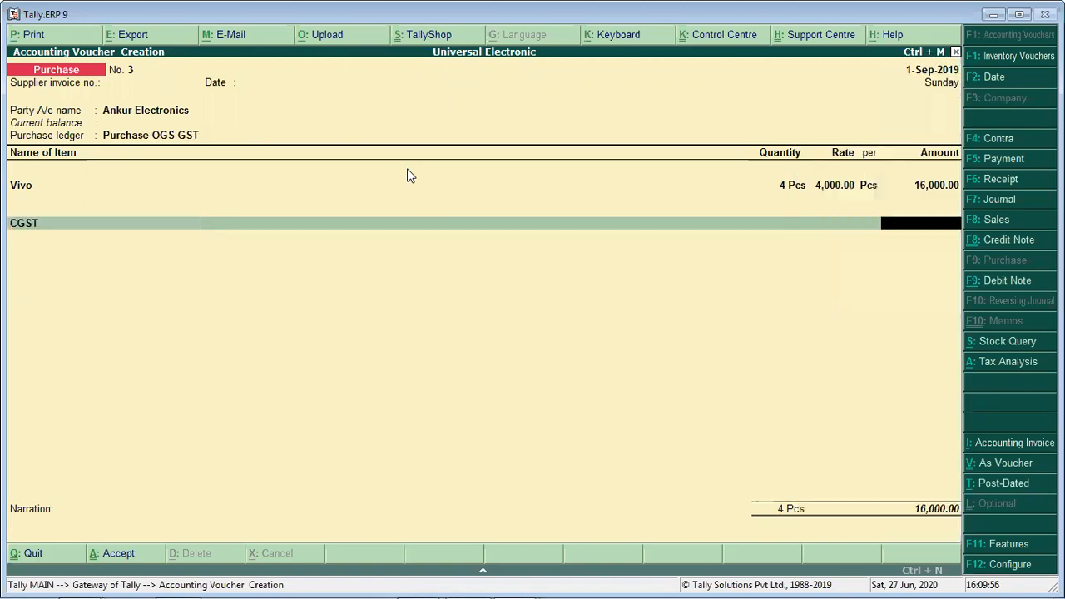
pyautogui.press('Return')
pyautogui.write('sg')
pyautogui.press('Return')
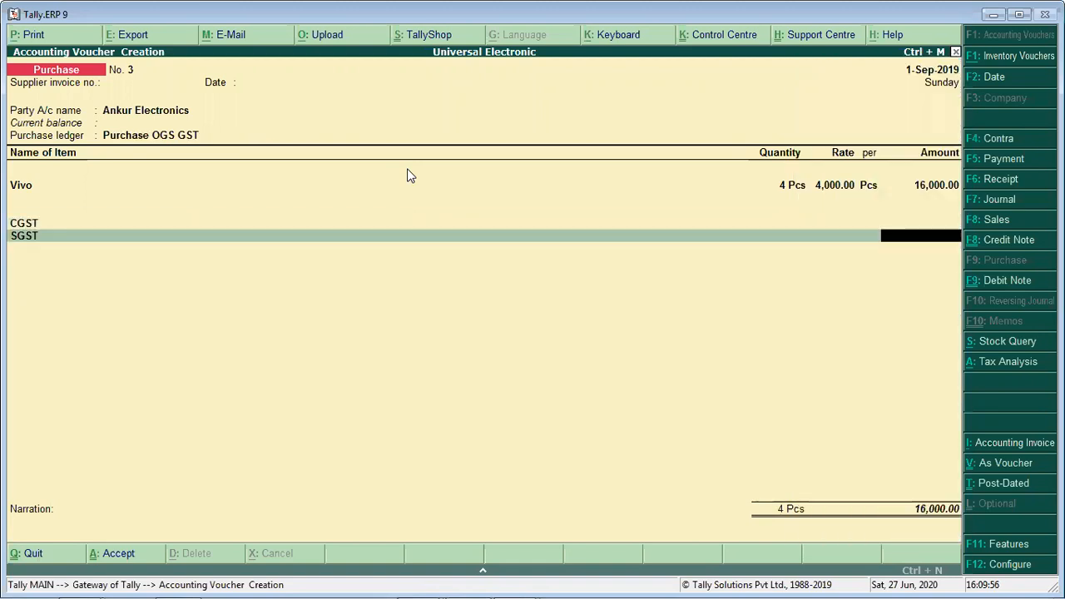
# - Create a new ledger named IGST in place of the voucher's CGST line and put it under Duties & Taxes
pyautogui.press('BackSpace')
pyautogui.press('BackSpace')
pyautogui.press('BackSpace')
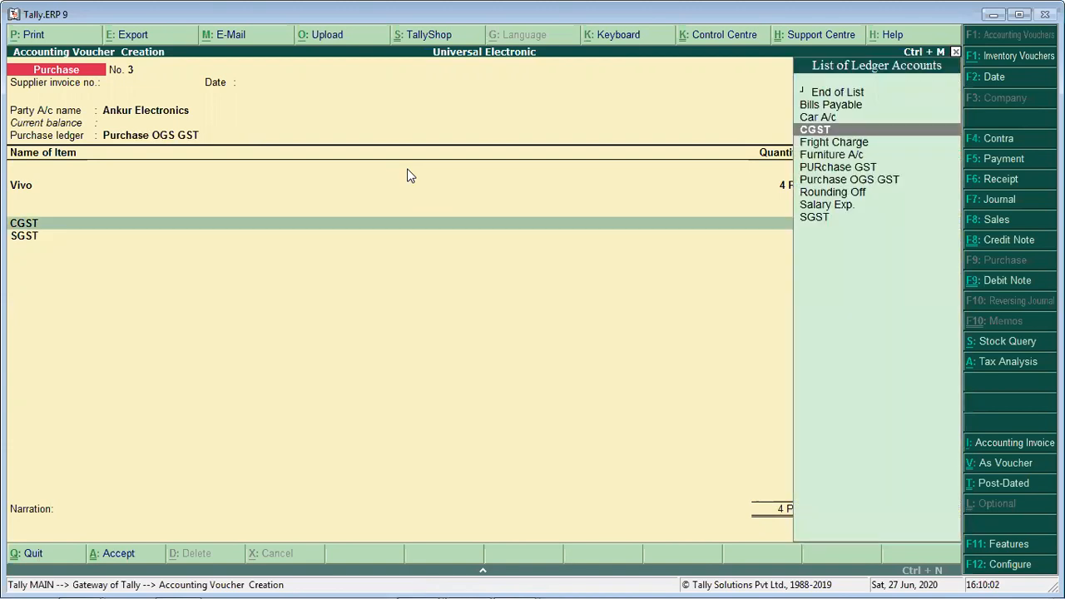
pyautogui.hotkey('alt', 'c')
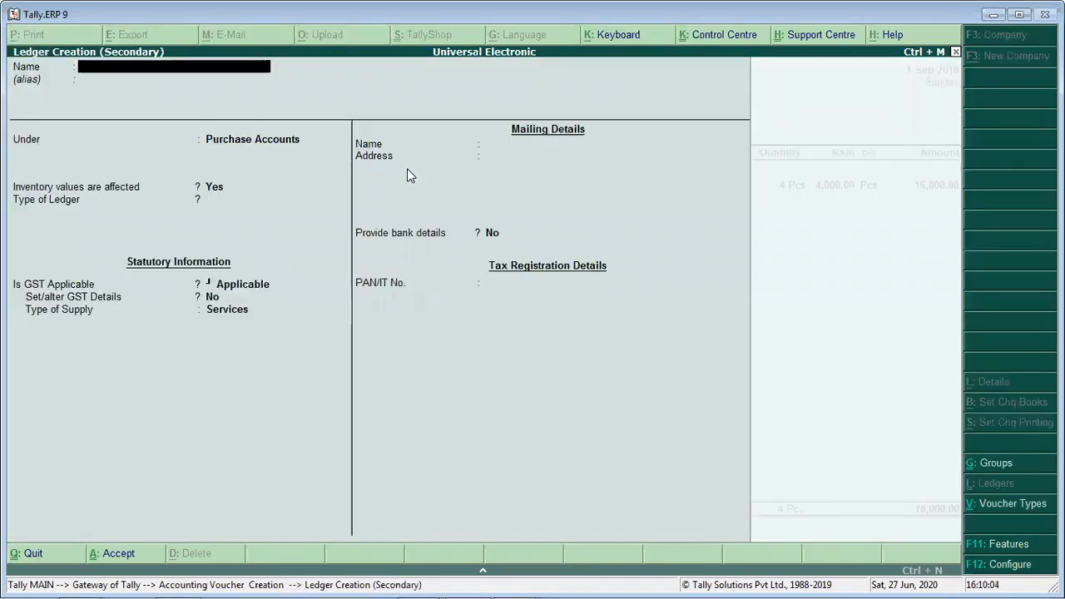
pyautogui.write('IGST')
pyautogui.press('Return')
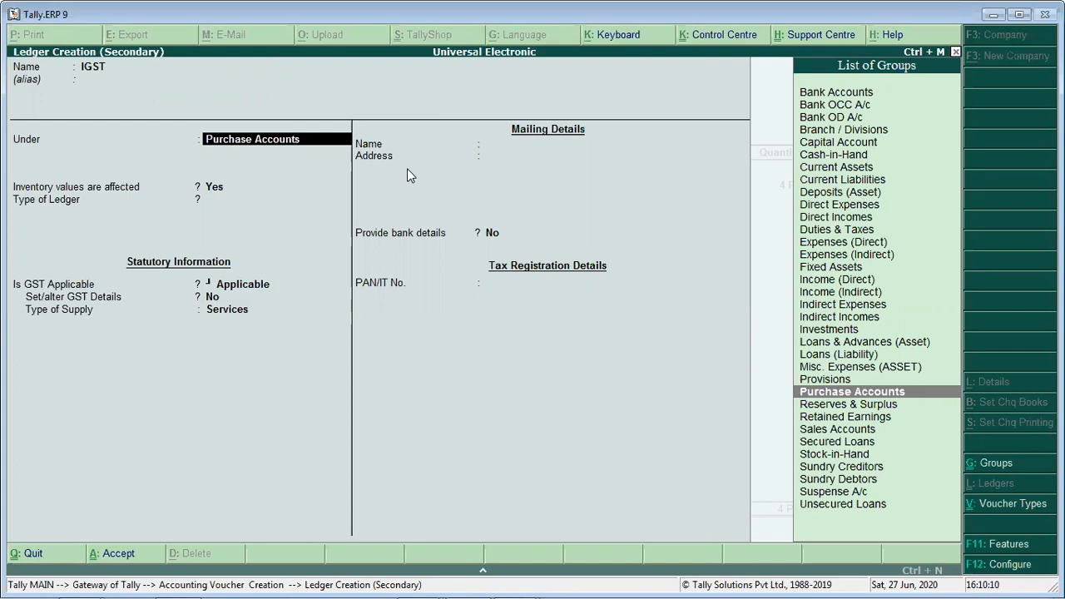
pyautogui.write('Duties & Taxes')
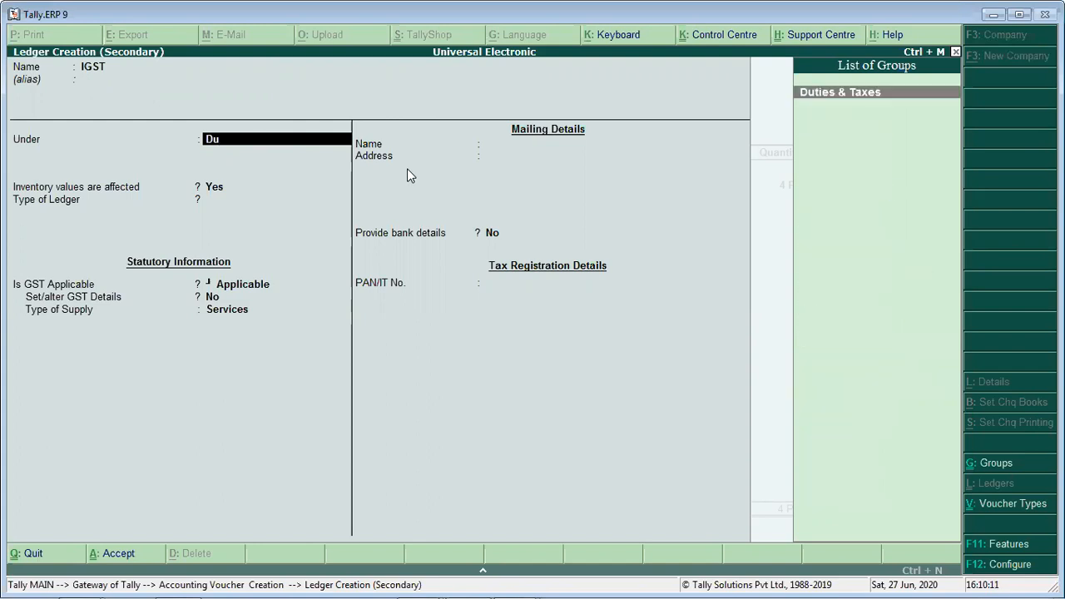
pyautogui.press('Return')
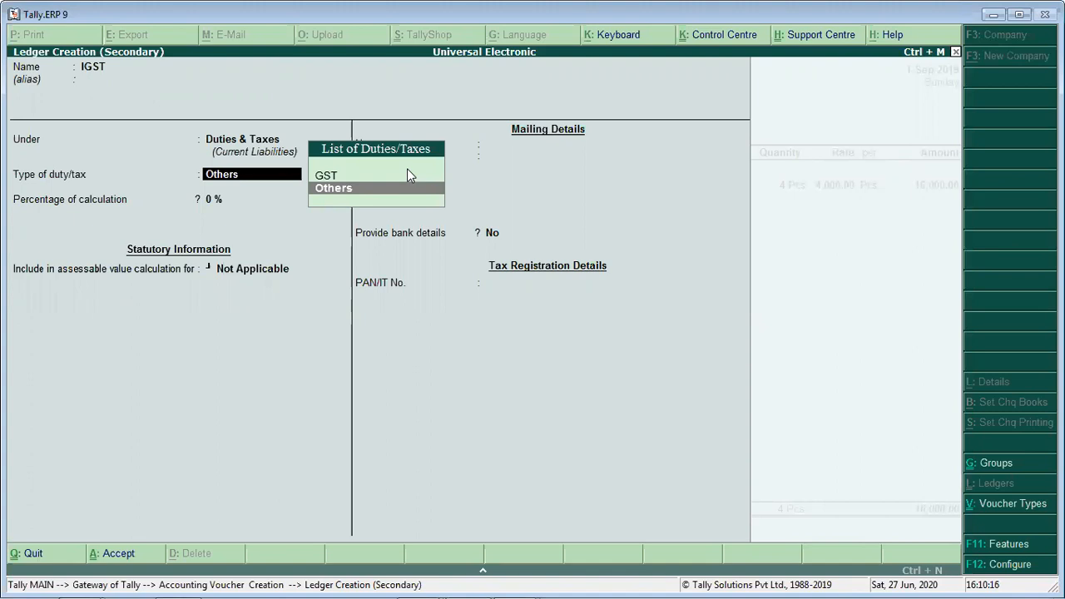
# - Set the IGST ledger's type of duty to GST and its tax type to Integrated Tax, and save the ledger
pyautogui.press('Up')
pyautogui.press('Return')
pyautogui.press('Down')
pyautogui.press('Down')
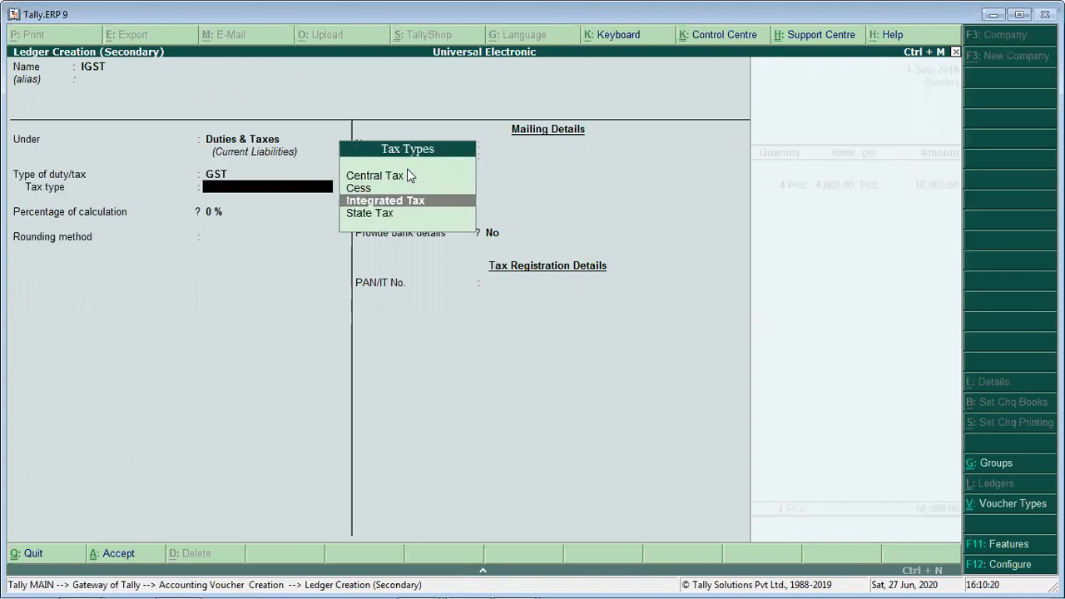
pyautogui.press('Return')
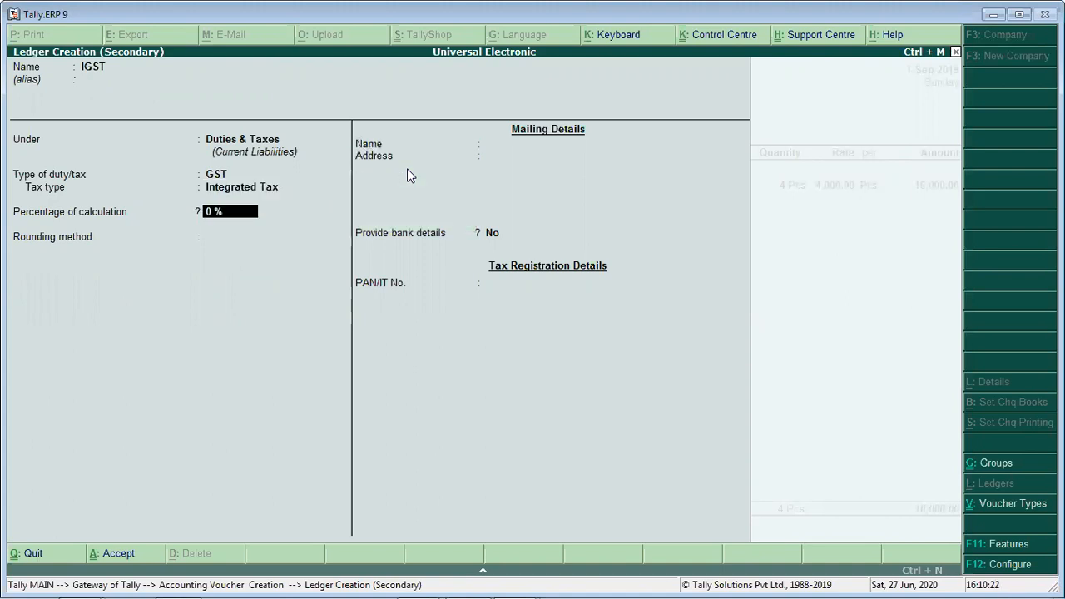
pyautogui.press('Return')
pyautogui.press('Return')
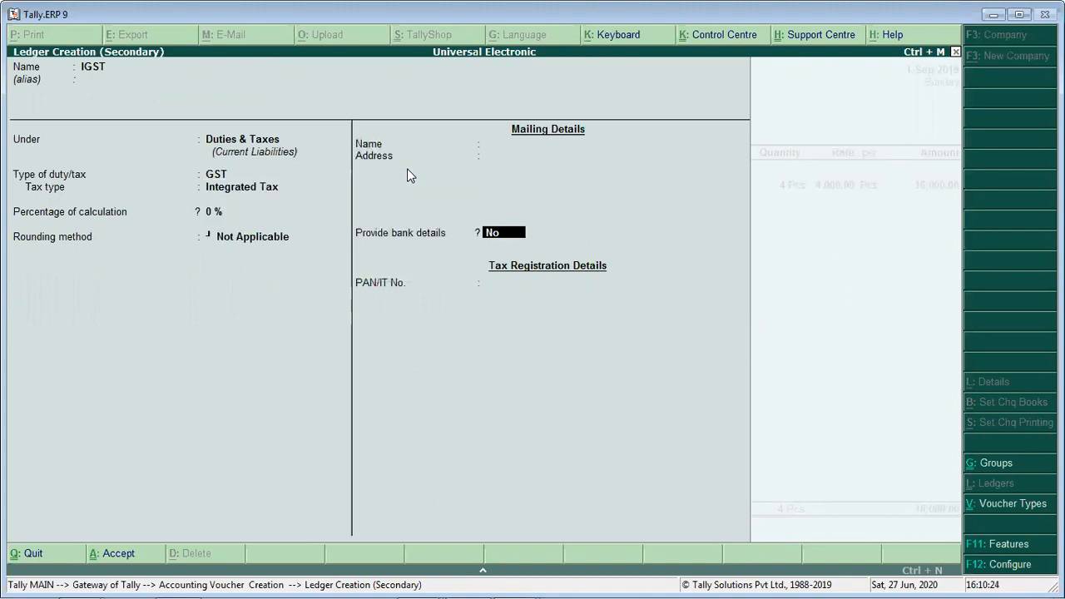
pyautogui.press('Return')
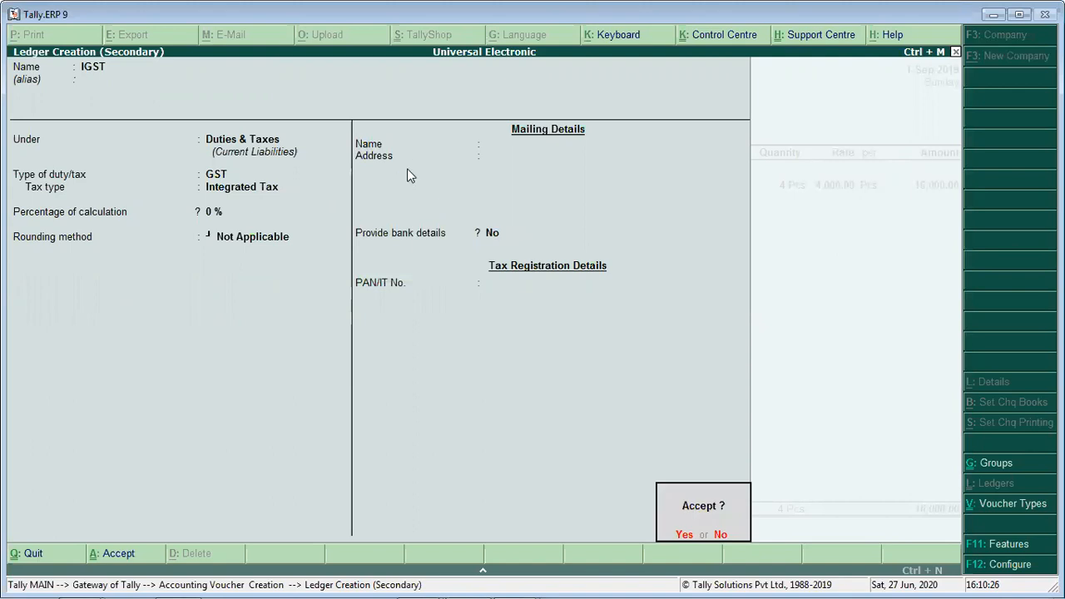
pyautogui.press('Return')
pyautogui.press('Return')
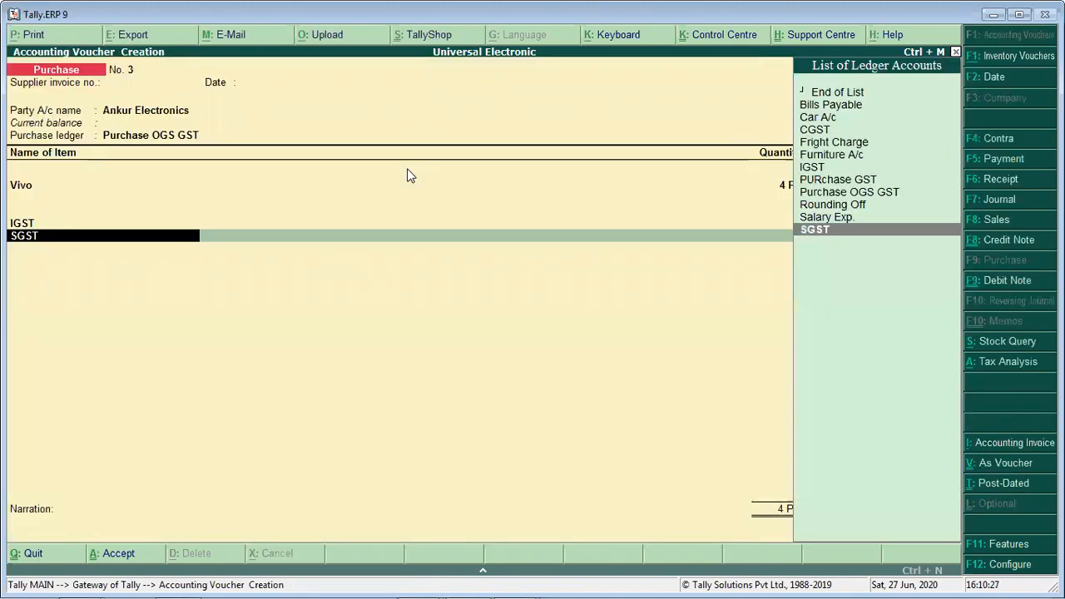
# - Accept the IGST amount and delete the SGST line below it in the Ankur Electronics voucher
pyautogui.press('BackSpace')
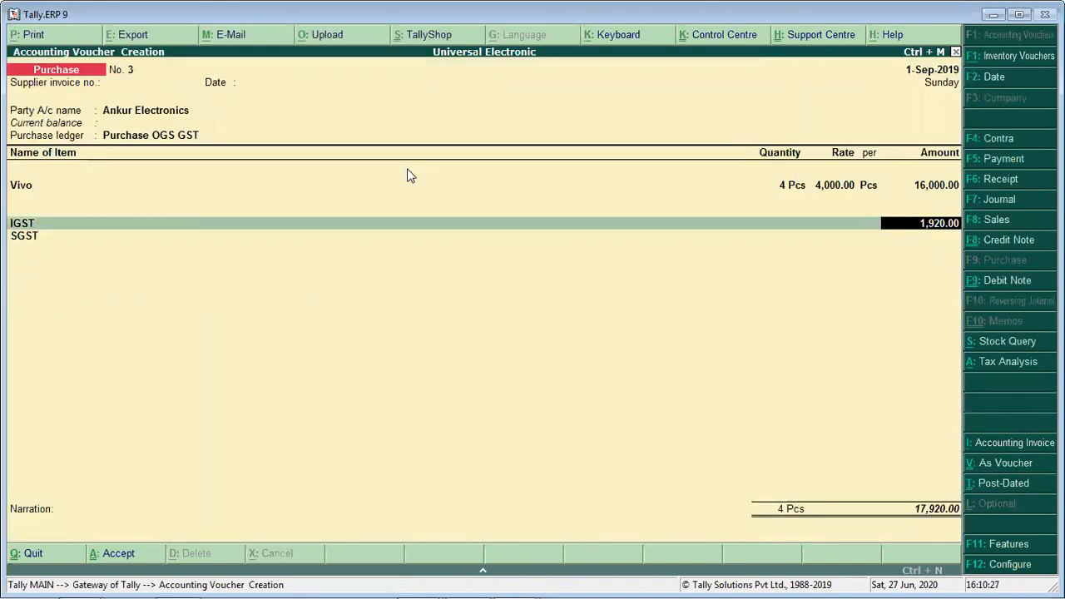
pyautogui.press('Return')
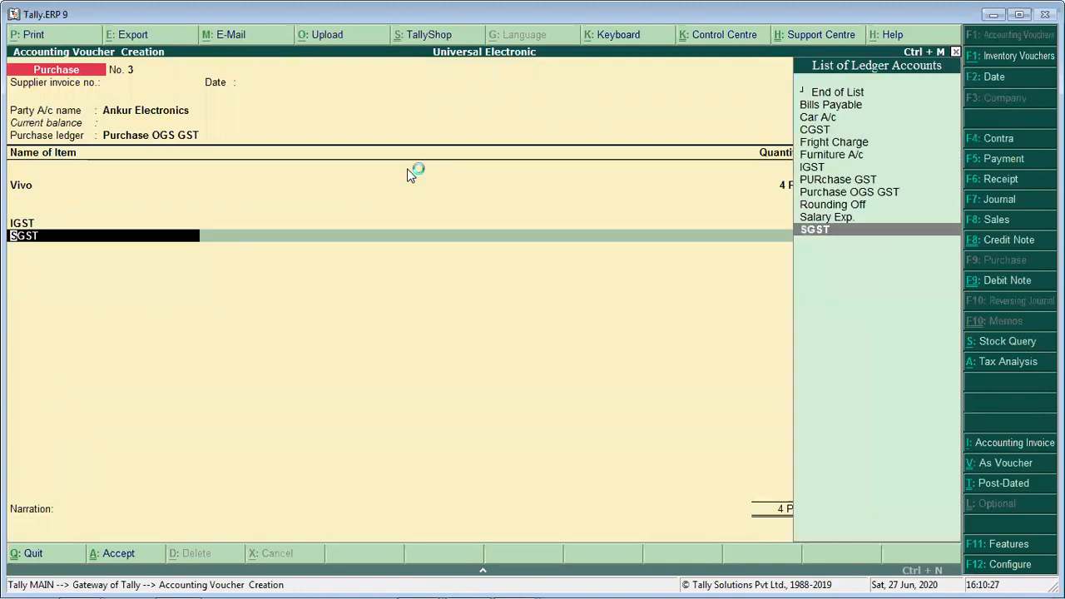
pyautogui.press('Return')
pyautogui.press('BackSpace')
pyautogui.hotkey('ctrl', 'd')
pyautogui.press('Return')
pyautogui.press('Return')
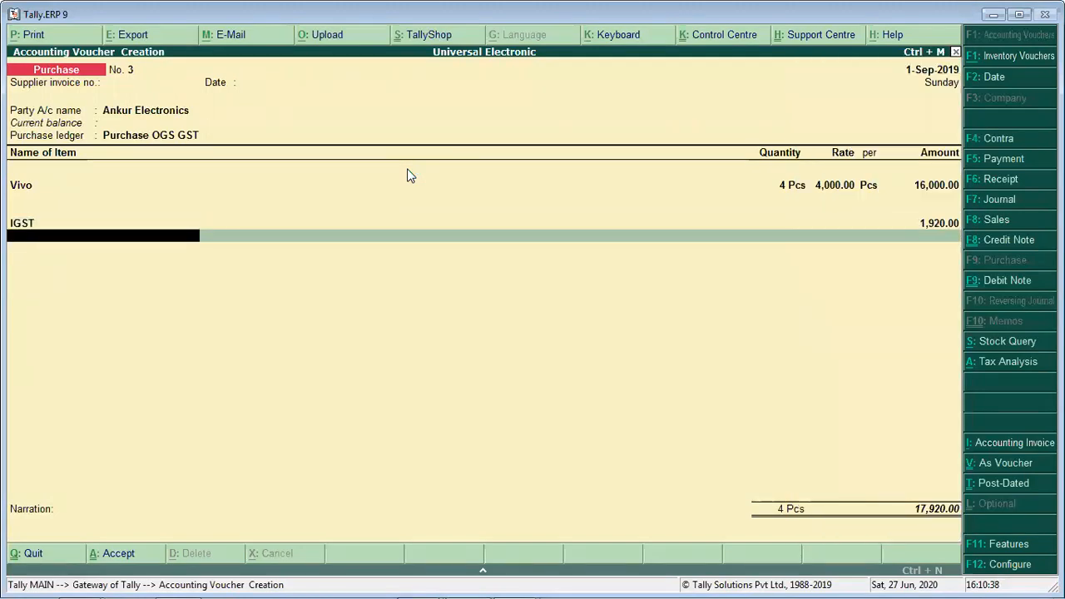
# - Check the IGST amount by computing 16000*12/100 in the calculator, and return to the voucher
pyautogui.hotkey('ctrl', 'n')
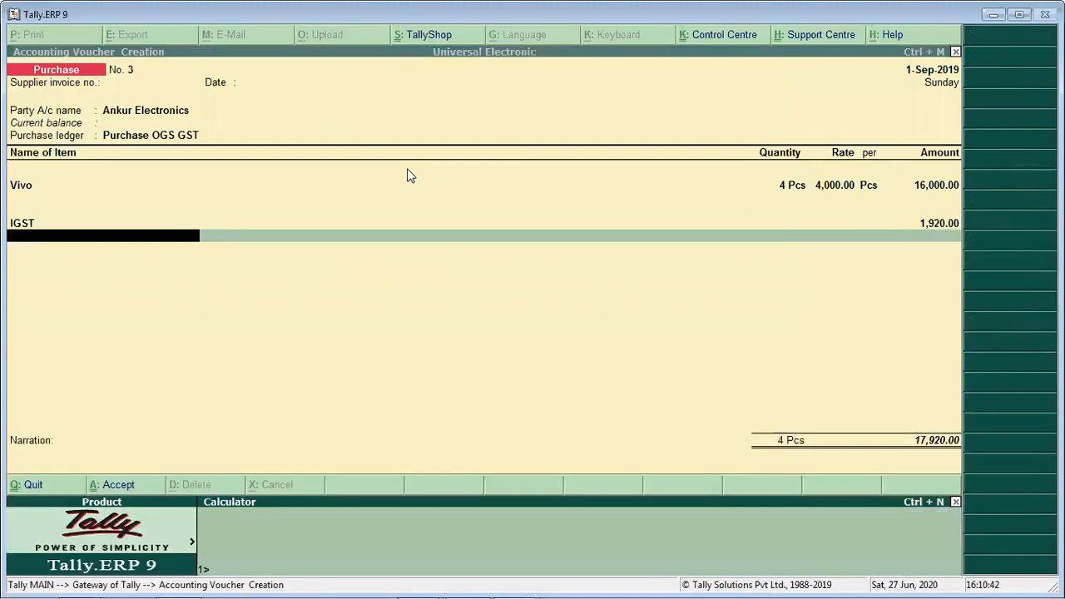
pyautogui.write('16000*12/100')
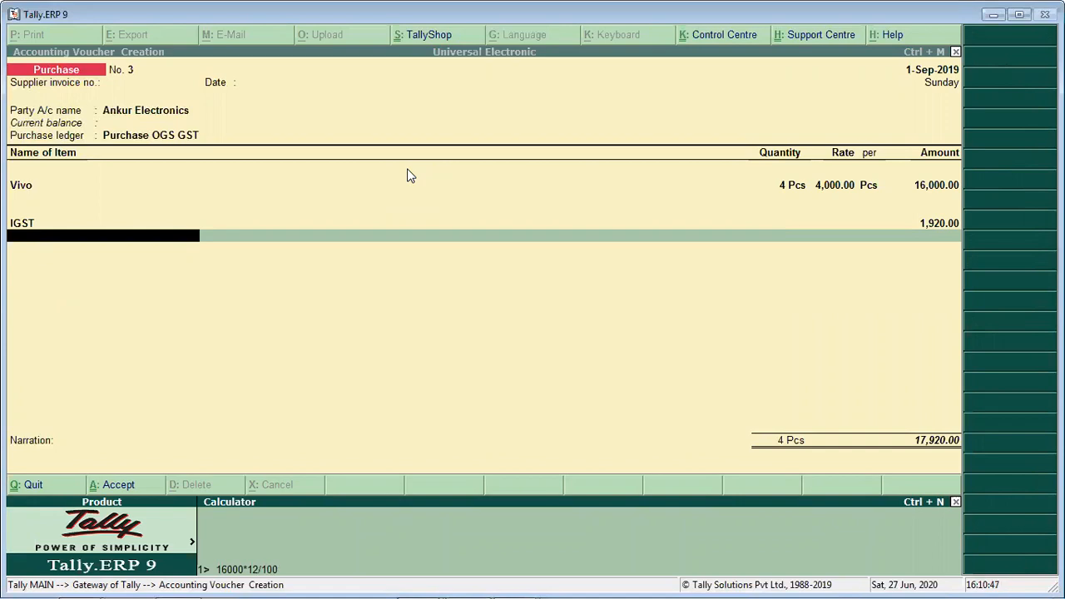
pyautogui.press('Return')
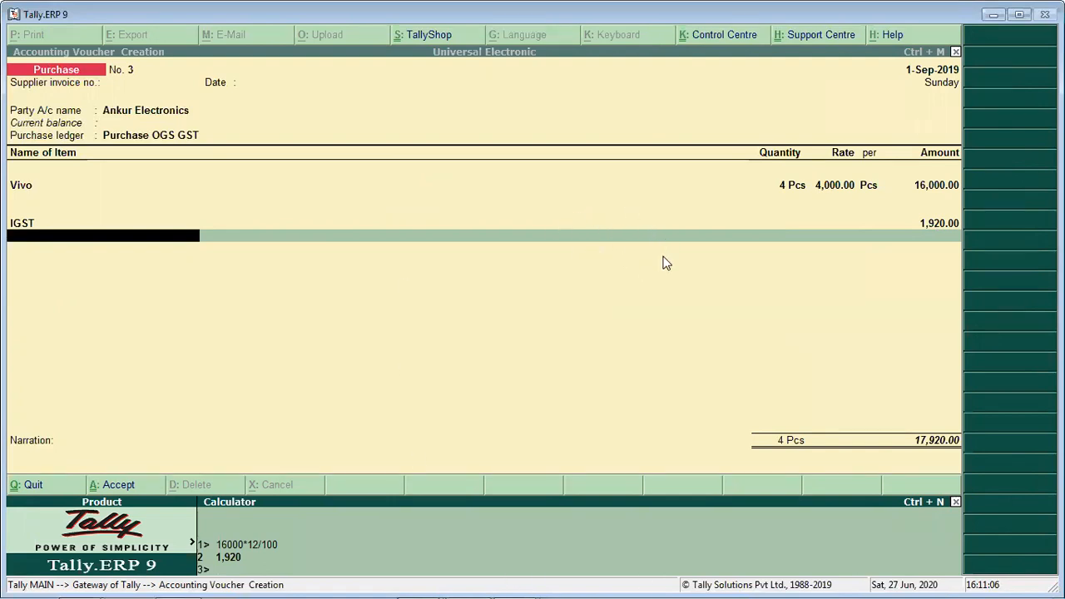
pyautogui.hotkey('ctrl', 'm')
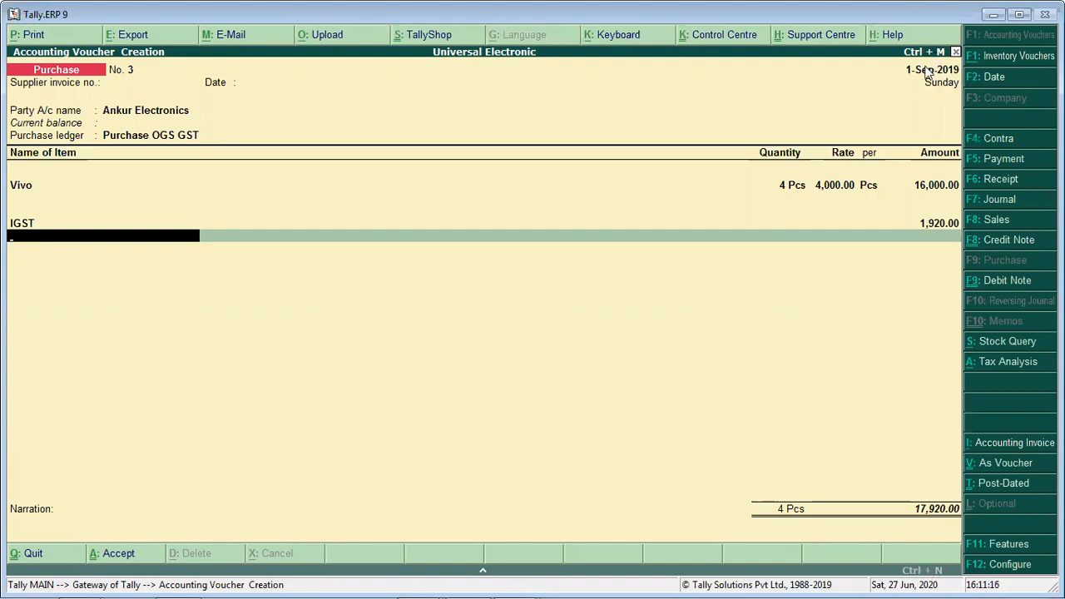
# - Finish the ledger entries without a narration and save the Ankur Electronics purchase voucher
pyautogui.press('Return')
pyautogui.press('Return')
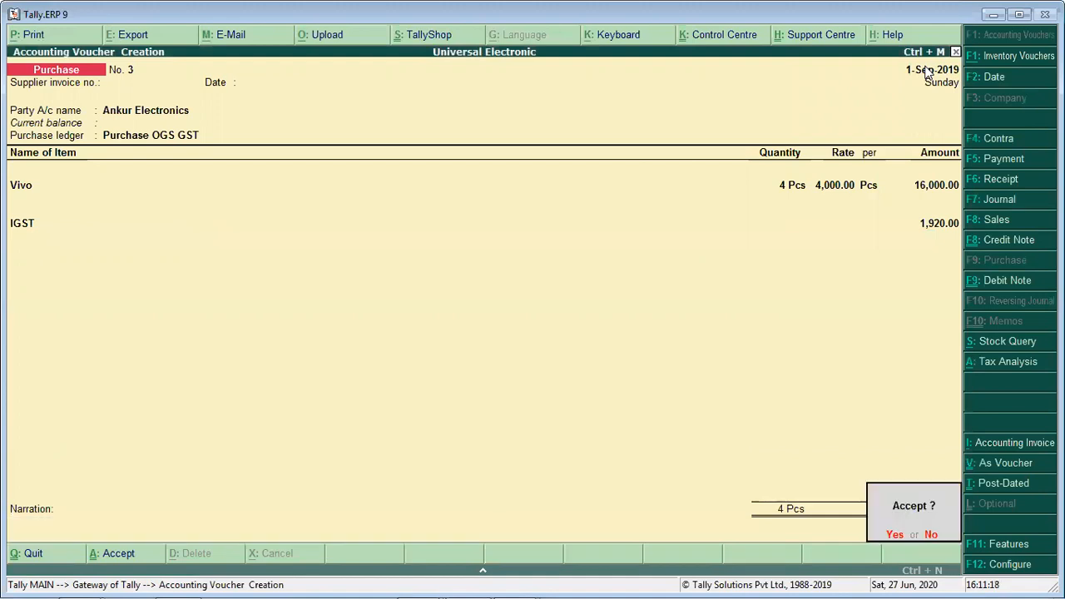
pyautogui.press('Return')
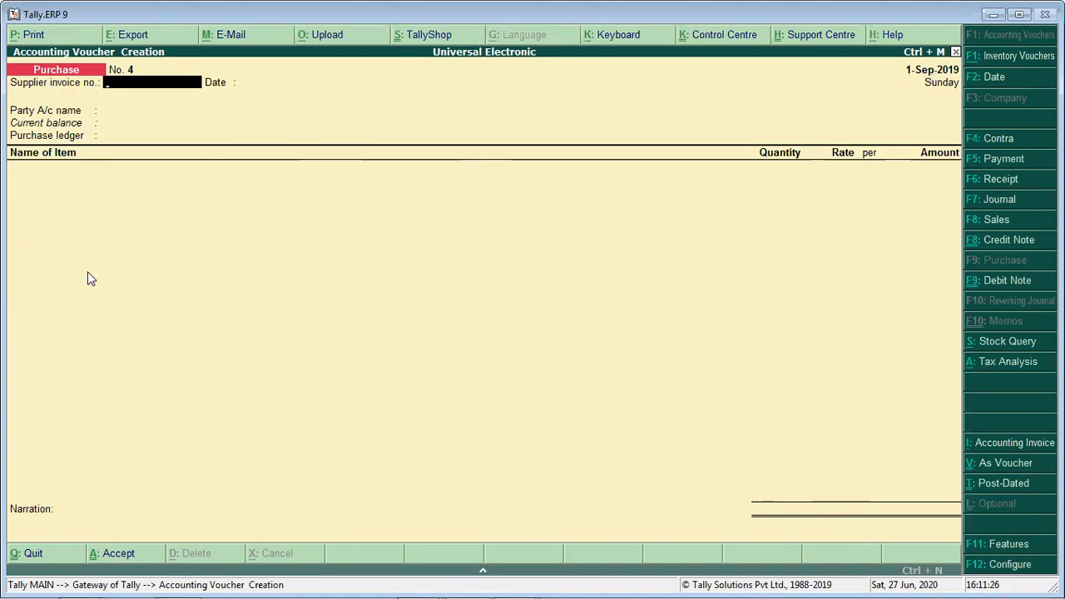
# - Start a sales voucher with reference number 10, Cash as the party account and Sales GST as the sales ledger
pyautogui.press('Escape')
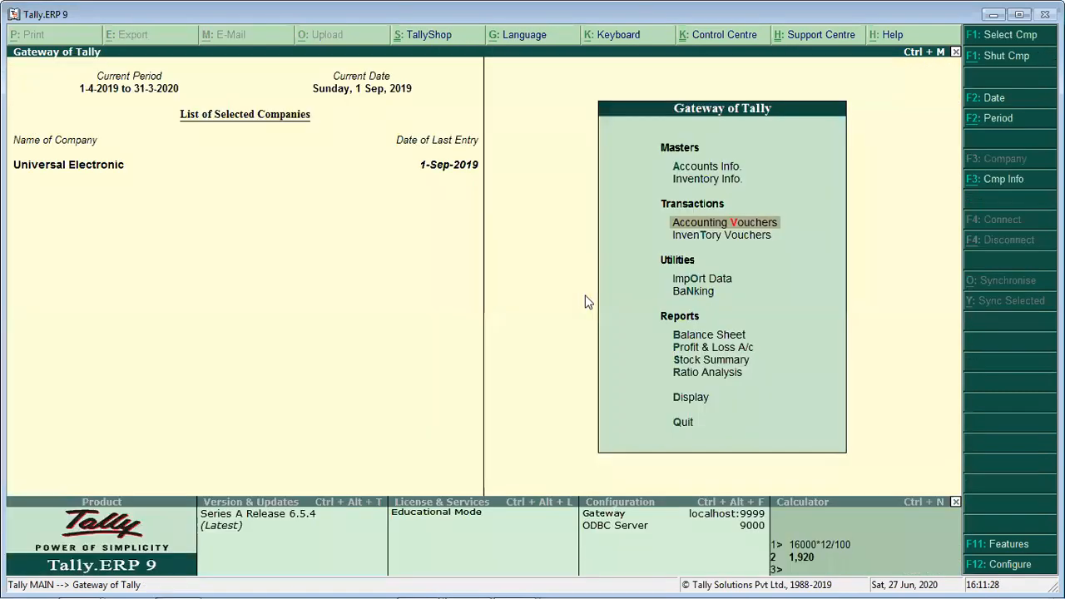
pyautogui.press('Return')
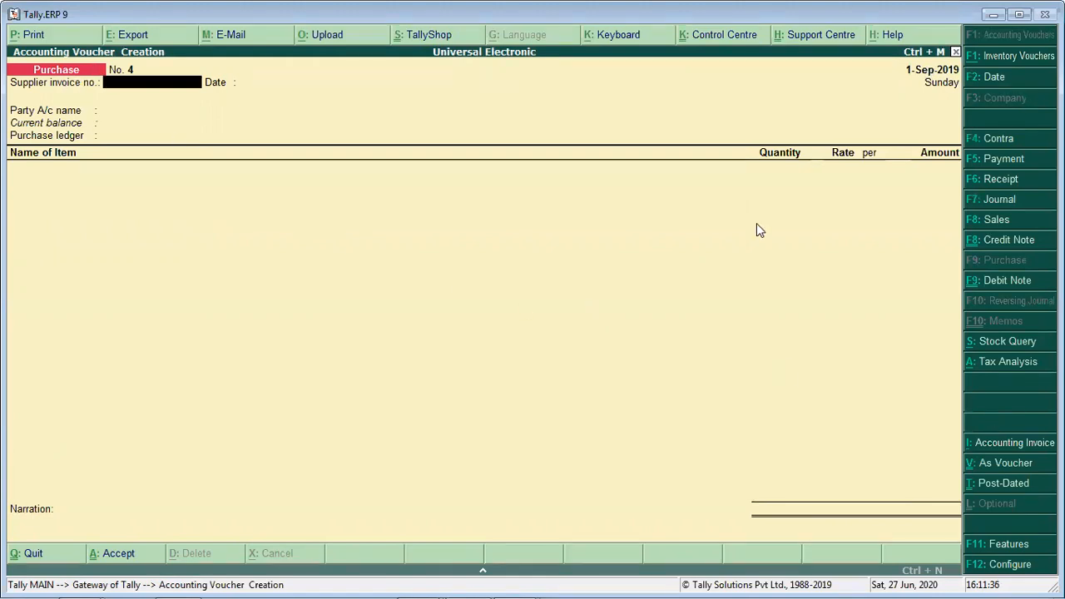
pyautogui.click(999, 220)
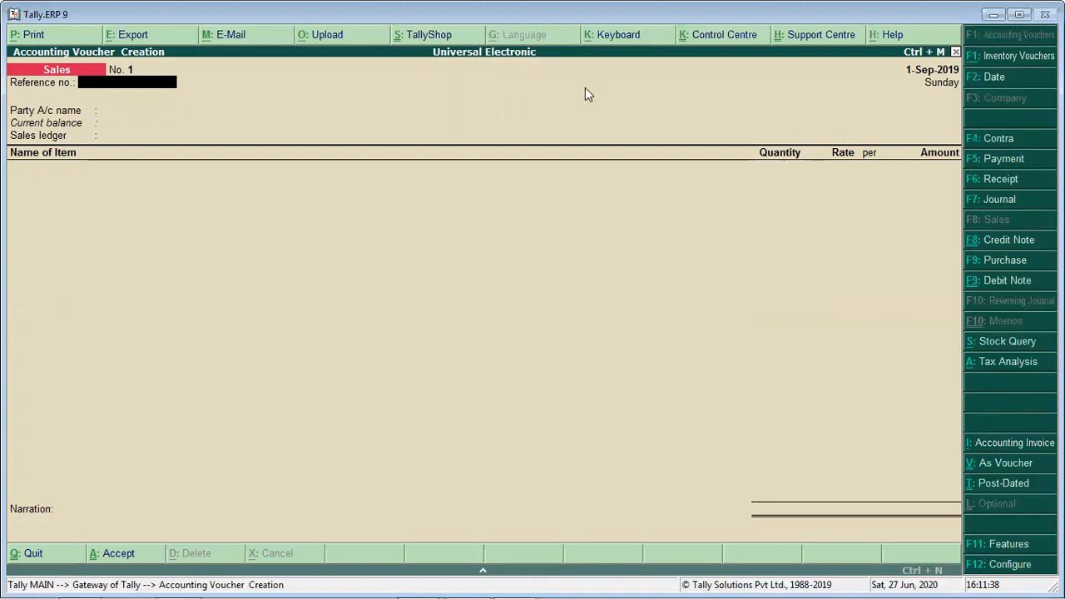
pyautogui.write('10')
pyautogui.press('Return')
pyautogui.press('Down')
pyautogui.press('Down')
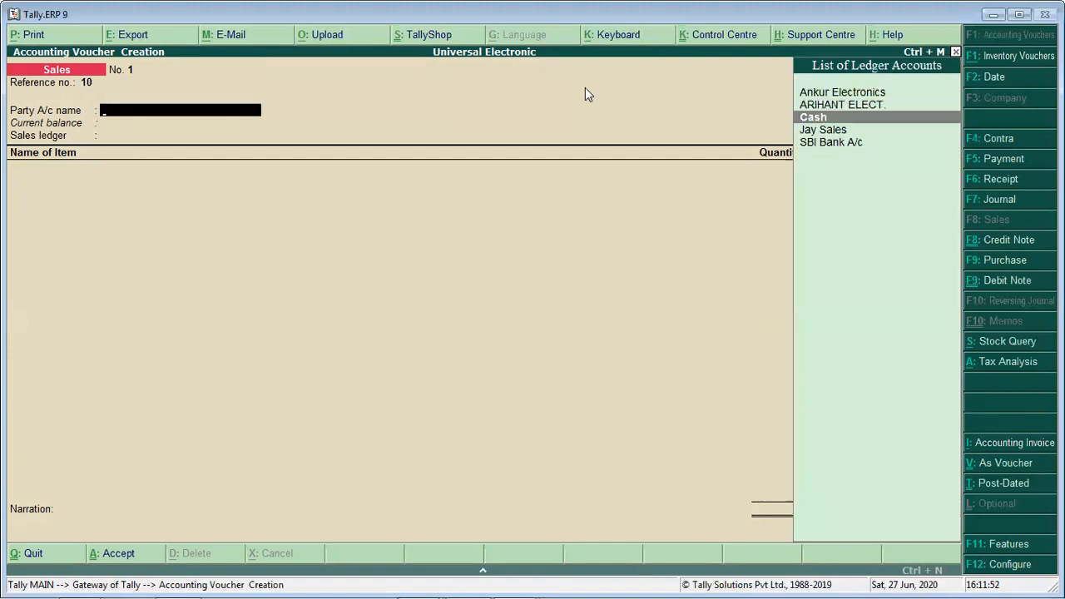
pyautogui.press('Return')
pyautogui.hotkey('ctrl', 'a')
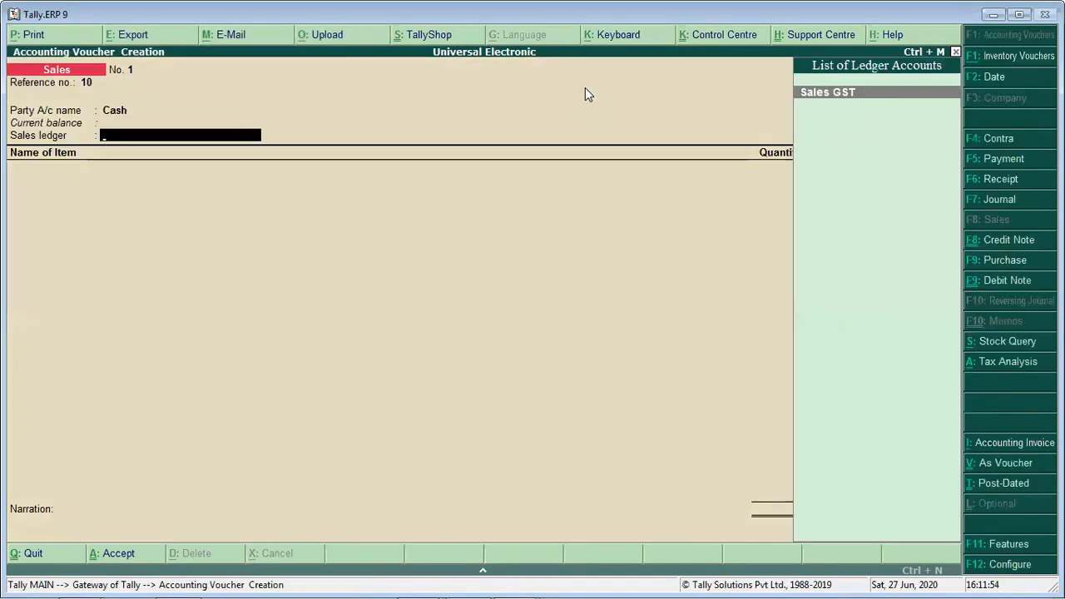
pyautogui.press('Return')
# - Enter the item Vivo with 4 Pcs at a rate of 8,000 in the sales voucher
pyautogui.write('Vi')
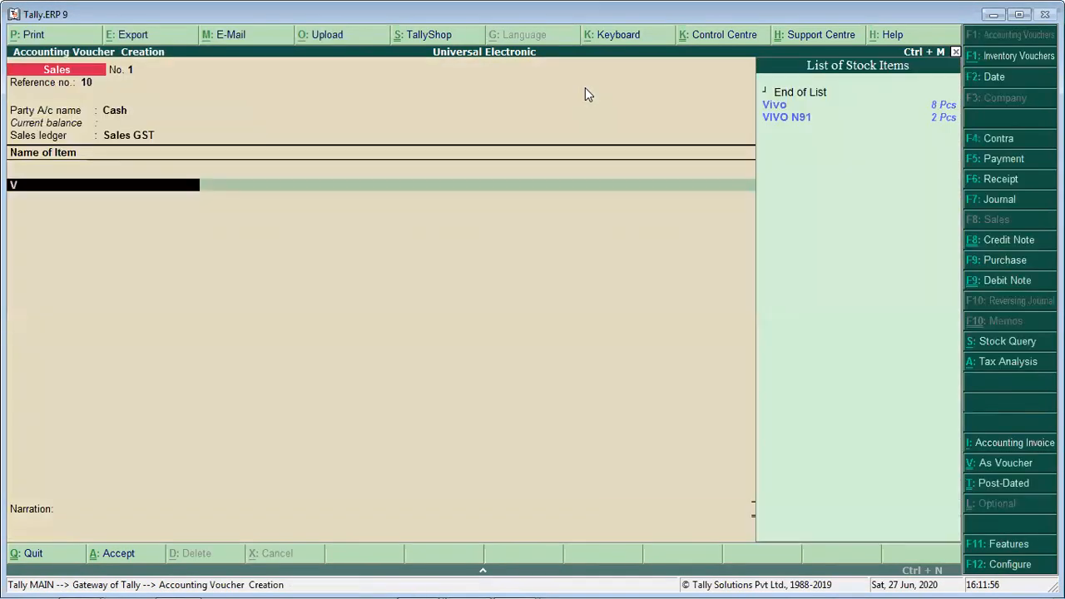
pyautogui.press('Return')
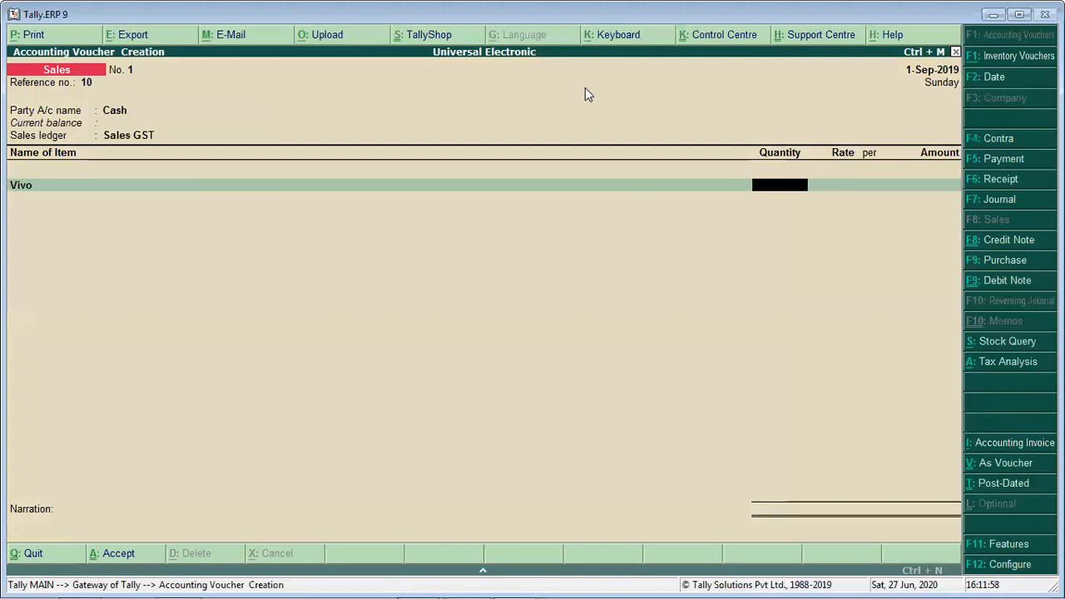
pyautogui.press('BackSpace')
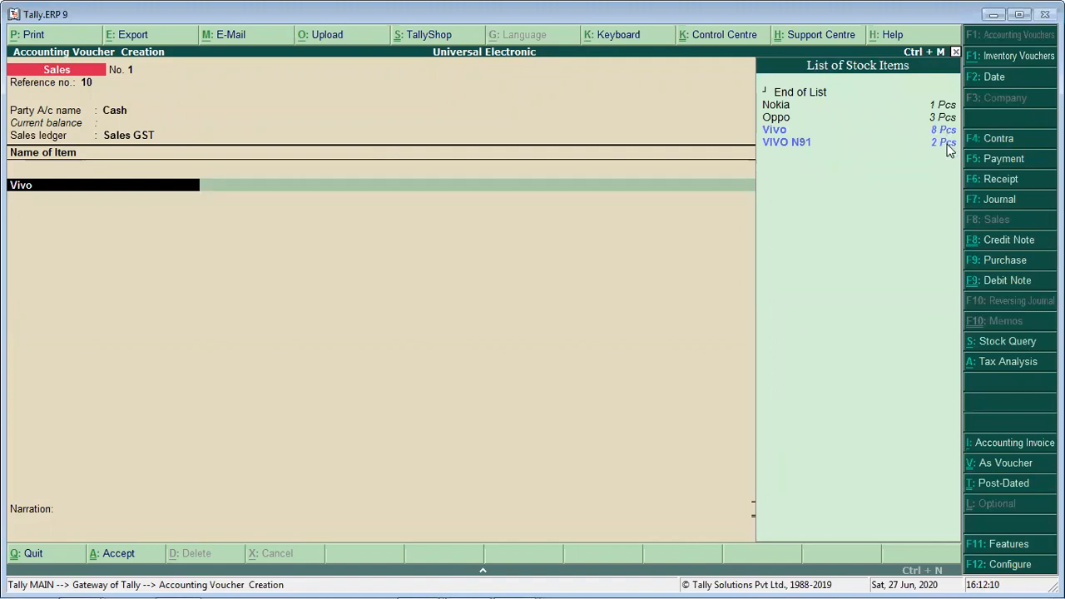
pyautogui.press('Return')
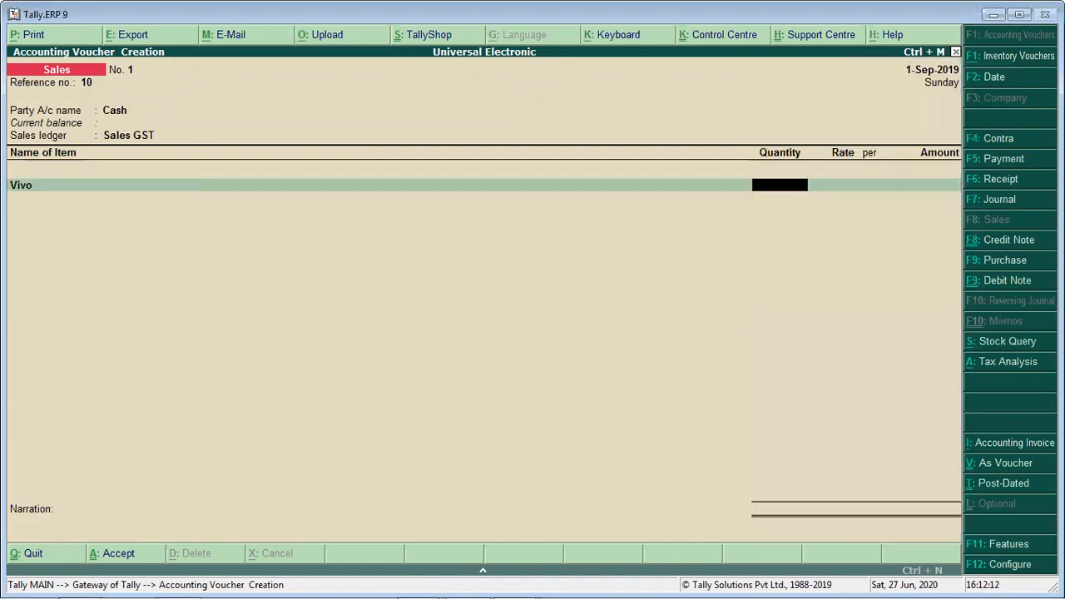
pyautogui.write('4')
pyautogui.press('Return')
pyautogui.write('8000')
pyautogui.press('Return')
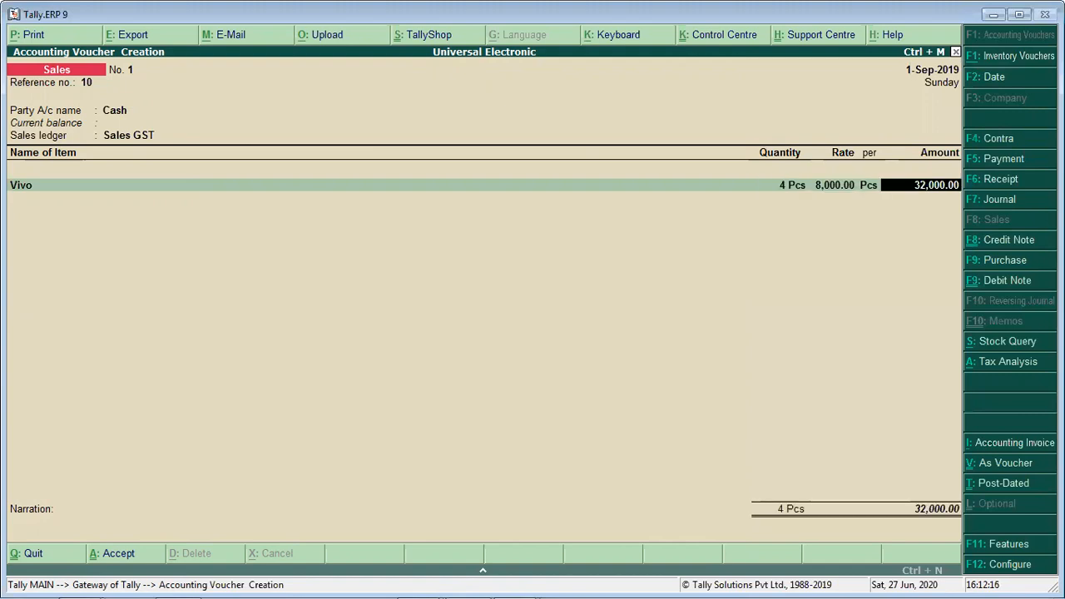
pyautogui.press('Return')
# - Add the CGST and SGST ledgers below the Vivo item in the cash sales voucher
pyautogui.press('Return')
pyautogui.write('Cg')
pyautogui.press('Return')
pyautogui.press('Return')
pyautogui.write('Sg')
pyautogui.press('Return')
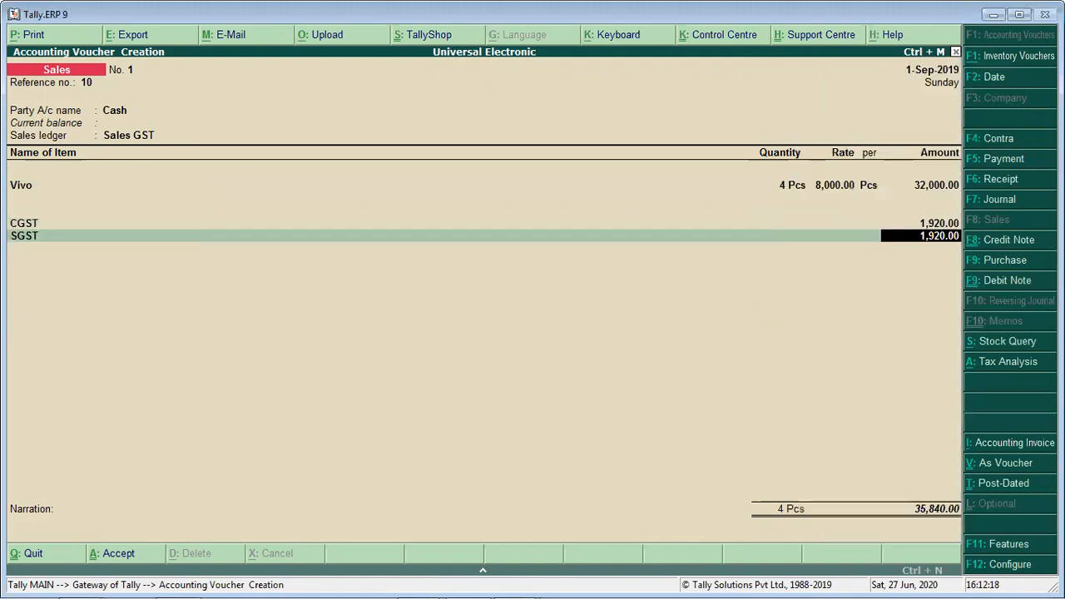
pyautogui.press('Return')
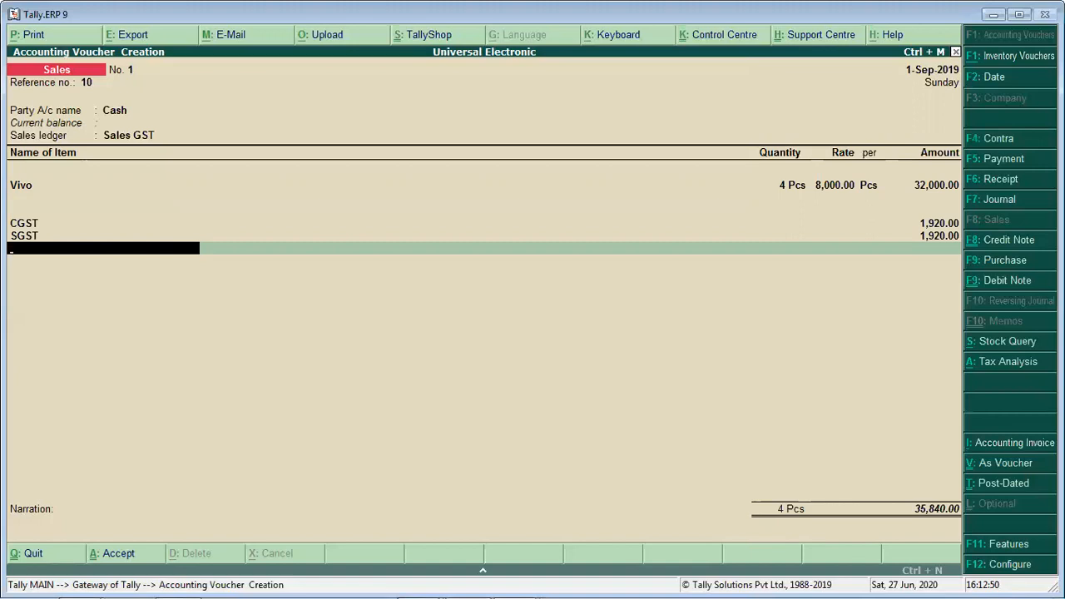
# - Examine the detailed tax analysis of the sales voucher and return to the voucher
pyautogui.click(1014, 363)
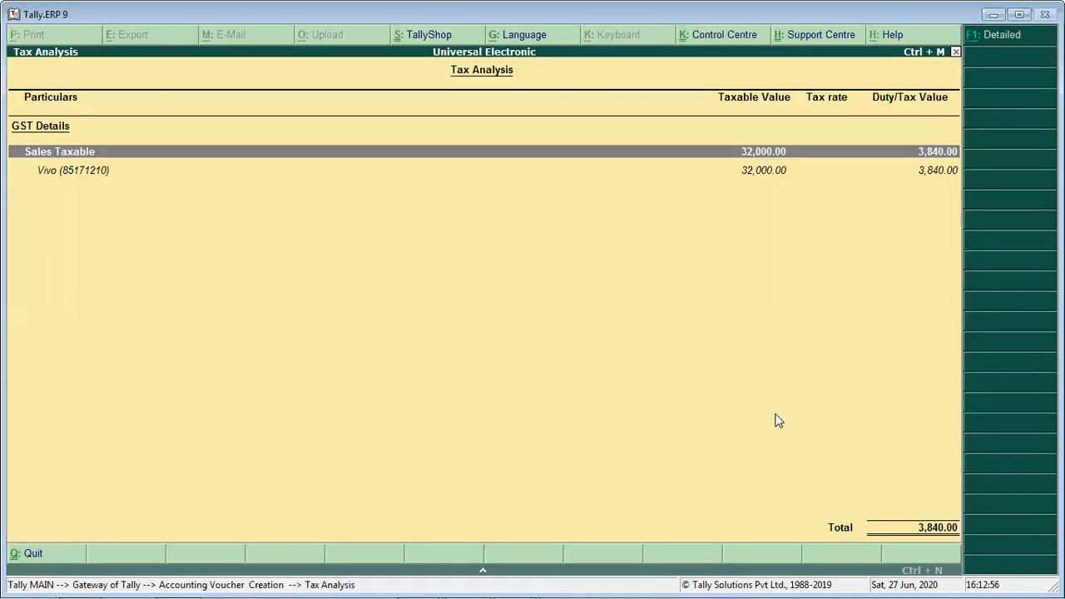
pyautogui.hotkey('alt', 'F1')
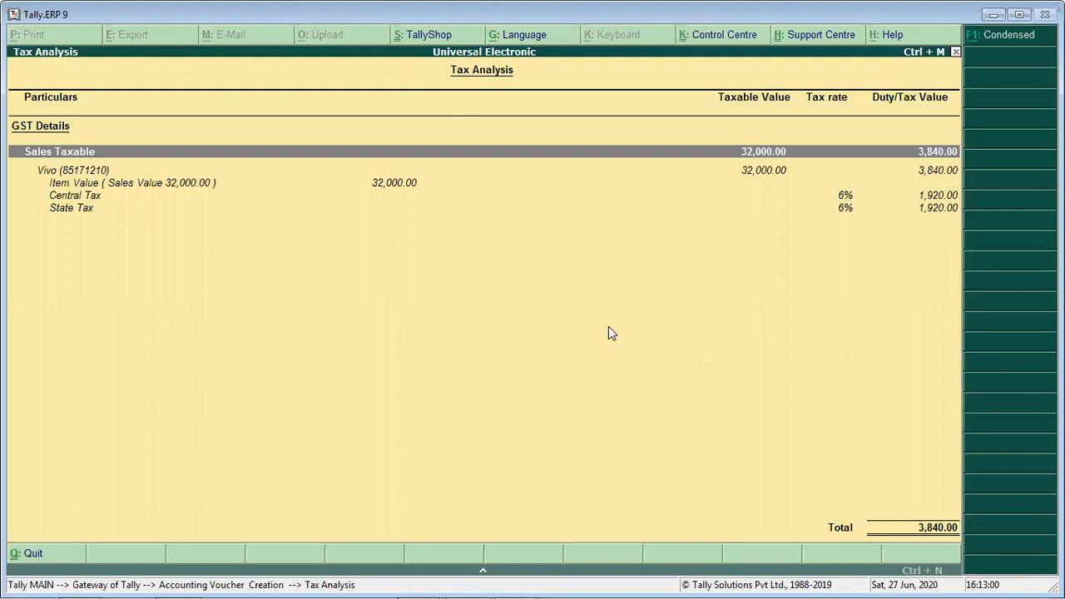
pyautogui.press('Escape')
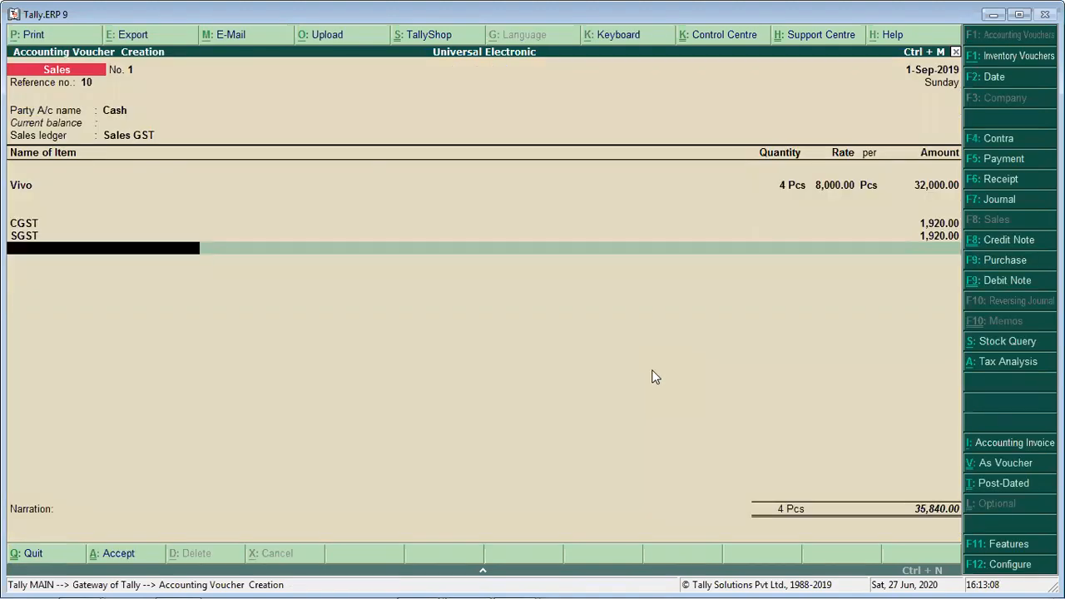
# - Finish the ledger entries without a narration and save the cash sales voucher
pyautogui.press('Return')
pyautogui.press('Return')
pyautogui.press('Return')
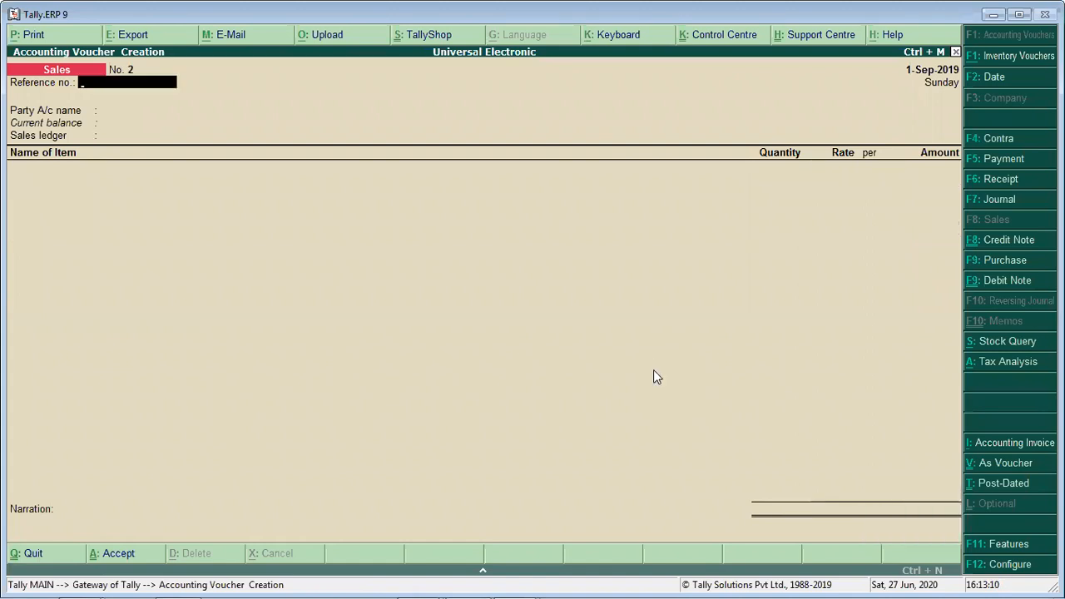
# - Set Jay Sales as the party and Sales GST as the sales ledger in the new sales voucher, without a reference number
pyautogui.press('Return')
pyautogui.press('Down')
pyautogui.press('Down')
pyautogui.press('Down')
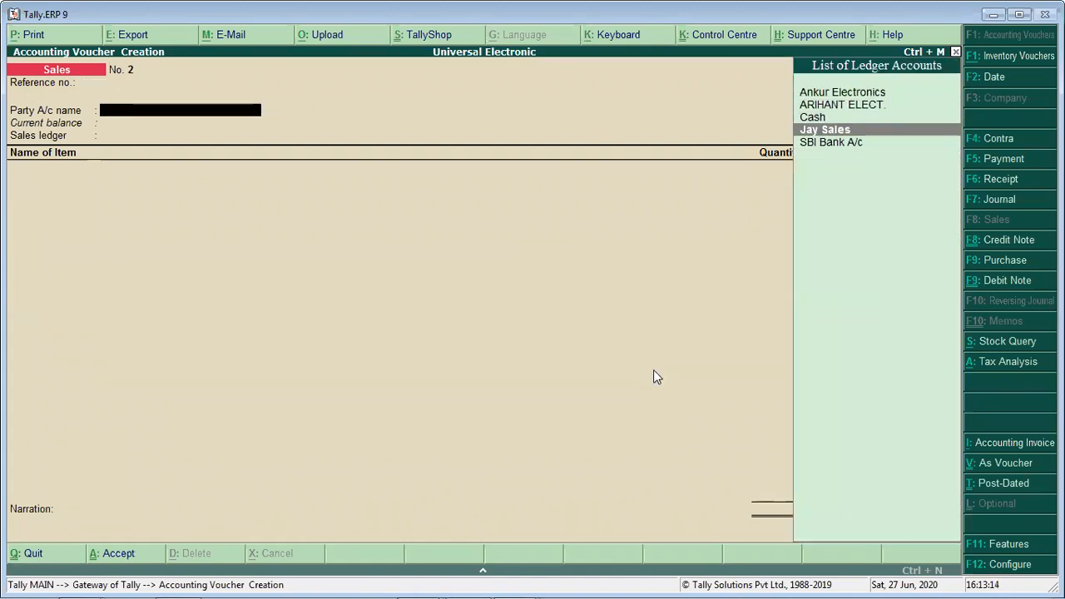
pyautogui.press('Return')
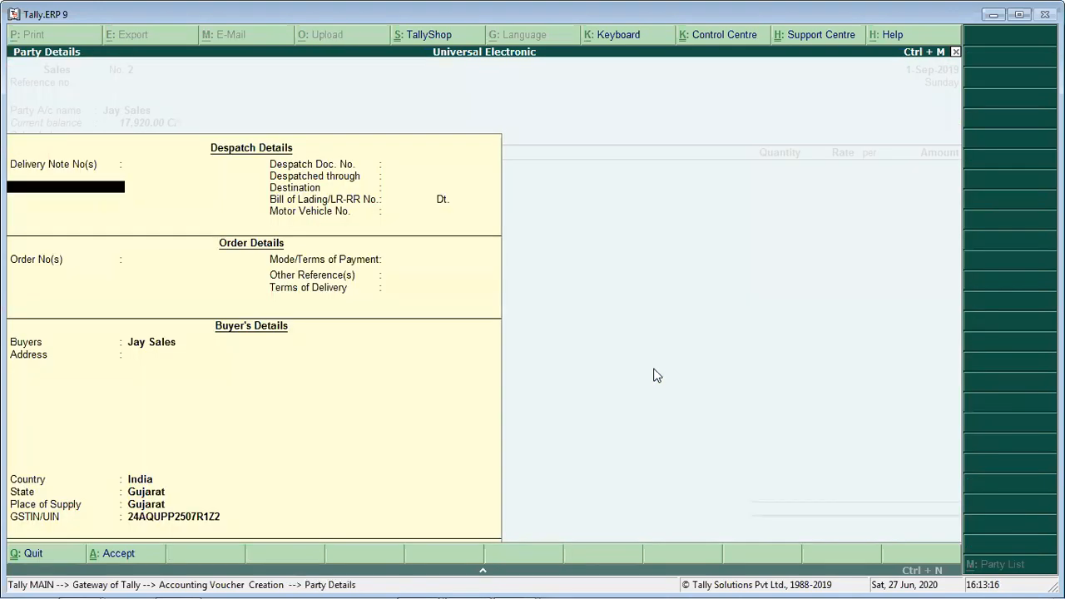
pyautogui.press('Escape')
pyautogui.hotkey('ctrl', 'Return')
pyautogui.hotkey('ctrl', 'a')
pyautogui.press('Escape')
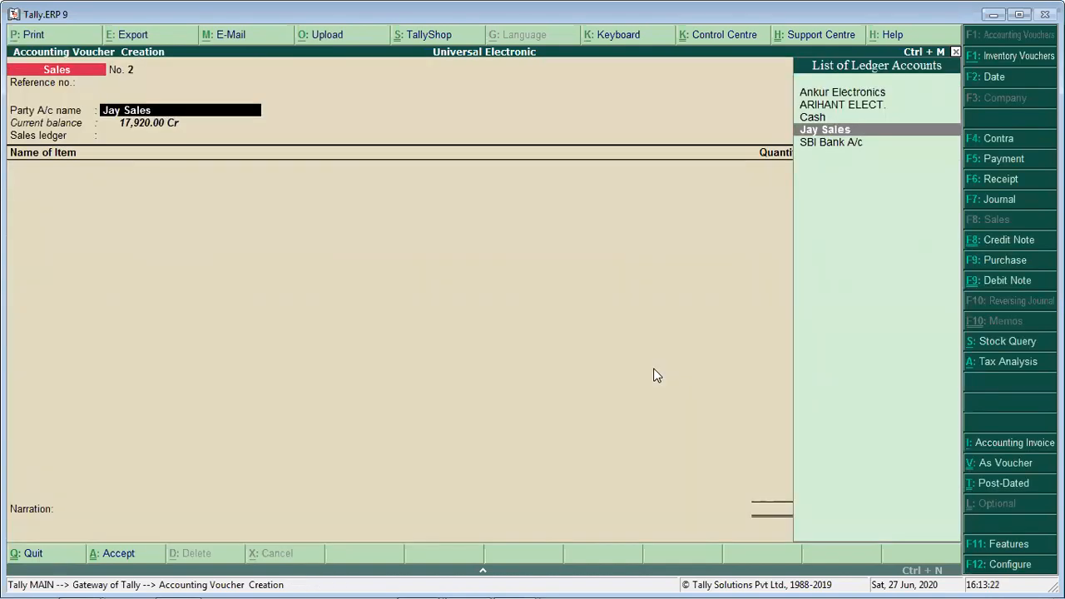
pyautogui.press('Return')
pyautogui.hotkey('ctrl', 'a')
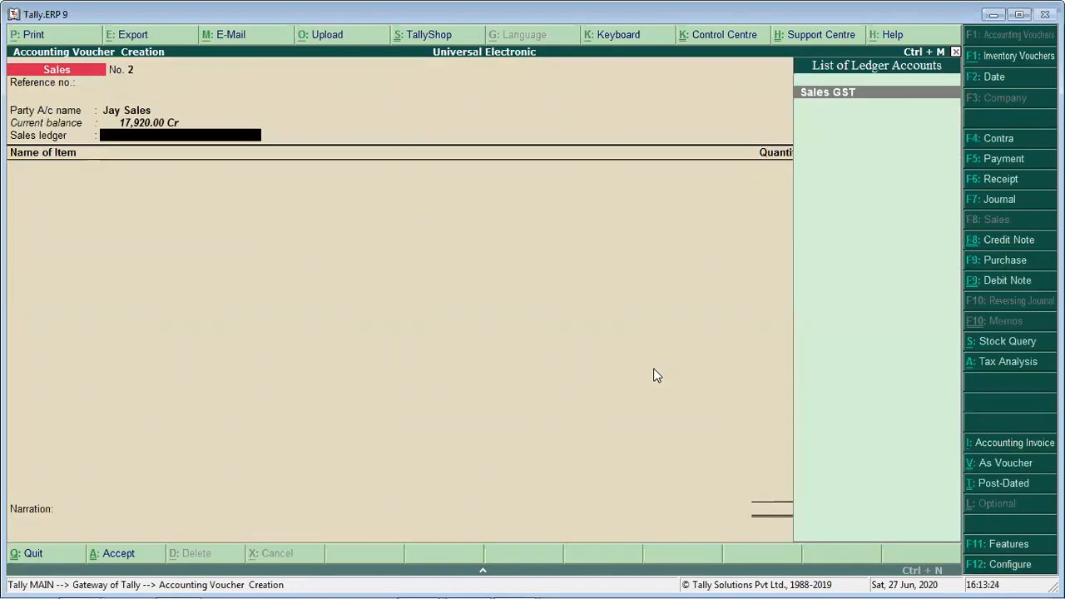
pyautogui.press('Return')
# - Enter the item Vivo with 3 Pcs at a rate of 7,500 in the Jay Sales voucher
pyautogui.write('V')
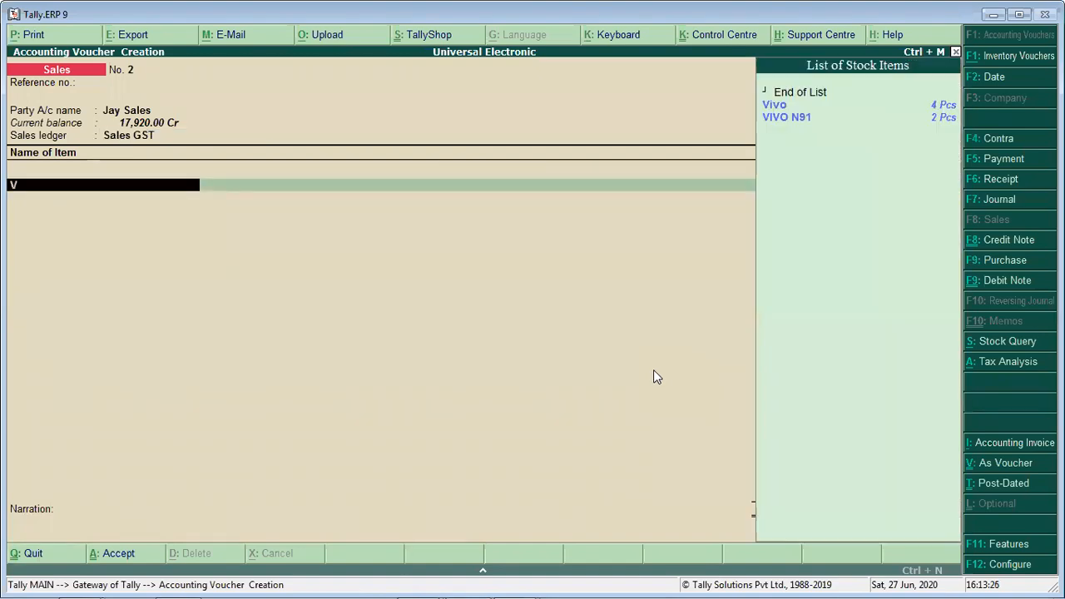
pyautogui.write('i')
pyautogui.press('Return')
pyautogui.write('3')
pyautogui.press('Return')
pyautogui.write('7500')
pyautogui.press('Return')
pyautogui.press('Return')
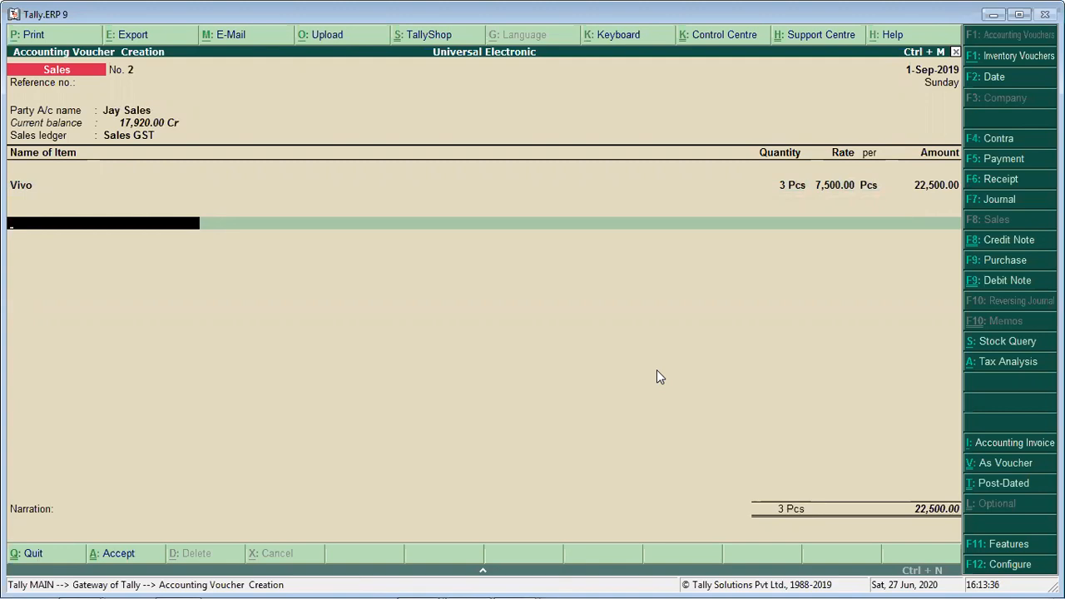
pyautogui.press('BackSpace')
pyautogui.press('Return')
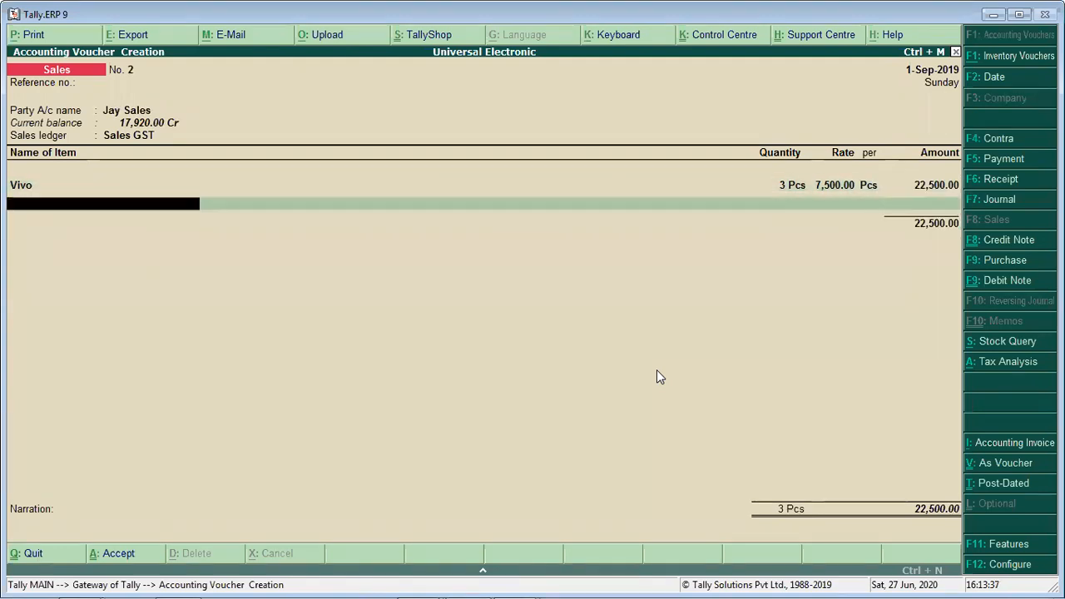
# - Finish the item list and add the CGST and SGST ledgers to the Jay Sales voucher
pyautogui.press('Return')
pyautogui.write('Cg')
pyautogui.press('Return')
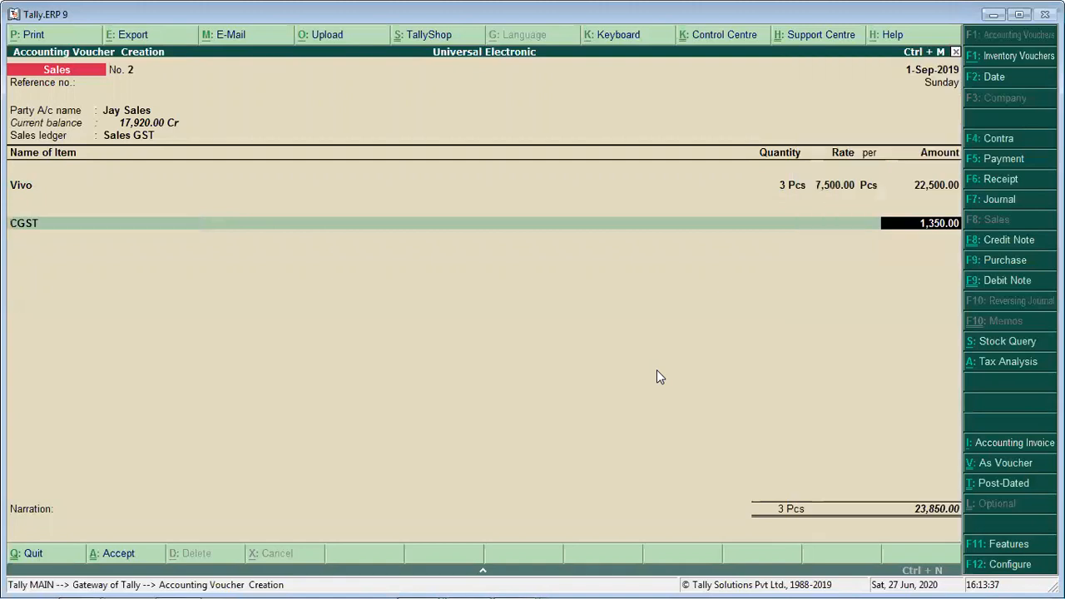
pyautogui.press('Return')
pyautogui.write('Sg')
pyautogui.press('Return')
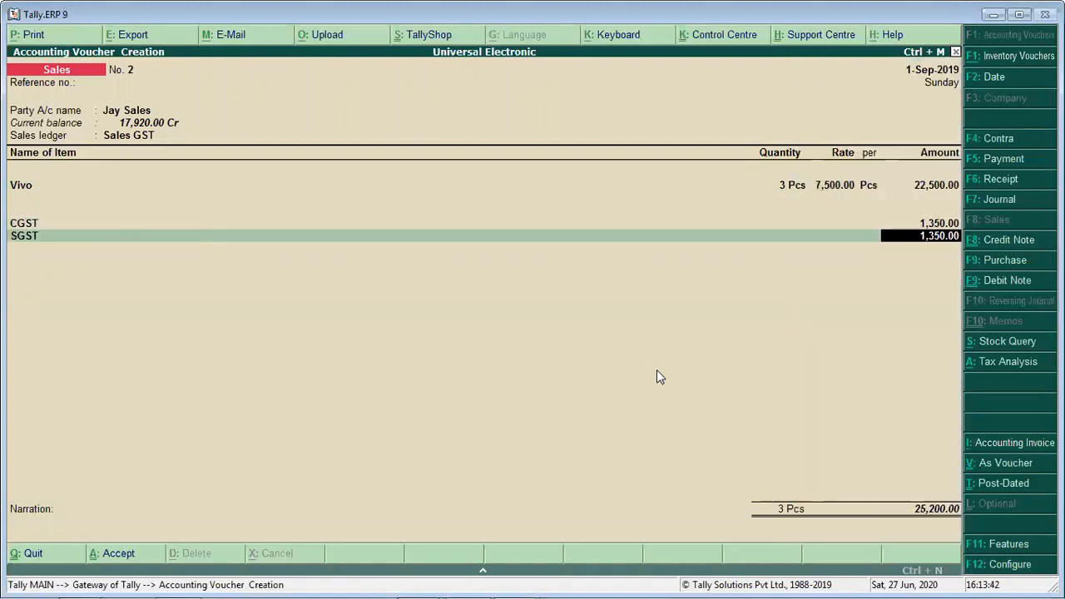
# - End the ledger entries, leave the narration blank and save the Jay Sales voucher
pyautogui.press('Return')
pyautogui.press('Return')
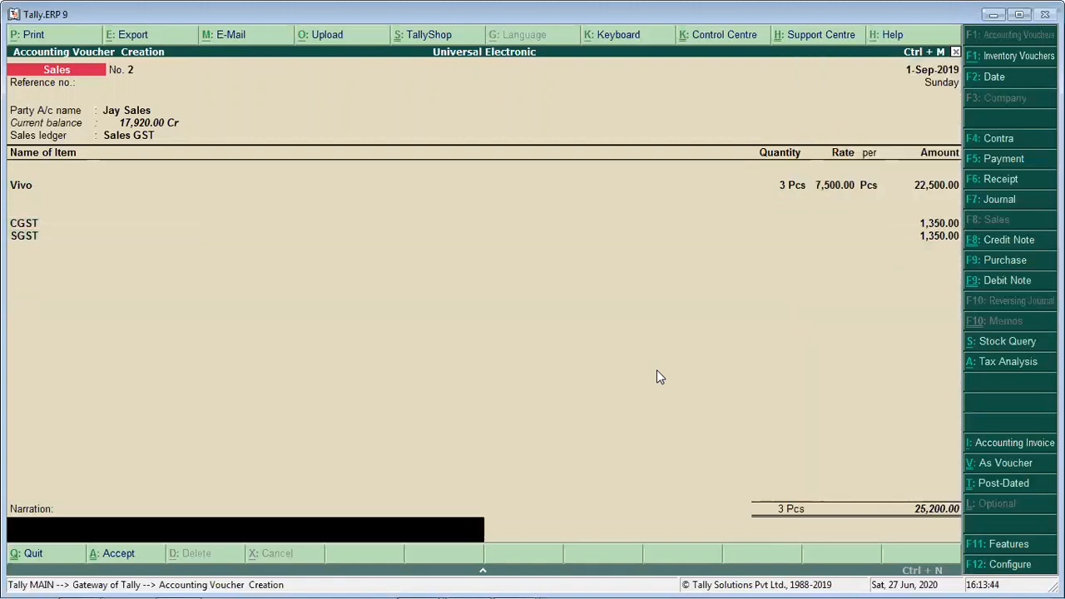
pyautogui.press('Return')
pyautogui.press('Escape')
pyautogui.press('Return')
pyautogui.press('Return')
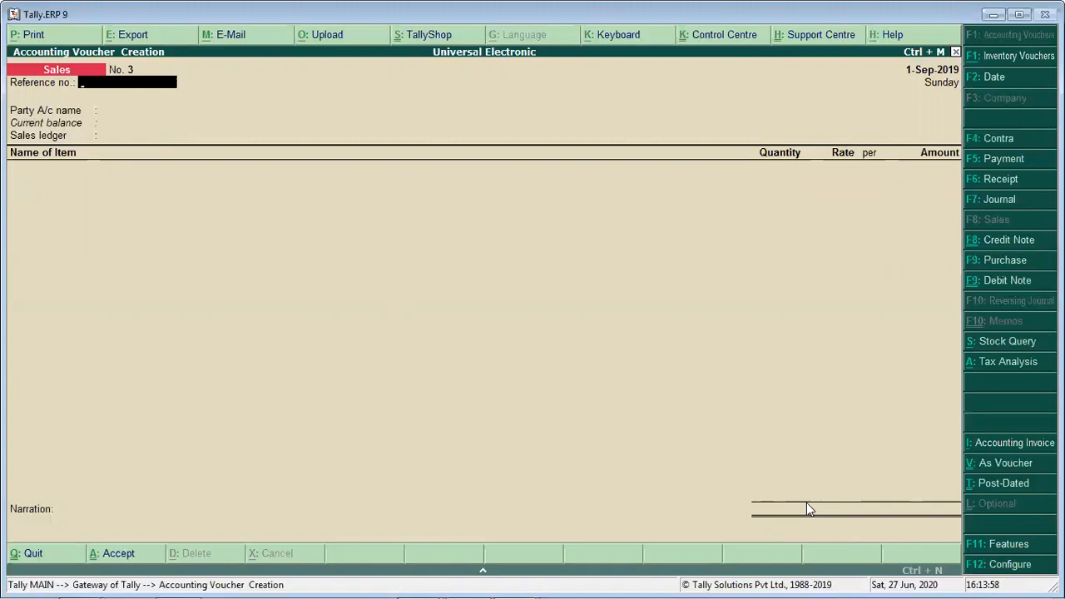
# - Leave sales voucher entry and open the Balance Sheet in detailed view
pyautogui.press('Escape')
pyautogui.press('y')
pyautogui.press('Down')
pyautogui.press('Down')
pyautogui.press('Down')
pyautogui.press('Down')
pyautogui.press('Return')
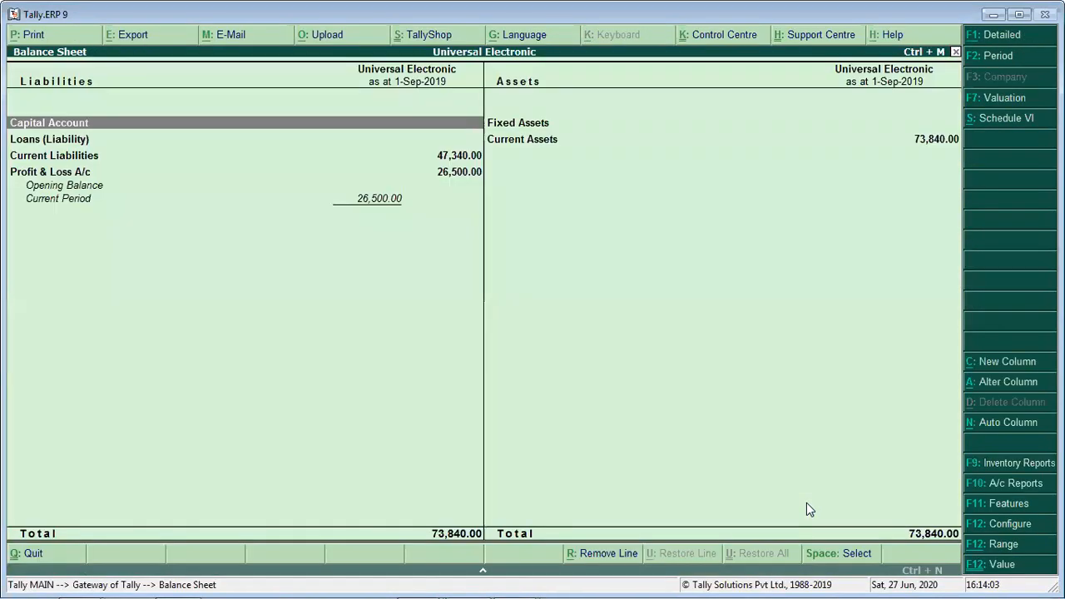
pyautogui.hotkey('alt', 'F1')
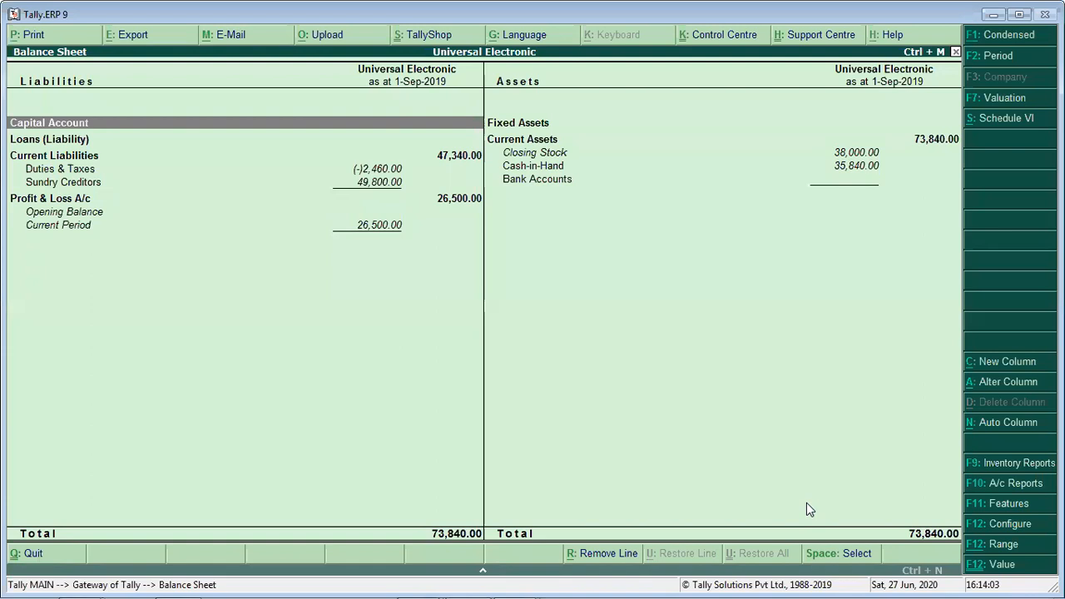
# - Open the Duties & Taxes group from the Balance Sheet and examine its CGST, IGST and SGST closing balances
pyautogui.press('Down')
pyautogui.press('Down')
pyautogui.press('Down')
pyautogui.press('Return')
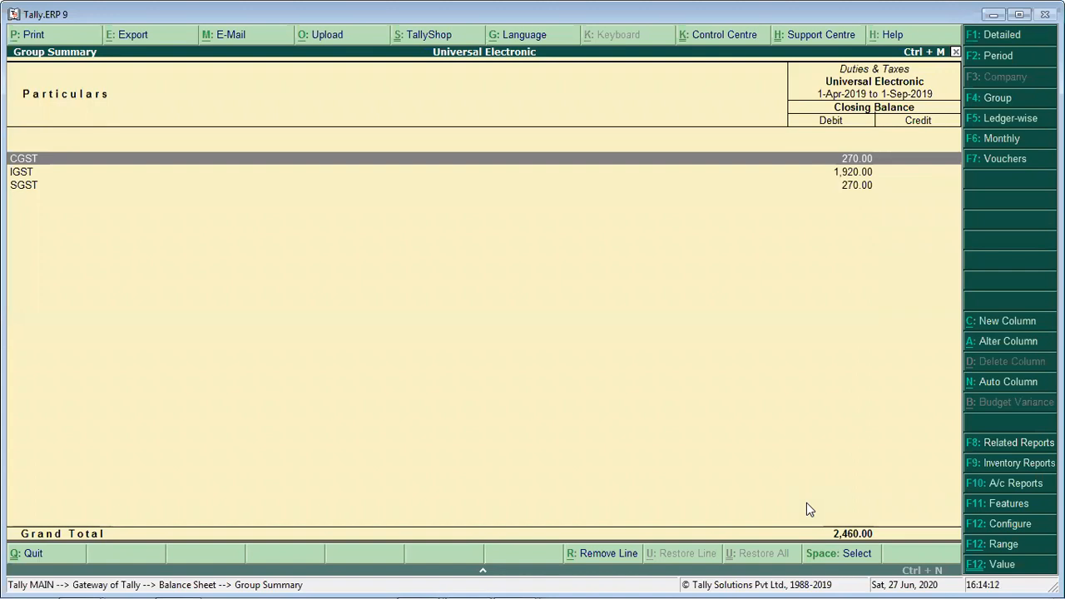
pyautogui.press('Down')
pyautogui.press('Up')
pyautogui.press('Down')
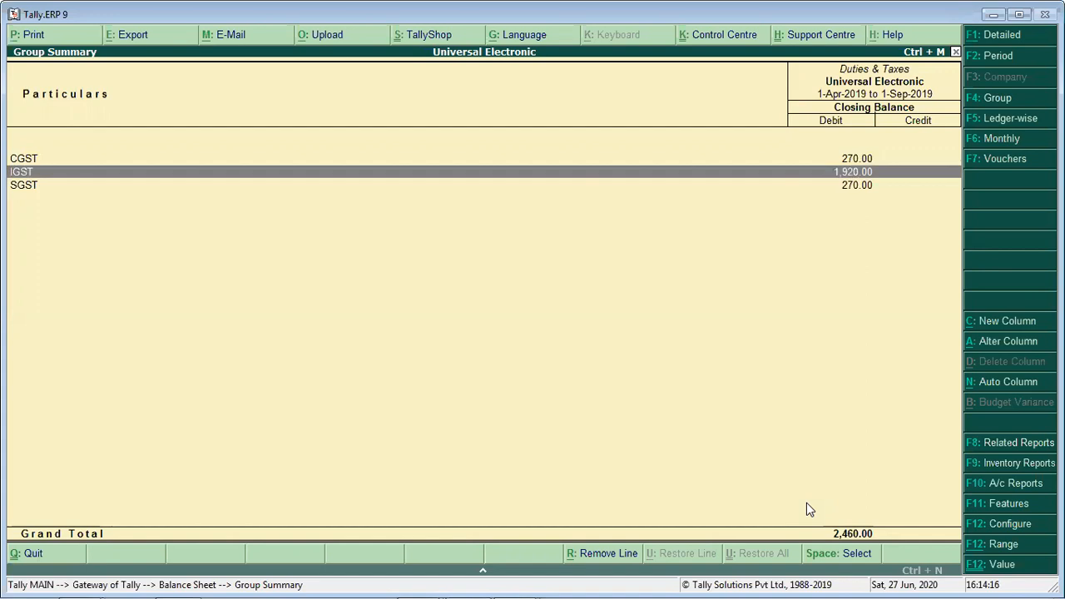
pyautogui.press('Down')
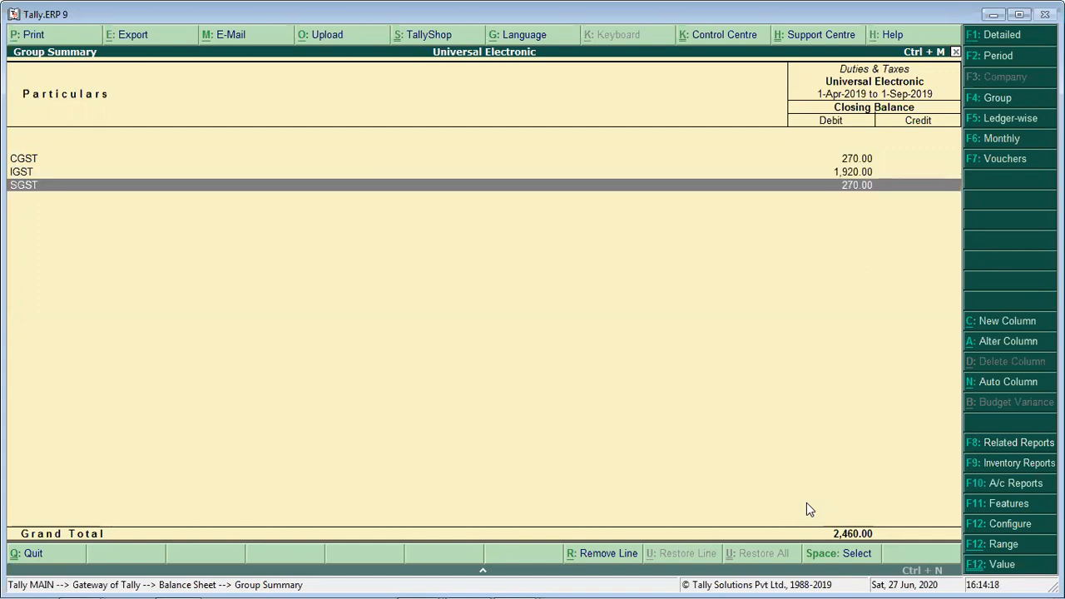
pyautogui.press('Up')
pyautogui.hotkey('alt', 'F1')
pyautogui.press('Up')
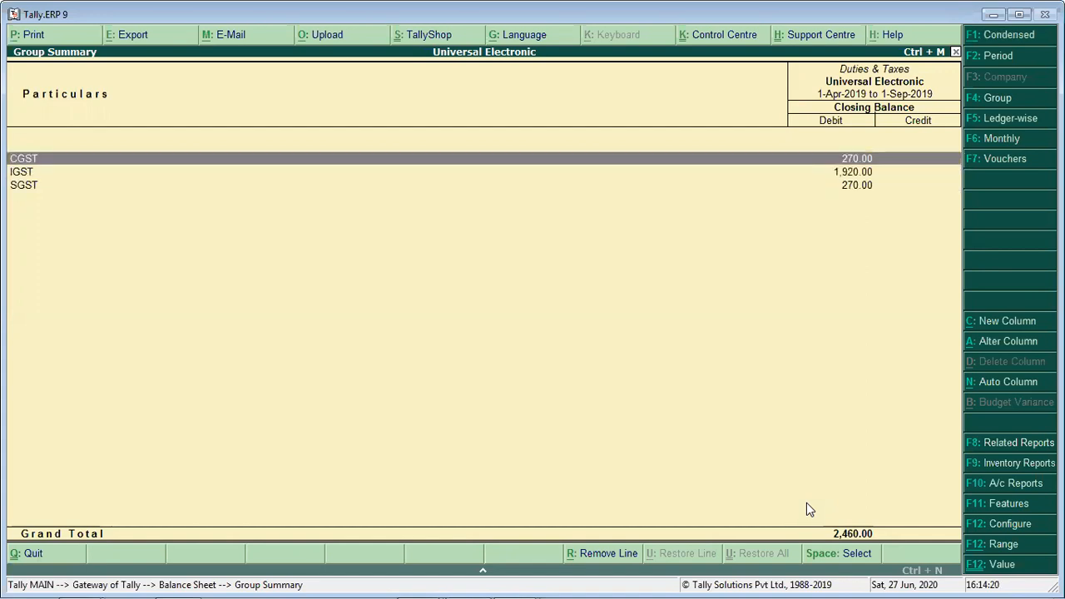
# - Open the September vouchers of the CGST ledger and compare the purchase debits with the sales credits
pyautogui.press('Return')
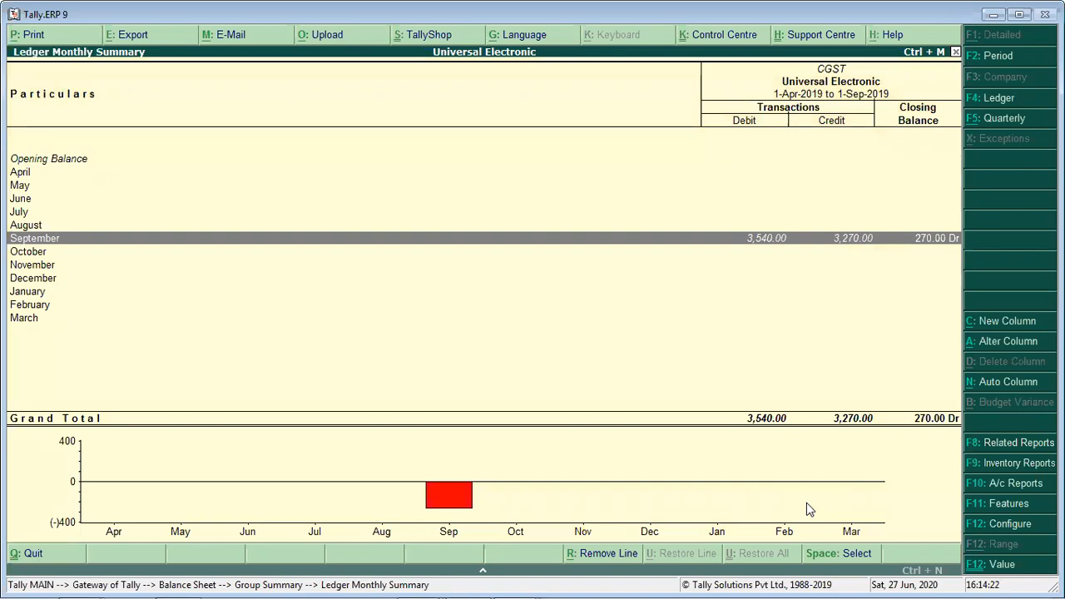
pyautogui.press('Return')
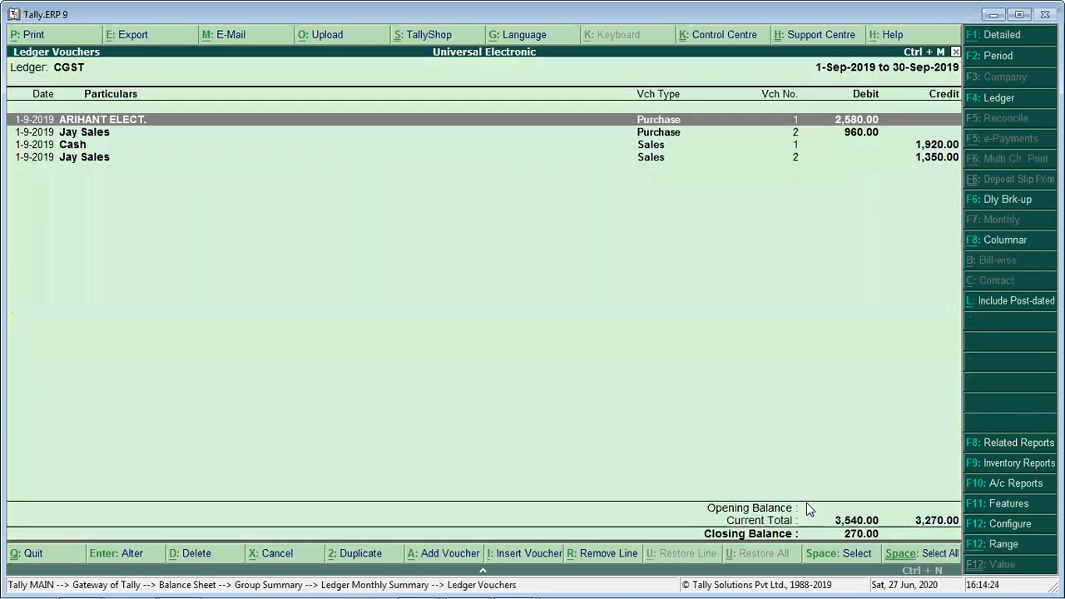
pyautogui.press('Down')
pyautogui.press('Up')
pyautogui.press('Down')
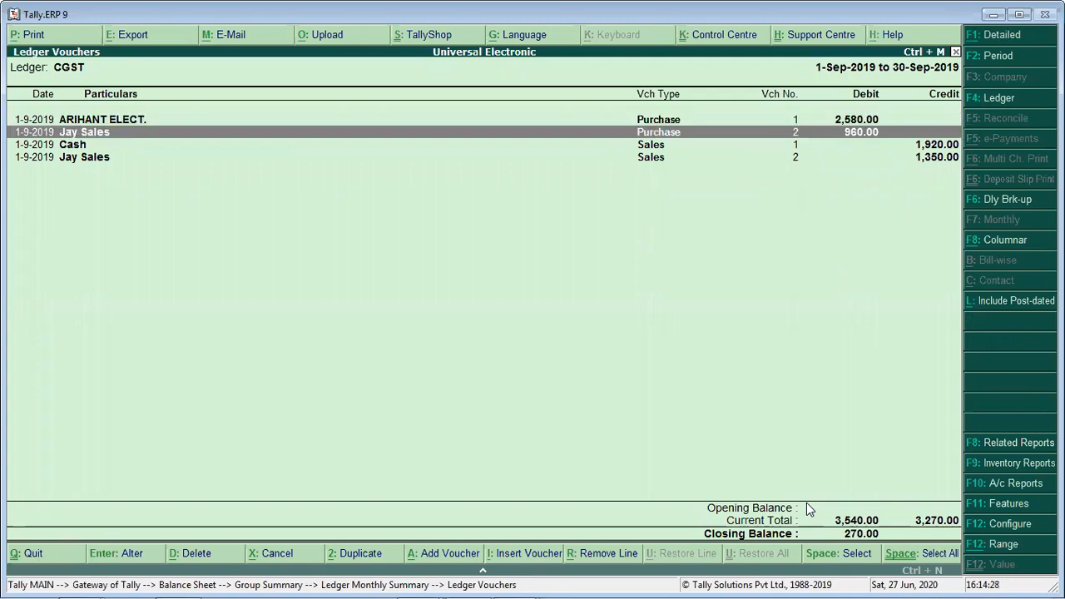
pyautogui.press('Down')
pyautogui.press('Down')
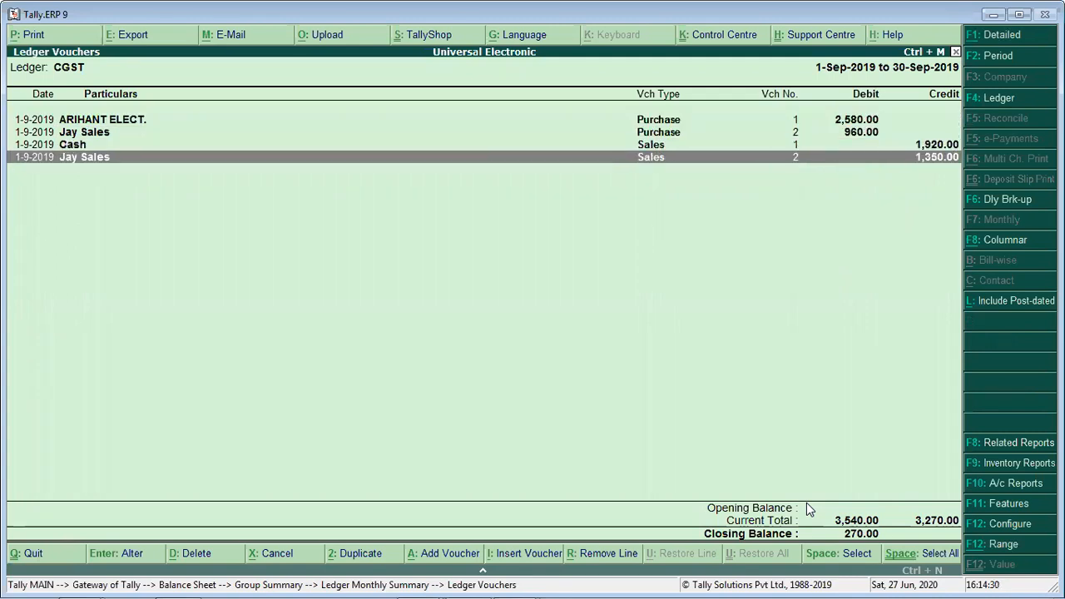
pyautogui.press('Up')
pyautogui.press('Up')
pyautogui.press('Up')
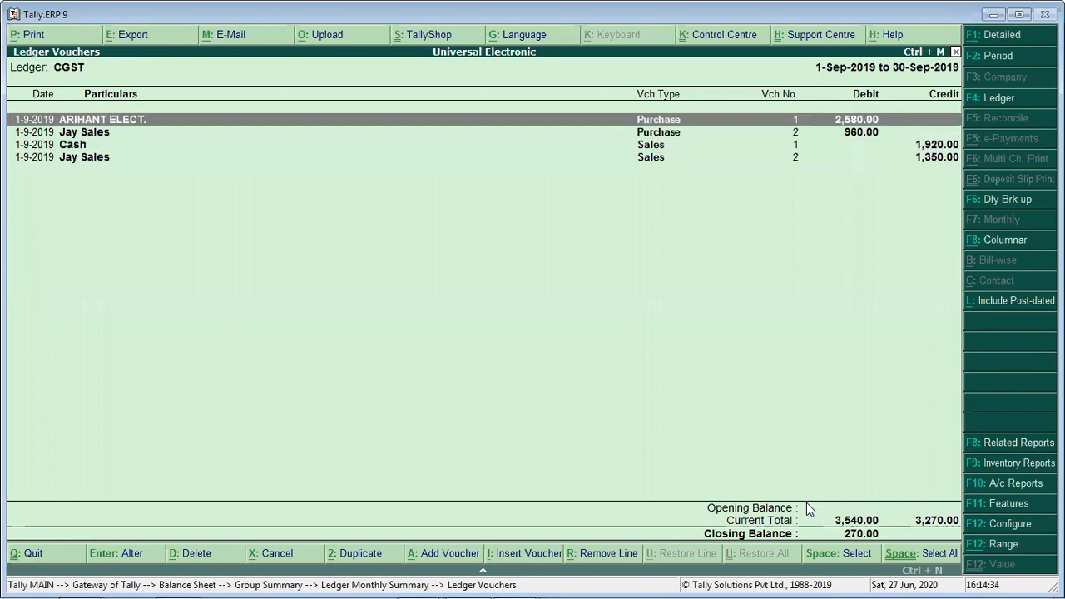
pyautogui.press('Down')
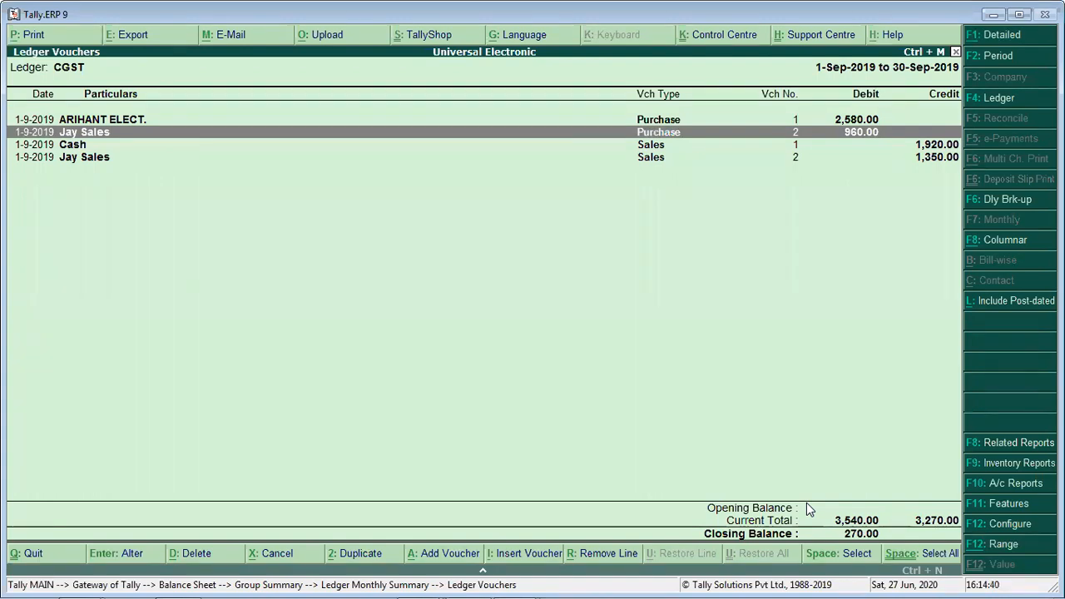
pyautogui.press('Down')
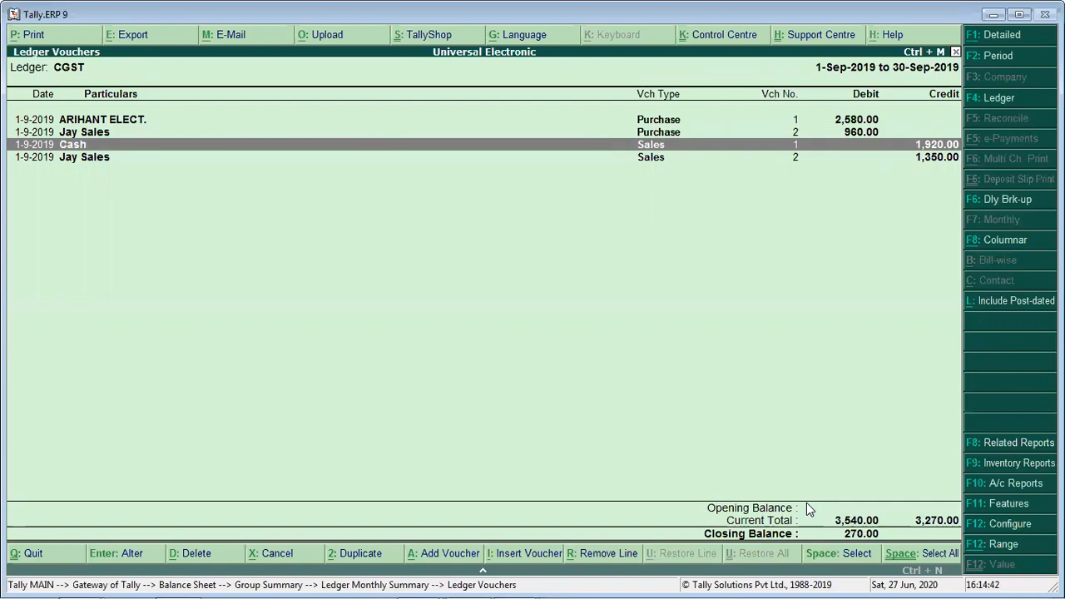
pyautogui.press('Down')
pyautogui.press('Up')
pyautogui.press('Down')
pyautogui.press('Up')
pyautogui.press('Down')
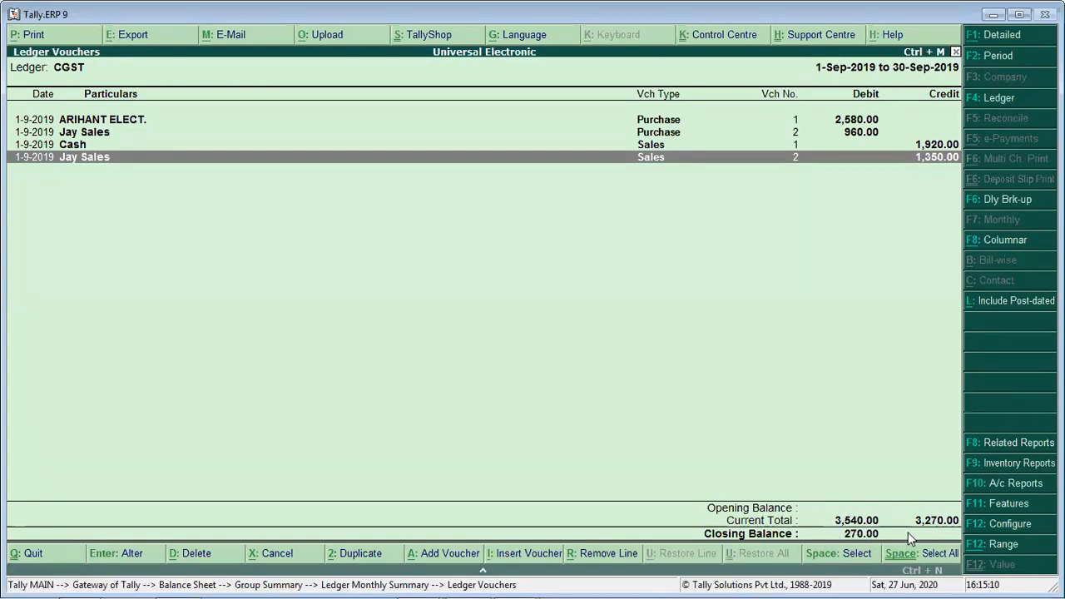
pyautogui.press('Escape')
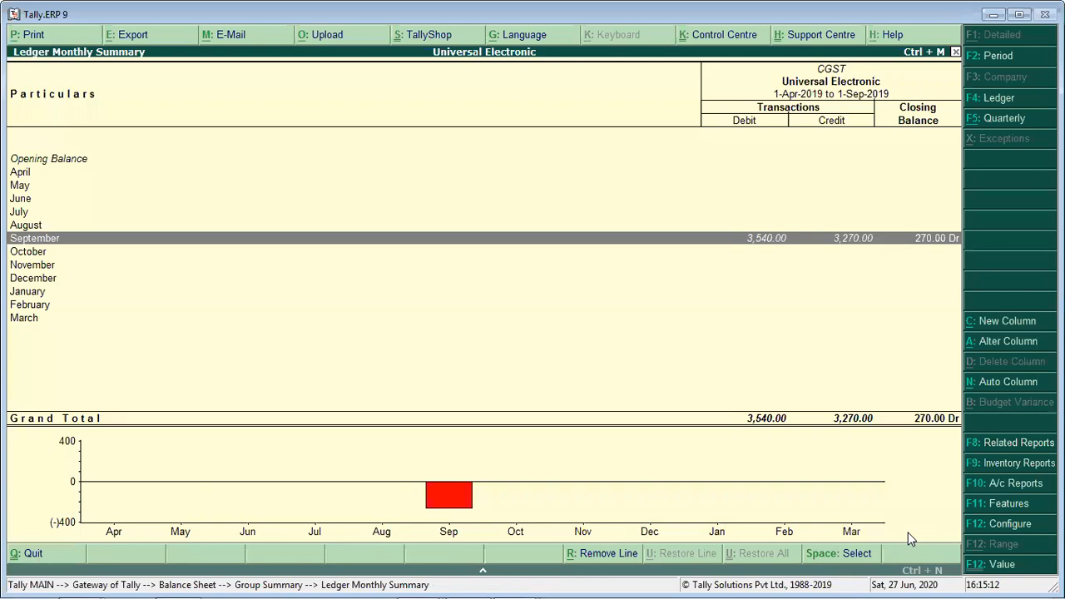
# - Review the September vouchers of the SGST ledger in the Duties & Taxes group
pyautogui.press('Escape')
pyautogui.press('Down')
pyautogui.press('Down')
pyautogui.press('Return')
pyautogui.press('Return')
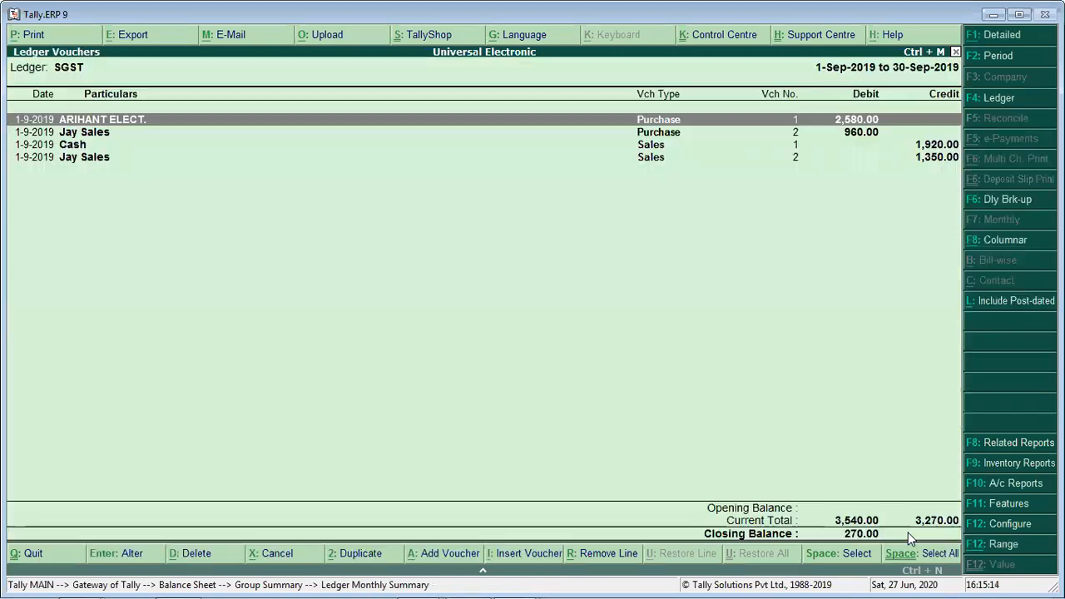
pyautogui.press('Escape')
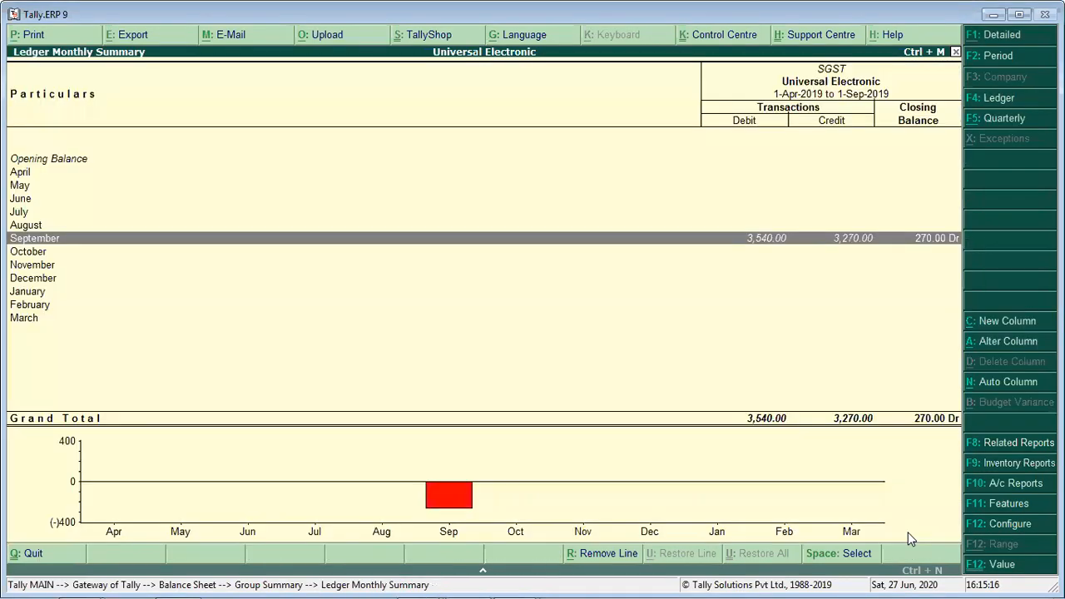
# - Review the September IGST entry and its Ankur Electronics purchase voucher, and return to the Duties & Taxes summary
pyautogui.press('Escape')
pyautogui.press('Up')
pyautogui.press('Return')
pyautogui.press('Return')
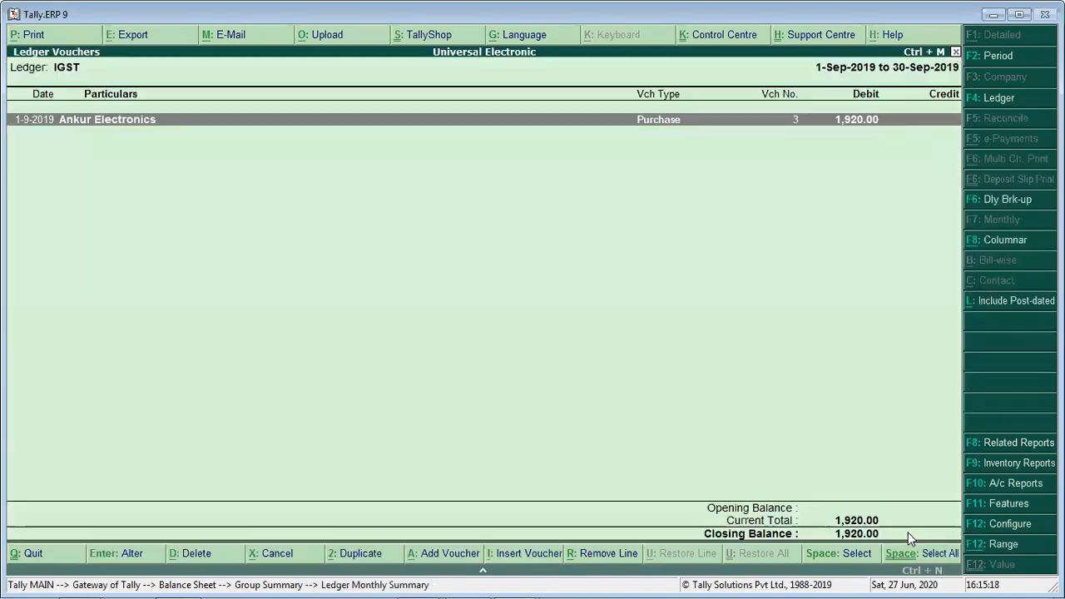
pyautogui.press('Return')
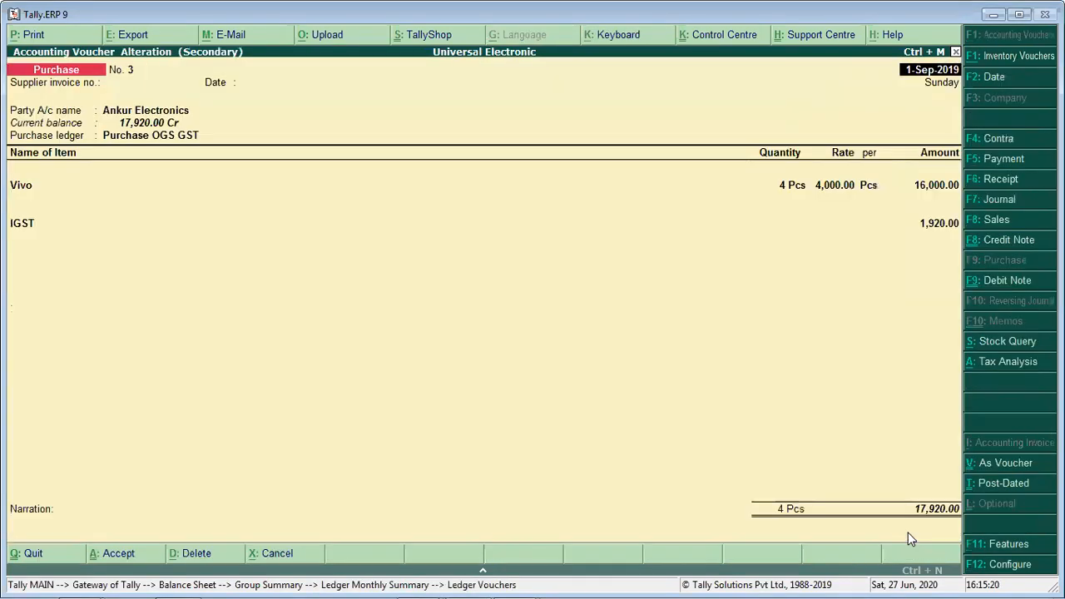
pyautogui.press('Escape')
pyautogui.press('Escape')
pyautogui.press('Escape')
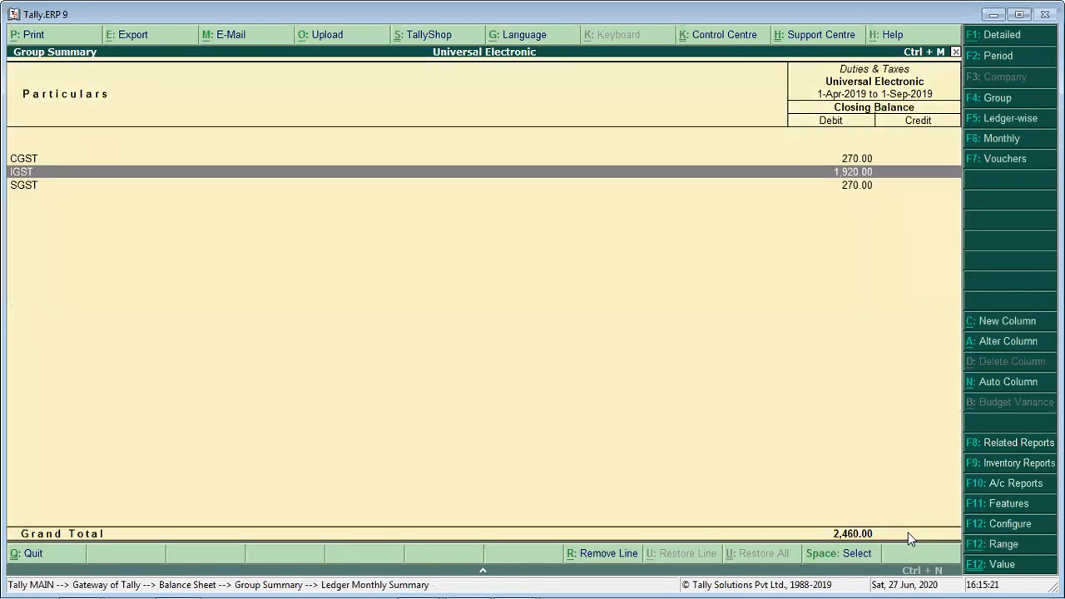
# - Recheck the September debits and credits of the CGST ledger and return to the Duties & Taxes summary
pyautogui.press('Up')
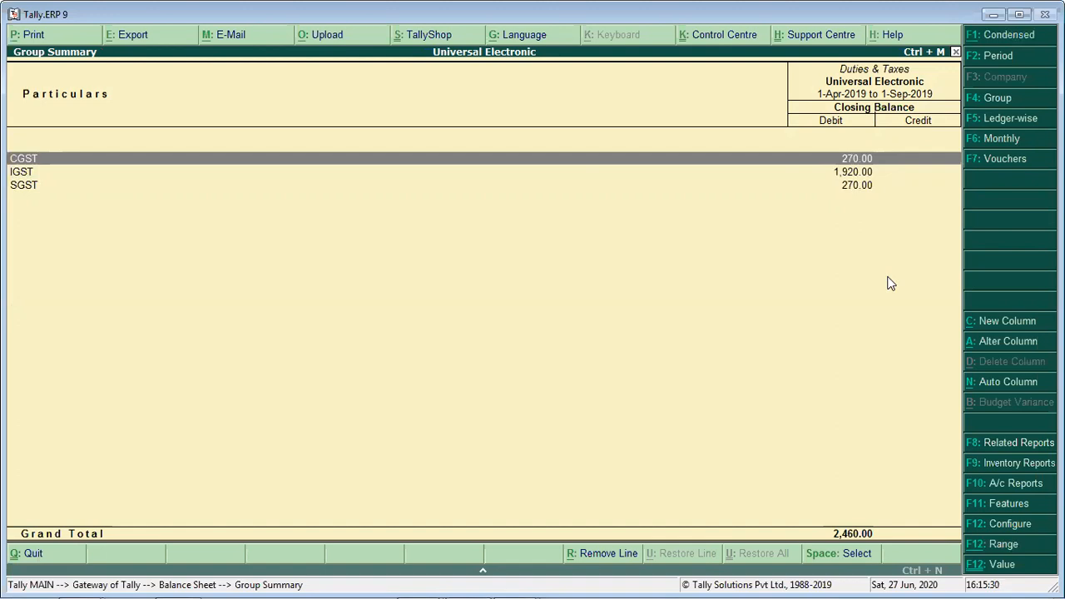
pyautogui.press('Return')
pyautogui.press('Return')
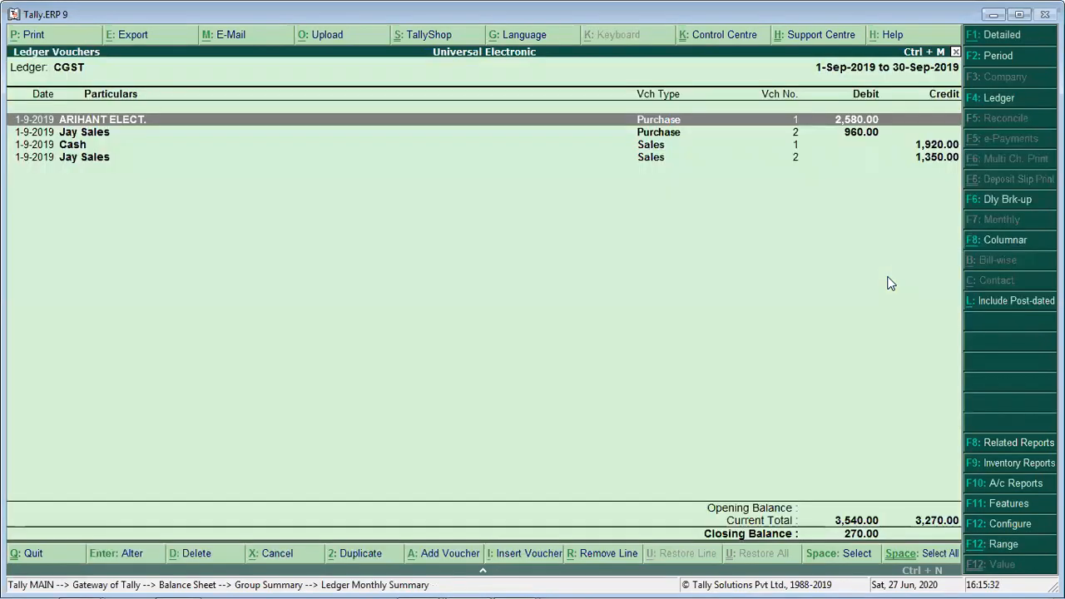
pyautogui.press('Escape')
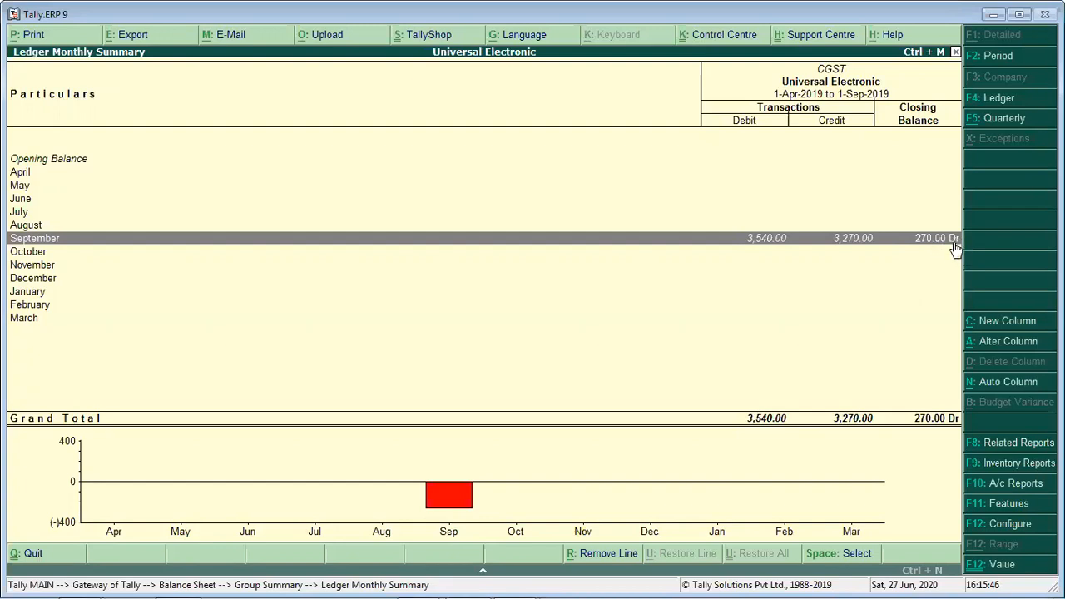
pyautogui.press('Escape')
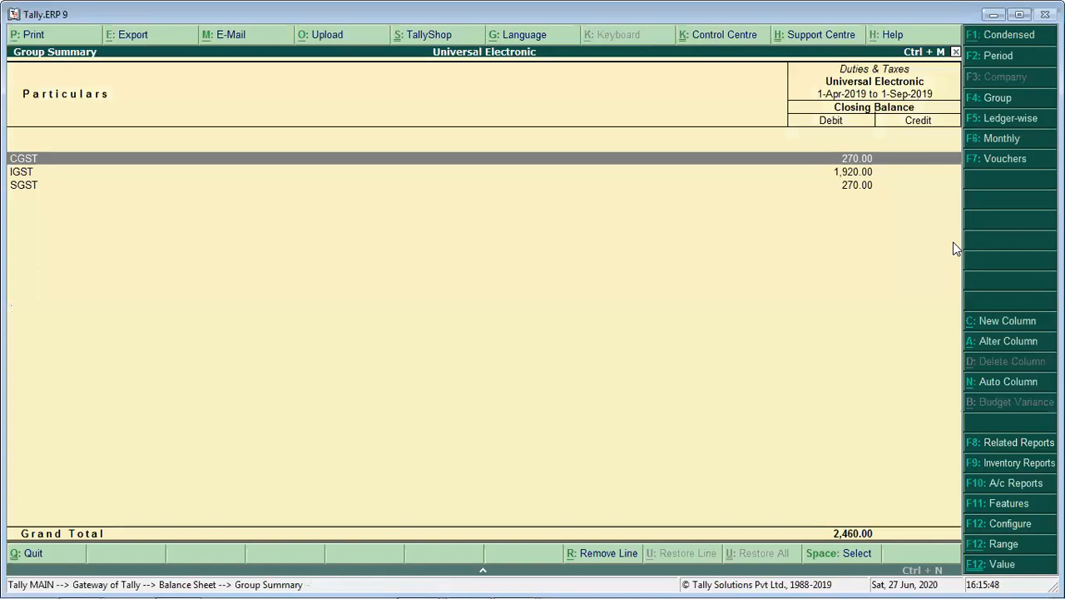
# - Leave the Duties & Taxes summary and the balance sheet to return to the Gateway of Tally
pyautogui.press('Escape')
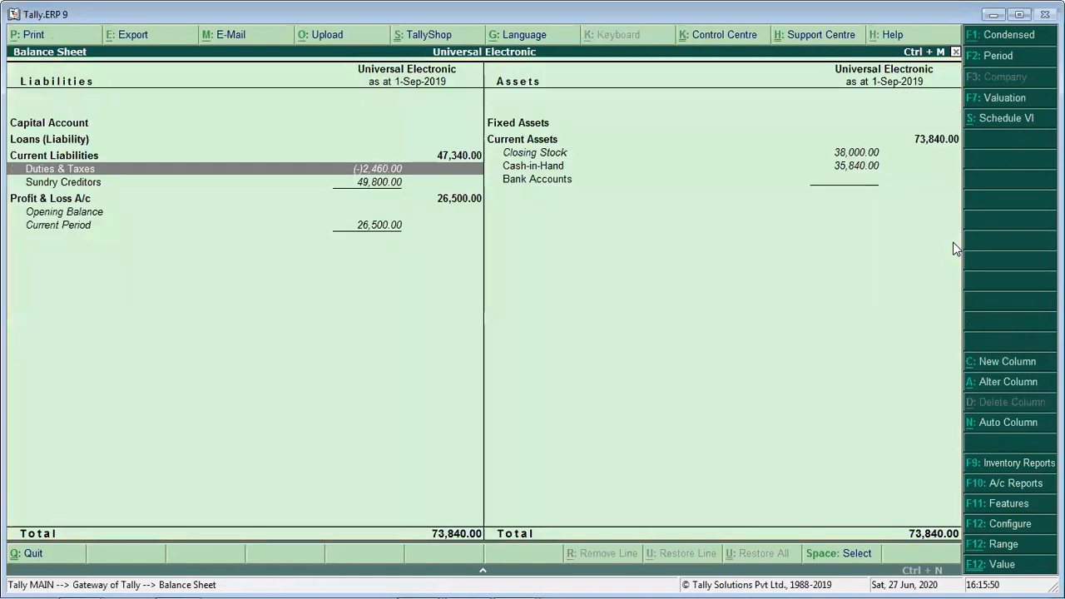
pyautogui.press('Down')
pyautogui.press('Up')
pyautogui.press('a')
pyautogui.press('Escape')
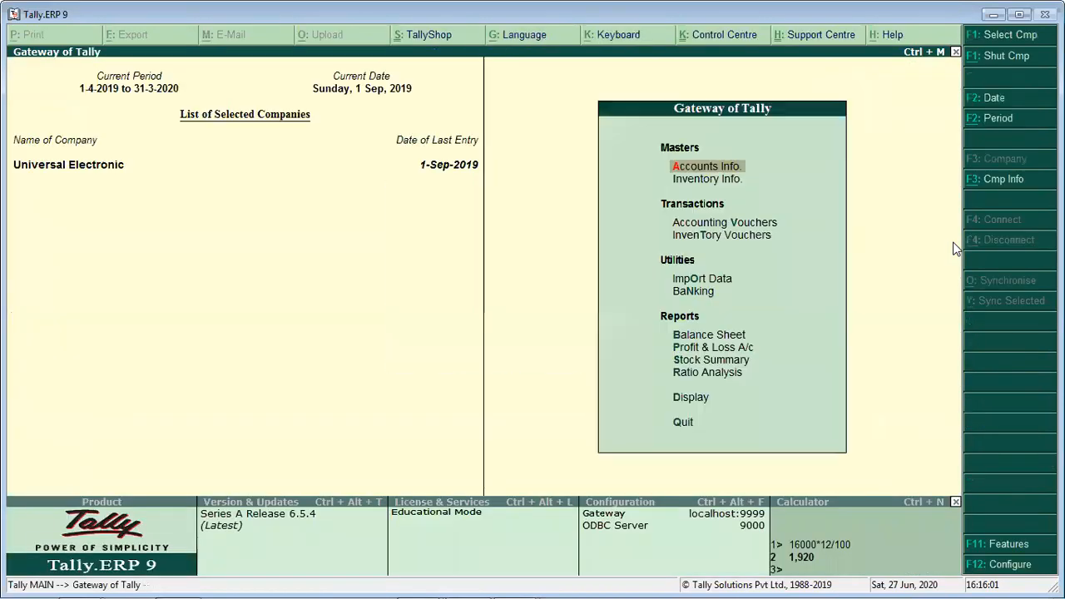
# - Open the list of GST reports among the statutory reports of the Display menu
pyautogui.press('Down')
pyautogui.press('Down')
pyautogui.press('Down')
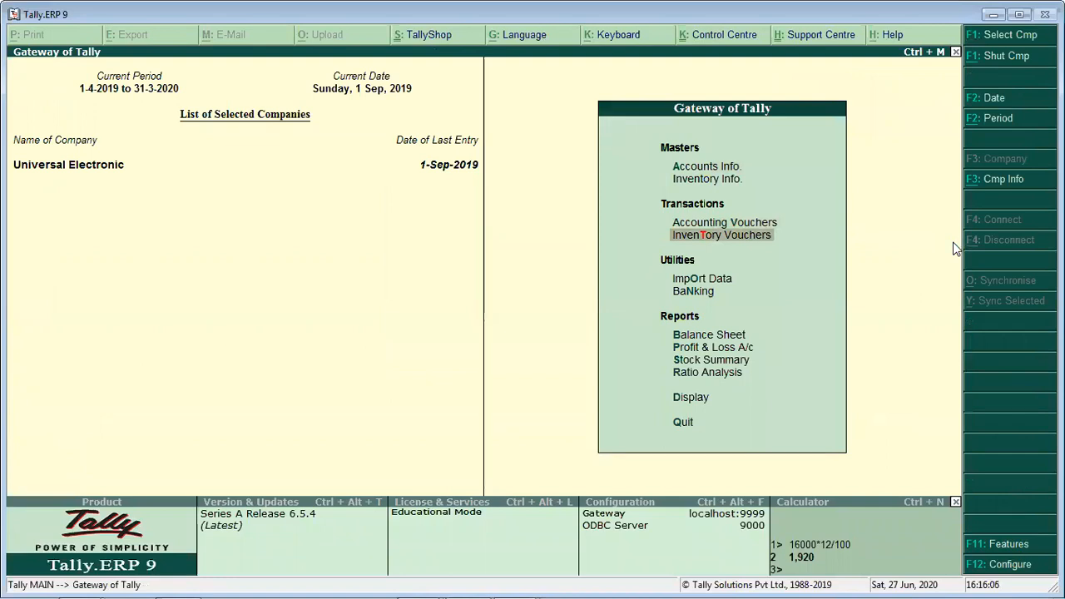
pyautogui.press('Down')
pyautogui.press('Down')
pyautogui.press('Down')
pyautogui.press('Down')
pyautogui.press('Down')
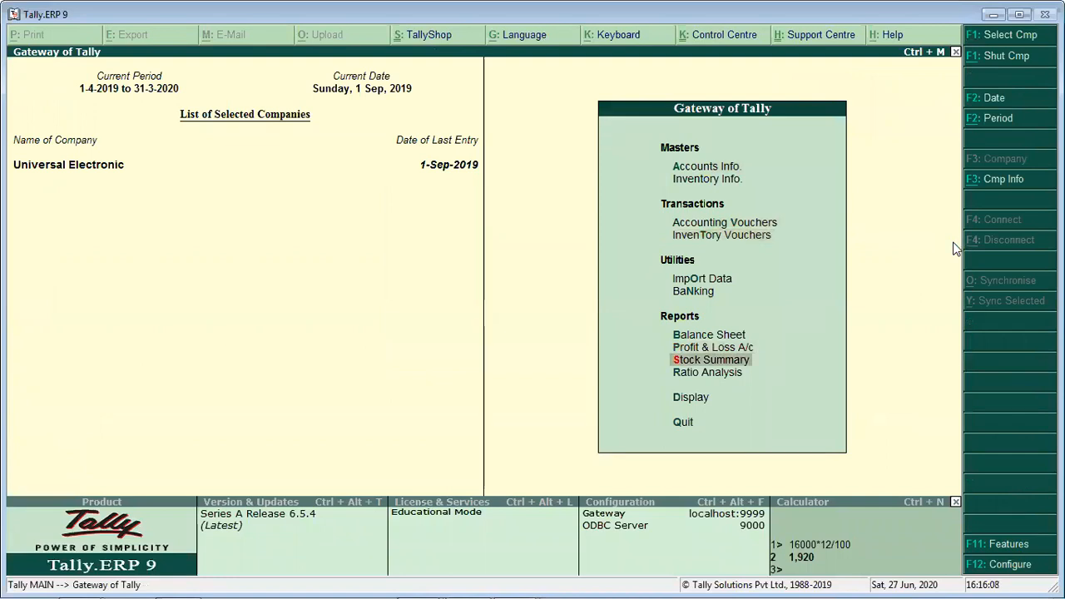
pyautogui.press('Up')
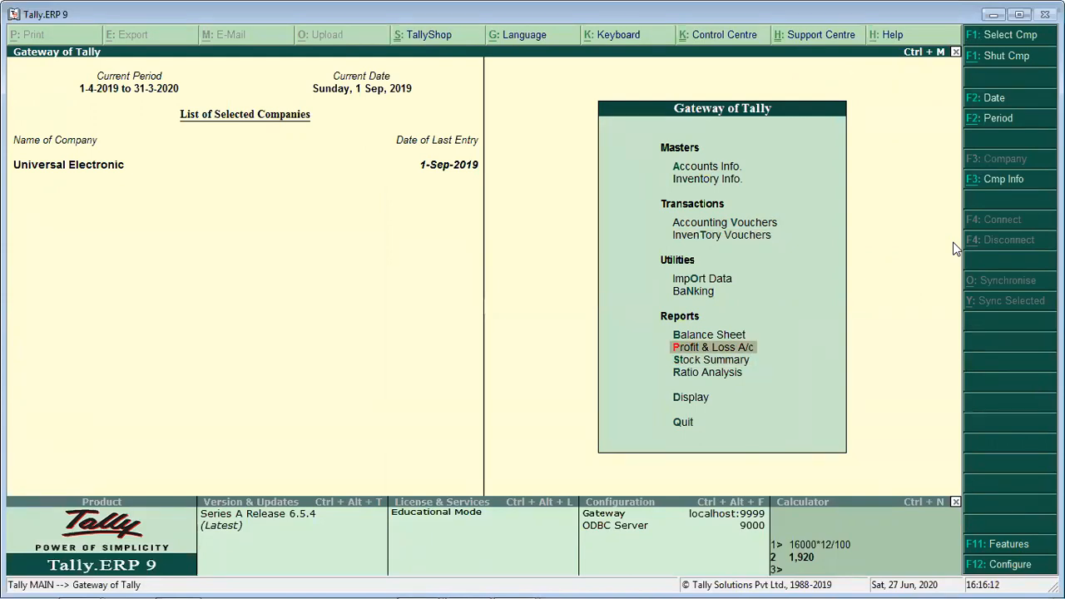
pyautogui.press('Down')
pyautogui.press('Down')
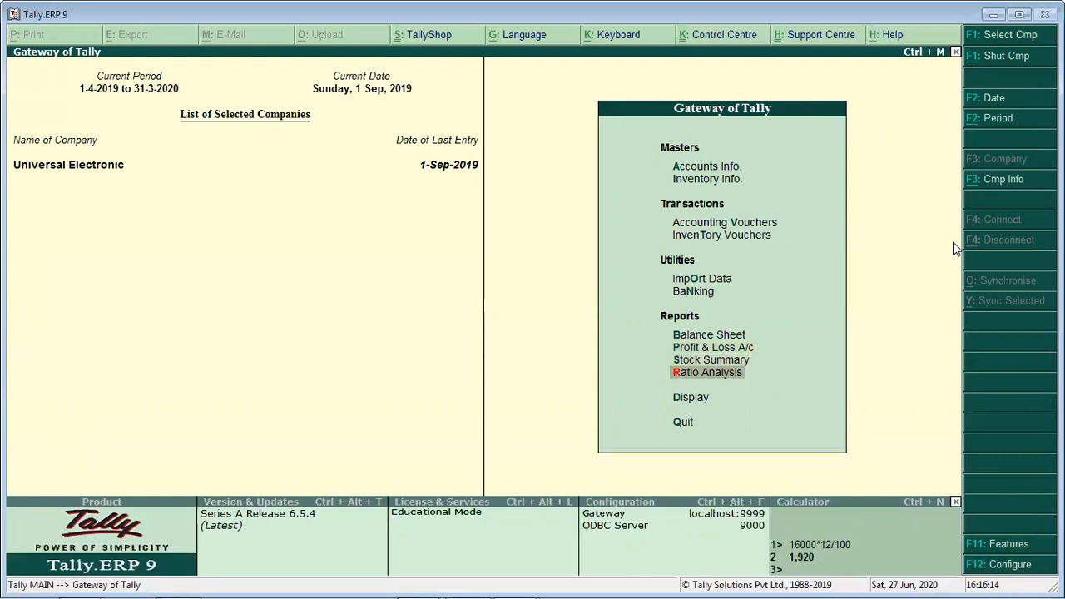
pyautogui.press('d')
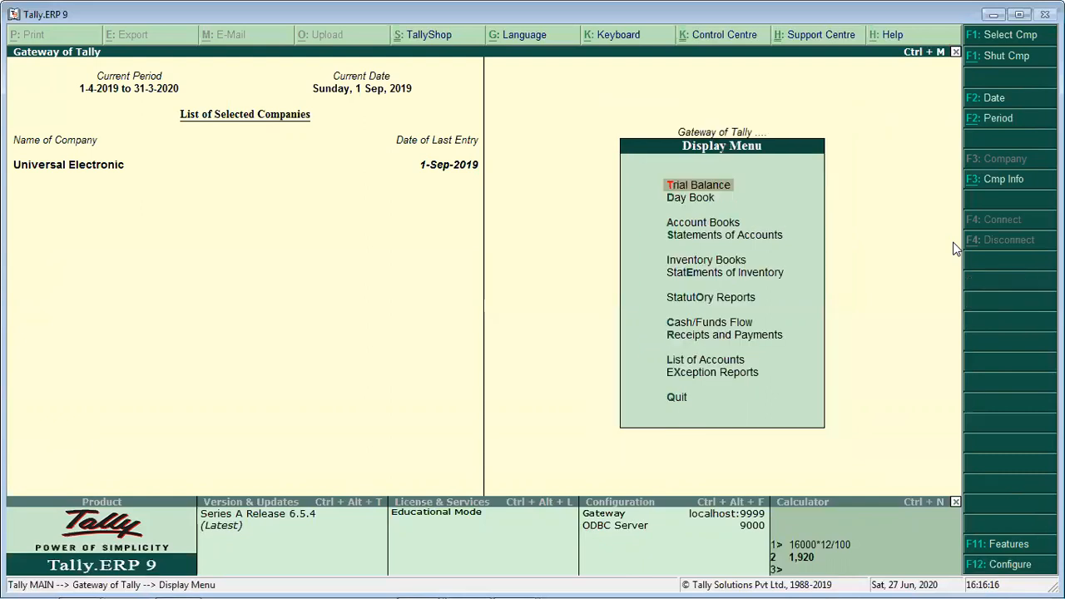
pyautogui.press('Down')
pyautogui.press('Down')
pyautogui.press('Down')
pyautogui.press('Down')
pyautogui.press('Down')
pyautogui.press('Down')
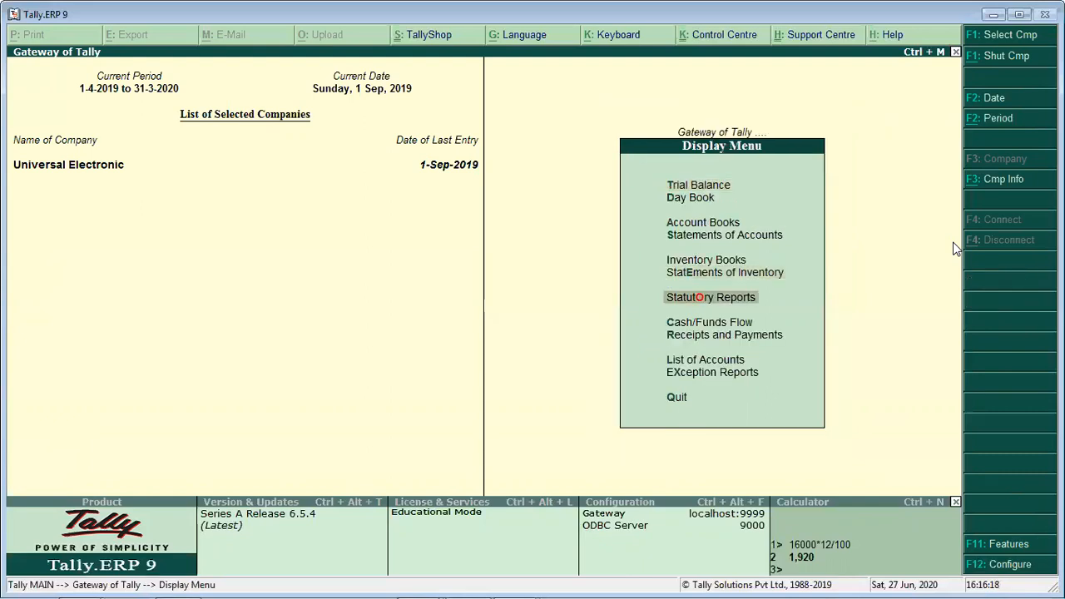
pyautogui.press('Return')
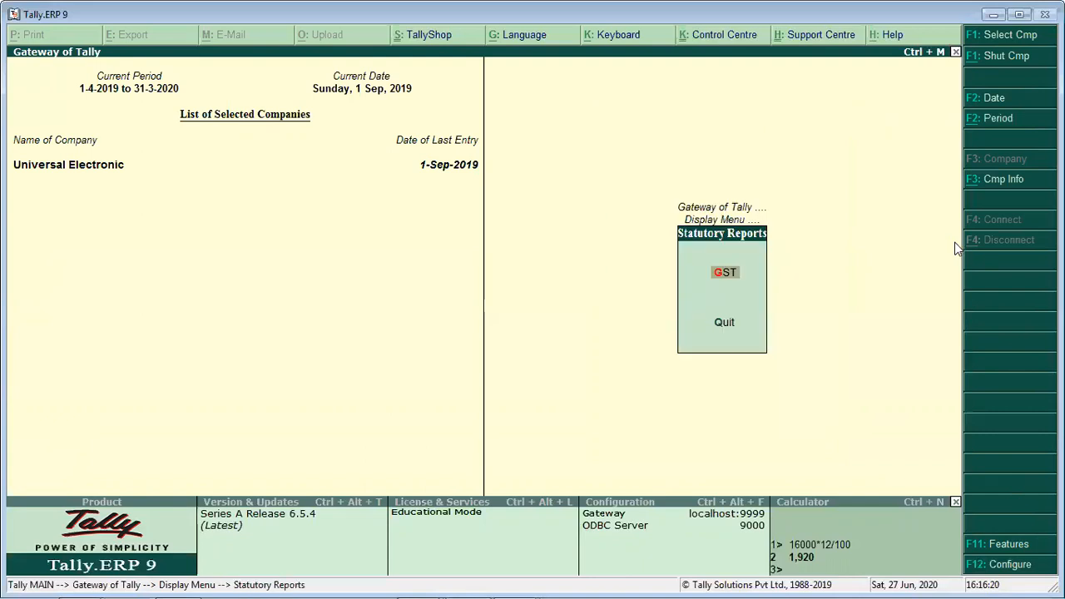
pyautogui.press('Return')
# - Look over the GSTR-1, GSTR-2 and GSTR-3B return options in the GST reports list
pyautogui.press('Down')
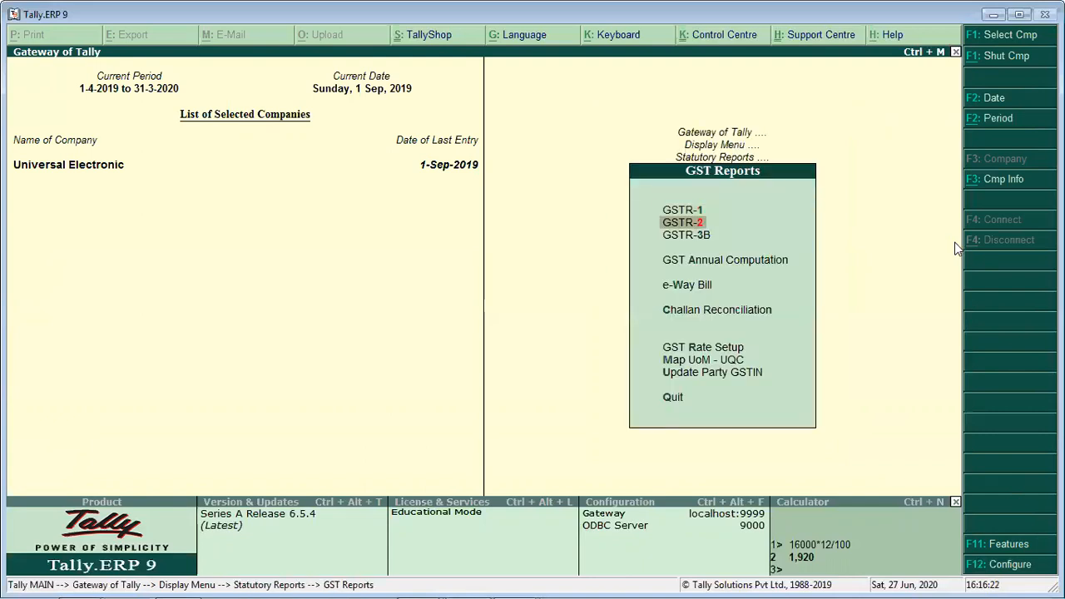
pyautogui.press('Up')
pyautogui.press('Down')
pyautogui.press('Down')
pyautogui.press('Up')
pyautogui.press('Up')
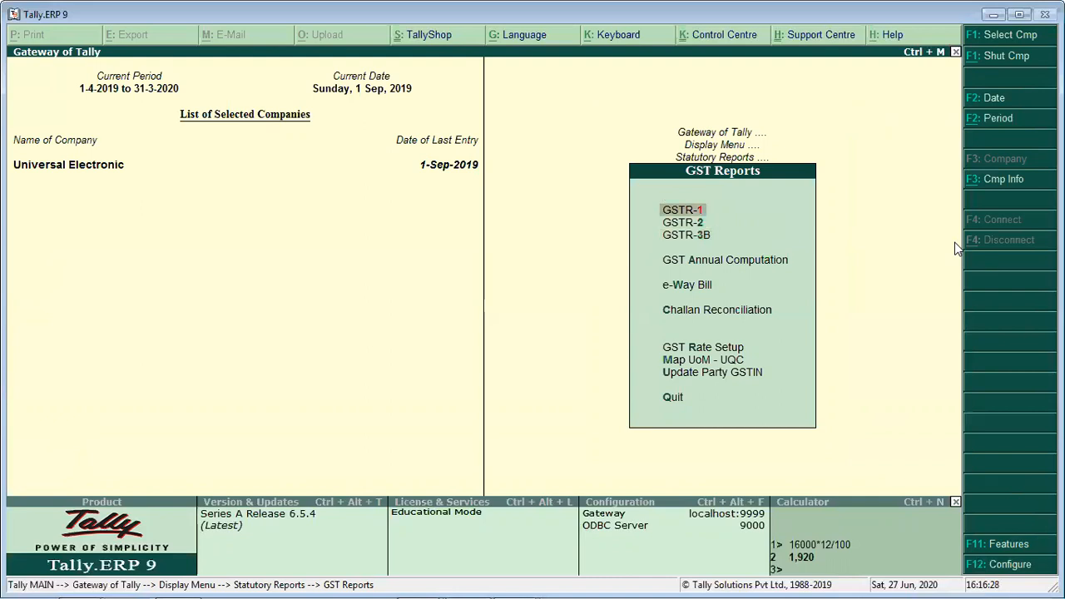
pyautogui.press('Down')
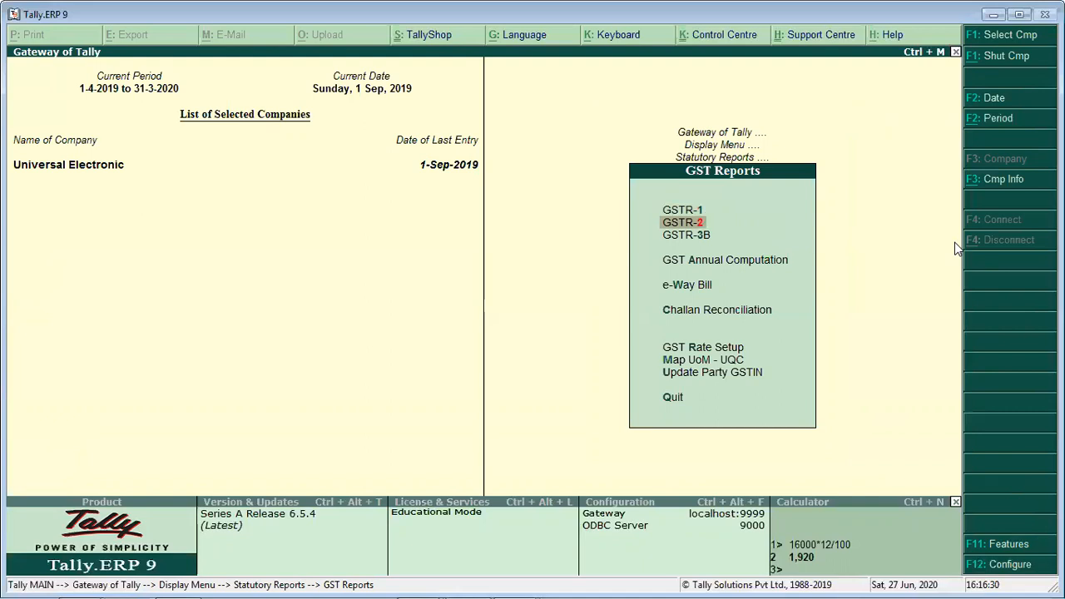
pyautogui.press('Down')
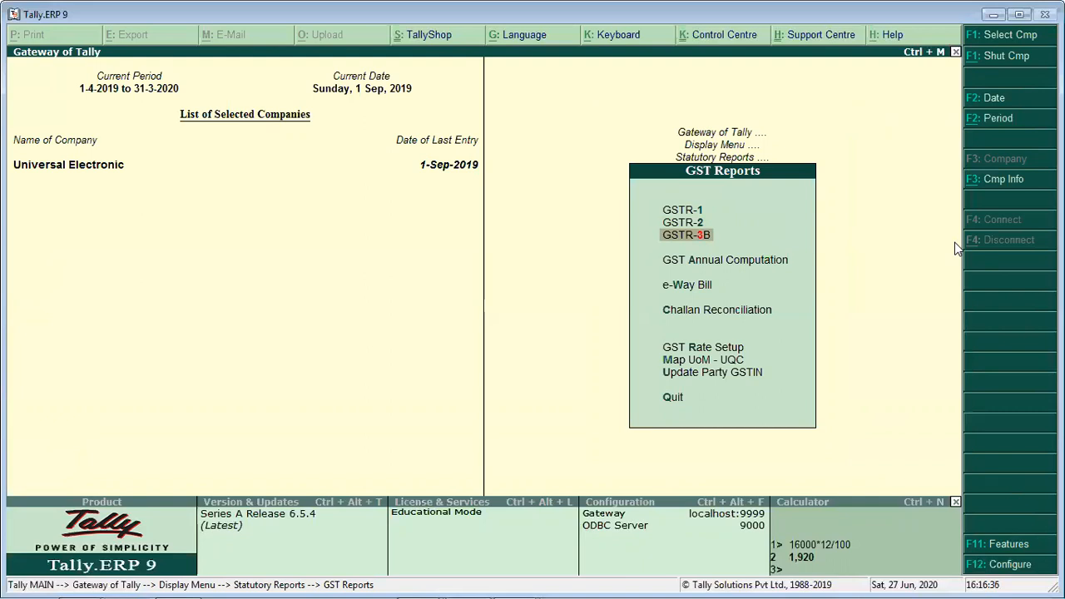
pyautogui.press('Up')
pyautogui.press('Up')
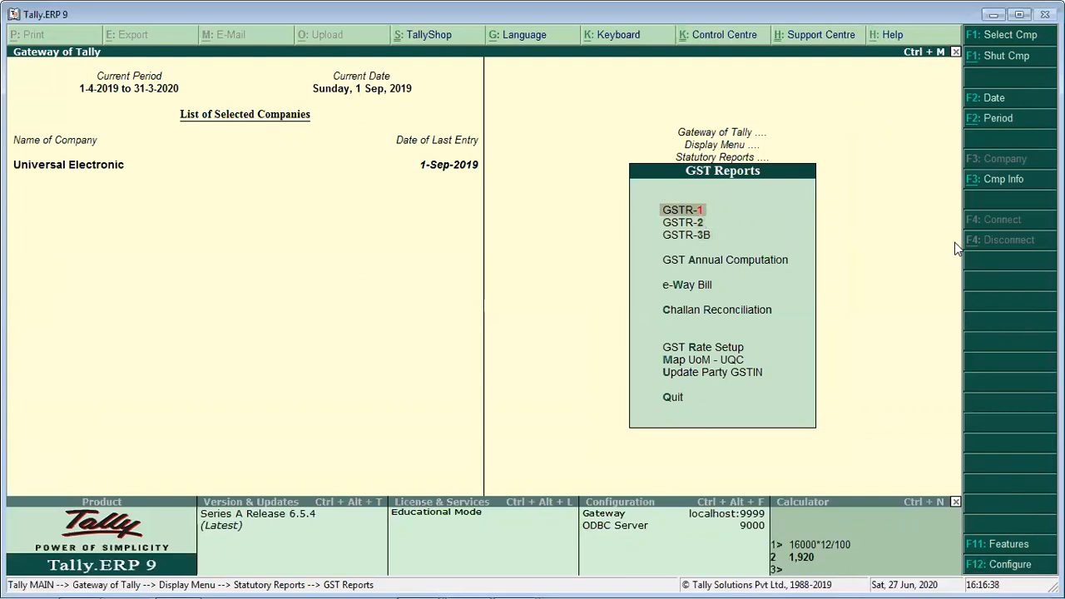
pyautogui.press('Down')
pyautogui.press('Down')
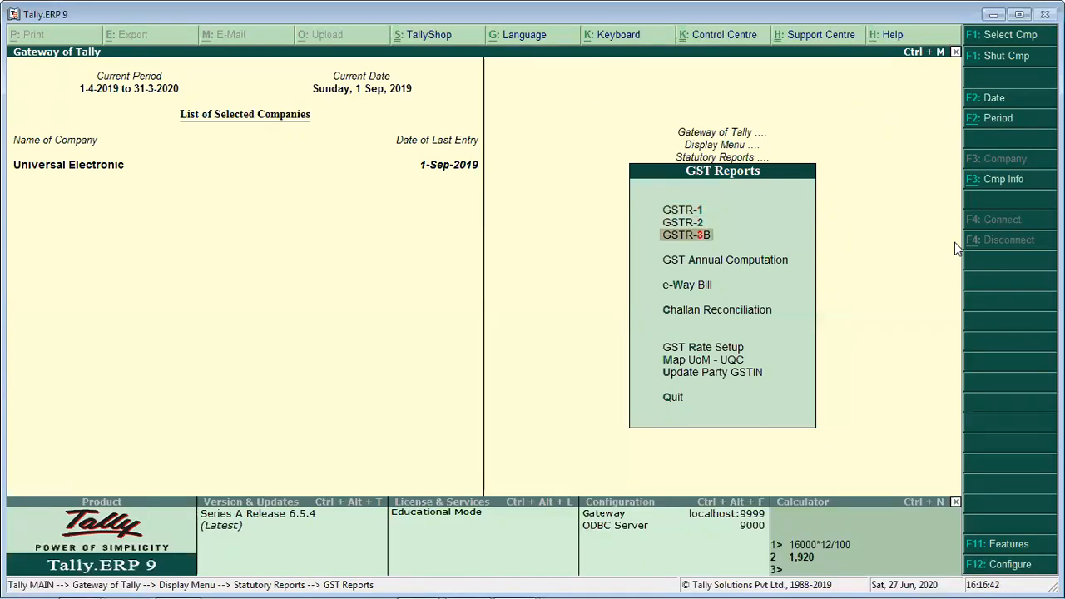
pyautogui.press('Up')
pyautogui.press('Up')
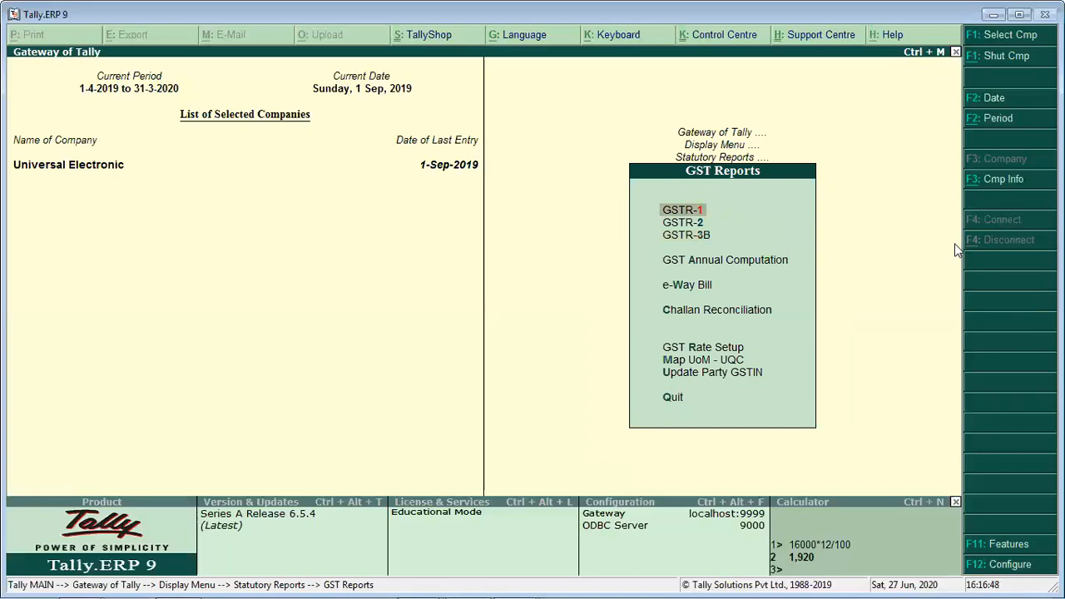
# - Open the GSTR-3B return report for Universal Electronic
pyautogui.press('Down')
pyautogui.press('Down')
pyautogui.press('Return')
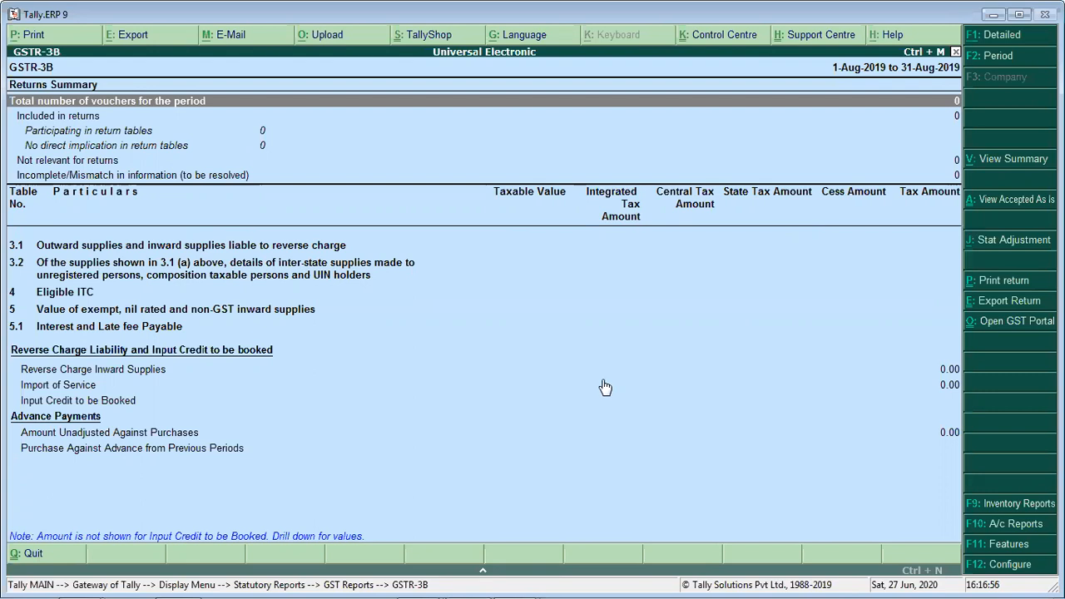
# - Try to set the GSTR-3B report period from 1-9-2019 to 30-9-2019
pyautogui.press('F2')
pyautogui.write('1-9')
pyautogui.press('Return')
pyautogui.write('30-9')
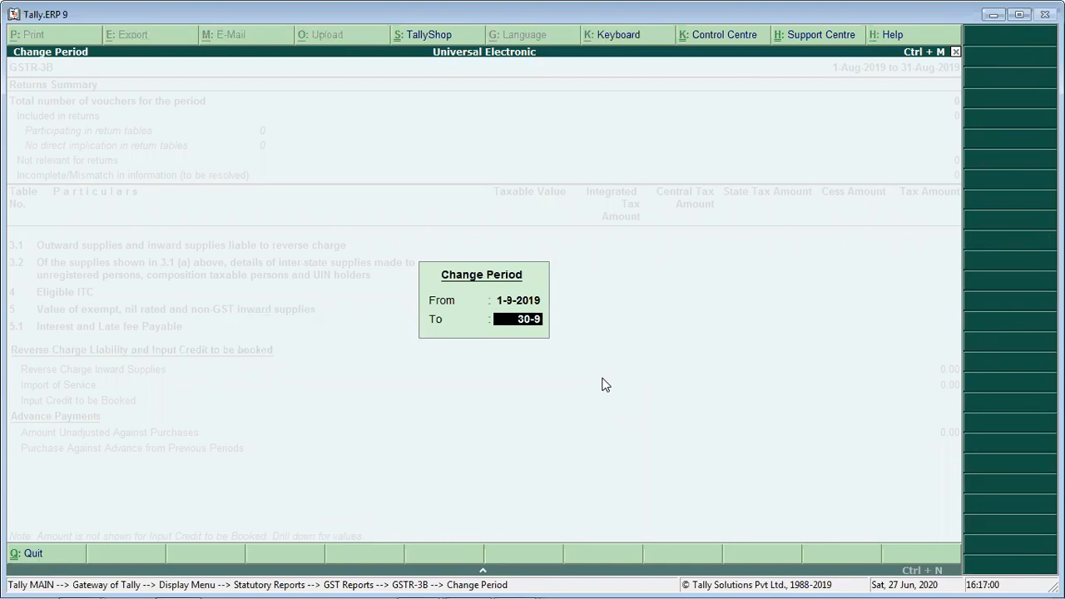
pyautogui.press('Return')
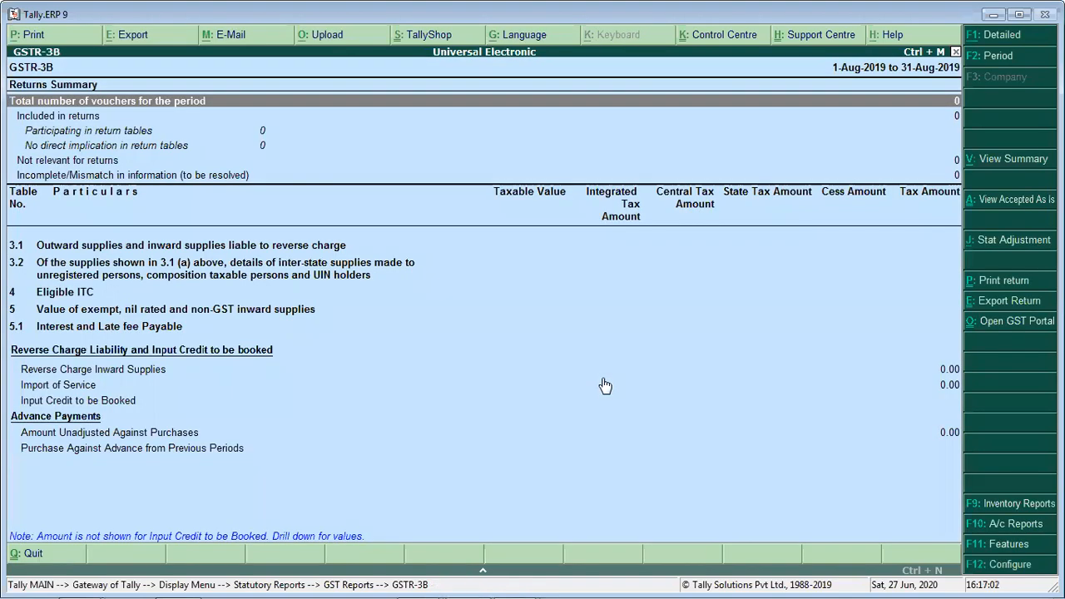
# - Restrict the GSTR-3B report period to the single day 1-9-2019
pyautogui.press('F2')
pyautogui.write('1-9')
pyautogui.press('Return')
pyautogui.write('1-9')
pyautogui.press('Return')
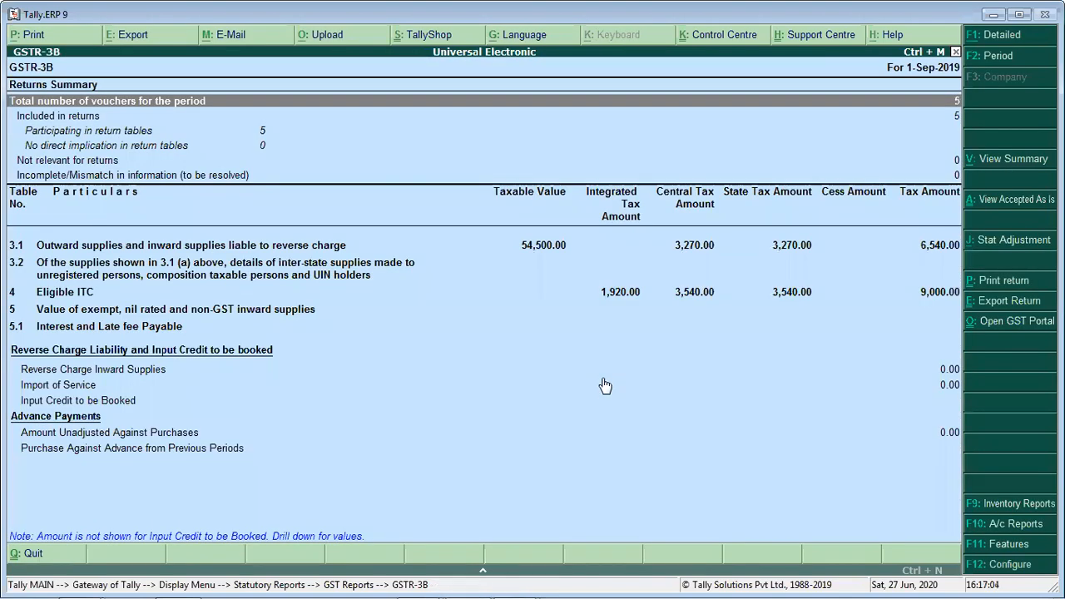
# - Set the GSTR-3B report period from 1-9-2019 to 1-10-2019
pyautogui.press('F2')
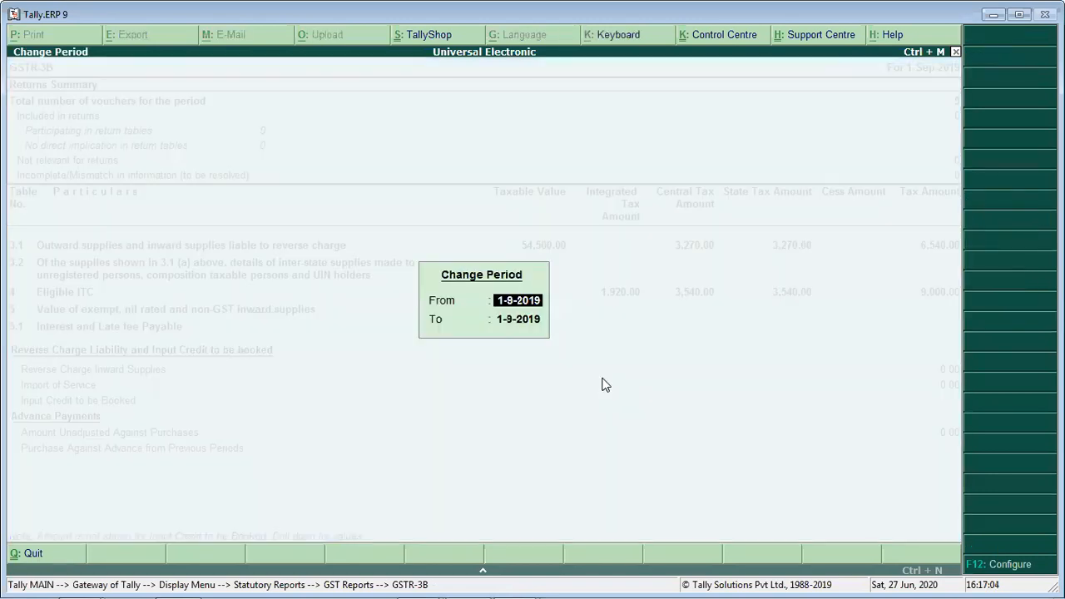
pyautogui.write('1-')
pyautogui.press('Return')
pyautogui.write('30-')
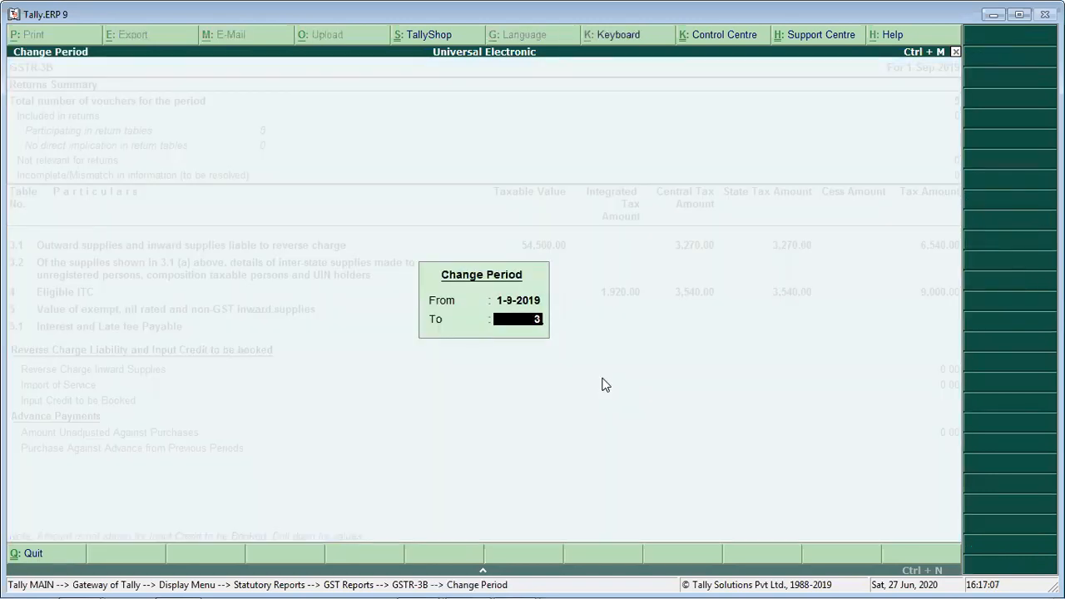
pyautogui.press('BackSpace')
pyautogui.press('BackSpace')
pyautogui.press('BackSpace')
pyautogui.write('1-10')
pyautogui.press('Return')
# - Examine the GSTR-3B voucher summary and the tax amounts for outward supplies (3.1) and Eligible ITC (4)
pyautogui.press('Down')
pyautogui.press('Down')
pyautogui.press('Down')
pyautogui.press('Down')
pyautogui.press('Down')
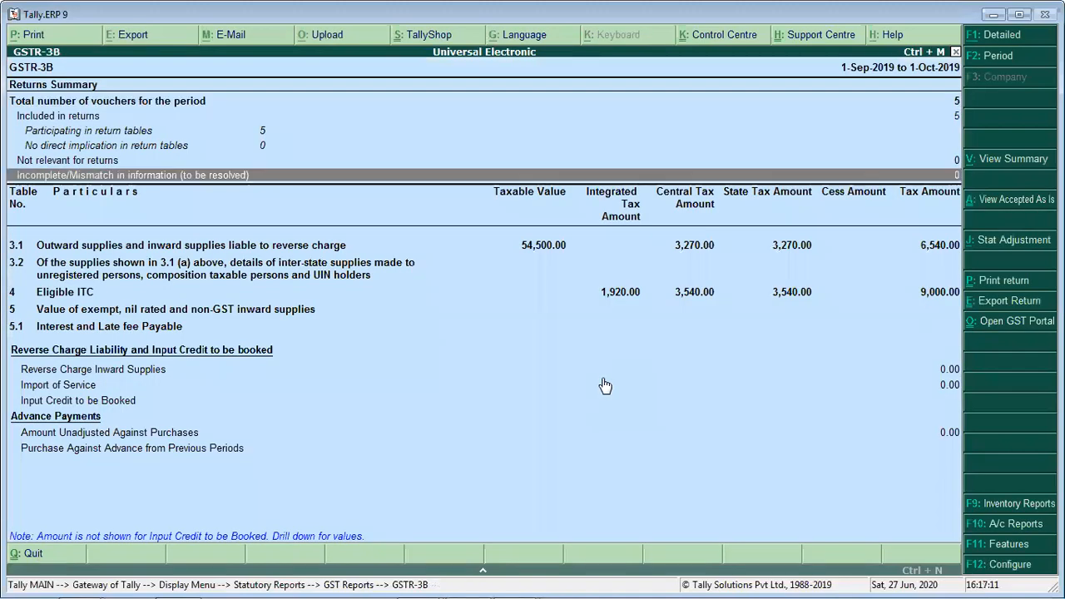
pyautogui.press('Down')
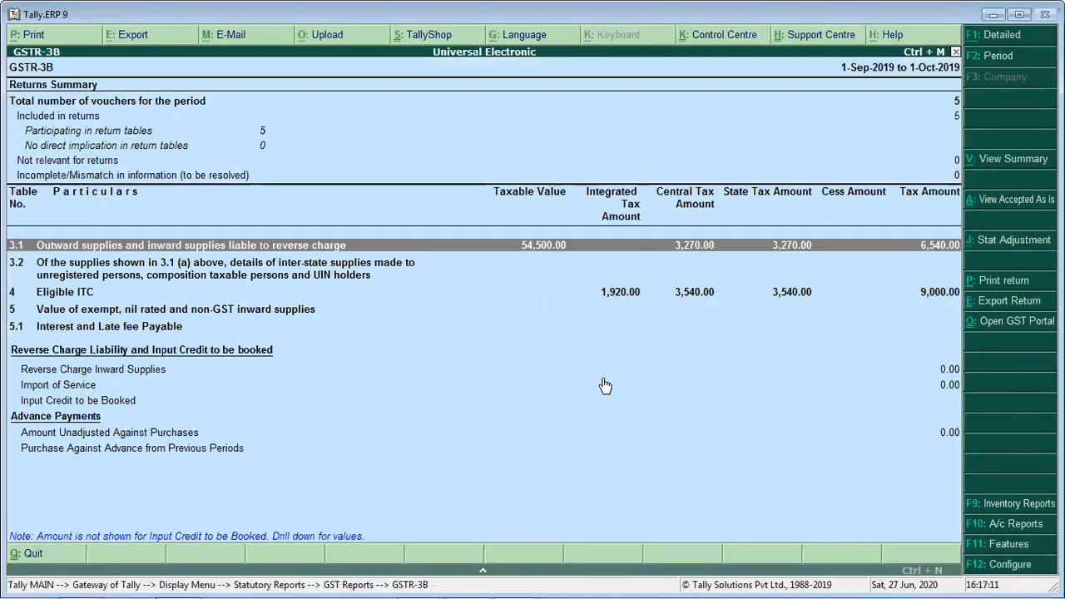
pyautogui.press('Up')
pyautogui.press('Up')
pyautogui.press('Down')
pyautogui.press('Down')
pyautogui.press('Down')
pyautogui.press('Down')
pyautogui.press('Down')
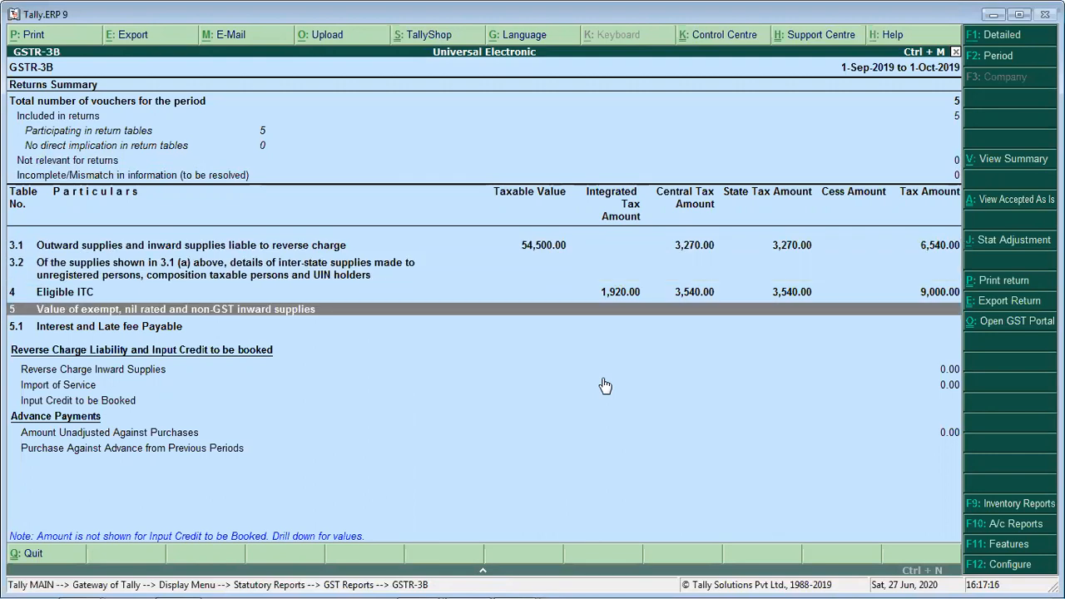
pyautogui.press('Up')
pyautogui.press('Up')
pyautogui.press('Up')
pyautogui.press('Up')
pyautogui.press('Down')
pyautogui.press('Down')
pyautogui.press('Down')
pyautogui.press('Down')
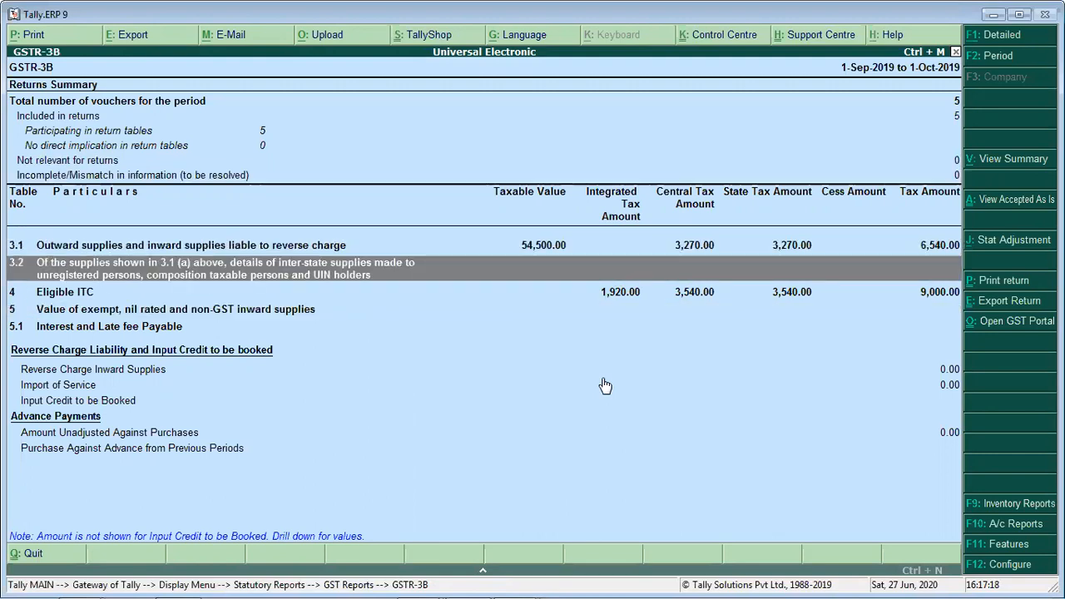
pyautogui.press('Up')
pyautogui.press('Up')
pyautogui.press('Up')
pyautogui.press('Up')
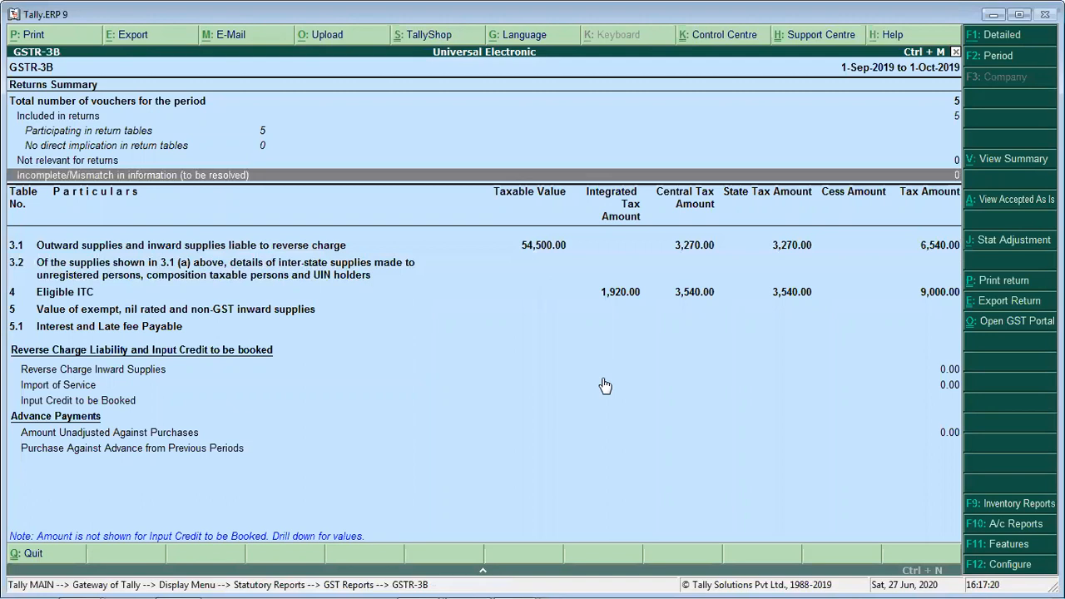
pyautogui.press('Down')
pyautogui.press('Down')
pyautogui.press('Up')
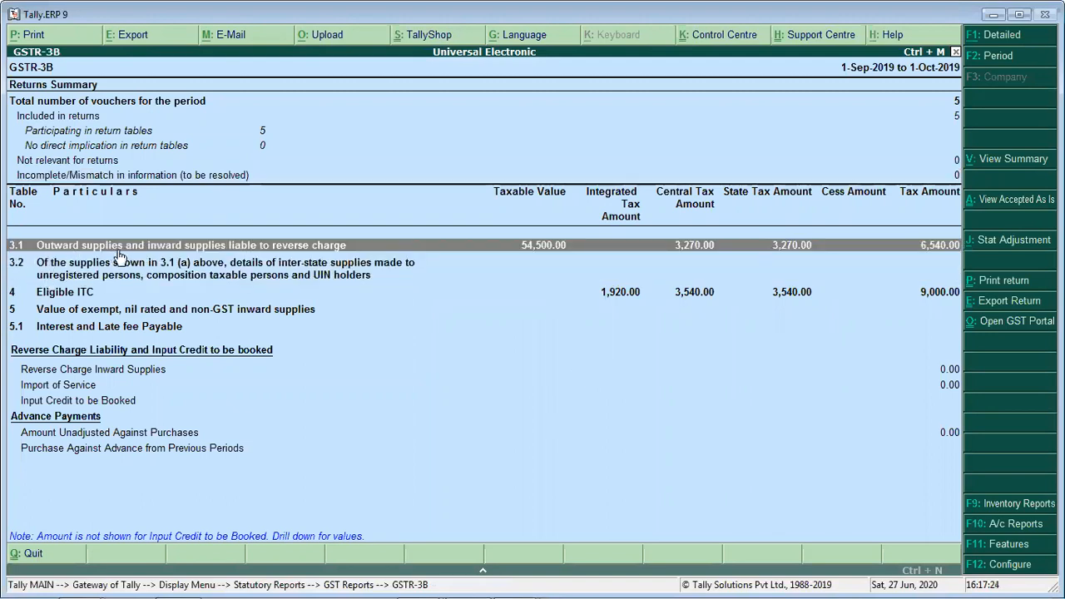
# - Expand GSTR-3B to the detailed view, compare the Eligible ITC with the outward supplies tax, and restore the condensed view
pyautogui.hotkey('alt', 'F1')
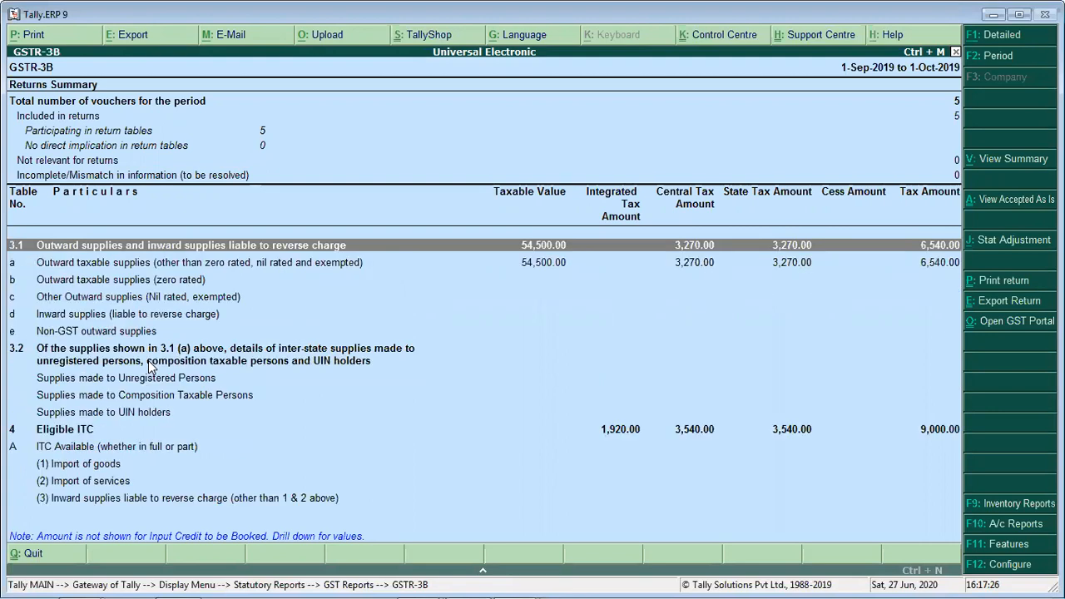
pyautogui.click(58, 432)
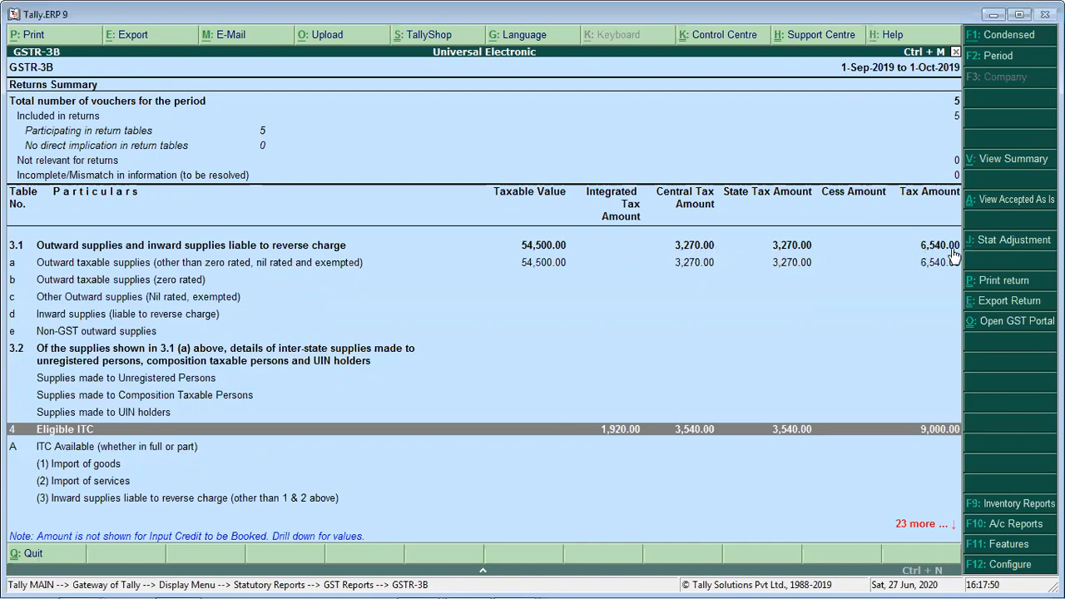
pyautogui.hotkey('alt', 'F1')
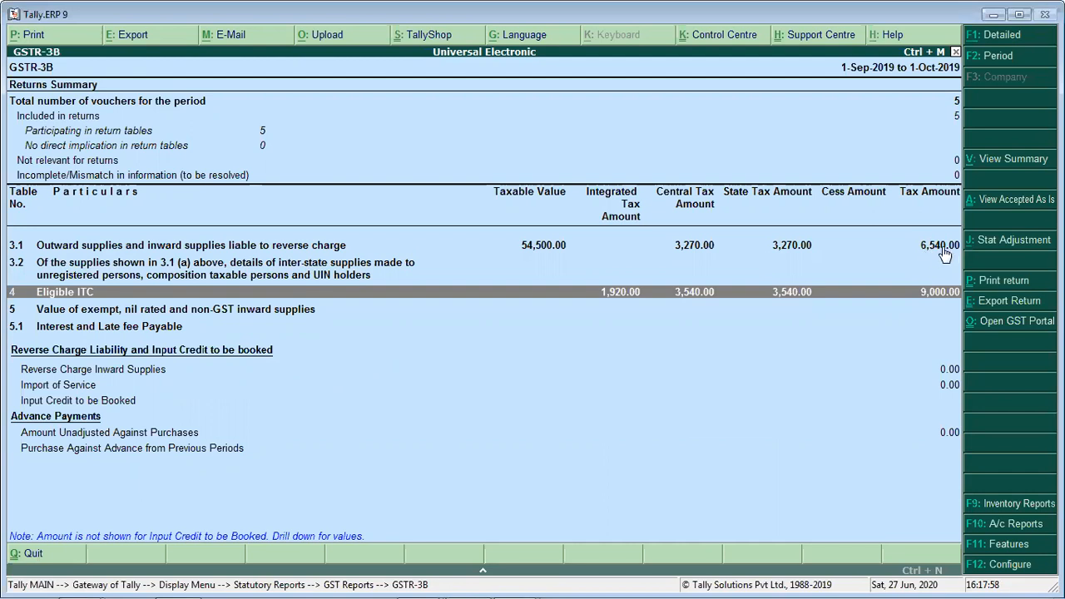
# - Calculate 9000-6540 in the built-in calculator and return to the GSTR-3B report
pyautogui.hotkey('ctrl', 'n')
pyautogui.write('9000')
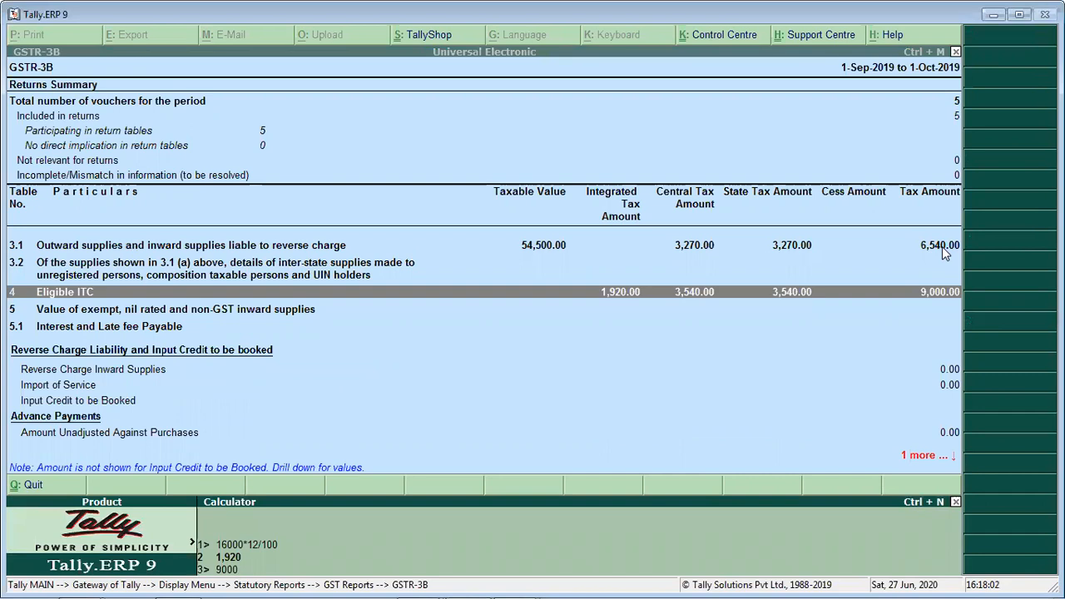
pyautogui.write('-6540')
pyautogui.press('Return')
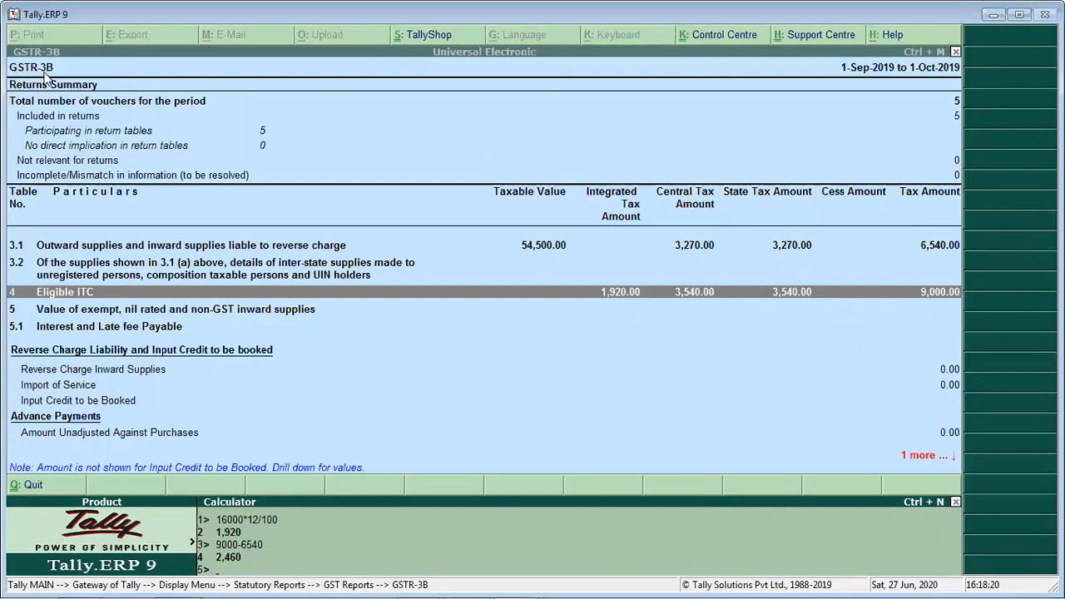
pyautogui.hotkey('ctrl', 'm')
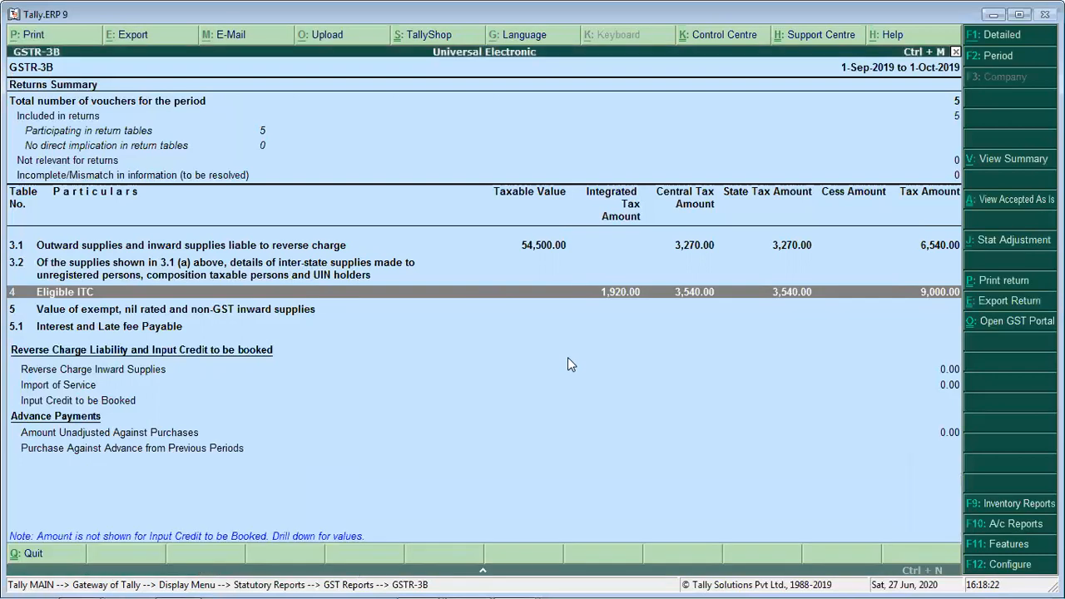
# - Print the GSTR-3B return with preview and check the Year and Month in the form header in Microsoft Word
pyautogui.click(1004, 281)
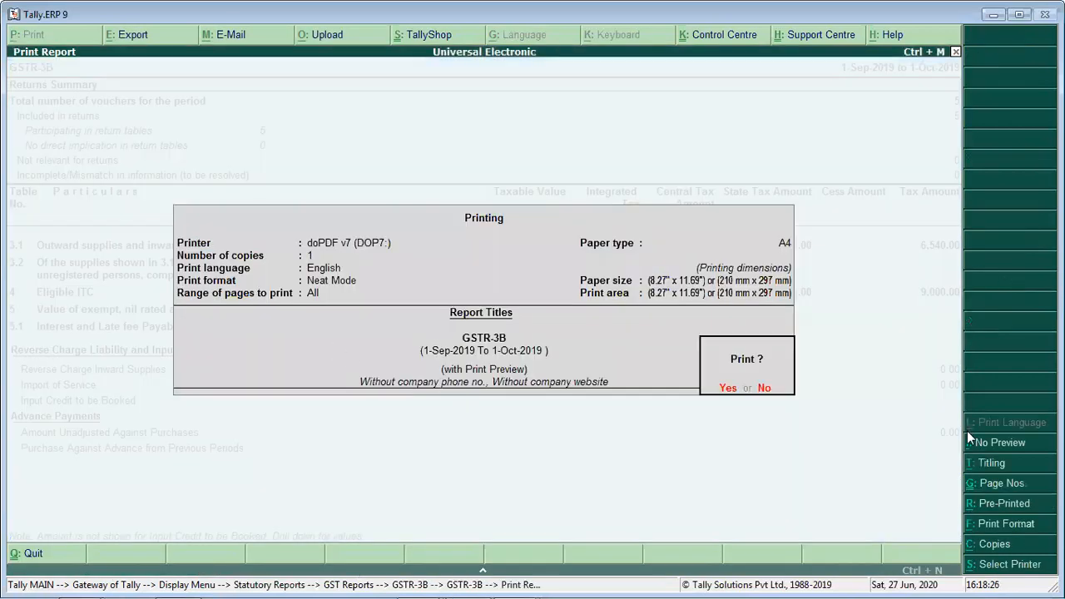
pyautogui.press('Return')
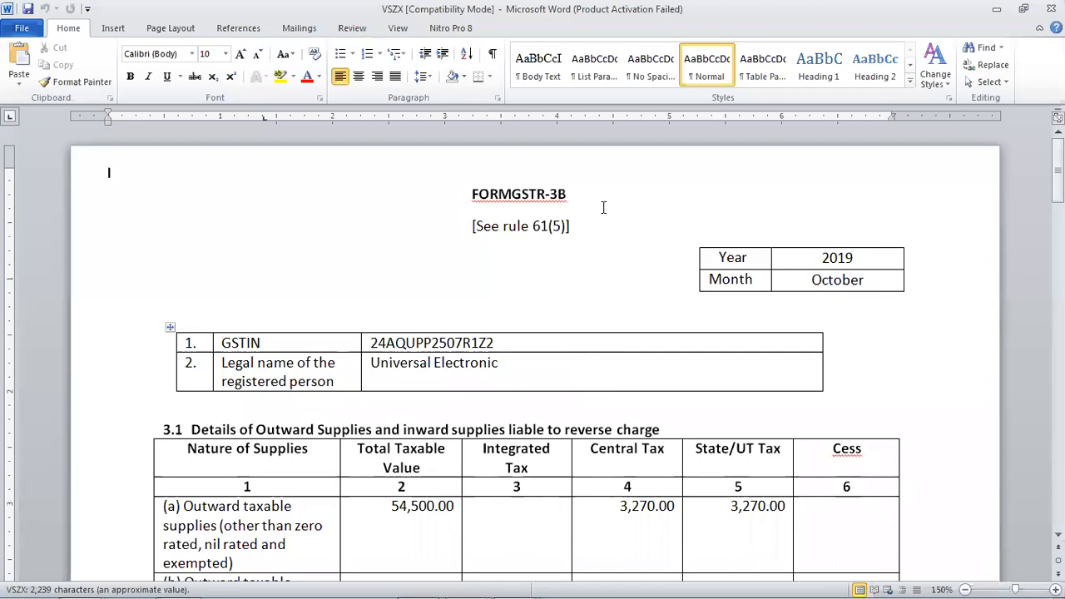
pyautogui.click(762, 259)
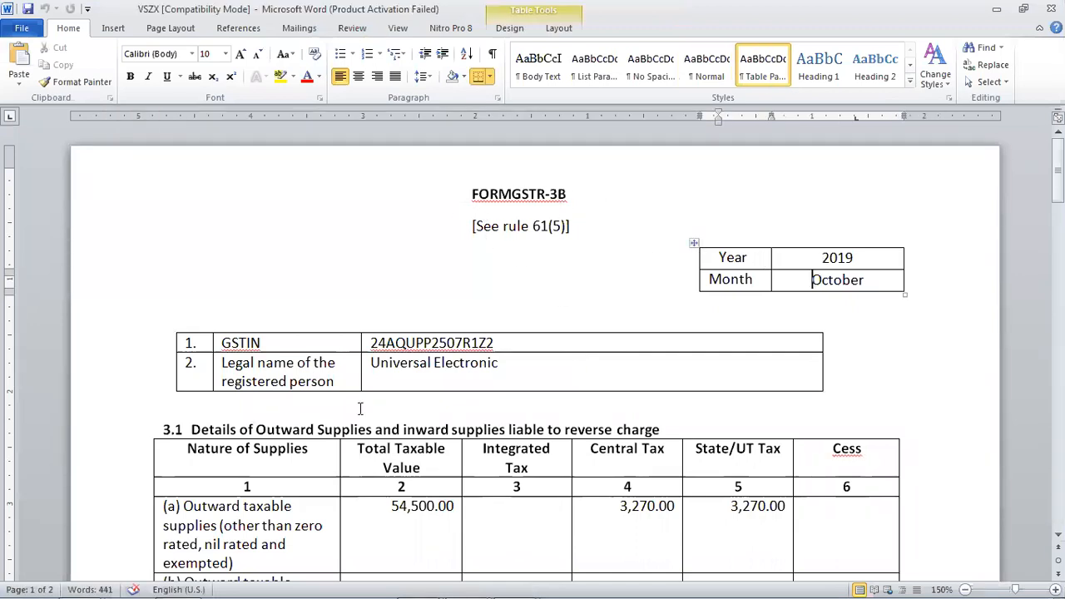
pyautogui.scroll(-3, 782, 329)
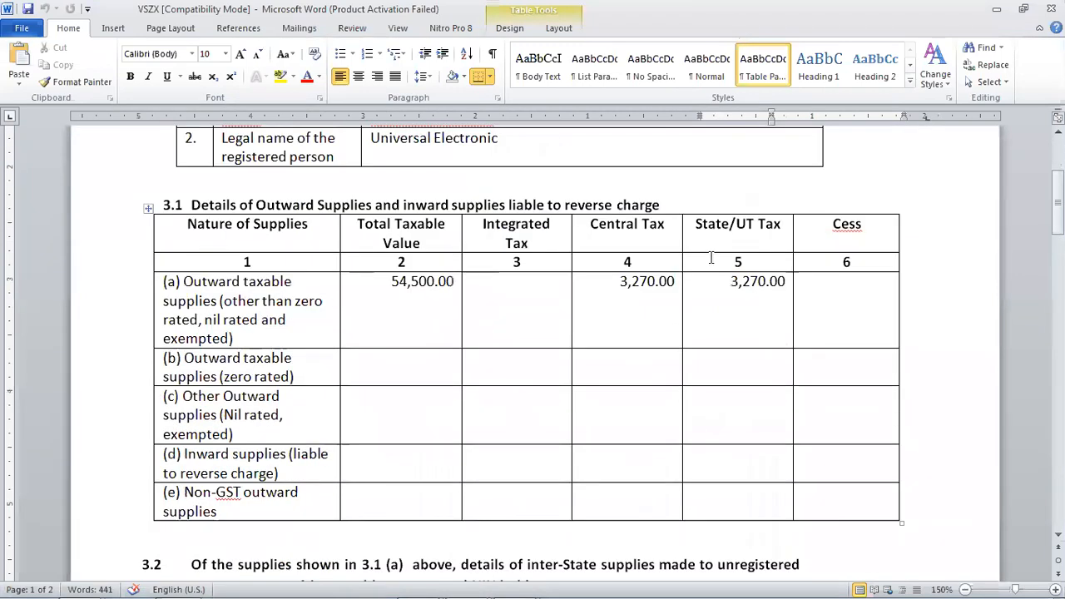
pyautogui.scroll(2, 746, 288)
pyautogui.moveTo(813, 168); pyautogui.dragTo(865, 169)
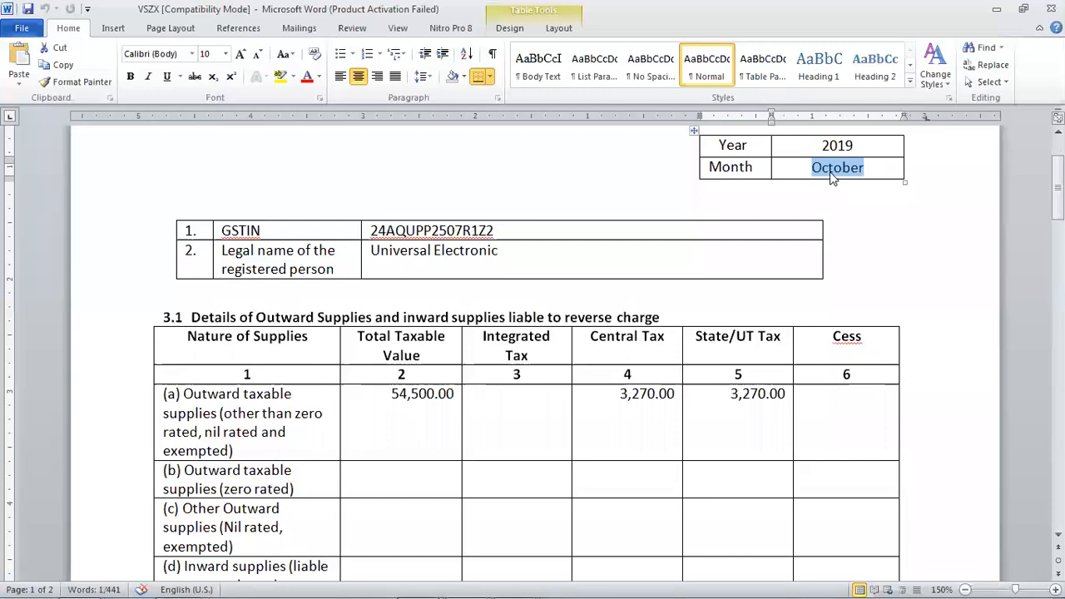
pyautogui.scroll(-2, 845, 357)
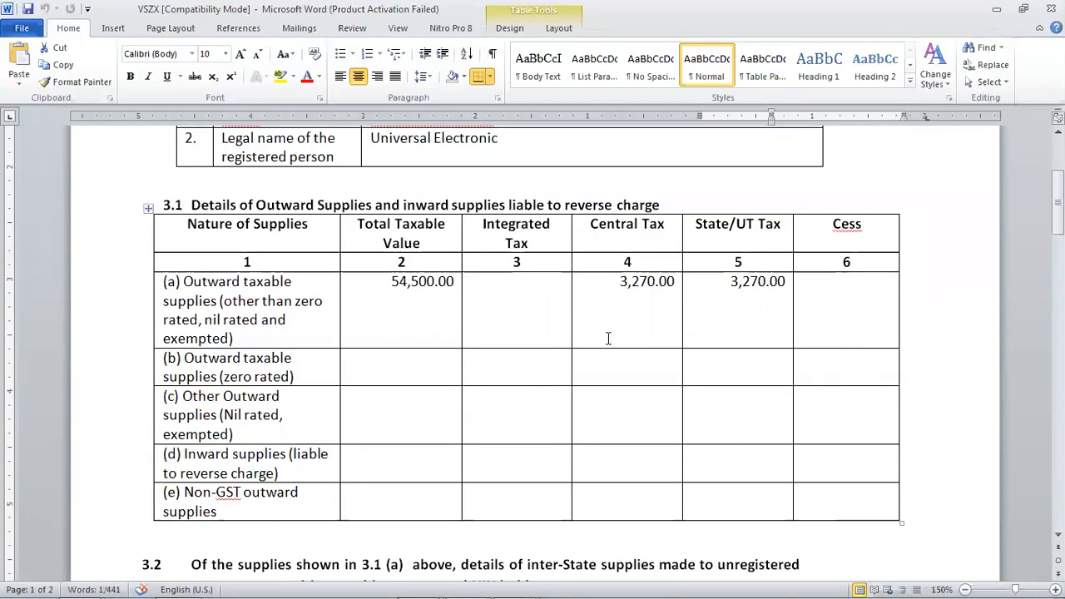
pyautogui.scroll(4, 756, 399)
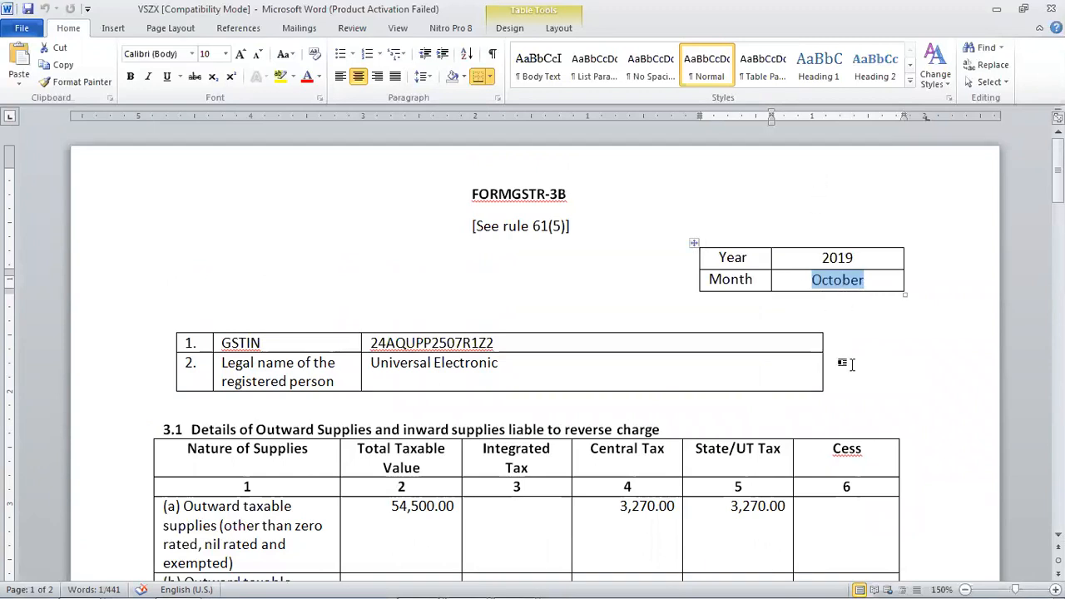
# - Examine table 3.1 of the form, checking the taxable value, Central Tax and State/UT Tax of outward taxable supplies in row (a)
pyautogui.scroll(-3, 843, 363)
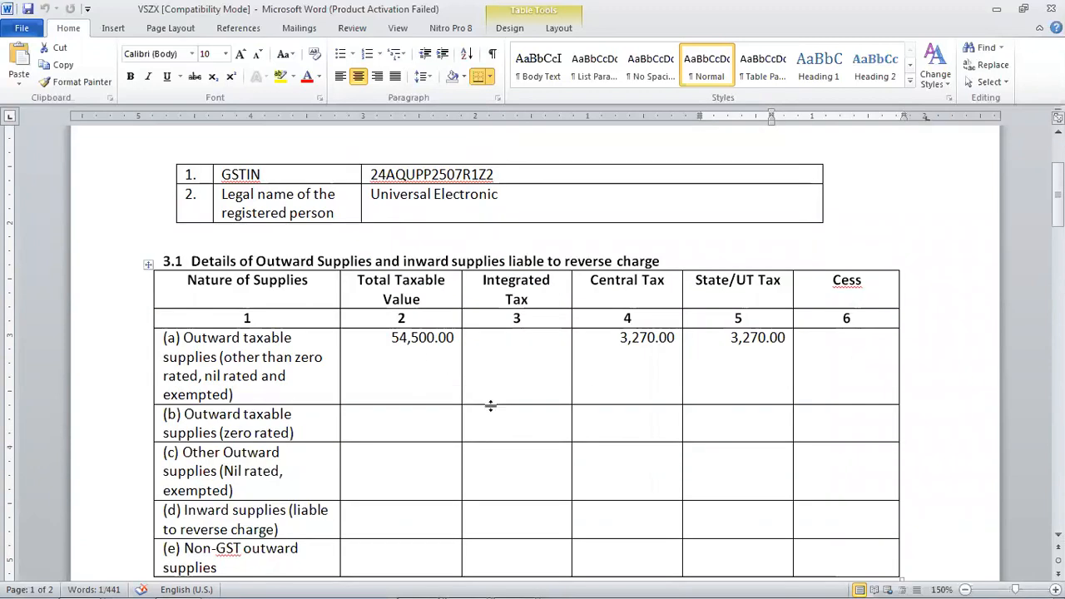
pyautogui.scroll(-1, 618, 423)
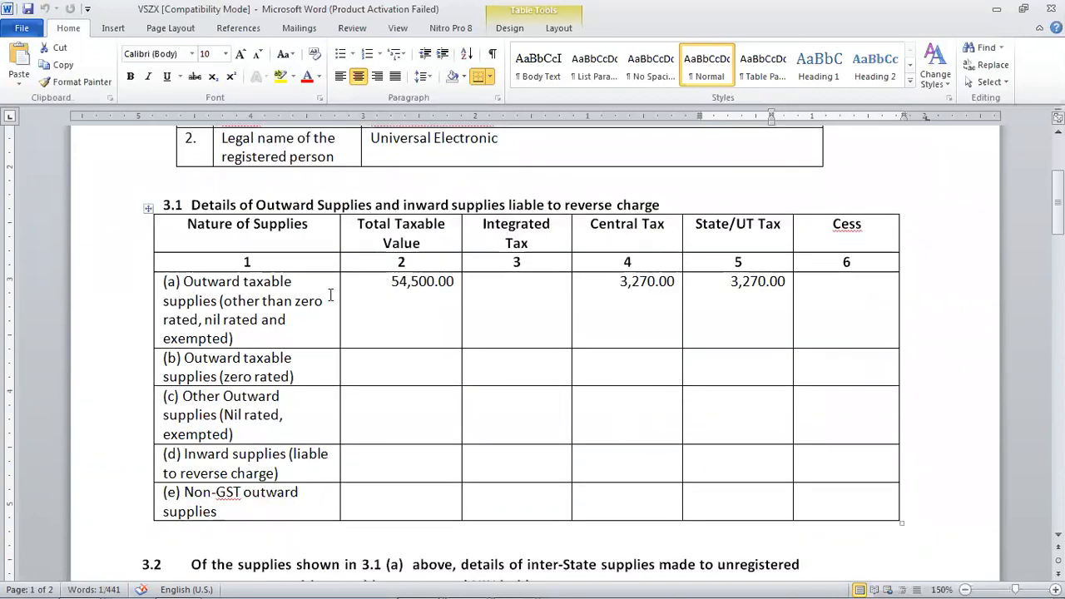
pyautogui.click(410, 281)
pyautogui.click(649, 283)
pyautogui.click(783, 282)
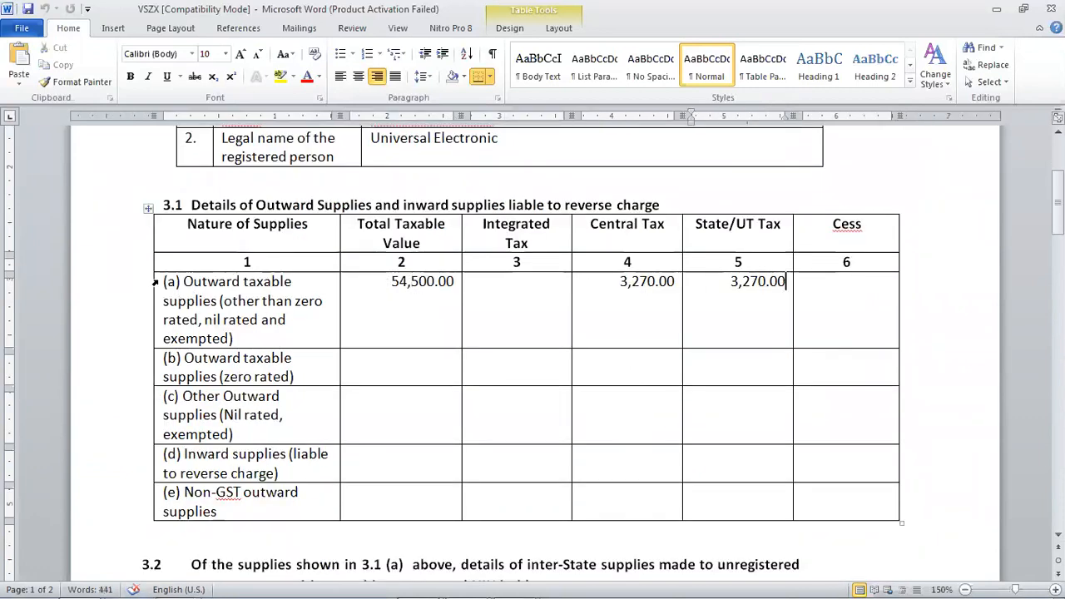
pyautogui.moveTo(161, 285); pyautogui.dragTo(776, 304)
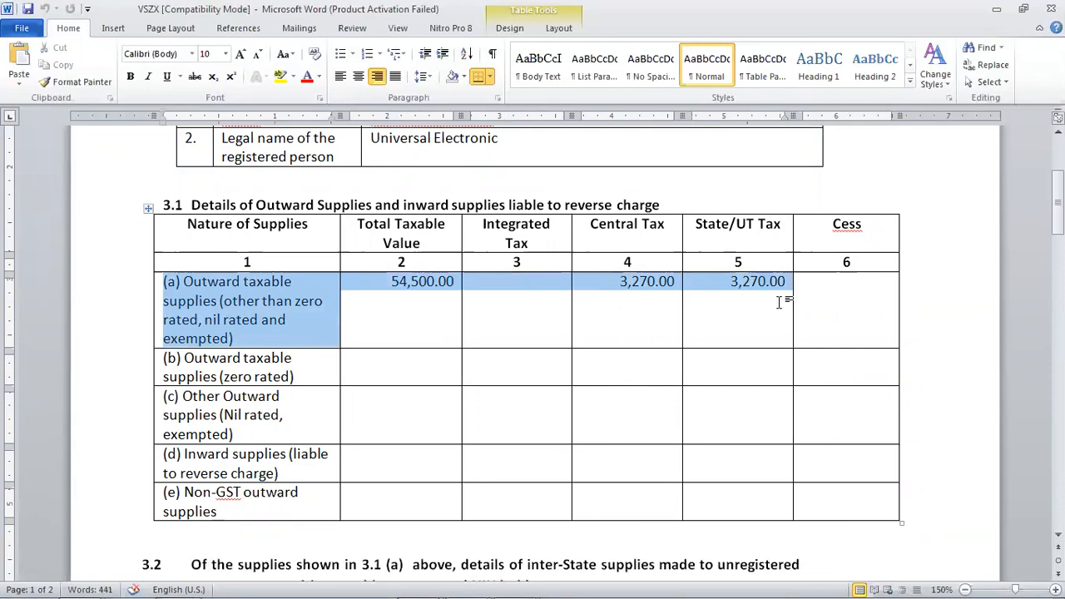
# - Examine the All other ITC and Net ITC Available rows in table 4, Eligible ITC
pyautogui.scroll(-8, 778, 305)
pyautogui.scroll(-2, 781, 303)
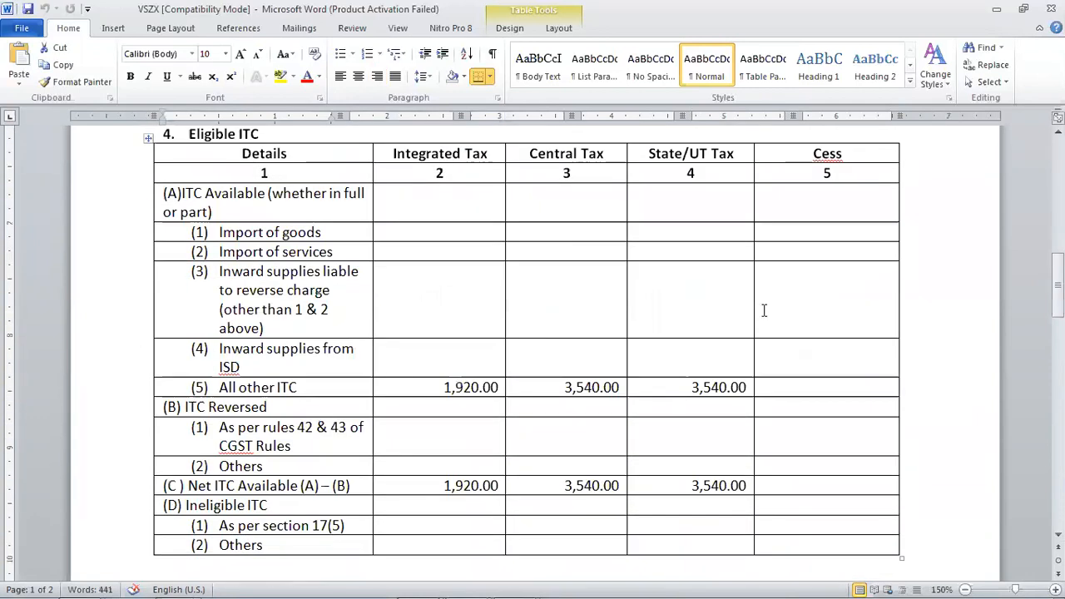
pyautogui.click(187, 388)
pyautogui.moveTo(187, 388); pyautogui.dragTo(733, 395)
pyautogui.moveTo(154, 485); pyautogui.dragTo(714, 485)
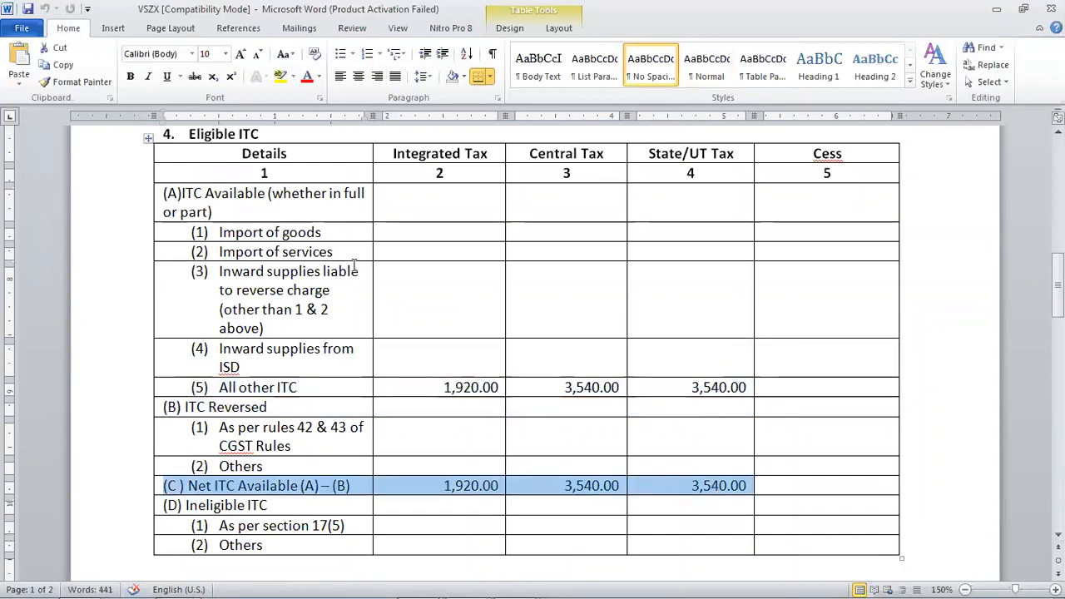
# - Review the remaining tables of the form down to Payment of tax and TDS/TCS Credit, and close the document
pyautogui.scroll(-1, 621, 373)
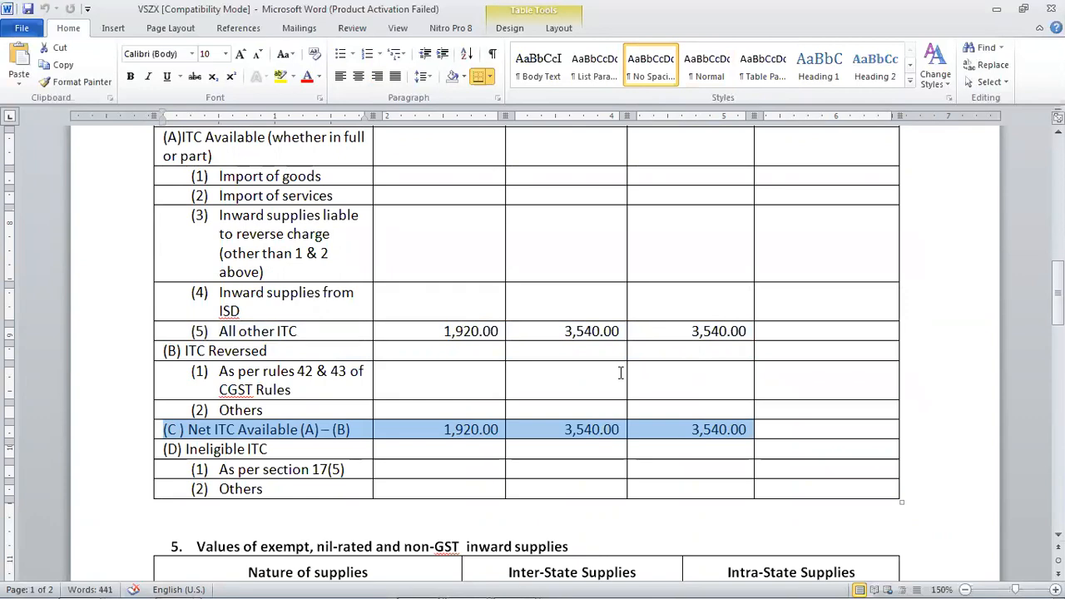
pyautogui.scroll(-7, 620, 373)
pyautogui.scroll(-15, 621, 373)
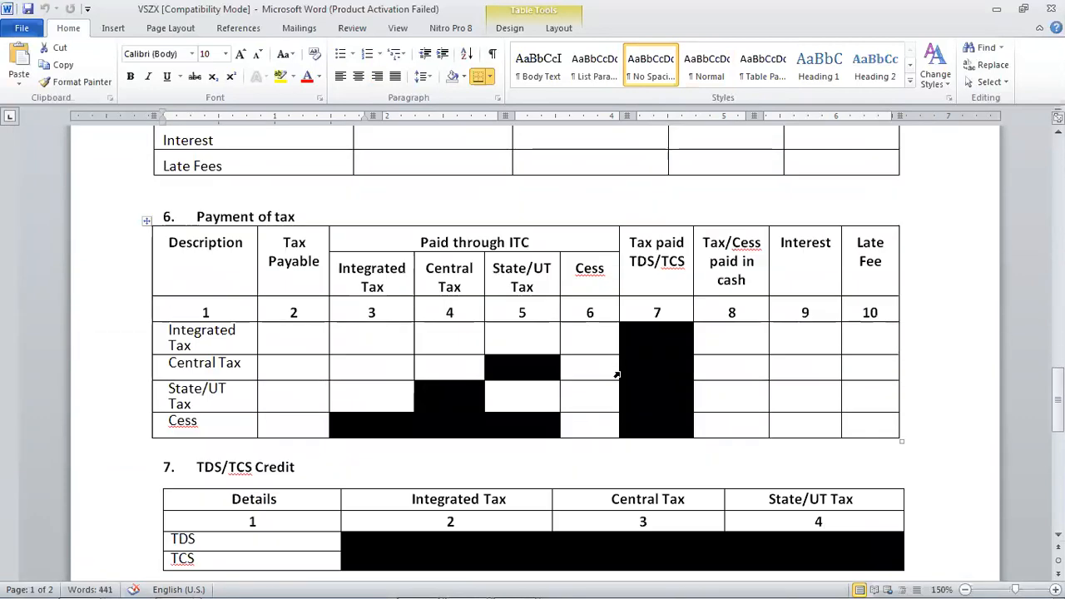
pyautogui.scroll(20, 621, 373)
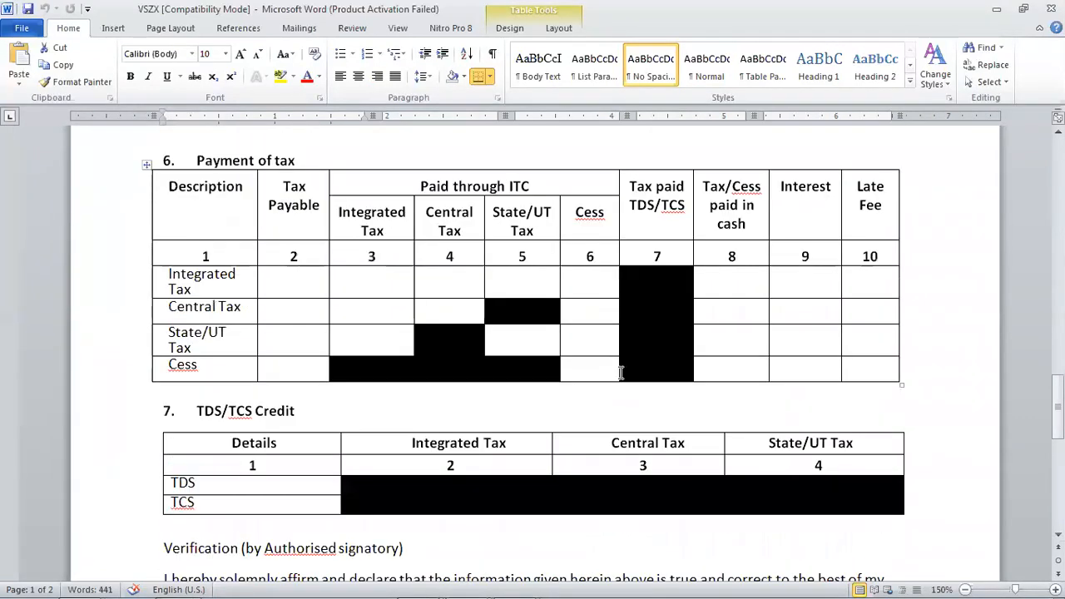
pyautogui.click(1052, 8)
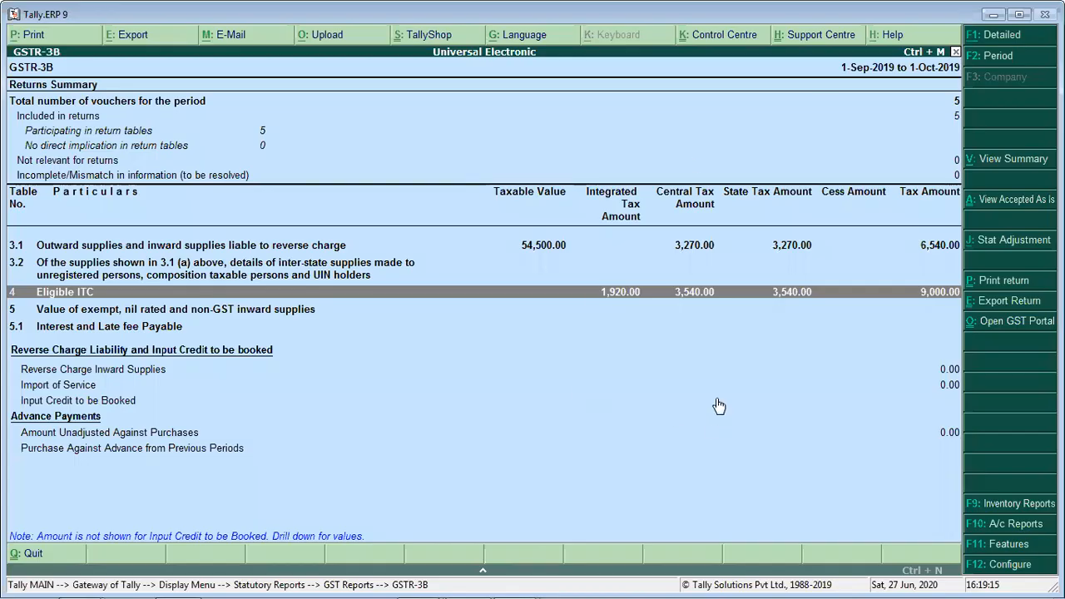
# - Leave GSTR-3B, open the GSTR-1 report and set its period's start date to 1-9-2019
pyautogui.press('Up')
pyautogui.press('Escape')
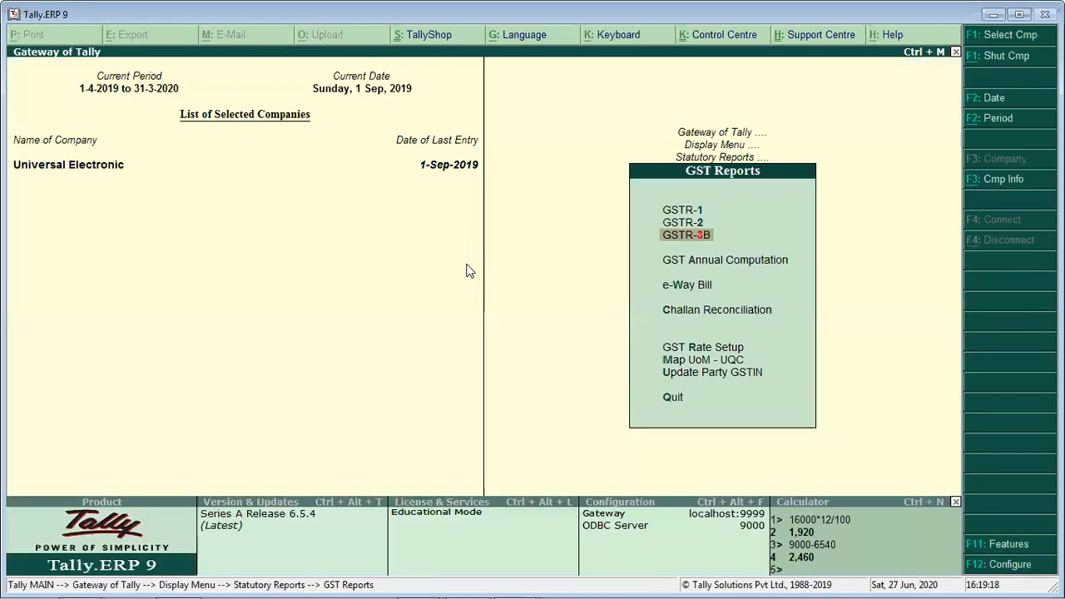
pyautogui.press('Up')
pyautogui.press('Up')
pyautogui.press('Return')
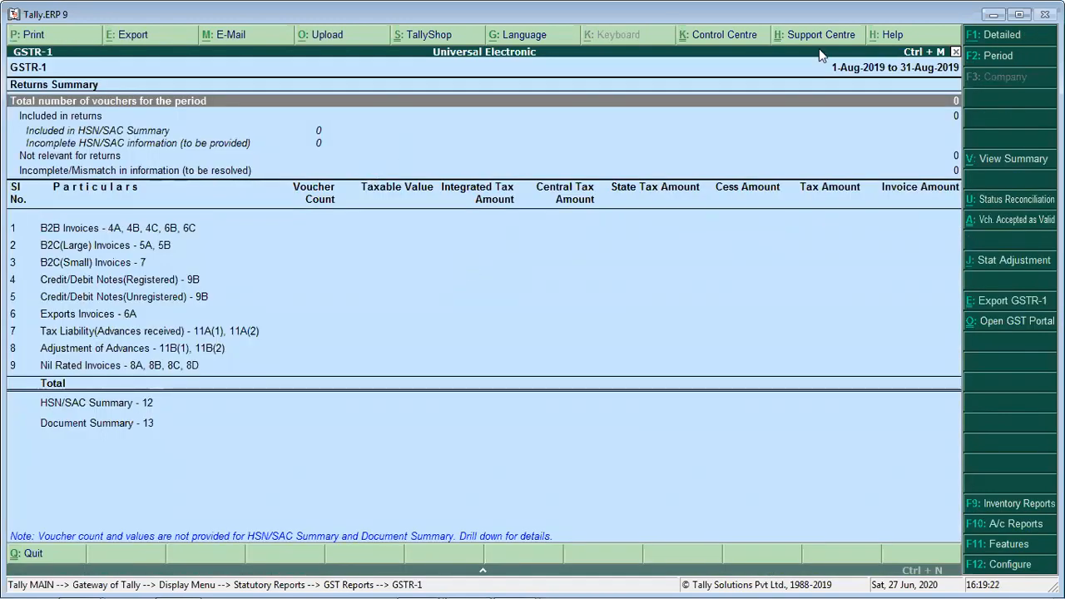
pyautogui.press('F2')
pyautogui.write('1-9')
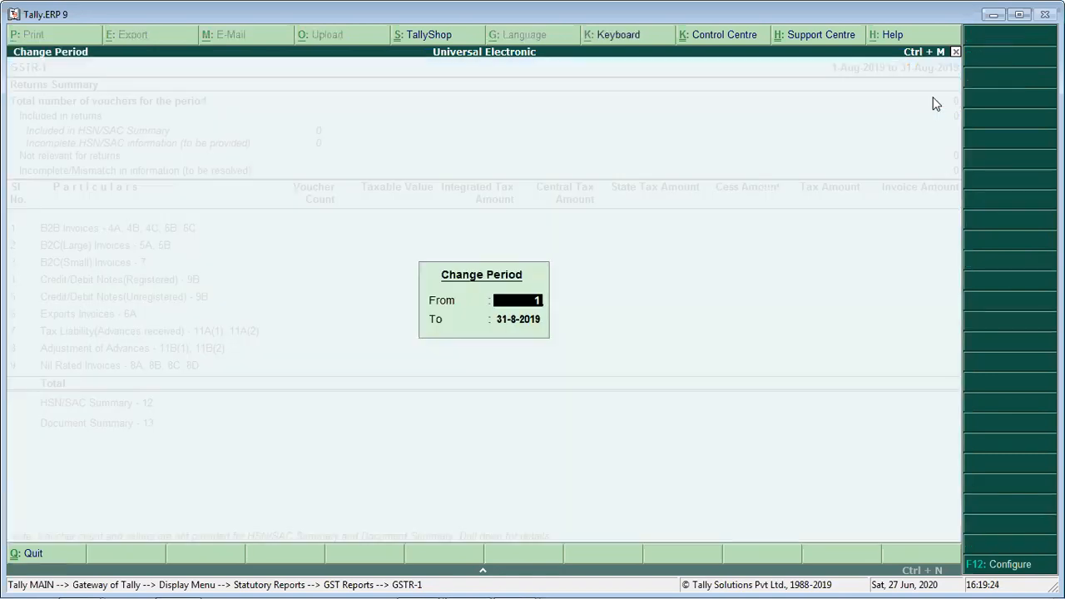
pyautogui.press('Return')
# - Try to set the GSTR-1 period's end date to 30-9
pyautogui.write('31')
pyautogui.press('BackSpace')
pyautogui.press('BackSpace')
pyautogui.write('30-9')
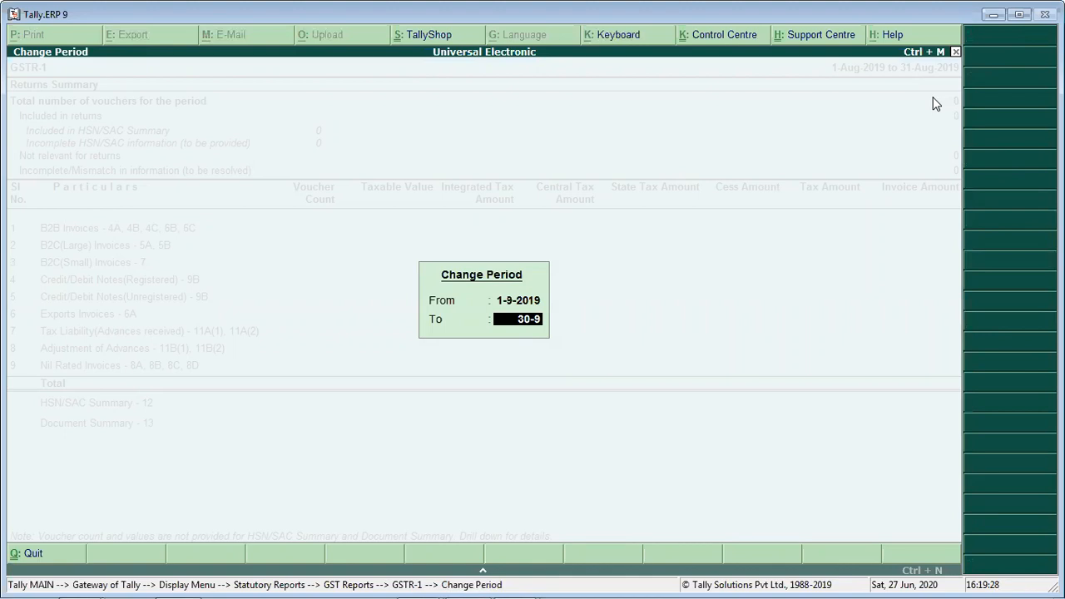
pyautogui.press('BackSpace')
pyautogui.press('BackSpace')
pyautogui.press('BackSpace')
pyautogui.press('BackSpace')
pyautogui.write('30-9')
pyautogui.press('BackSpace')
pyautogui.press('BackSpace')
pyautogui.press('BackSpace')
pyautogui.press('BackSpace')
pyautogui.write('30-9')
pyautogui.press('BackSpace')
pyautogui.press('BackSpace')
pyautogui.press('BackSpace')
pyautogui.press('BackSpace')
# - Set the GSTR-1 period's end date to 1-9 and apply the period
pyautogui.write('3')
pyautogui.press('BackSpace')
pyautogui.write('1-10')
pyautogui.press('BackSpace')
pyautogui.press('BackSpace')
pyautogui.press('BackSpace')
pyautogui.press('BackSpace')
pyautogui.write('1-9')
pyautogui.press('Return')
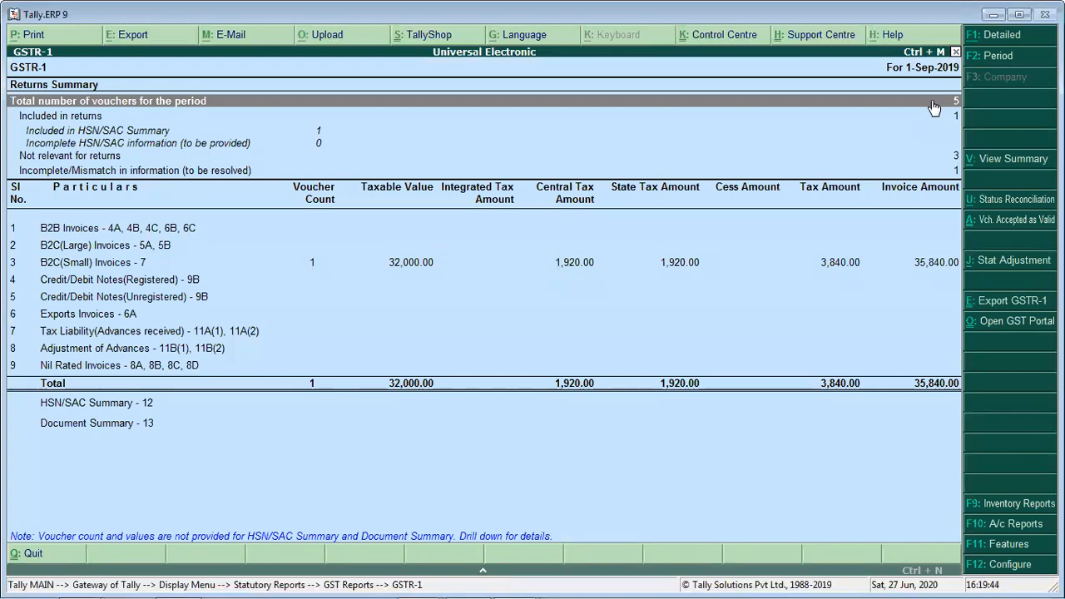
# - Examine the GSTR-1 returns summary and the B2C(Small) Invoices row
pyautogui.press('Down')
pyautogui.press('Down')
pyautogui.press('Down')
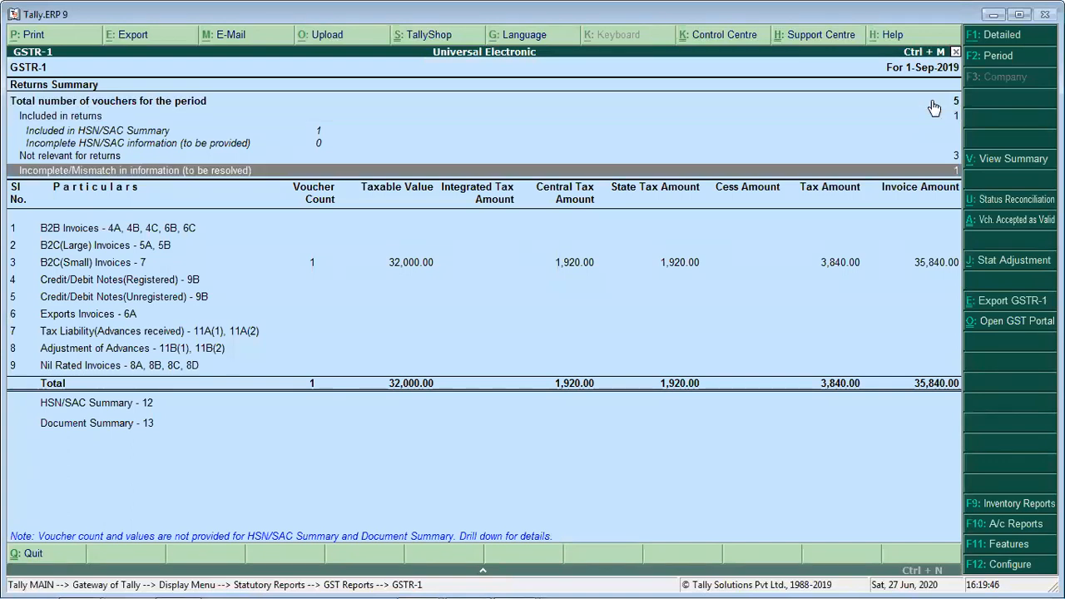
pyautogui.press('Down')
pyautogui.press('Down')
pyautogui.press('Down')
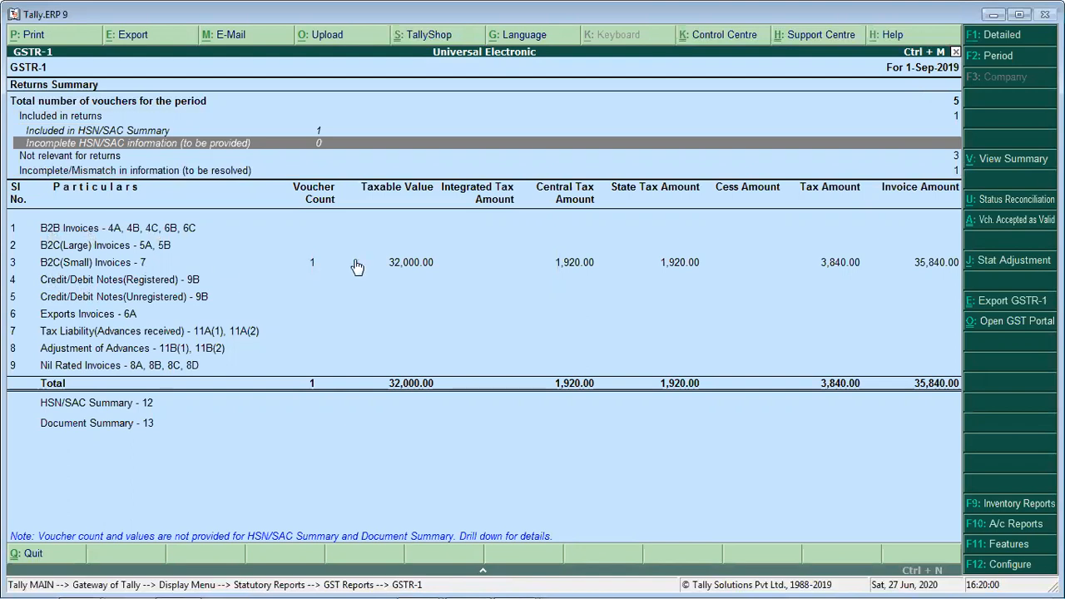
pyautogui.click(408, 264)
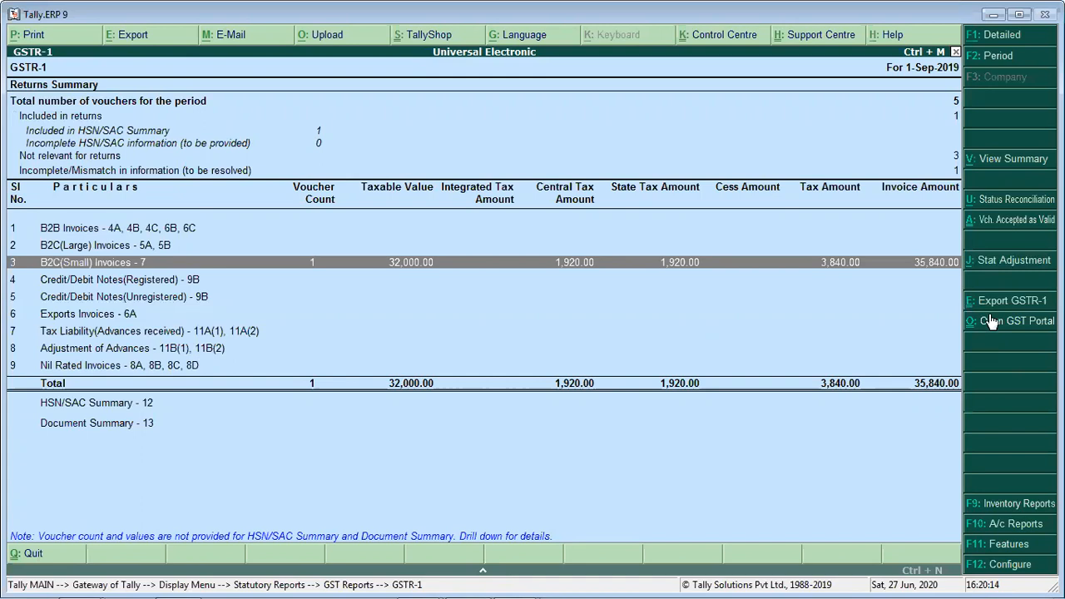
# - Try to export the remaining GSTR-1 transactions in Excel (Spreadsheet) format to F:\Tally.ERP9
pyautogui.click(1011, 300)
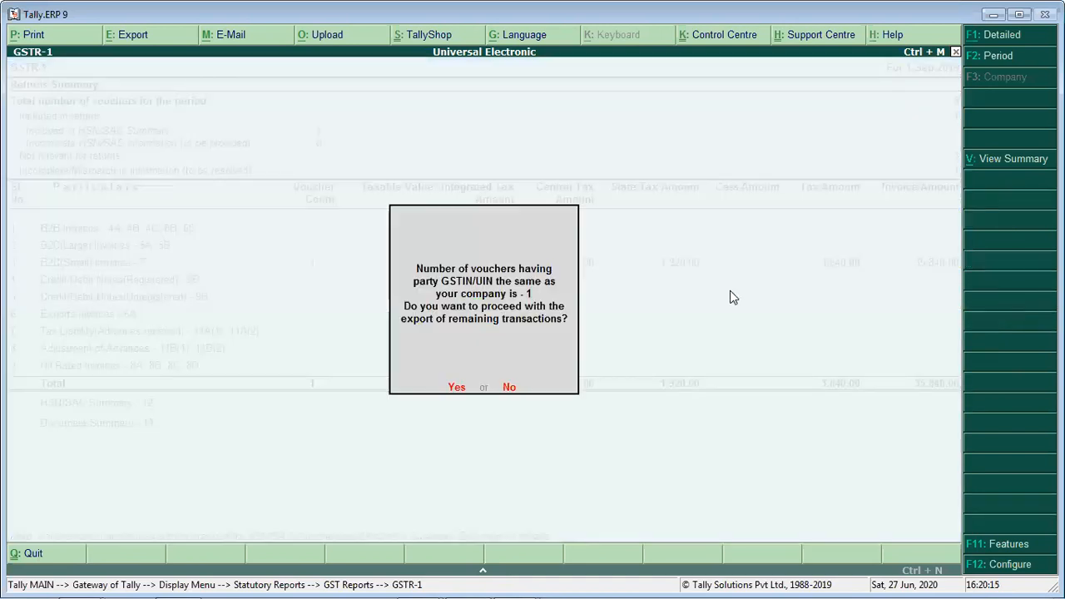
pyautogui.press('y')
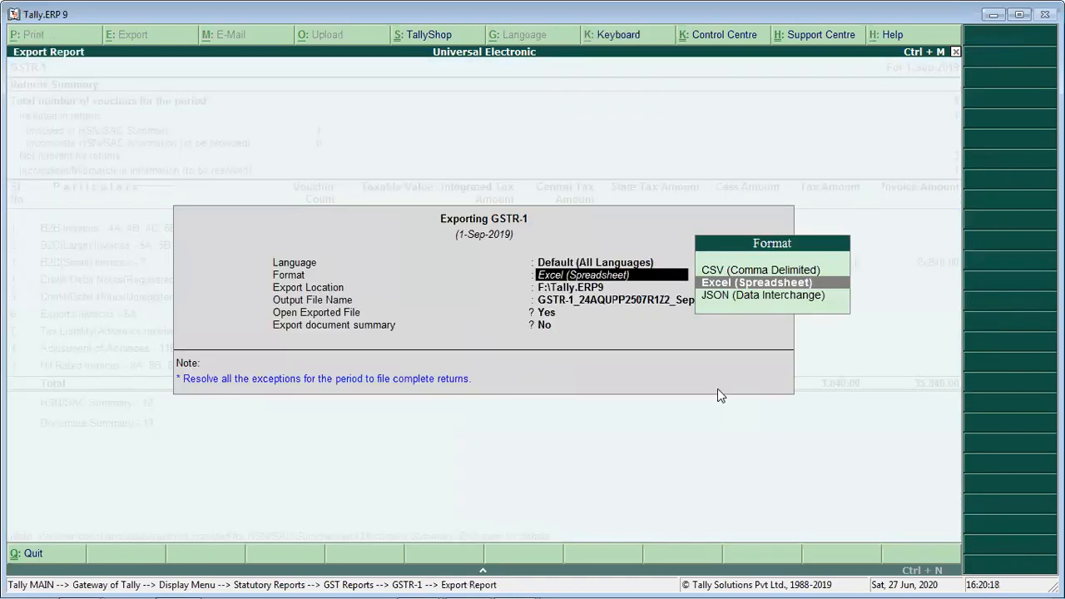
pyautogui.press('Return')
pyautogui.press('Return')
pyautogui.press('Return')
pyautogui.press('Return')
pyautogui.press('Return')
pyautogui.press('y')
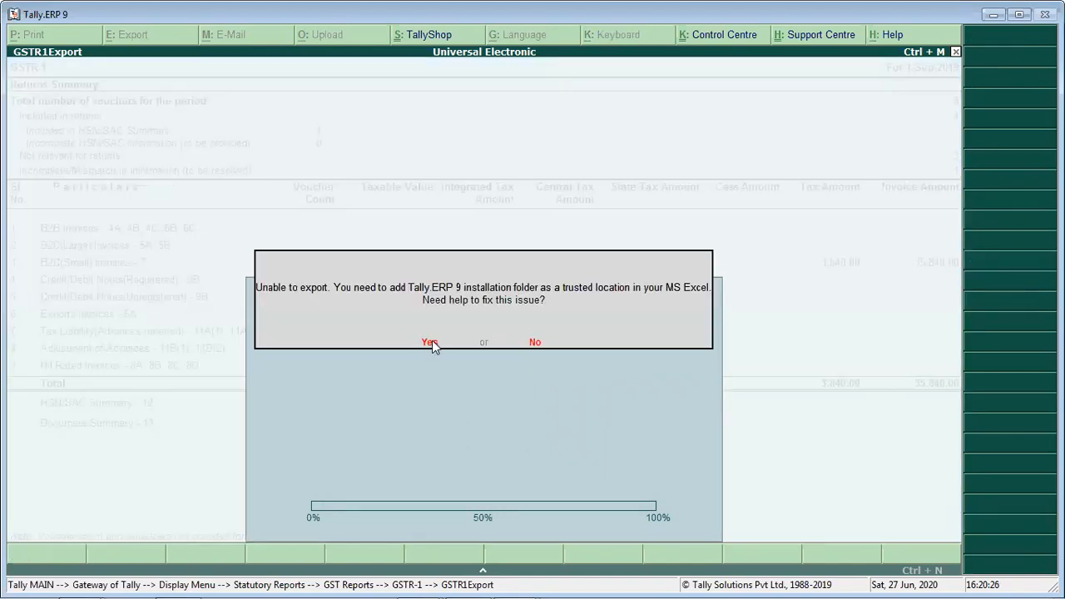
# - Open the online help article for the Excel export problem, close it and return to the GSTR-1 report
pyautogui.click(430, 344)
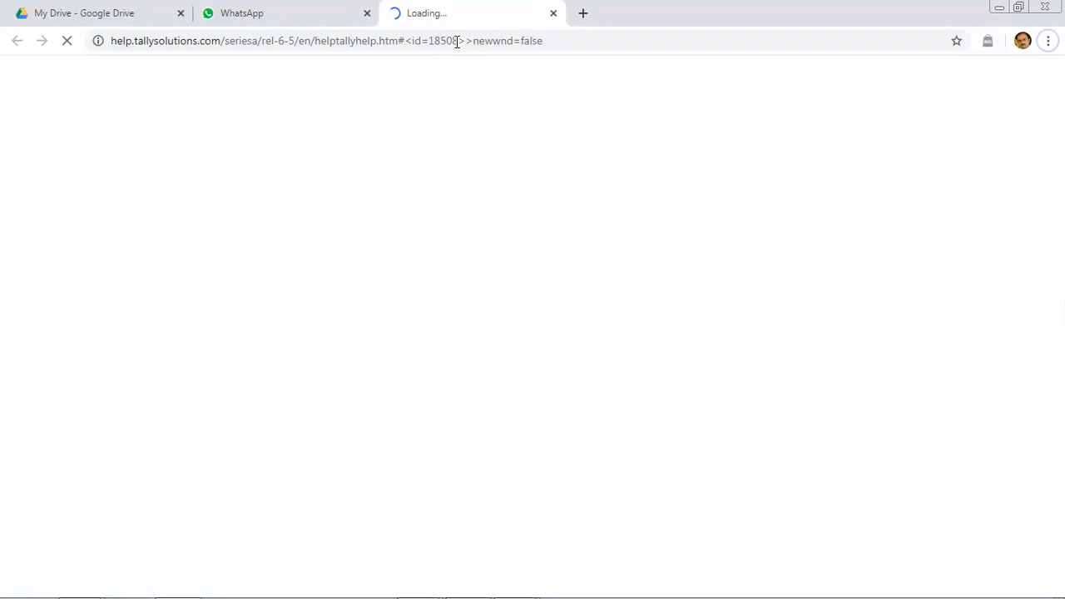
pyautogui.doubleClick(918, 7)
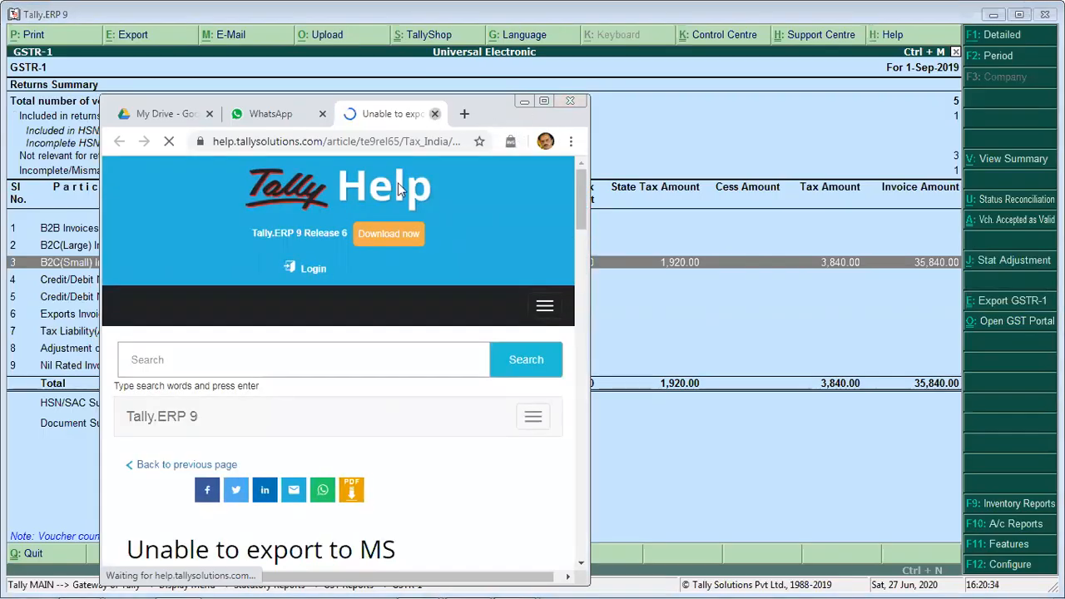
pyautogui.click(434, 114)
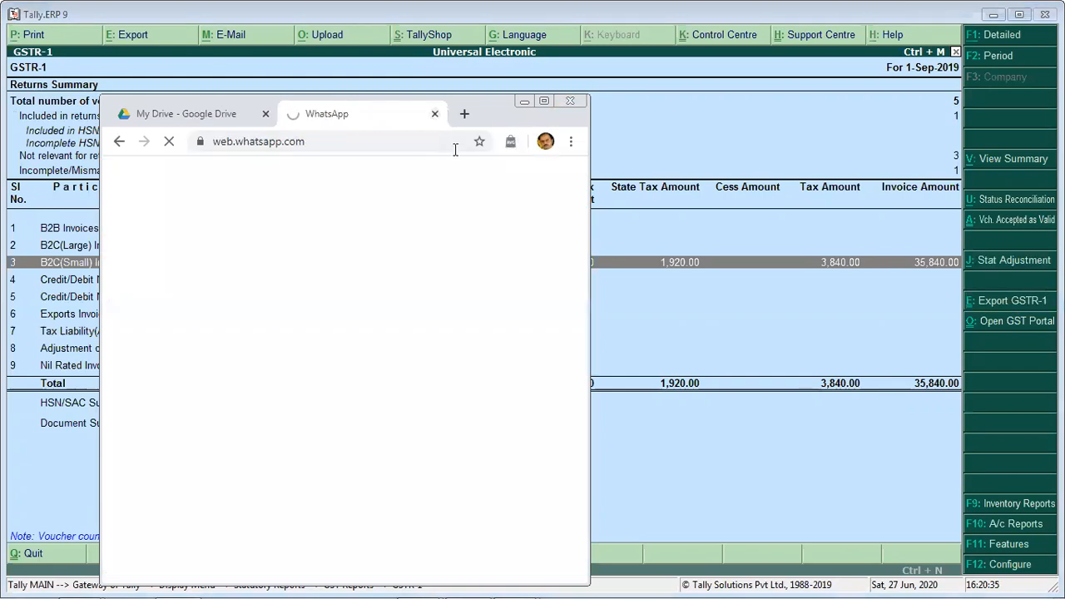
pyautogui.click(522, 105)
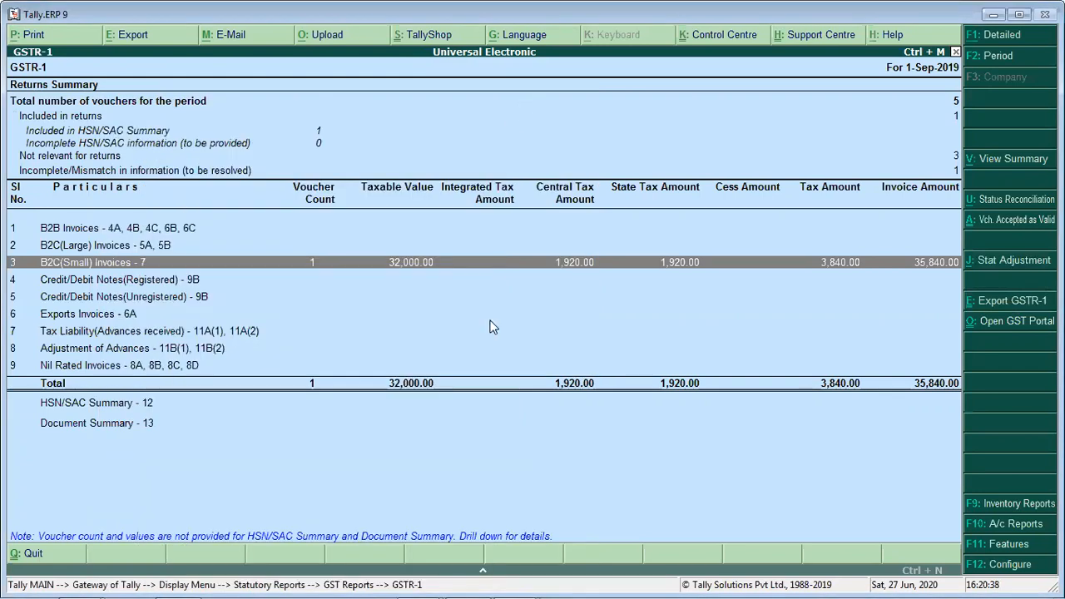
# - Drill down from Incomplete/Mismatch in information to the sales voucher whose table-wise details are missing and examine its exception type
pyautogui.click(653, 333)
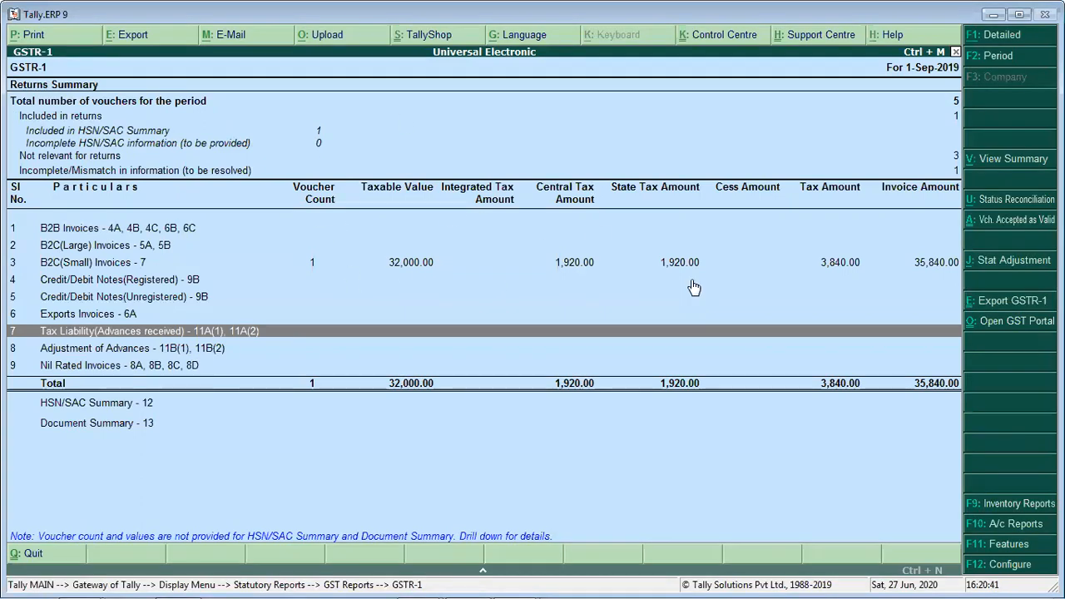
pyautogui.press('Up')
pyautogui.press('Up')
pyautogui.press('Up')
pyautogui.press('Up')
pyautogui.press('Up')
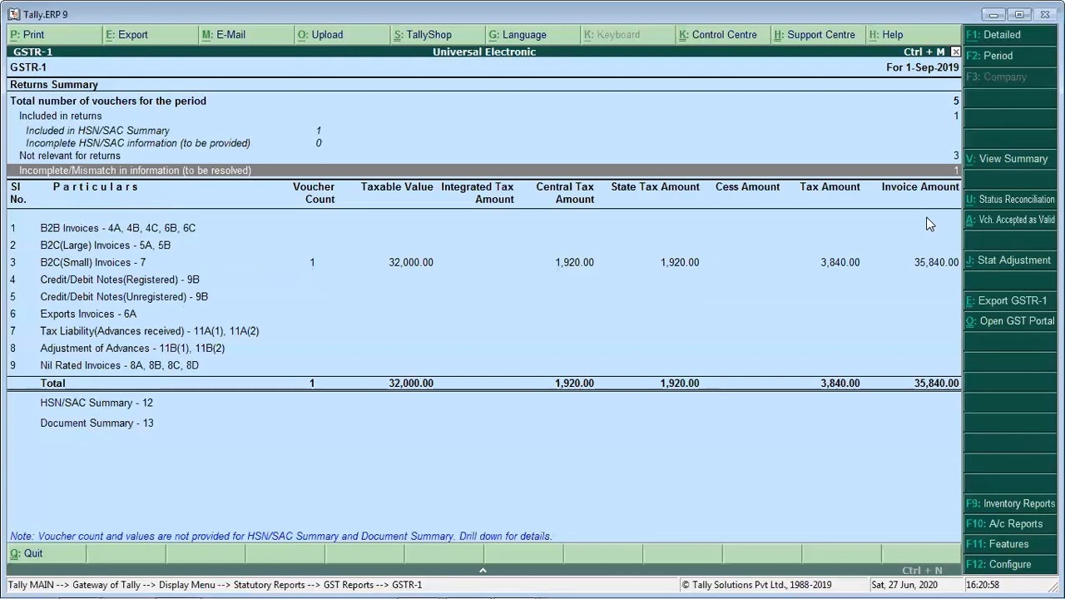
pyautogui.press('Return')
pyautogui.press('Down')
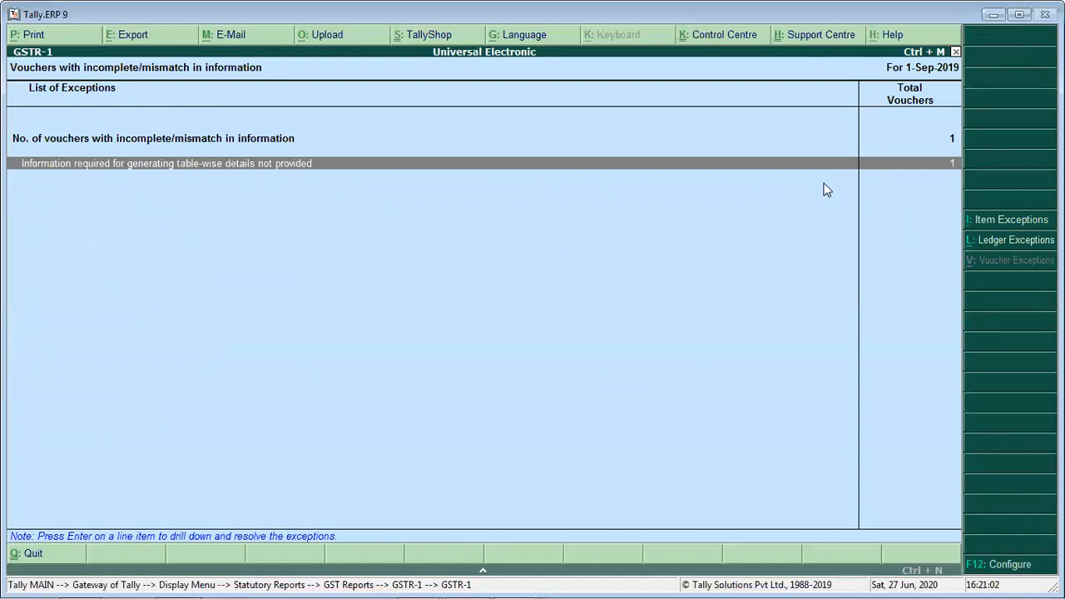
pyautogui.press('Return')
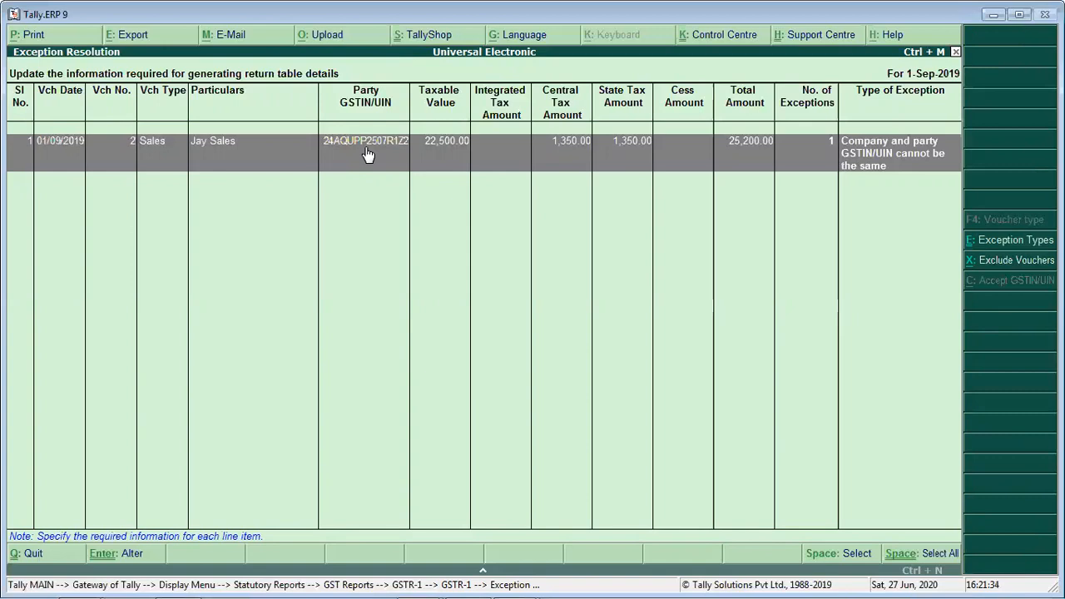
# - Leave the GSTR-1 reports, return to the Gateway of Tally and highlight Accounting Vouchers
pyautogui.press('Escape')
pyautogui.press('Escape')
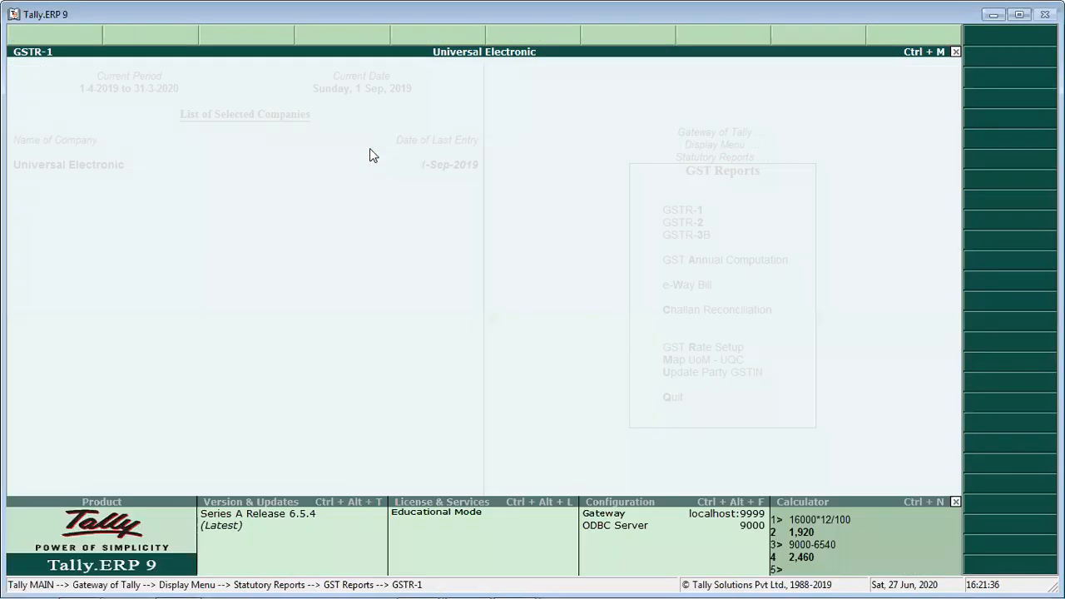
pyautogui.press('Escape')
pyautogui.press('Escape')
pyautogui.press('Escape')
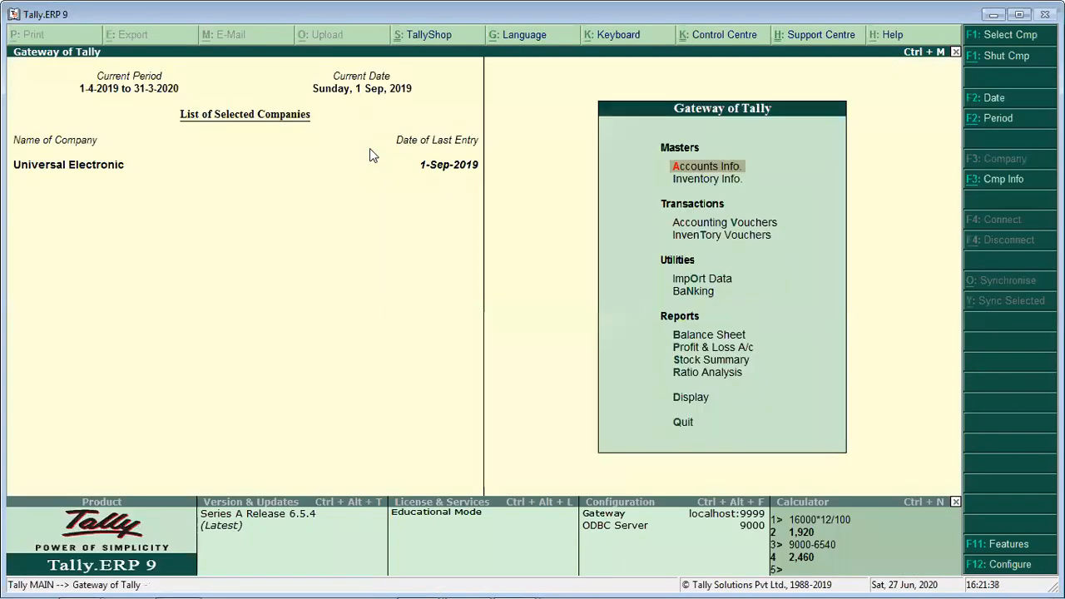
pyautogui.press('Down')
pyautogui.press('Down')
pyautogui.press('Down')
pyautogui.press('Down')
pyautogui.press('Up')
pyautogui.press('Up')
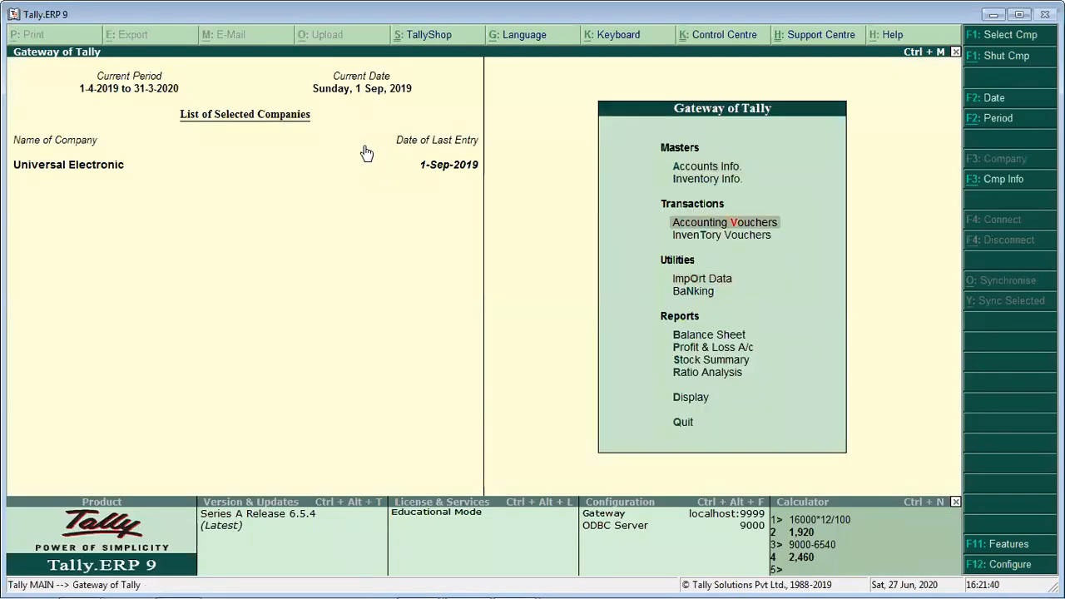